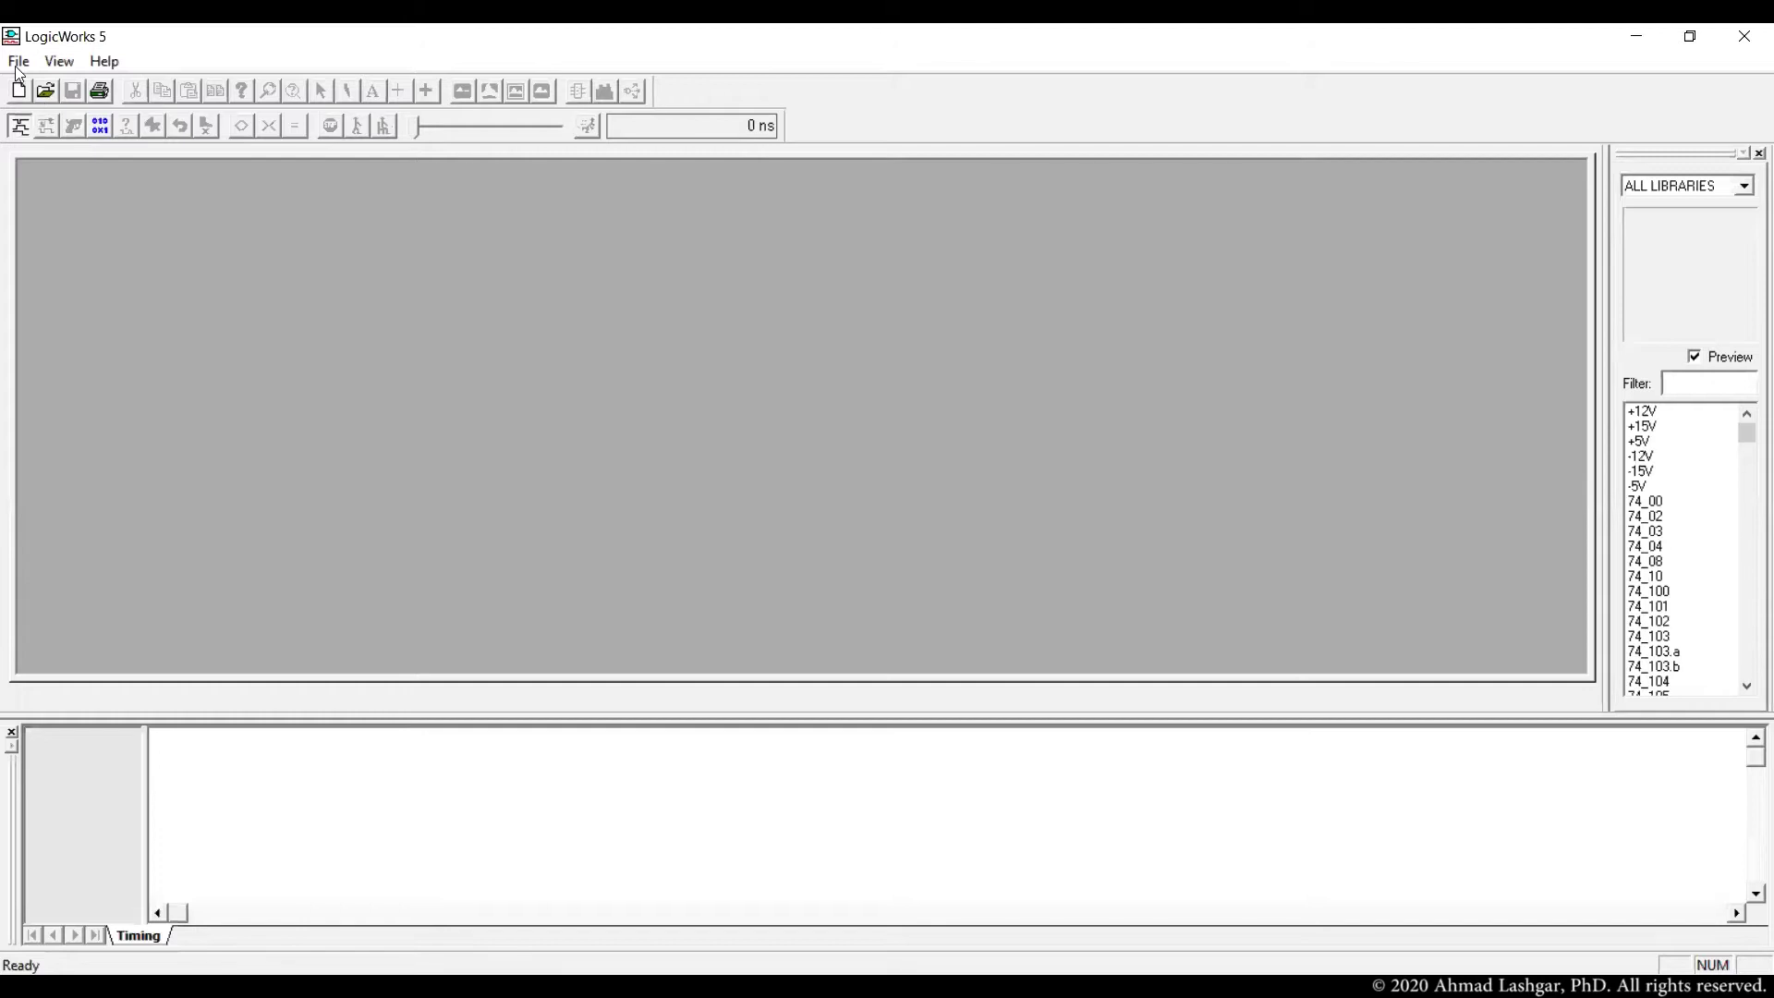
# Create a new circuit and open the CSCI250.clf parts library
pyautogui.click(19, 92)
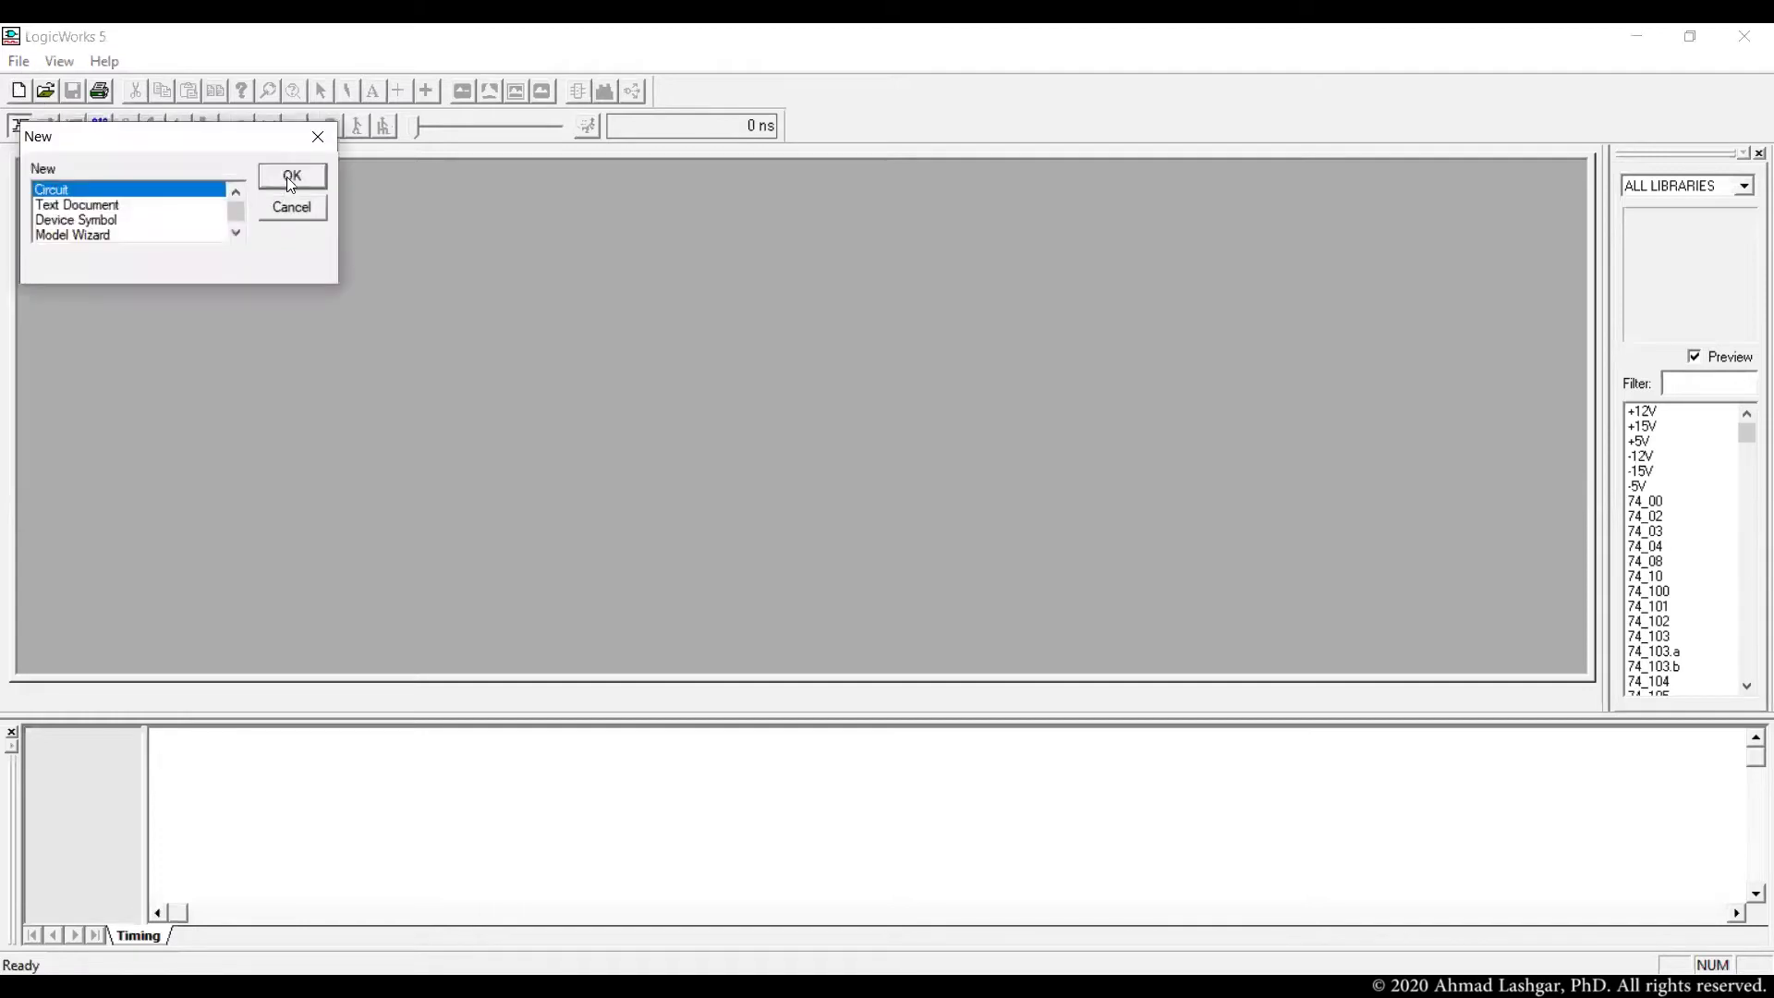
pyautogui.press('Return')
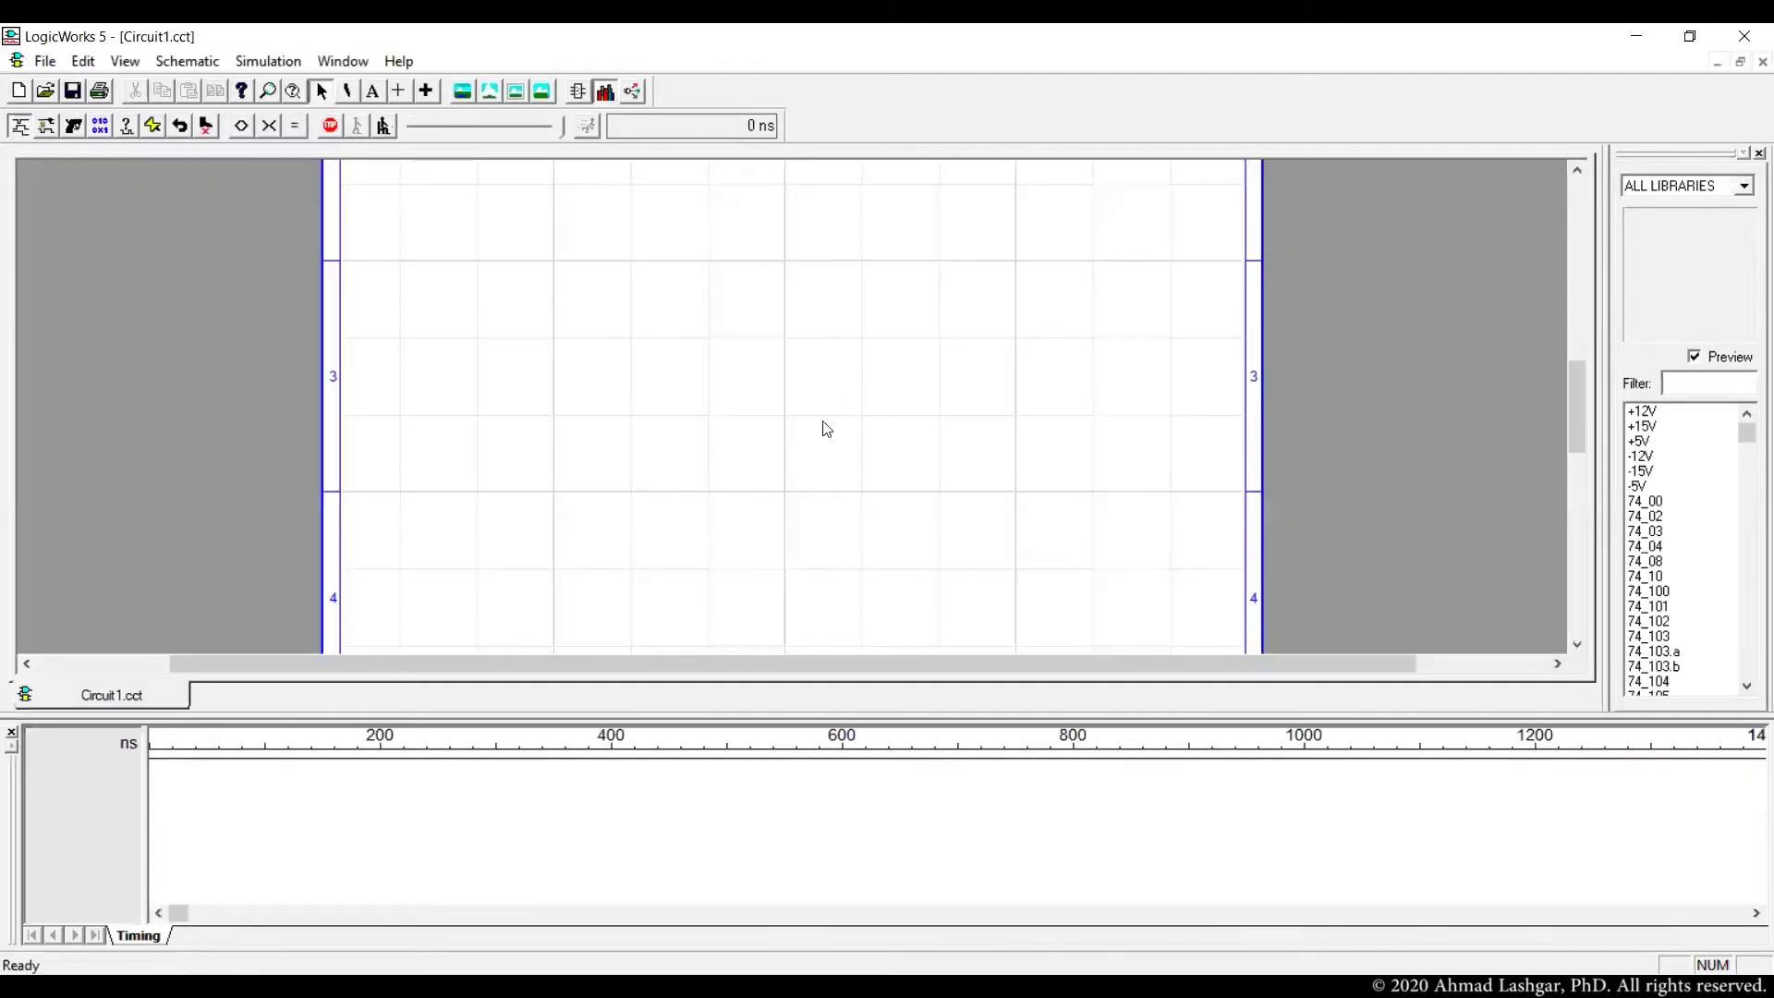
pyautogui.click(44, 61)
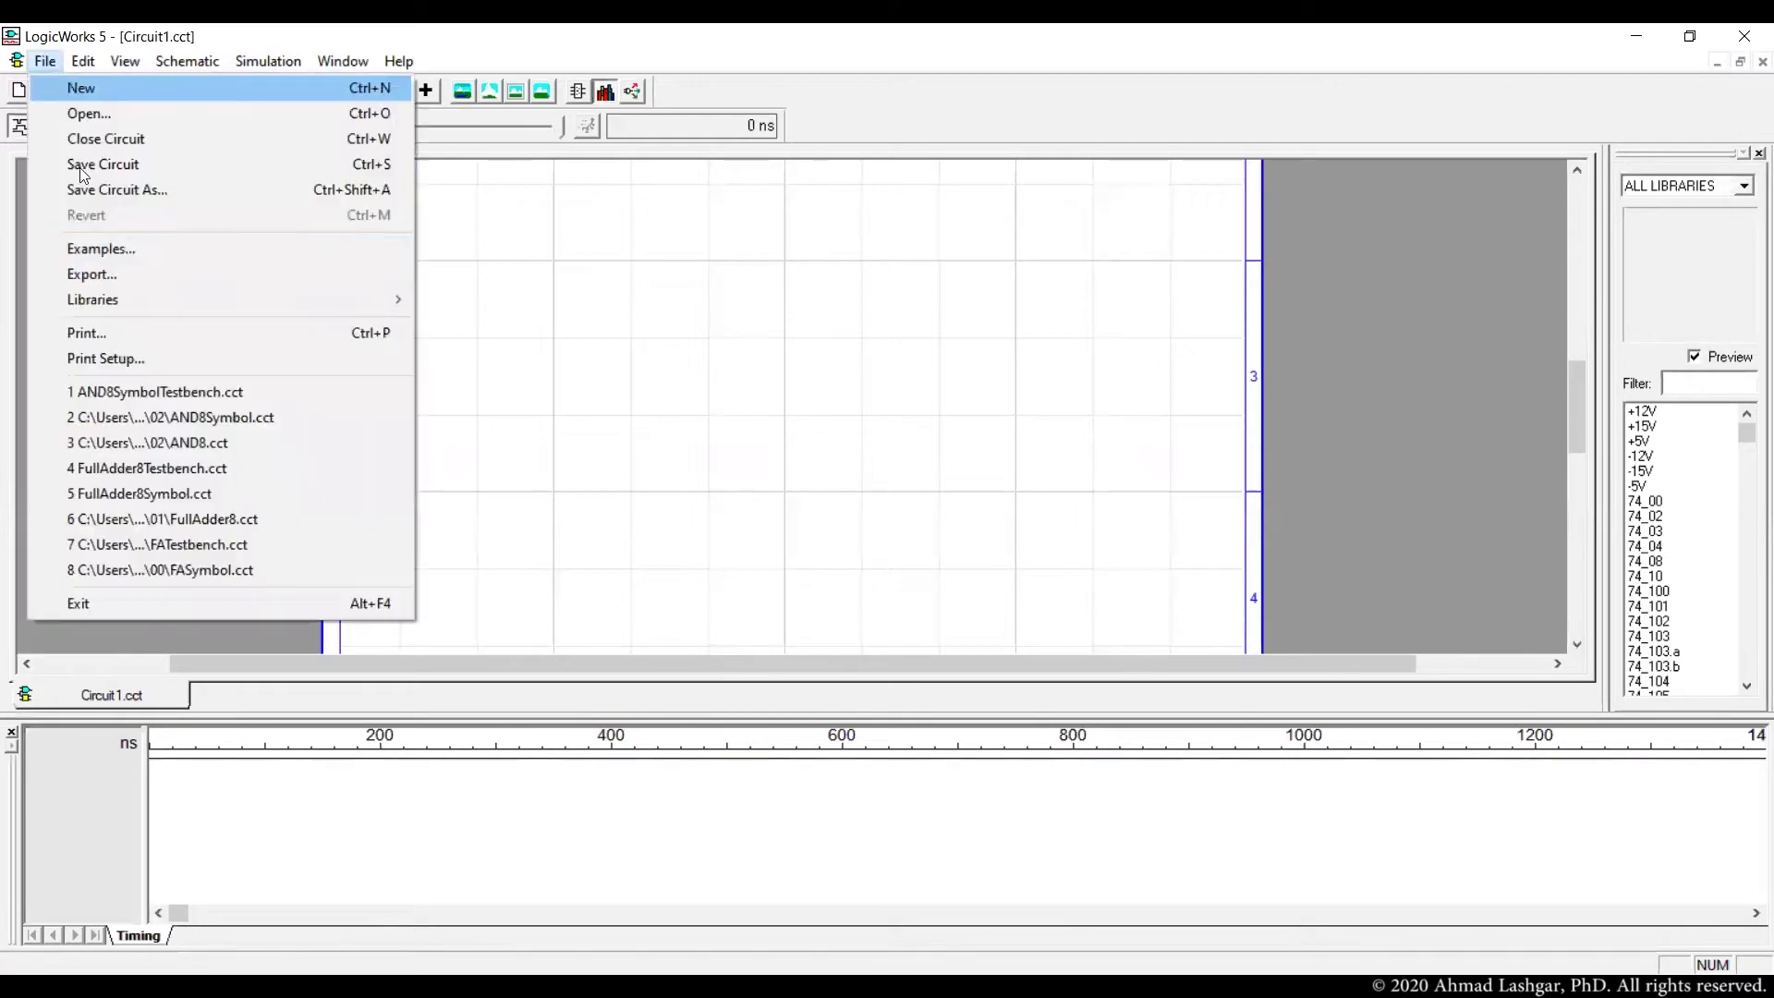
pyautogui.moveTo(275, 301)
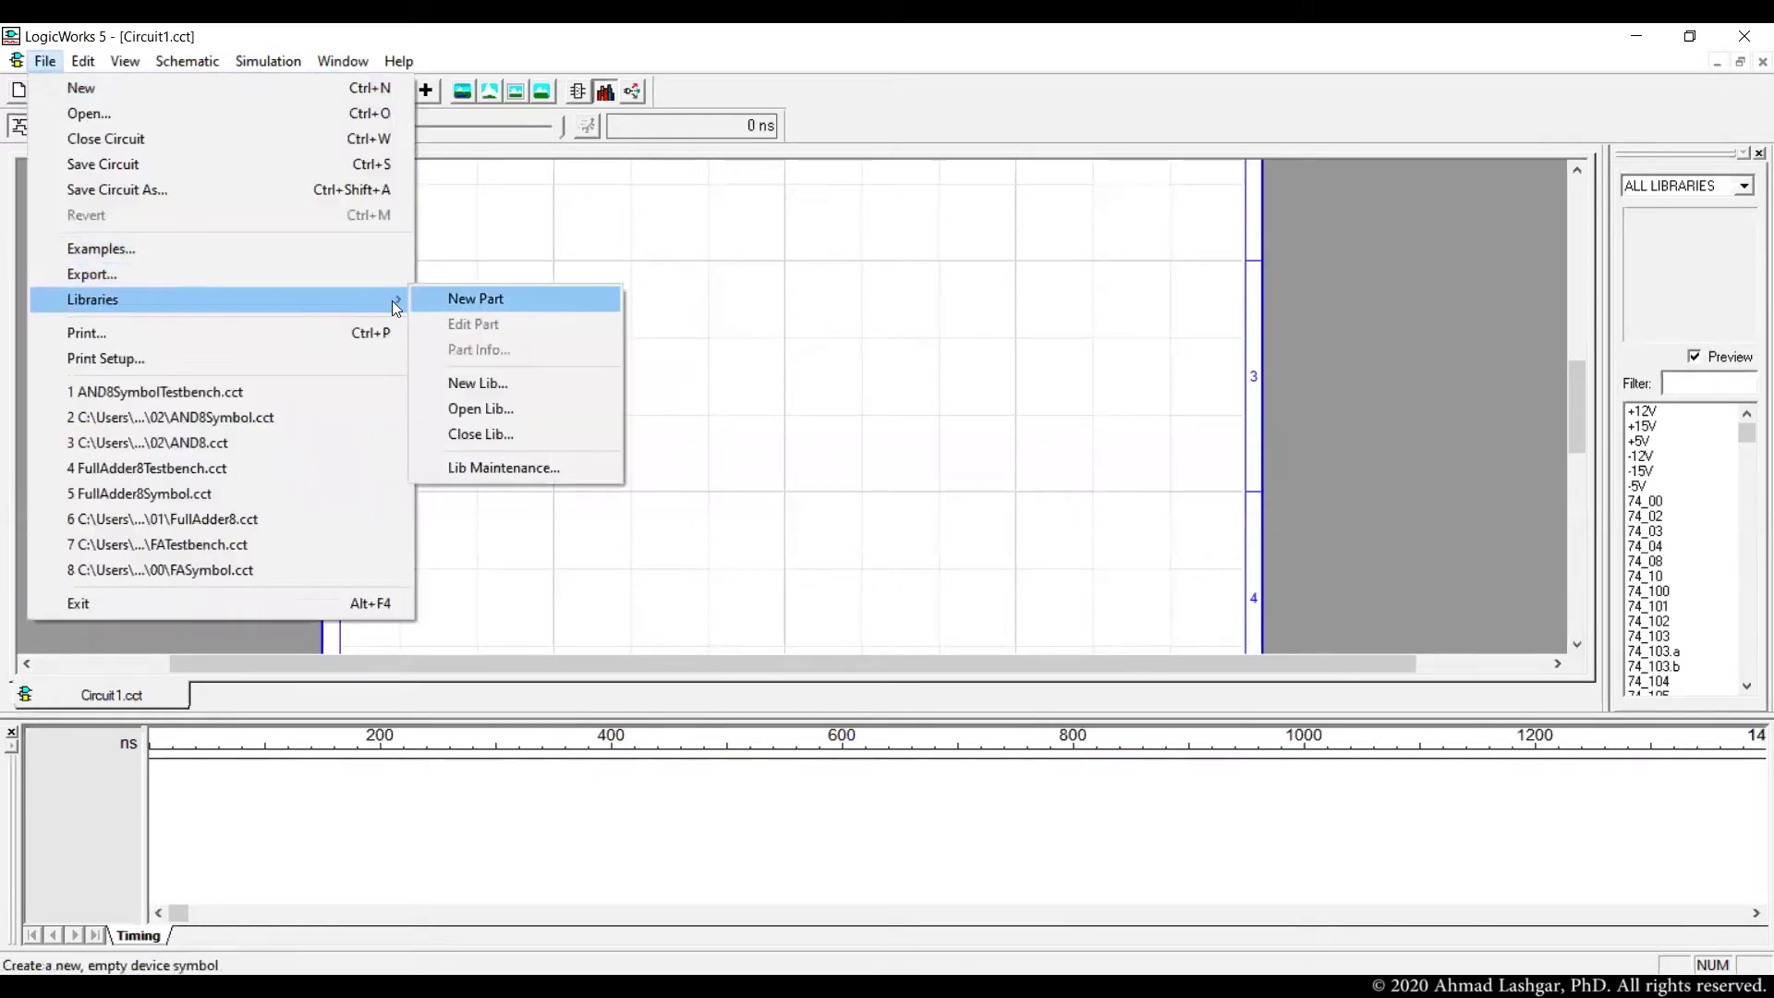
pyautogui.click(538, 408)
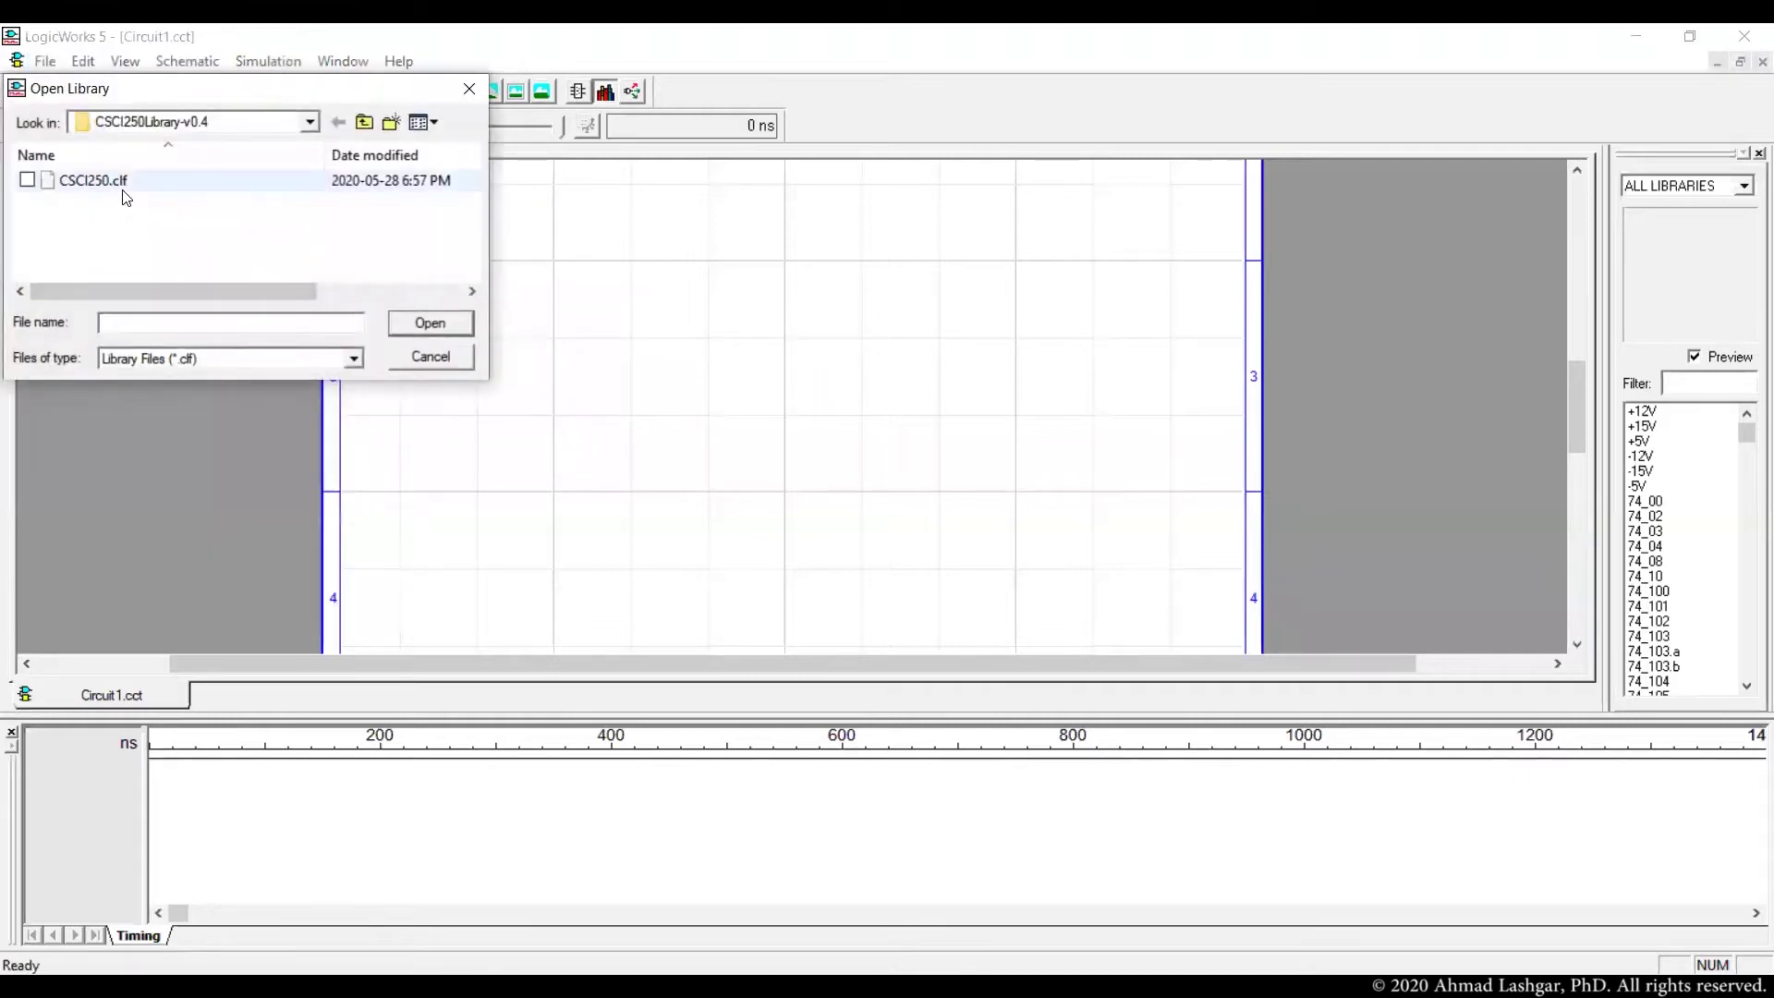
pyautogui.click(112, 183)
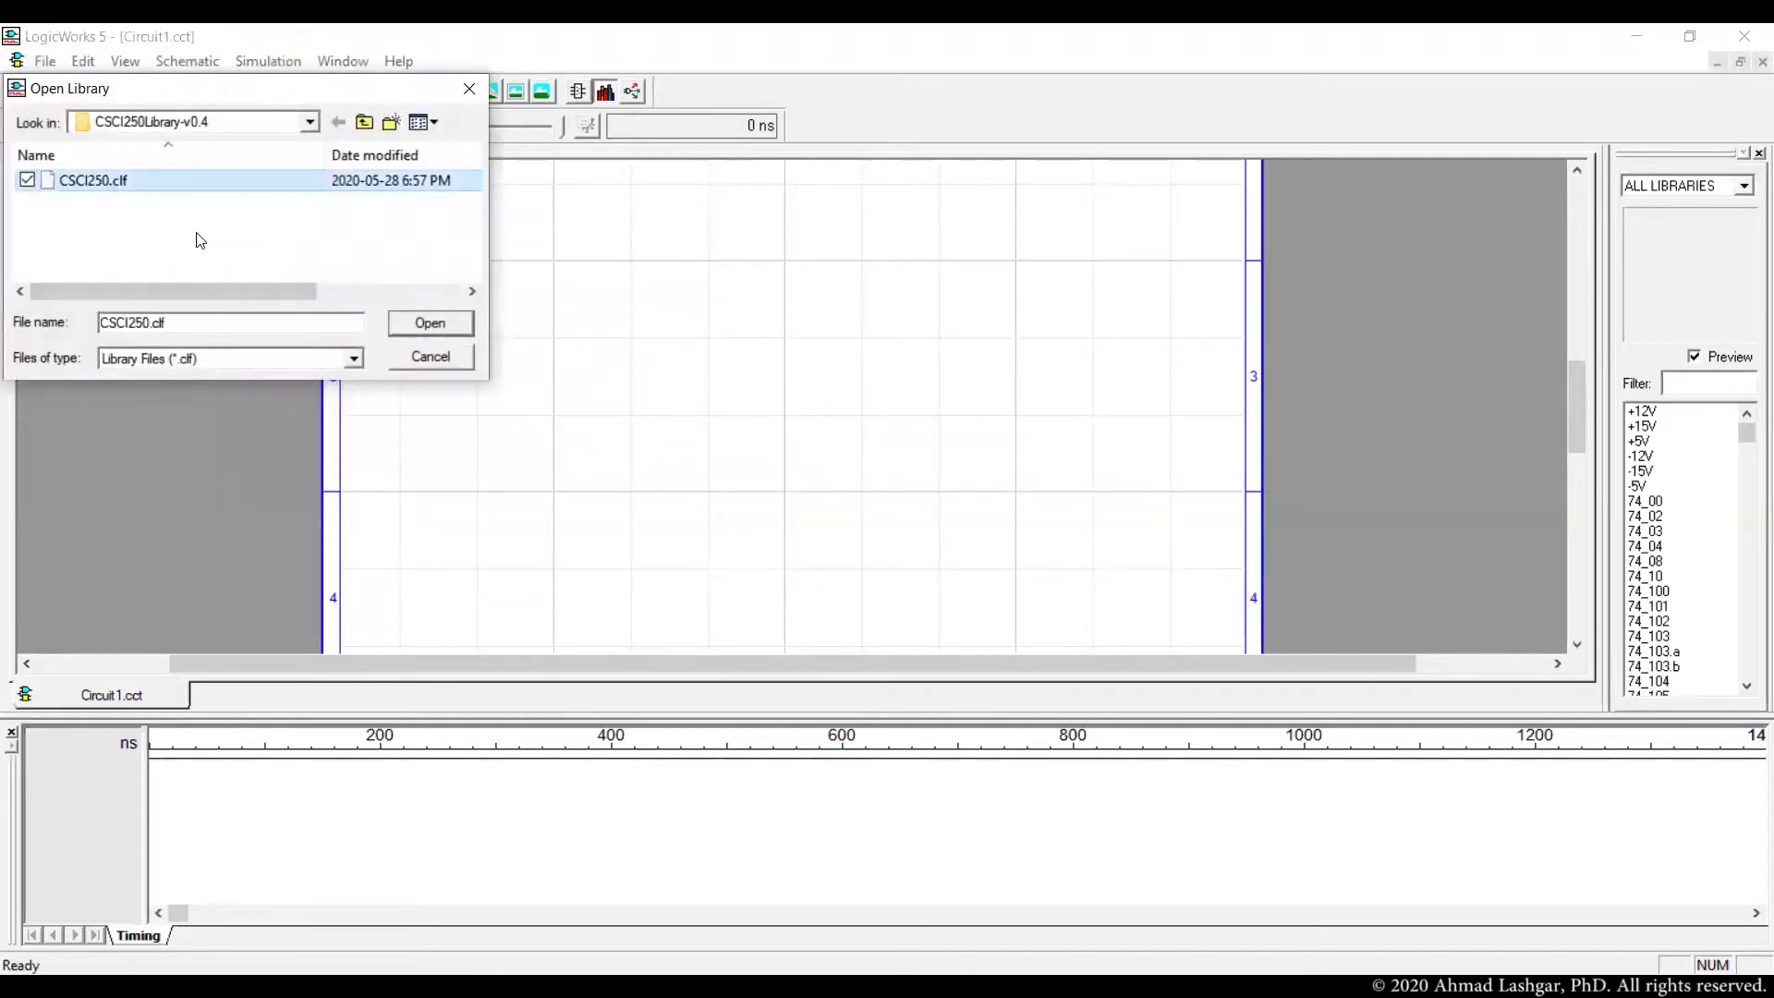
pyautogui.click(447, 325)
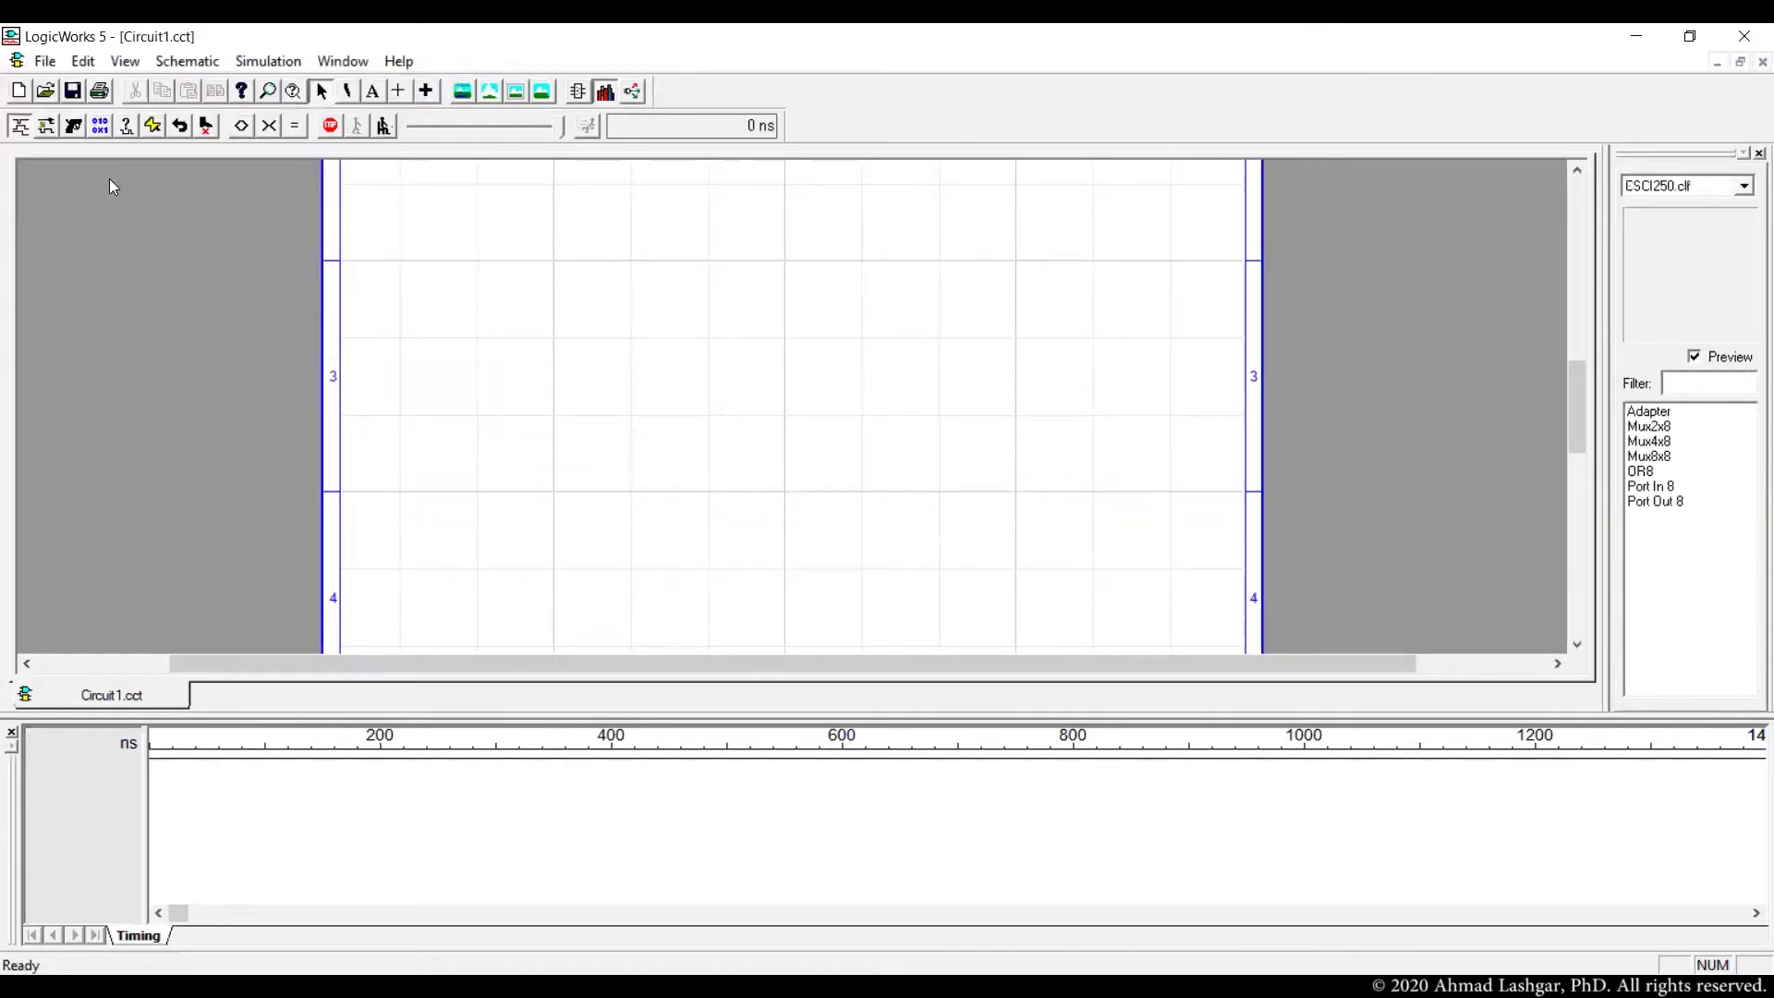
# Open the CPUProject.clf parts library from folder 00
pyautogui.click(44, 61)
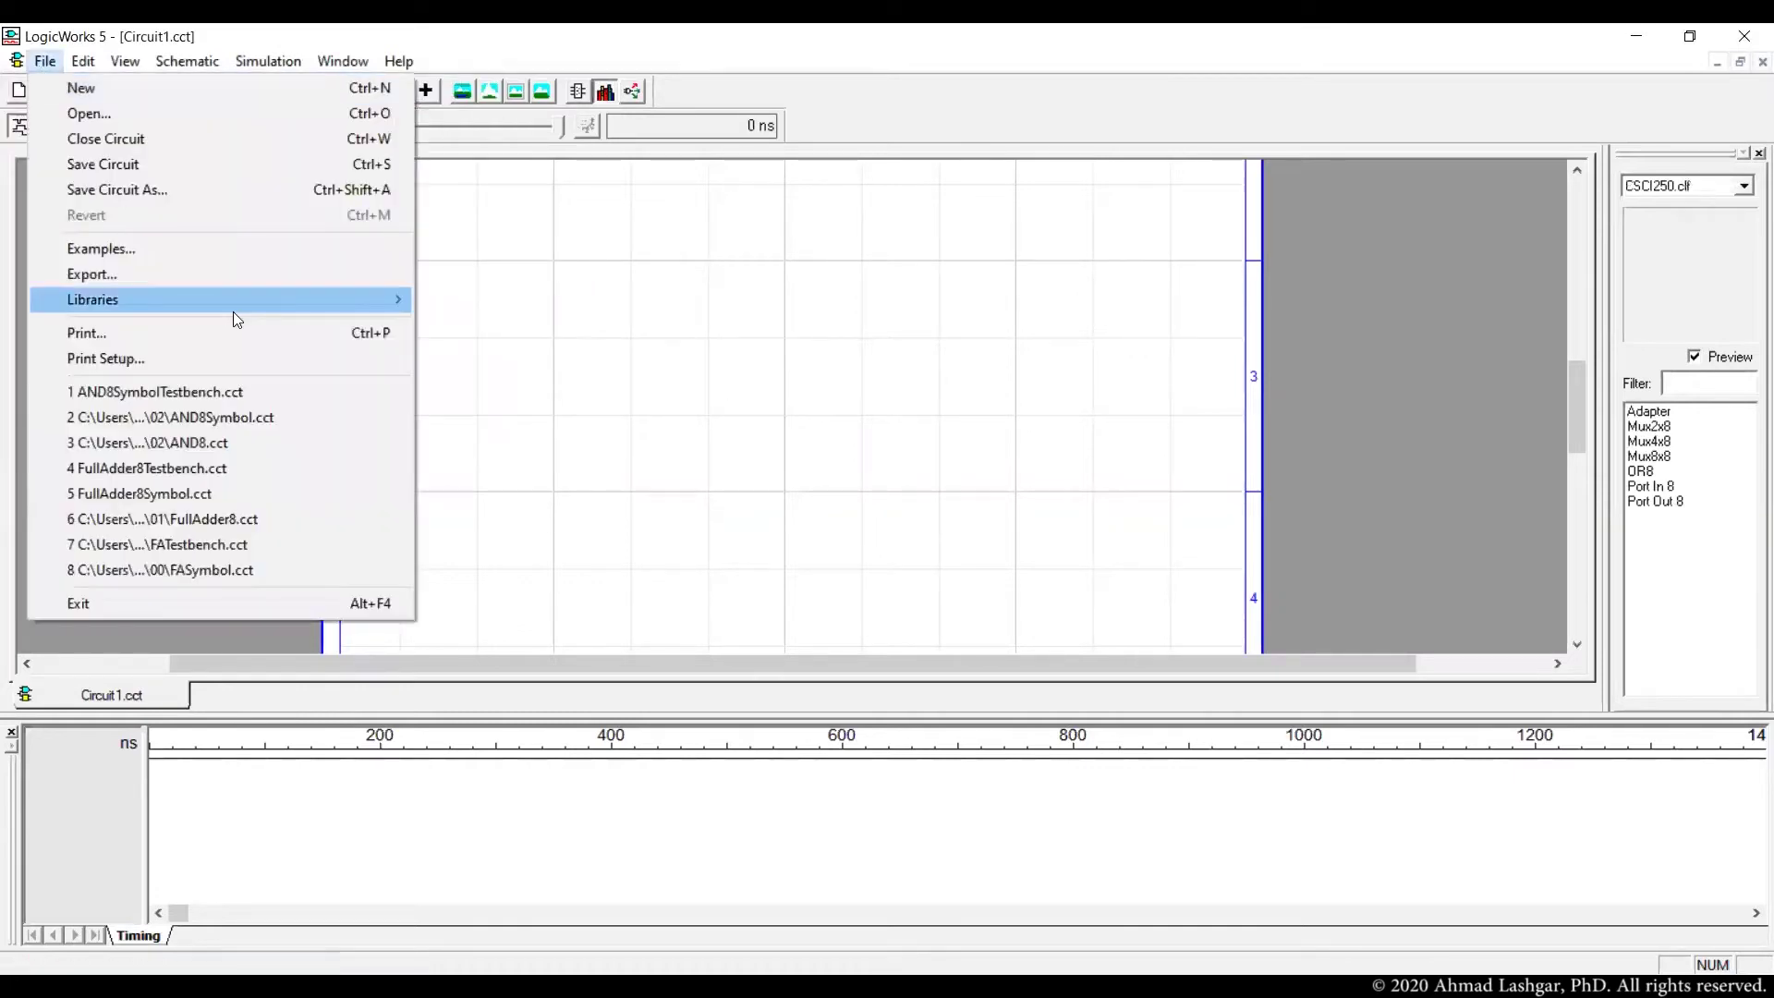
pyautogui.moveTo(403, 298)
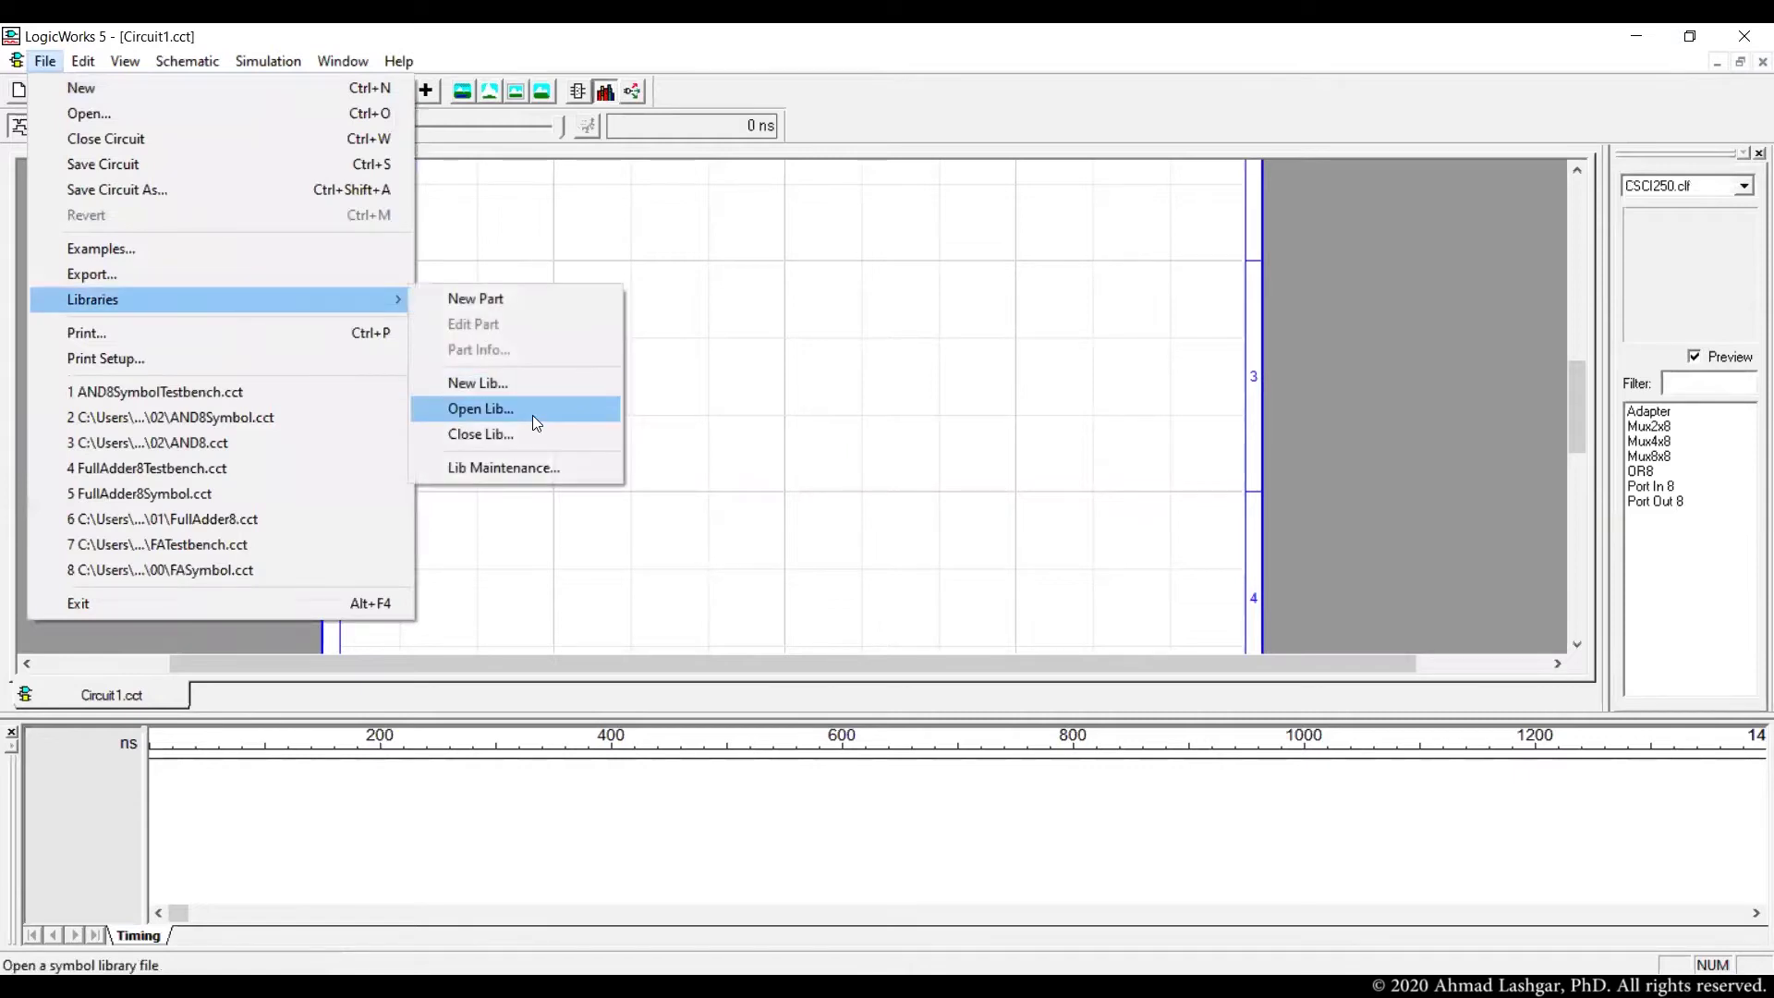
pyautogui.click(532, 414)
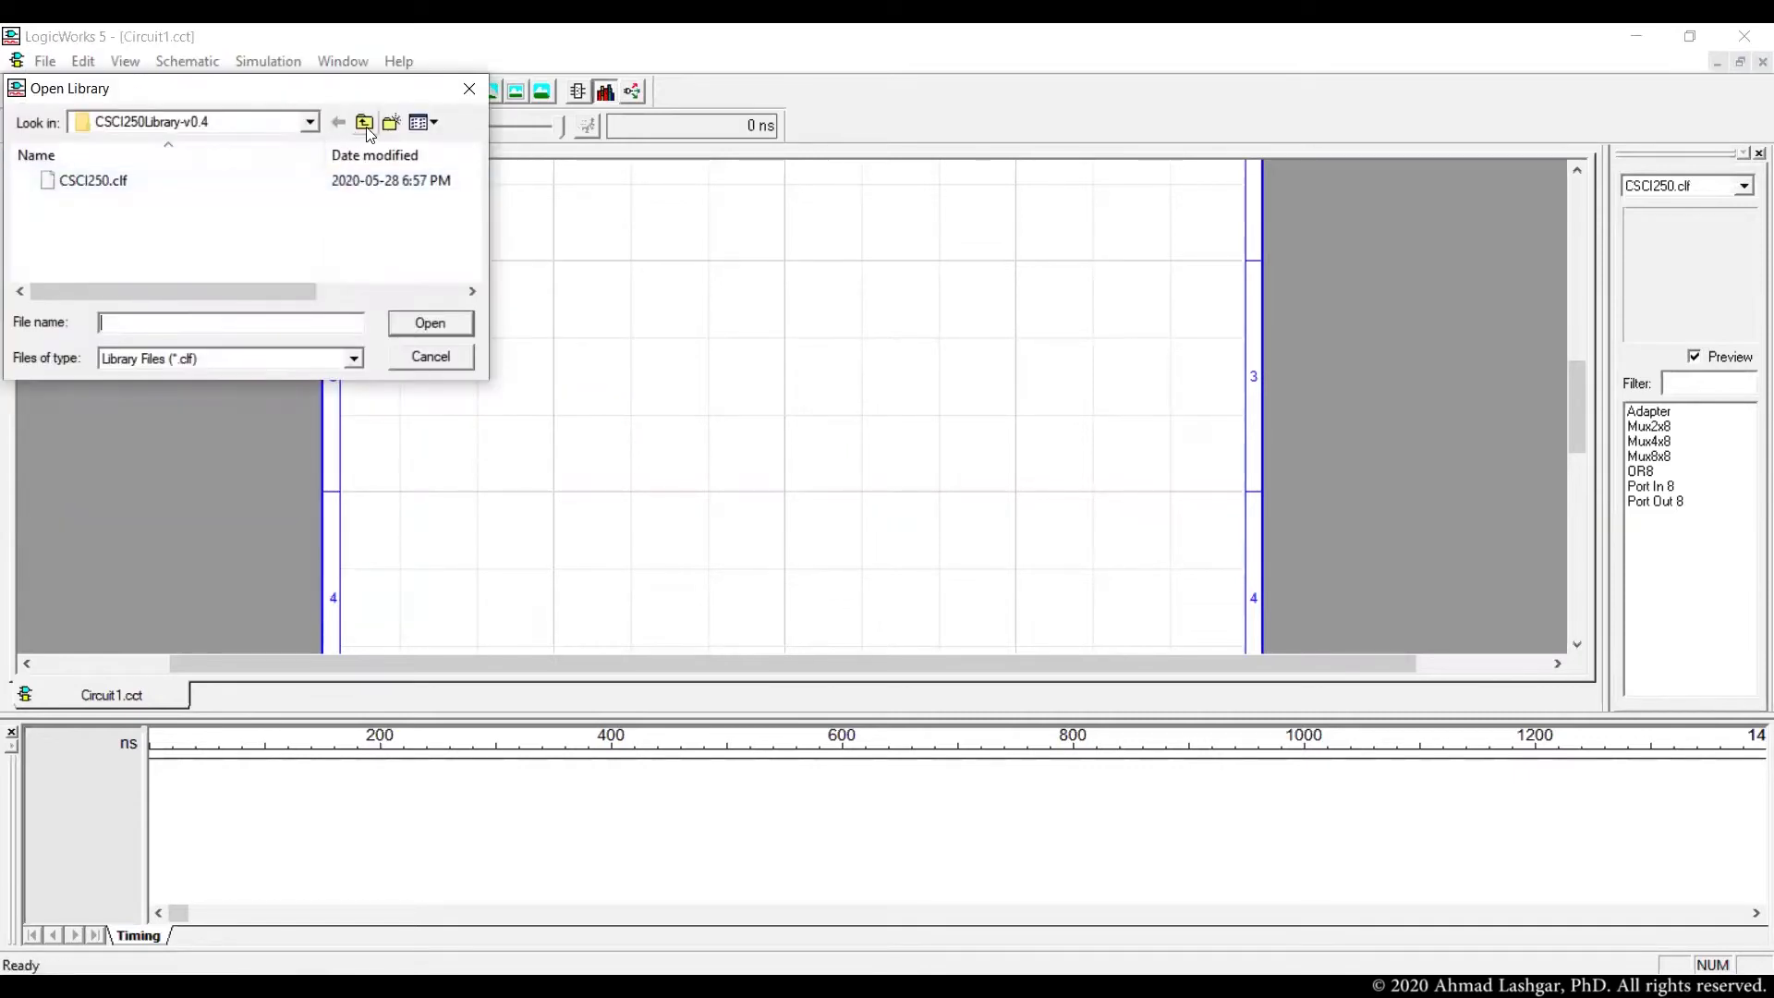
pyautogui.click(365, 123)
pyautogui.doubleClick(69, 180)
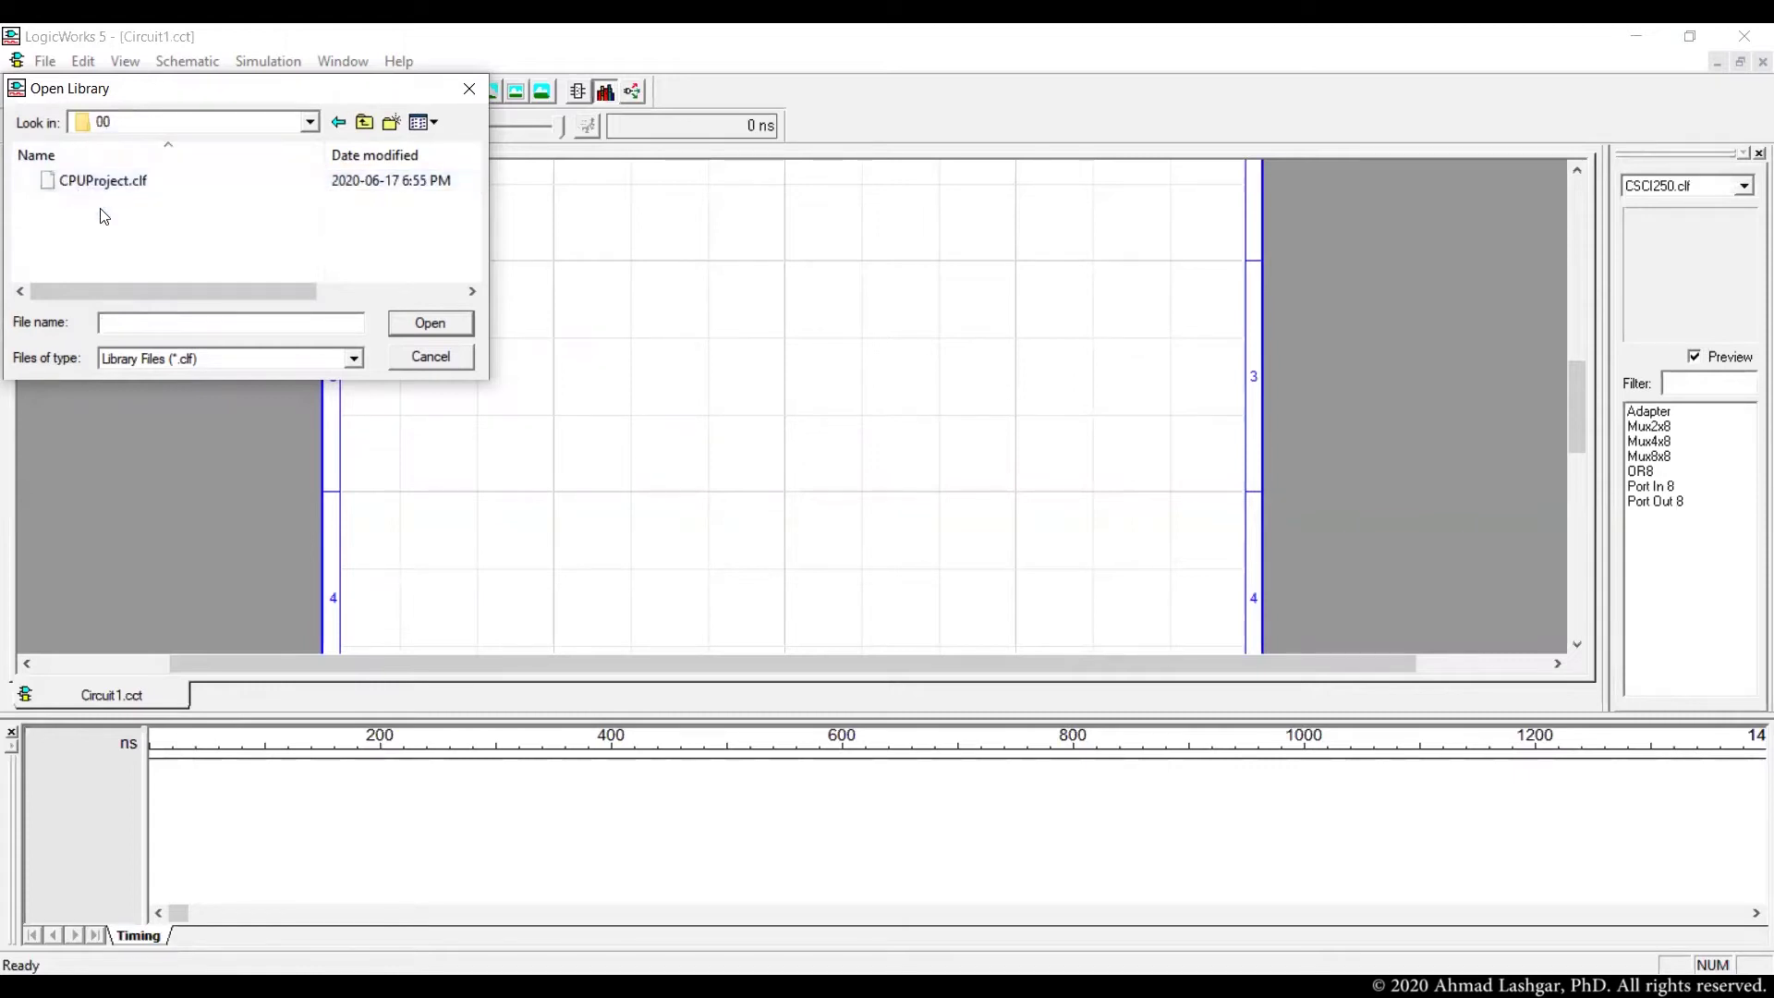
pyautogui.click(131, 182)
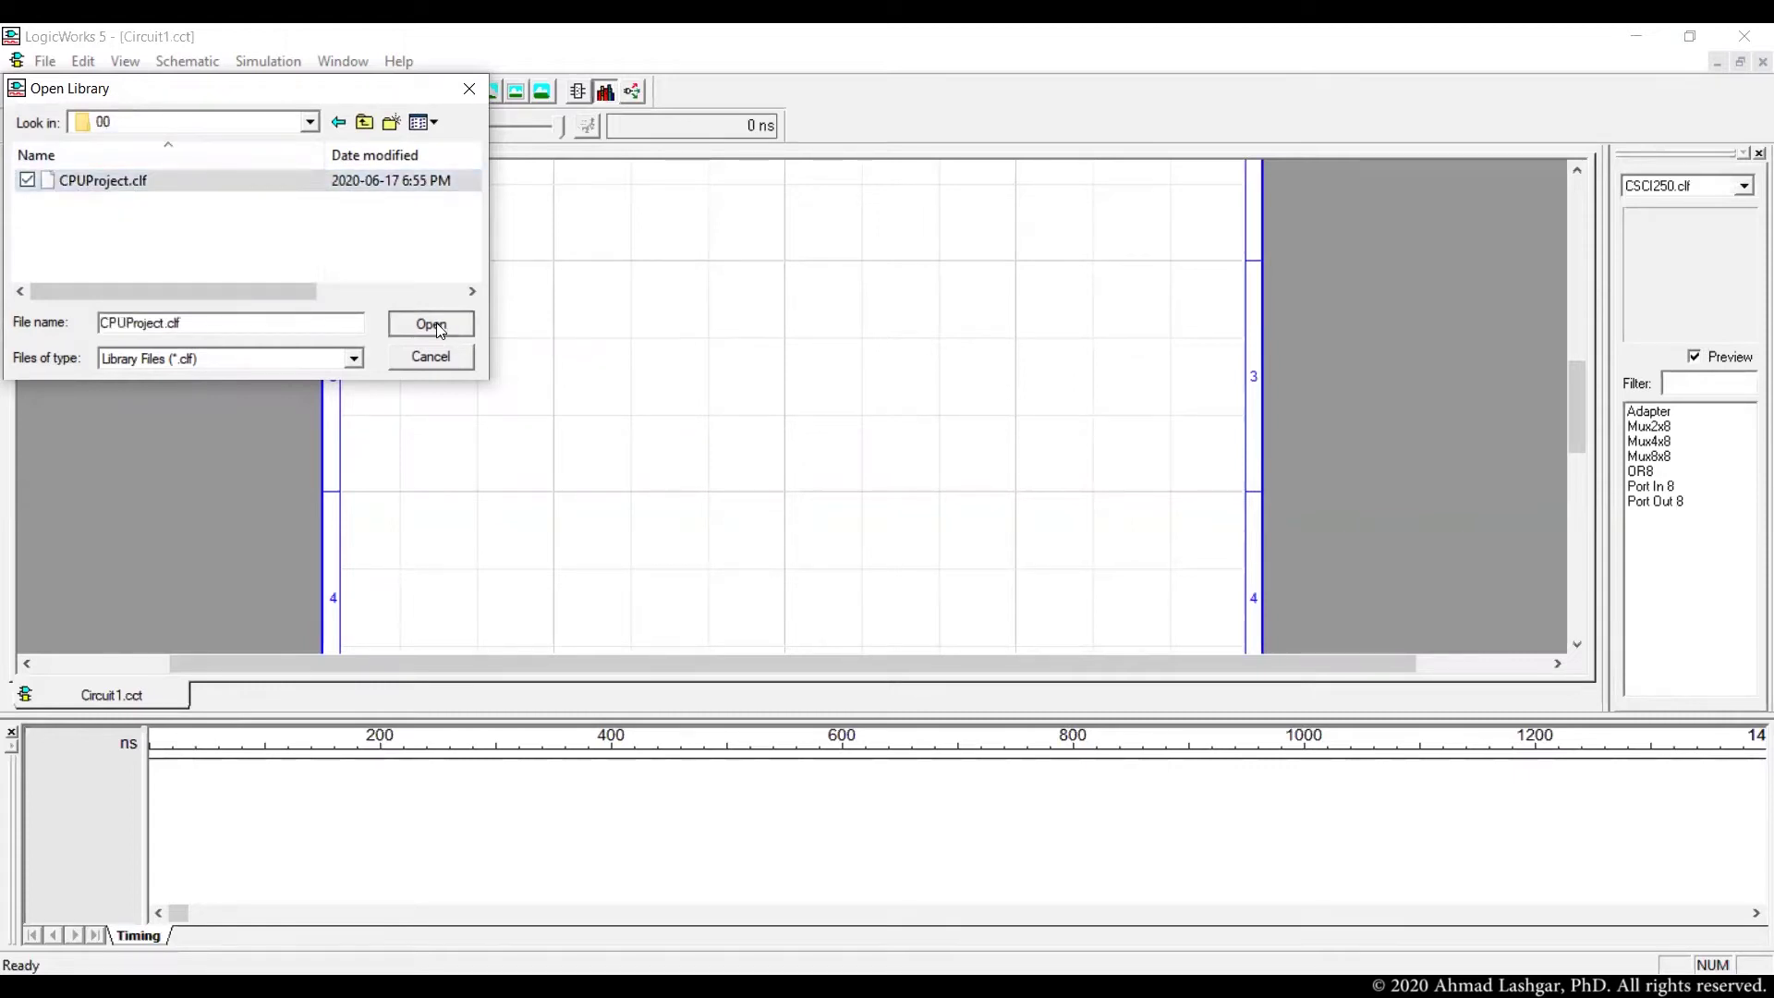
pyautogui.click(430, 324)
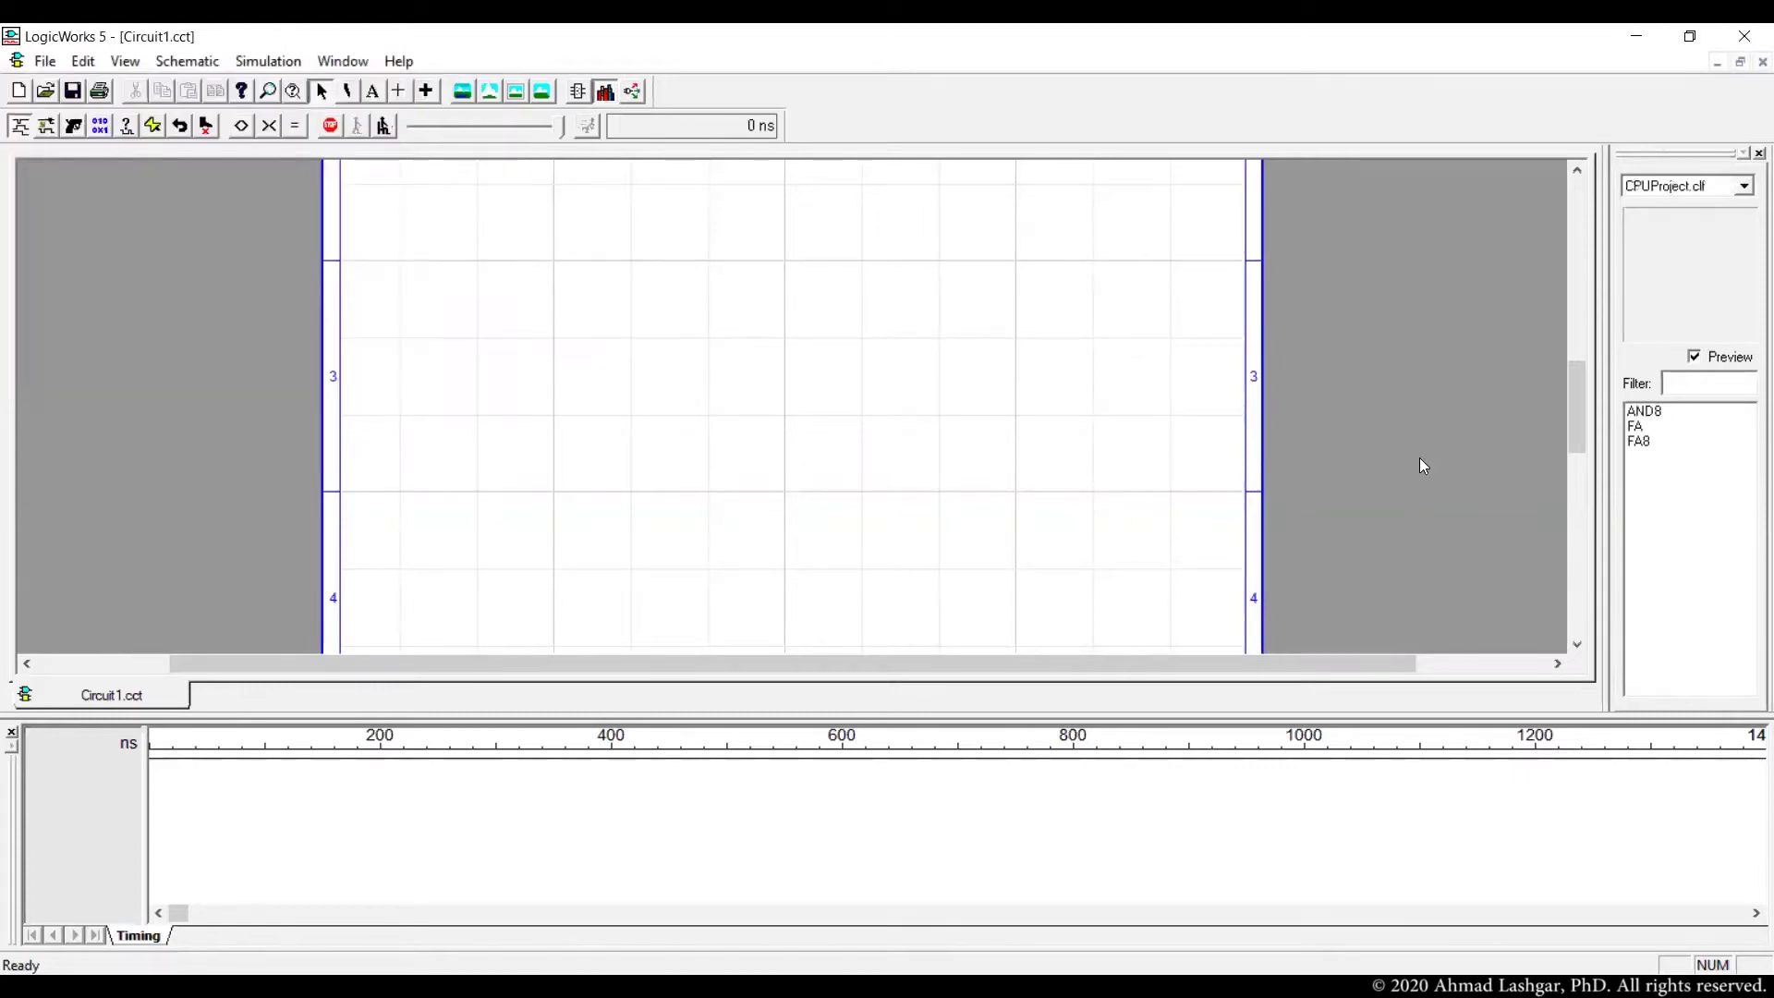
# Place an AND8 block from CPUProject.clf in the circuit and an FA8 block directly below it
pyautogui.click(1663, 412)
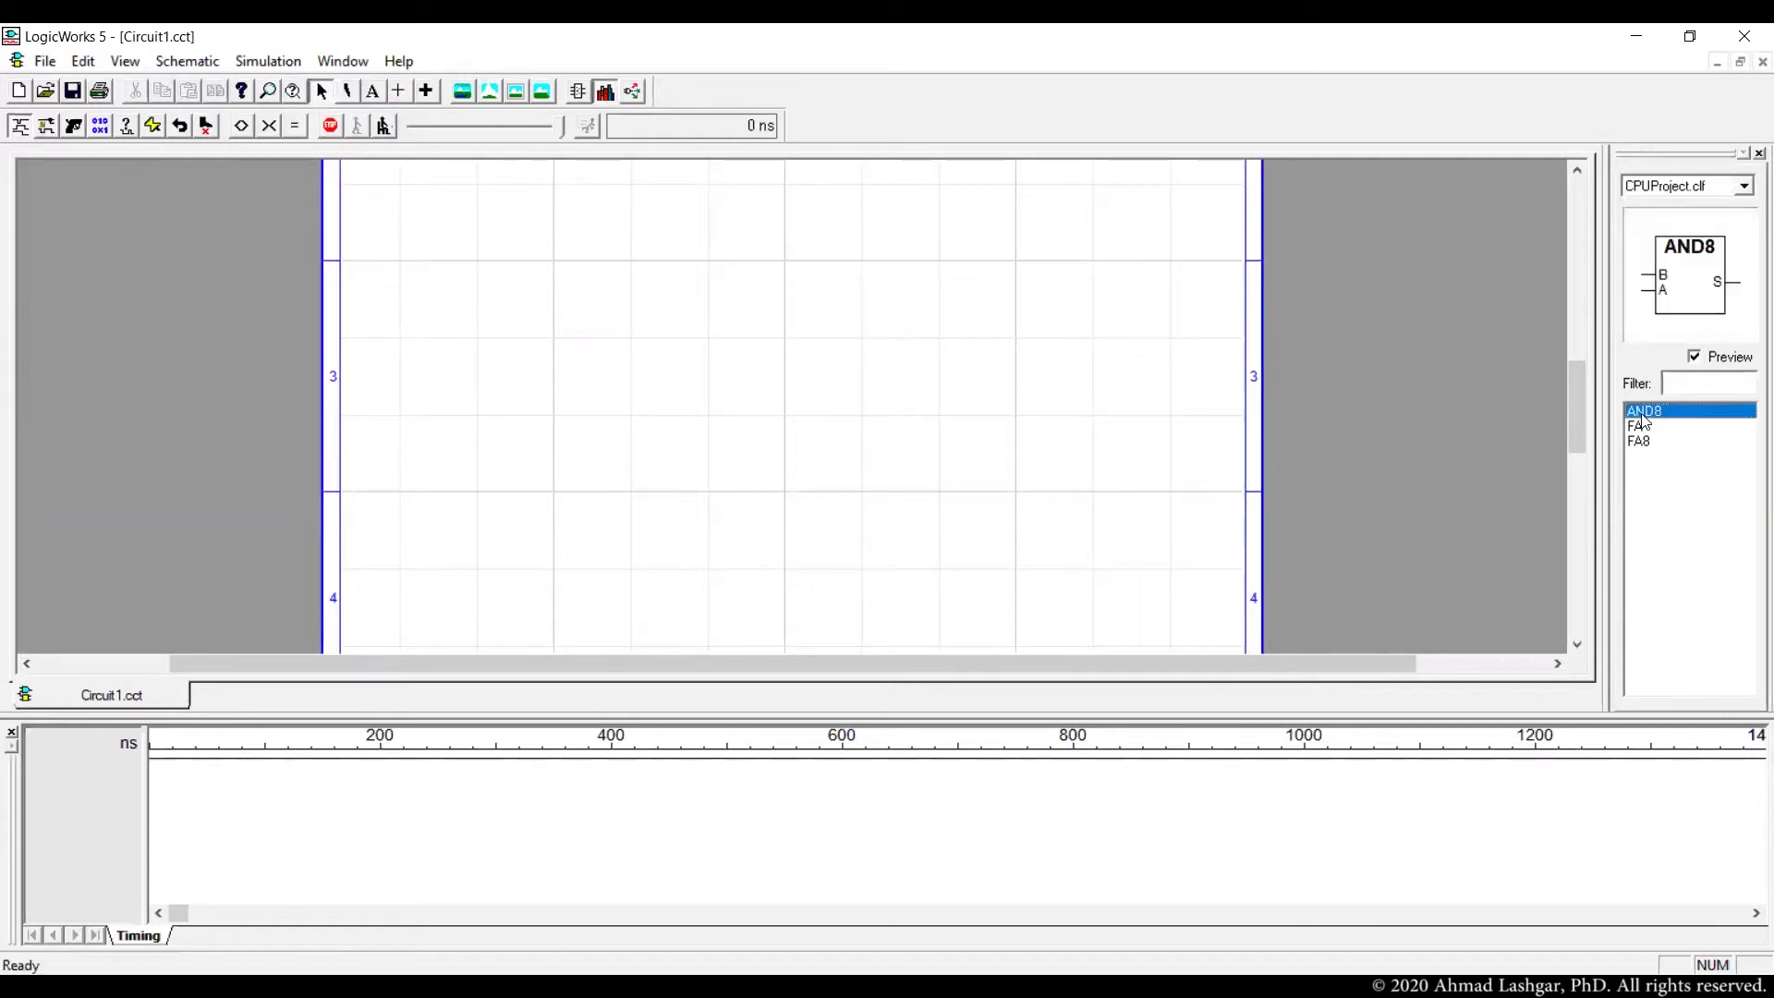
pyautogui.click(747, 317)
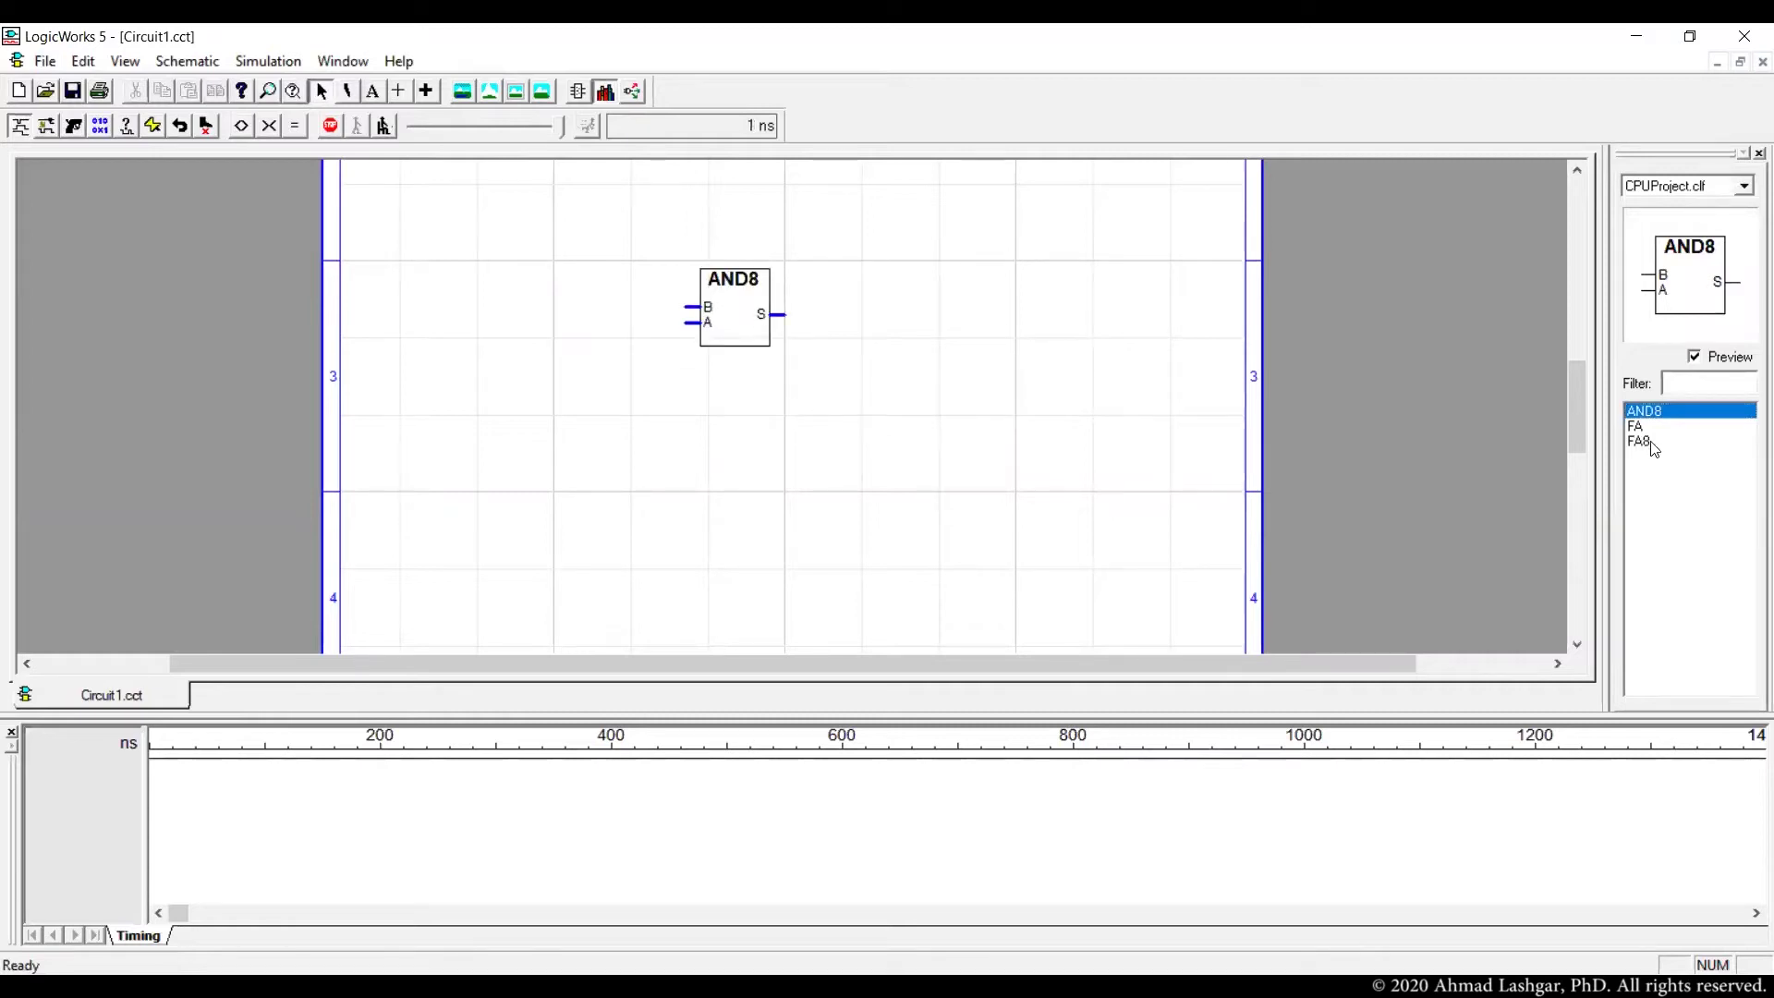
pyautogui.moveTo(1651, 450); pyautogui.dragTo(746, 421)
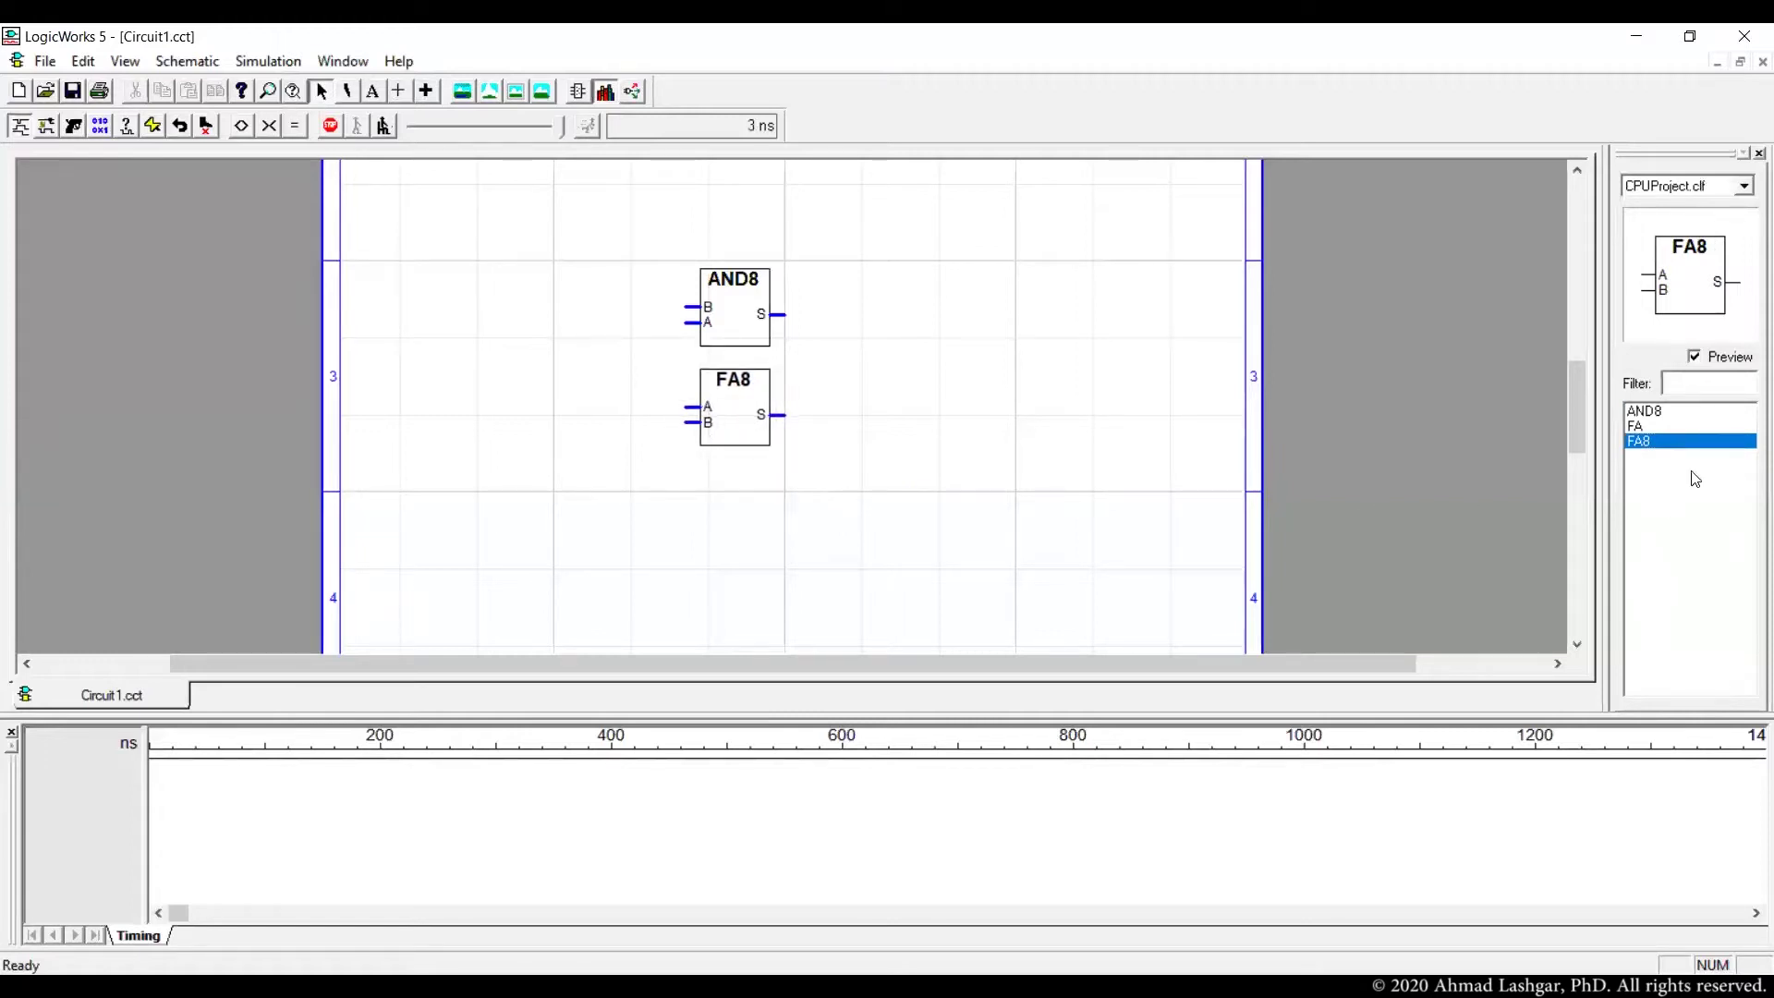
# From CSCI250.clf, place an OR8 block below FA8 and a Mux4x8 to the right of the three blocks
pyautogui.click(1704, 189)
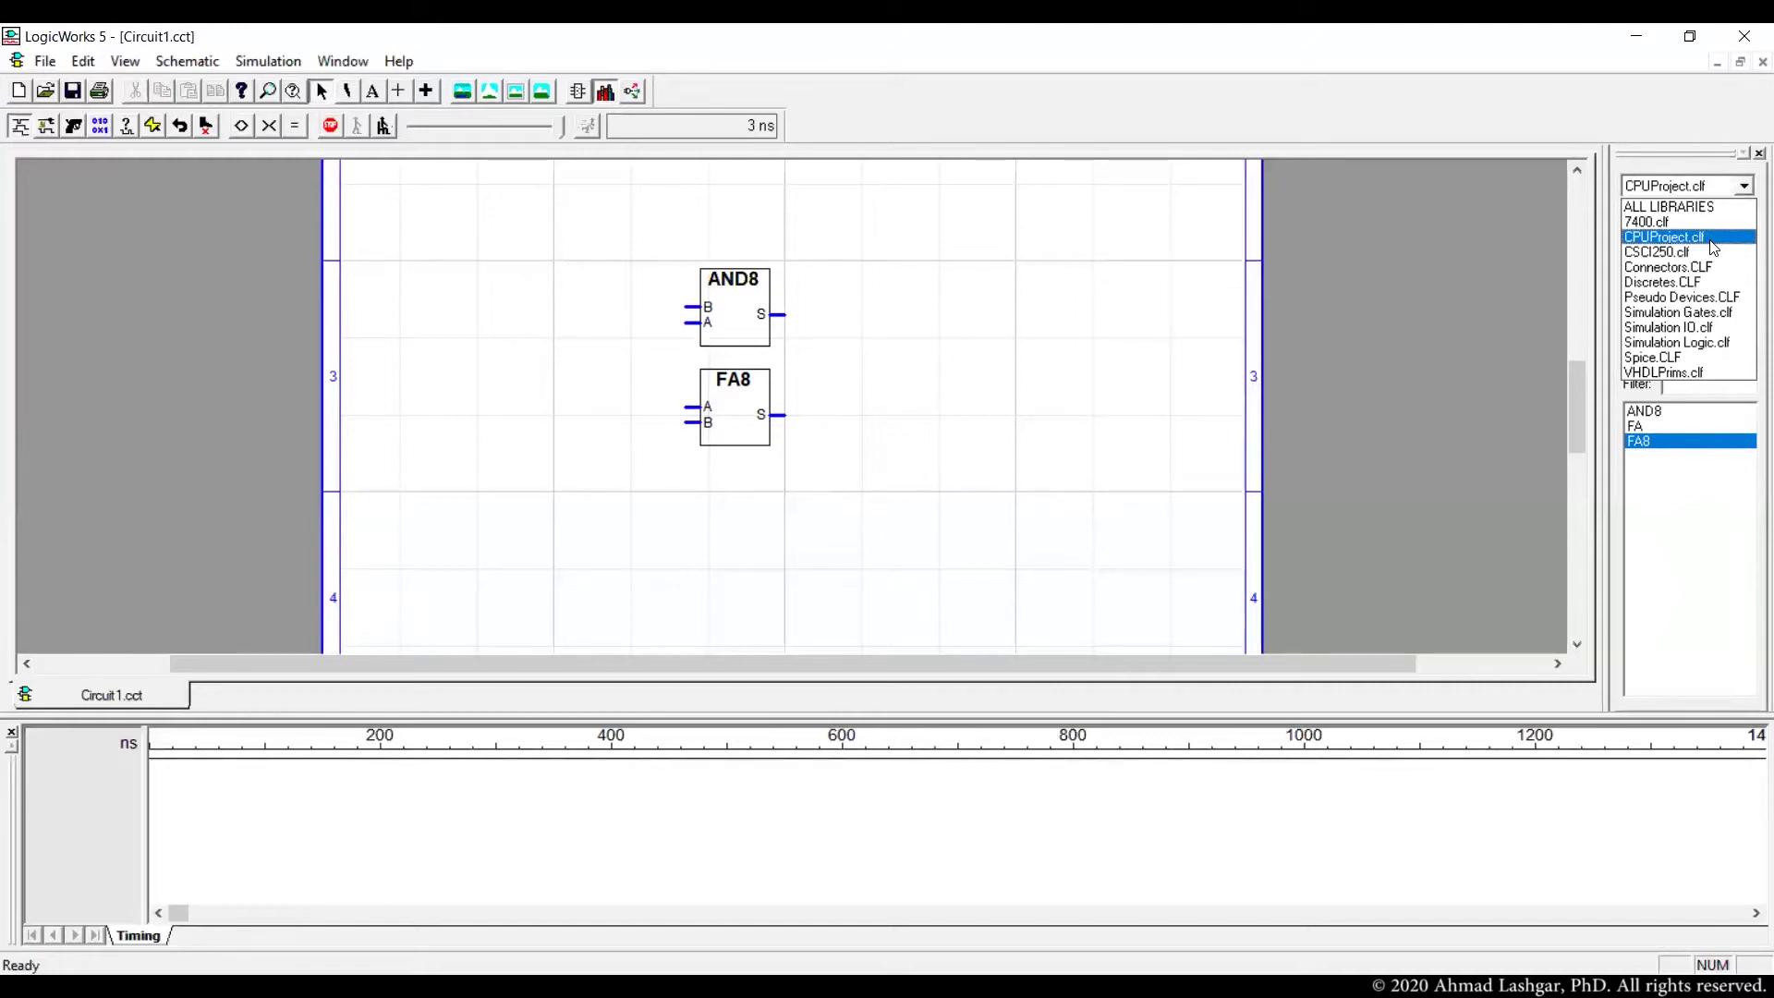
pyautogui.click(1712, 253)
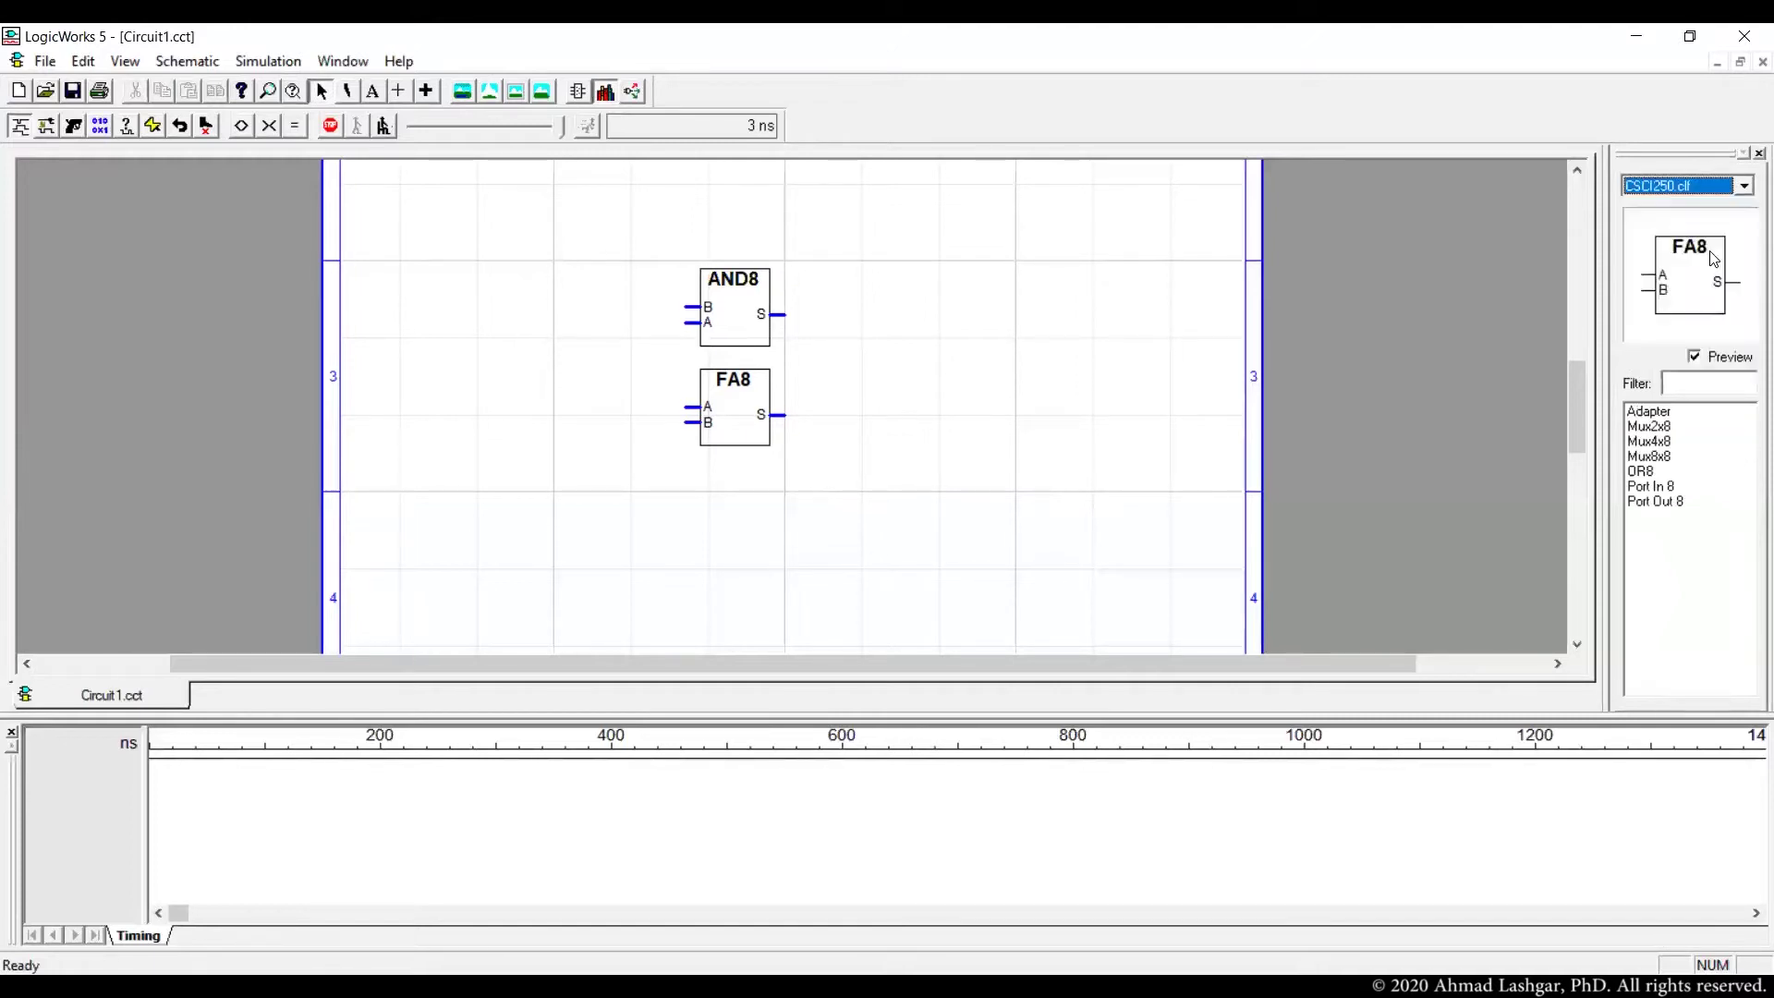
pyautogui.click(1646, 473)
pyautogui.click(772, 519)
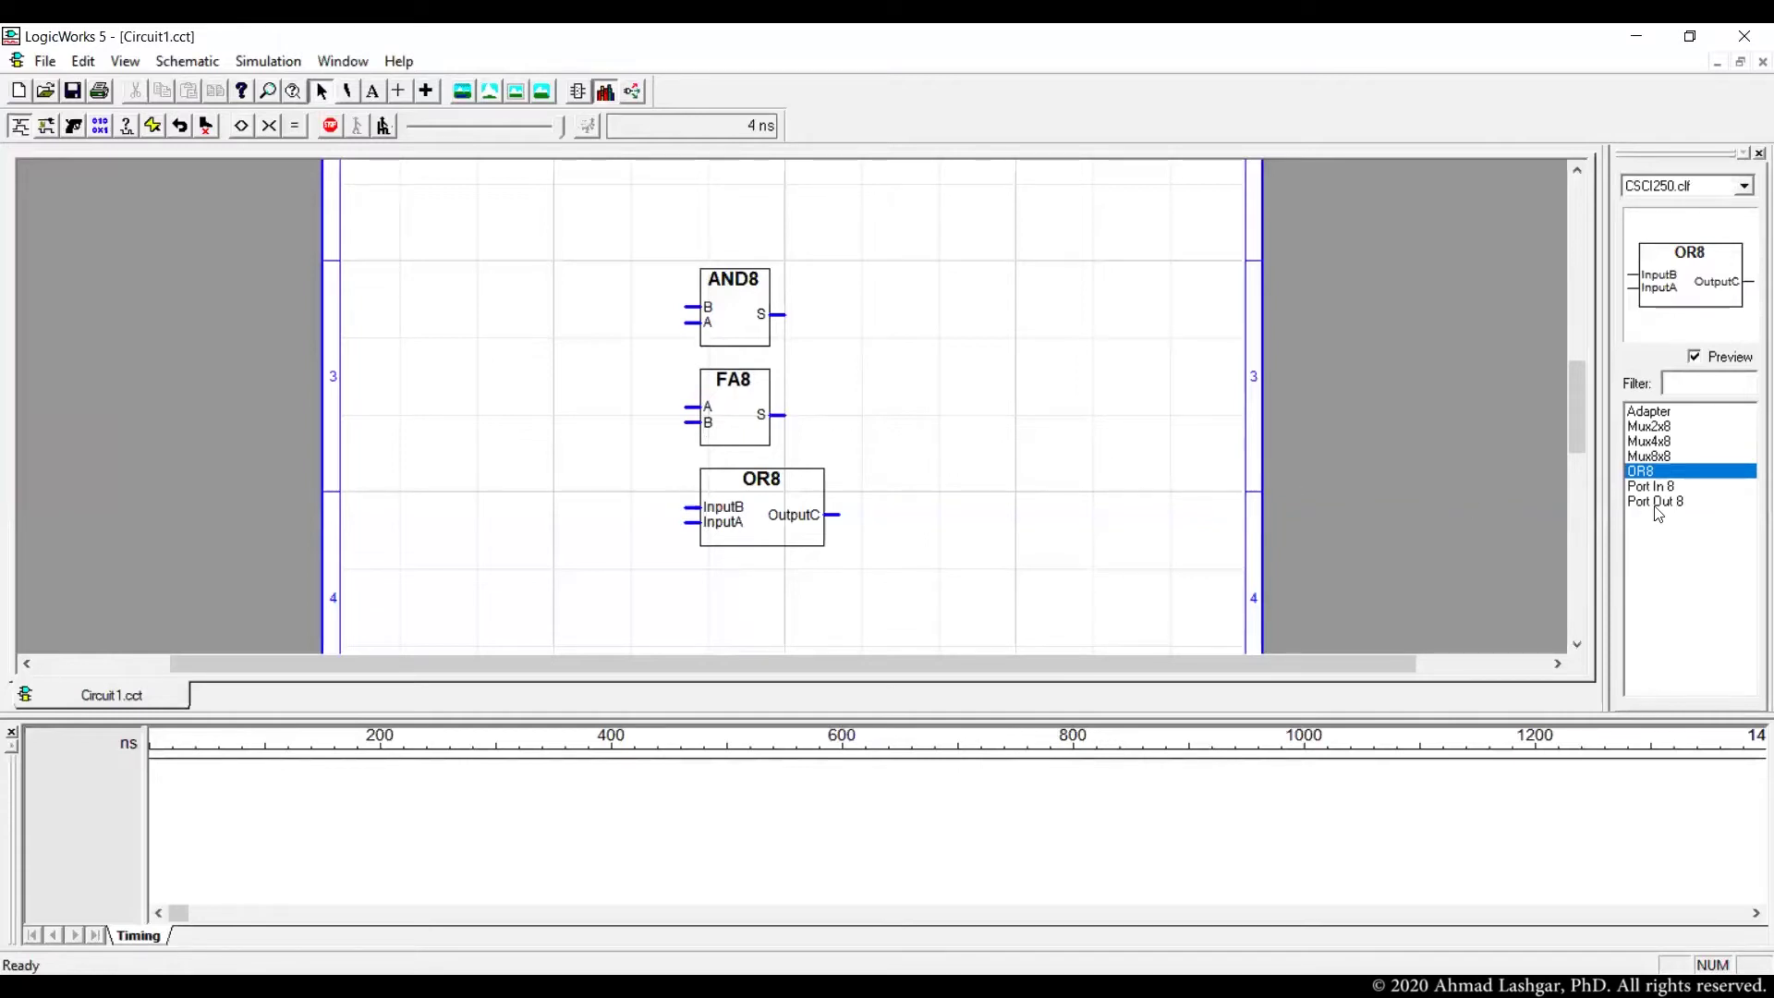
pyautogui.click(1660, 445)
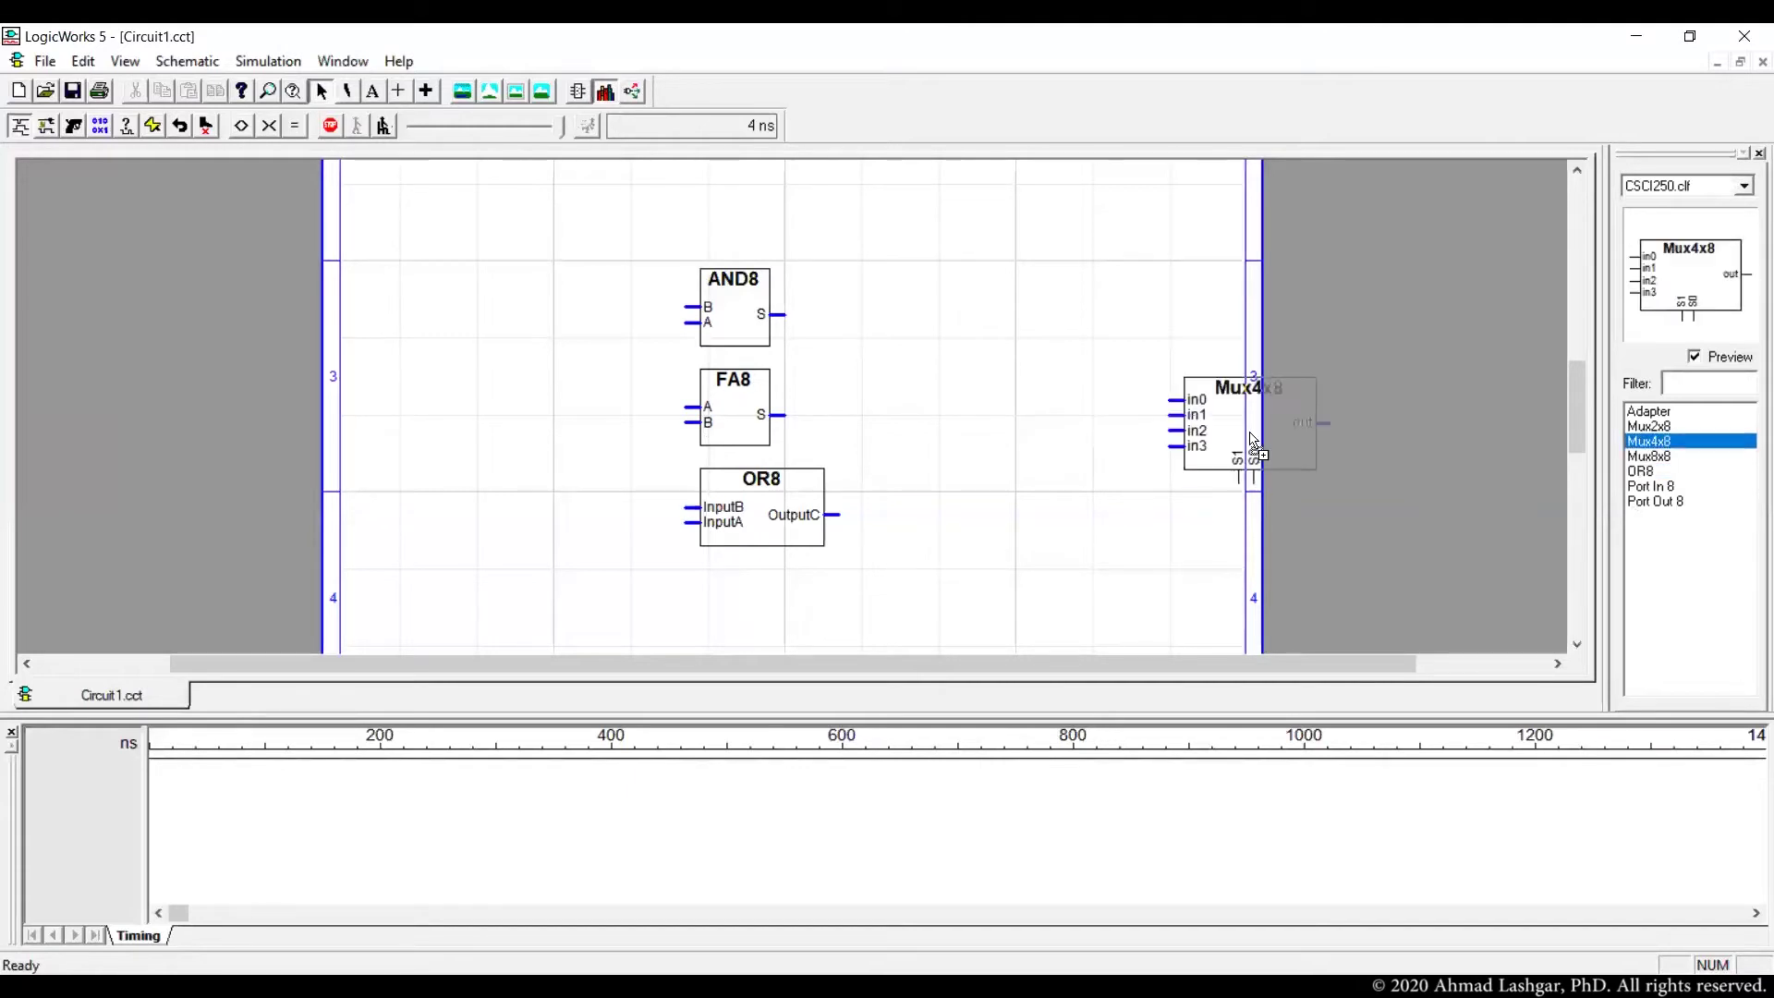
pyautogui.click(1050, 404)
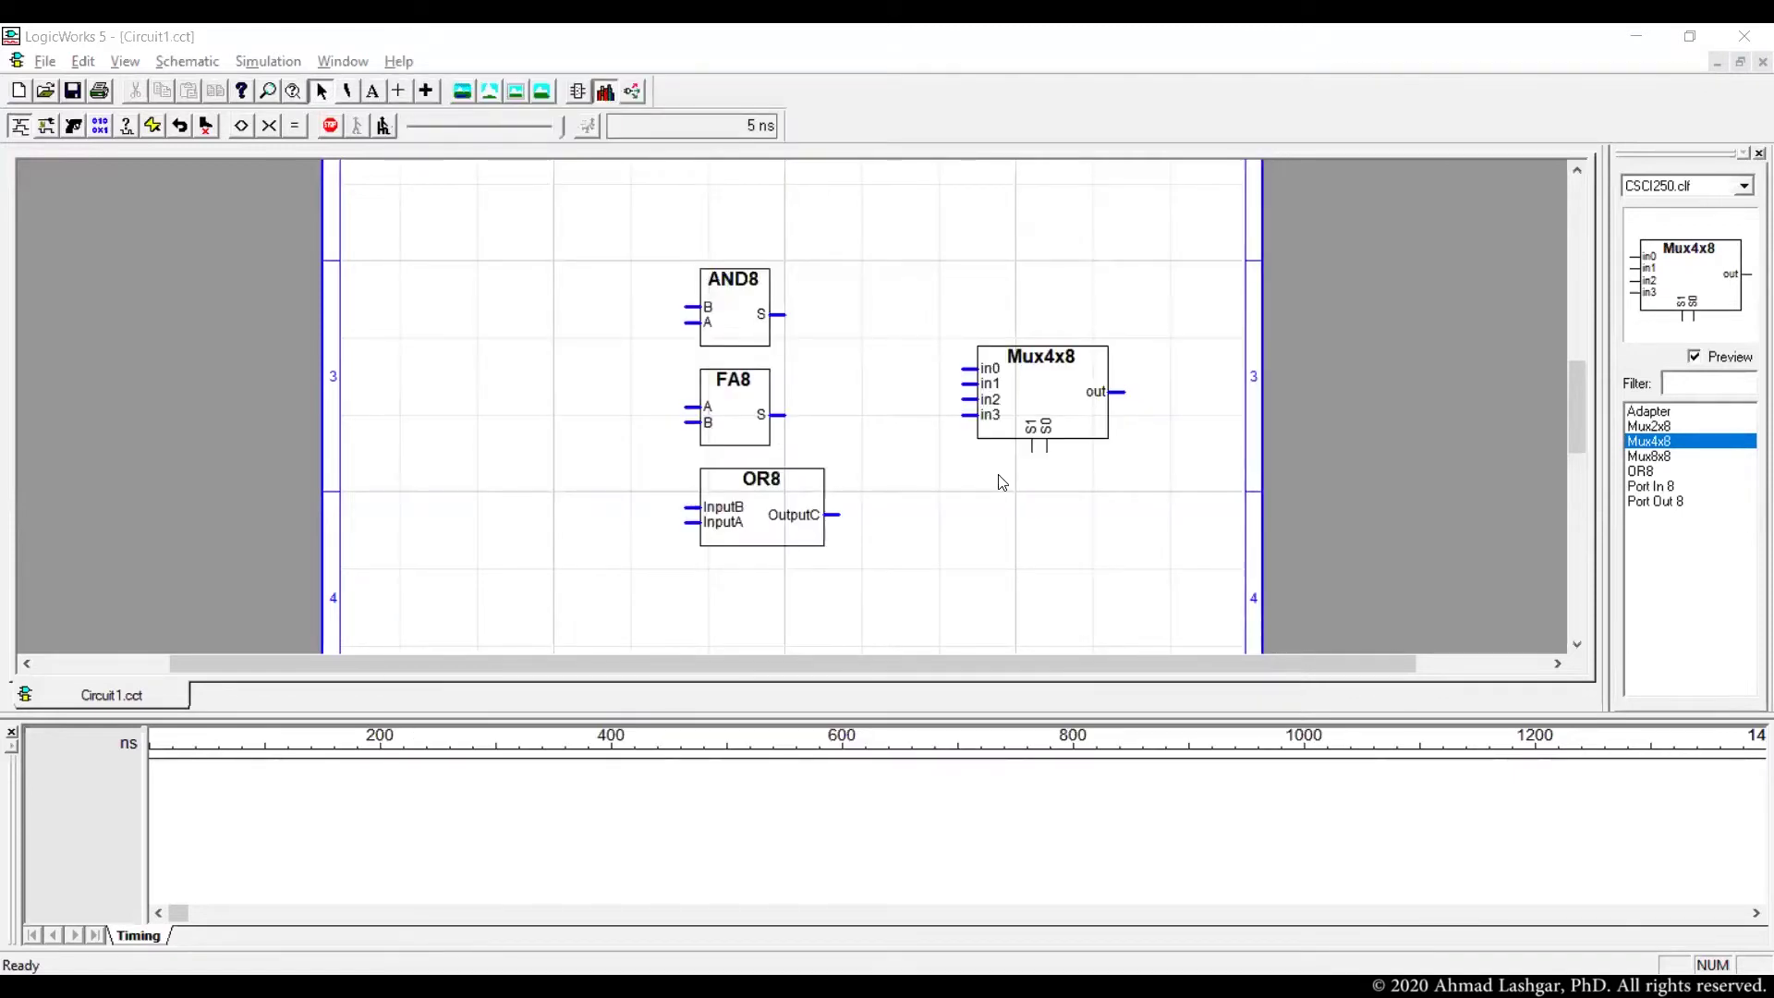
# Swap the OR8 and FA8 blocks so that OR8 sits directly below AND8 and FA8 comes last
pyautogui.moveTo(778, 506); pyautogui.dragTo(595, 413)
pyautogui.moveTo(756, 416); pyautogui.dragTo(749, 538)
pyautogui.moveTo(548, 413); pyautogui.dragTo(759, 399)
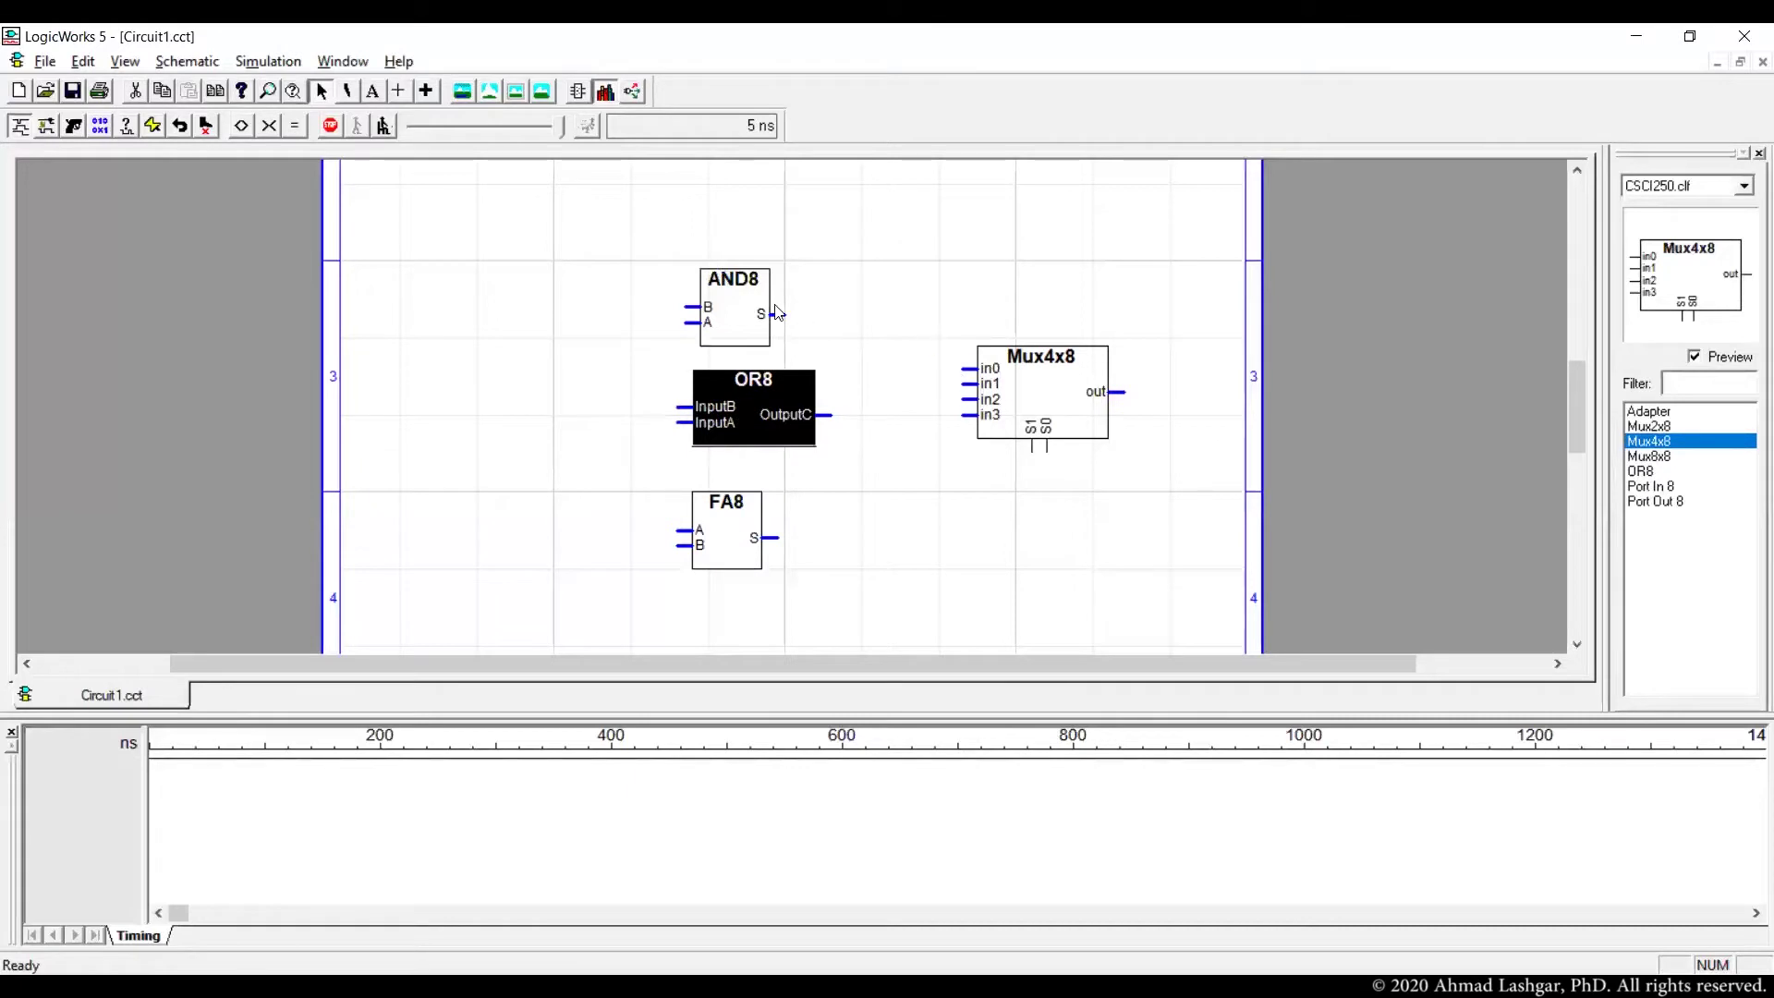
# Wire the AND8, OR8 and FA8 outputs to Mux4x8 inputs in0, in1 and in2, and move FA8 closer to OR8
pyautogui.moveTo(777, 315)
pyautogui.mouseDown()
pyautogui.moveTo(878, 329)
pyautogui.moveTo(967, 371)
pyautogui.moveTo(837, 422)
pyautogui.mouseUp()
pyautogui.moveTo(781, 537); pyautogui.dragTo(901, 538)
pyautogui.moveTo(903, 423)
pyautogui.mouseDown()
pyautogui.moveTo(885, 406)
pyautogui.moveTo(952, 400)
pyautogui.moveTo(882, 399)
pyautogui.moveTo(889, 427)
pyautogui.mouseUp()
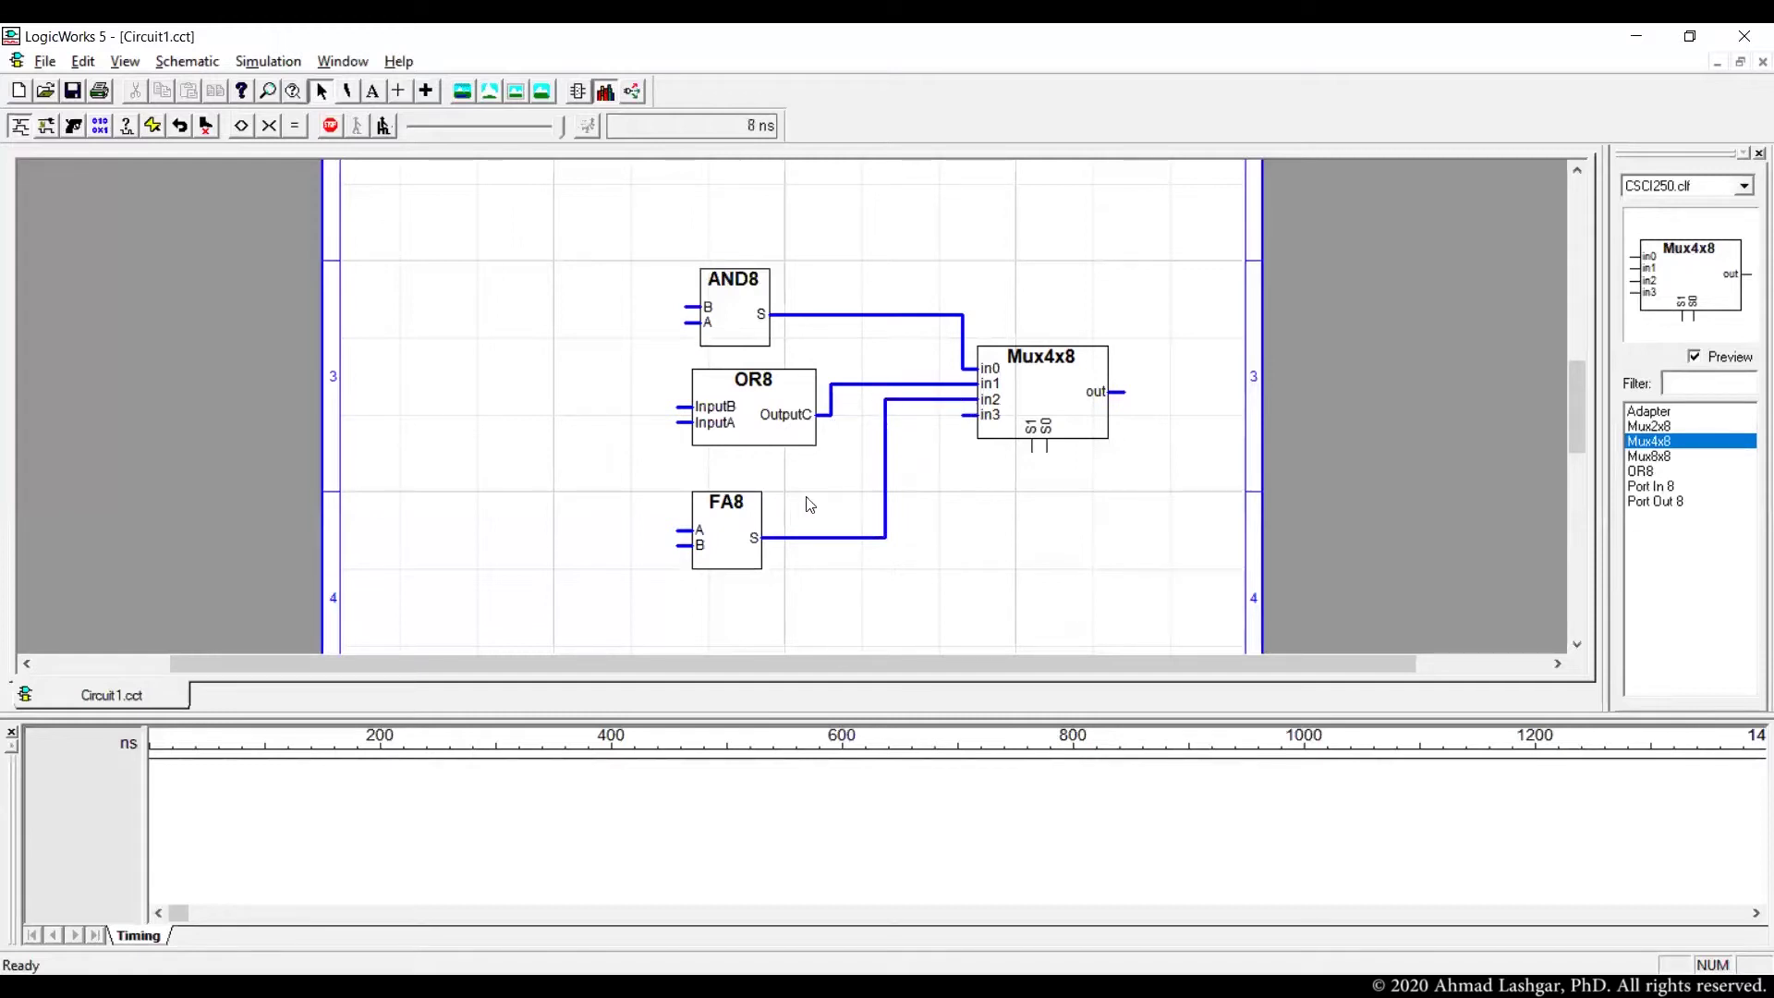
pyautogui.click(744, 520)
pyautogui.moveTo(733, 514); pyautogui.dragTo(738, 492)
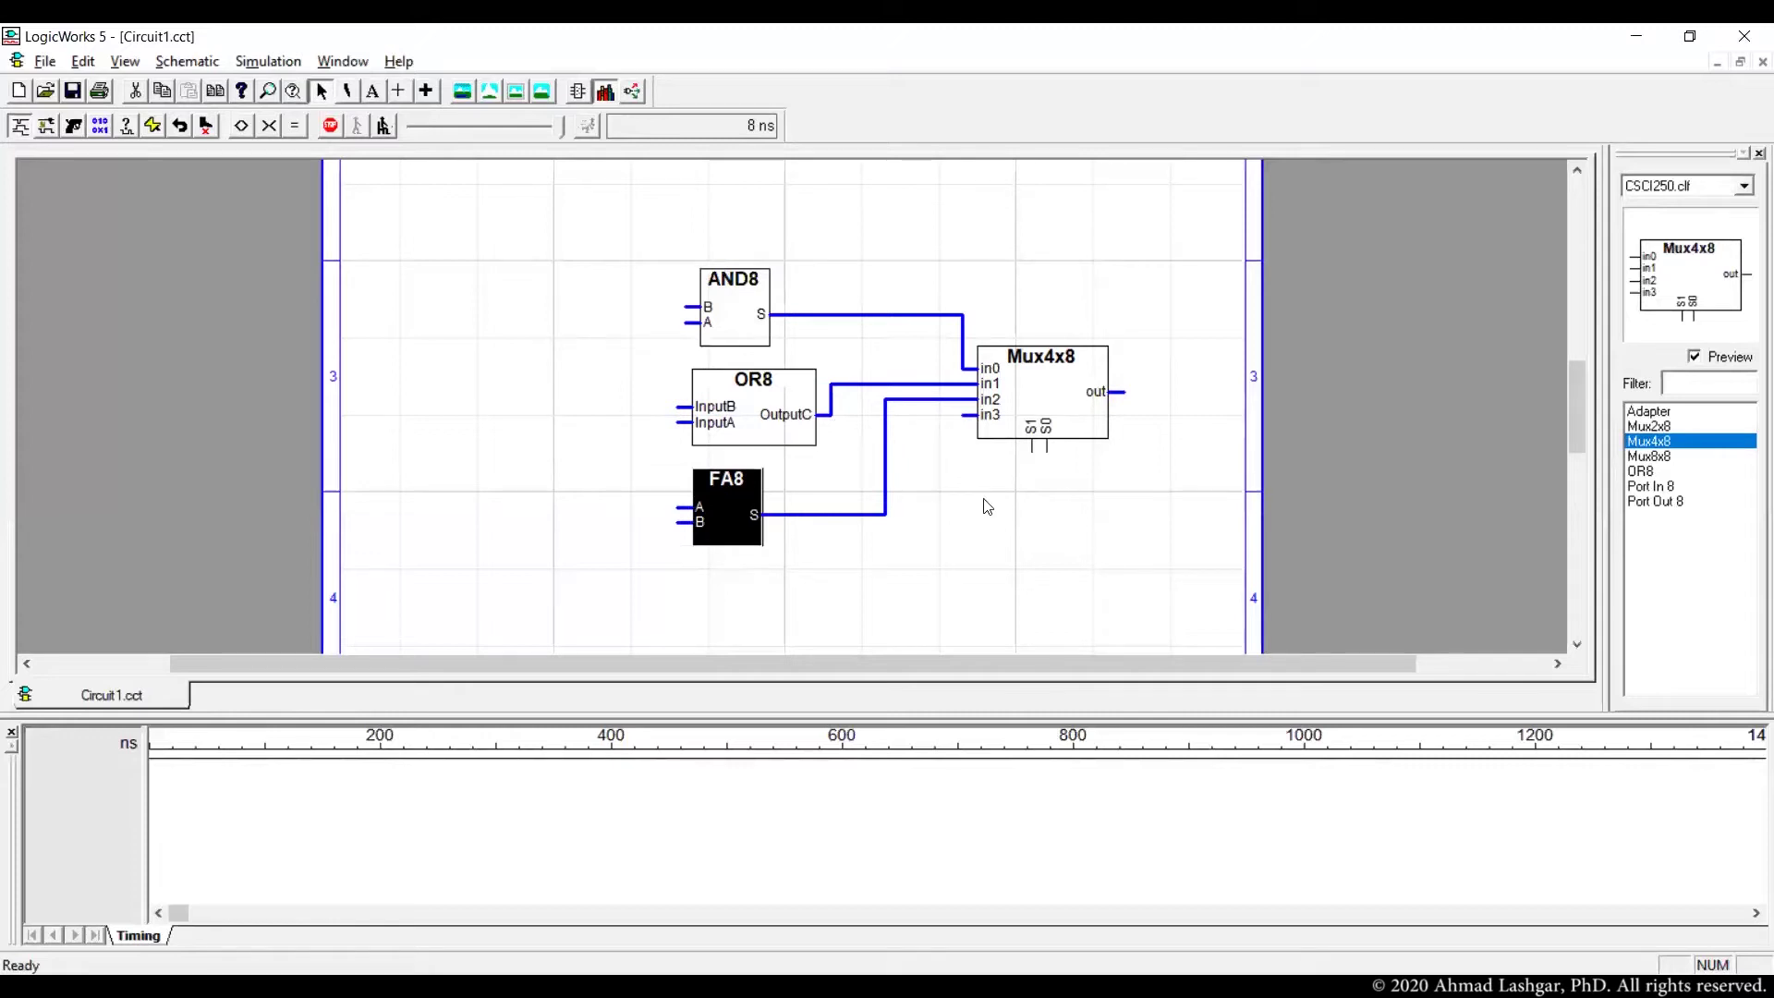
# Draw wires from the Mux4x8 select pins S1 and S0 downward and to the left, ending below FA8
pyautogui.moveTo(1028, 717); pyautogui.dragTo(1030, 785)
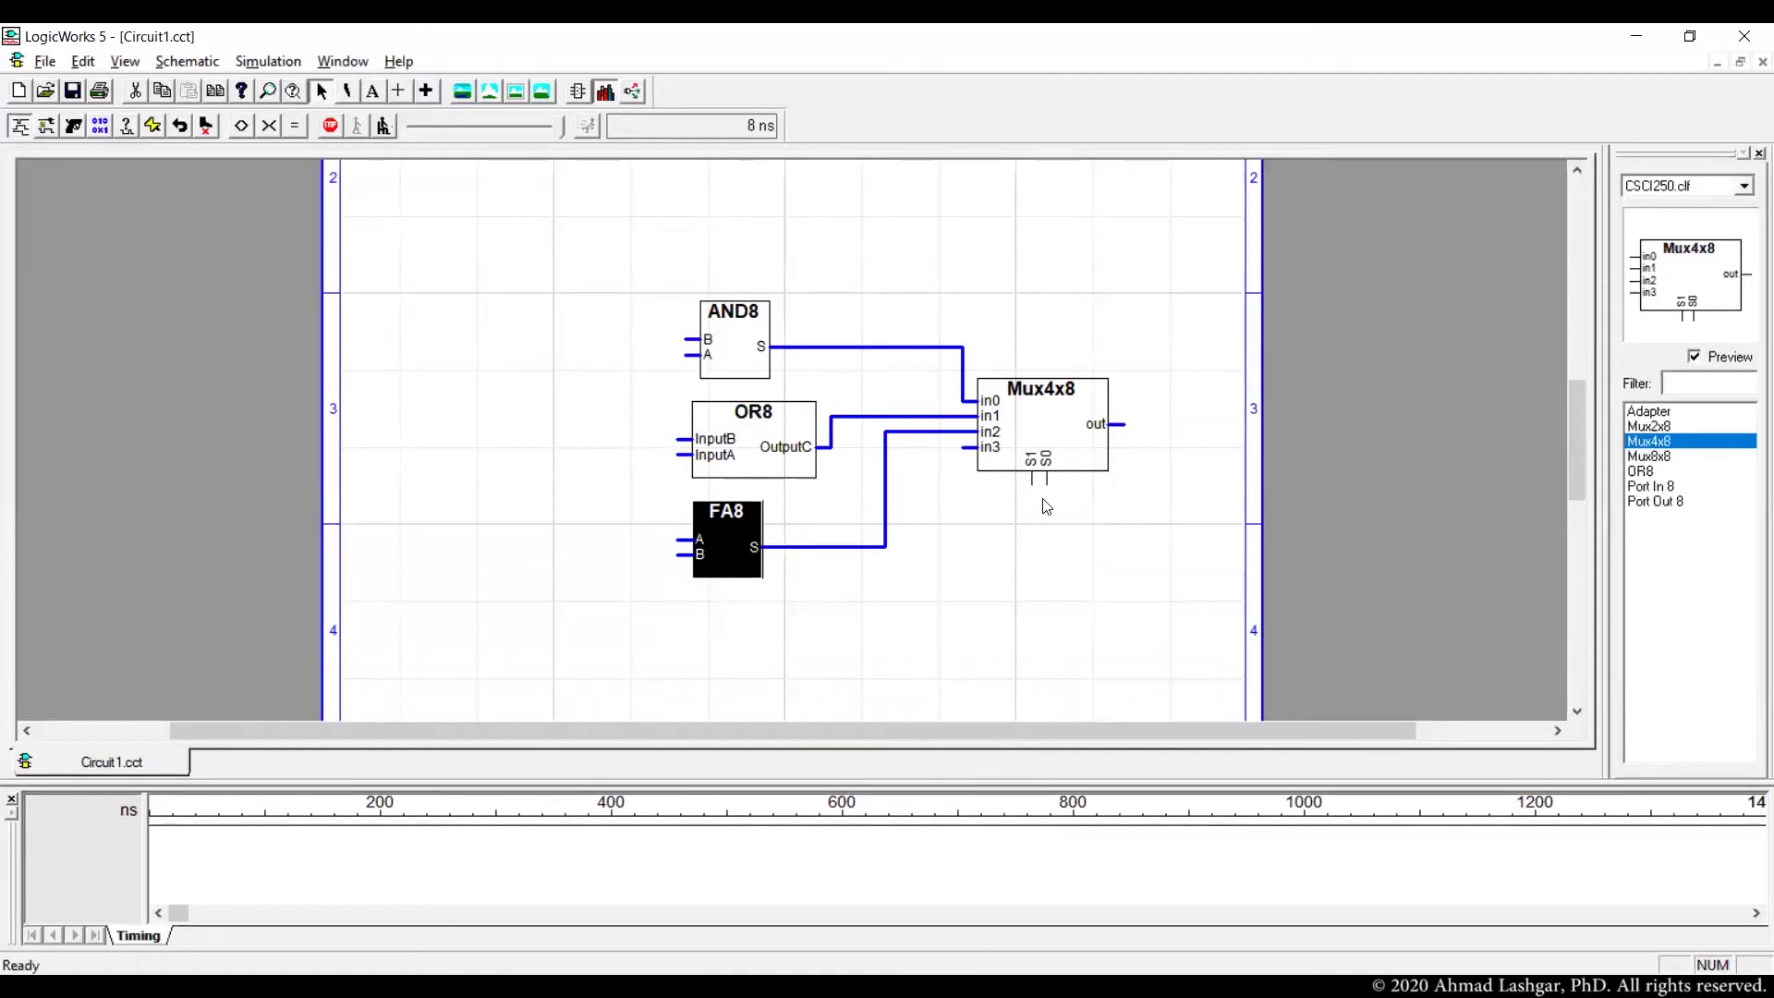
pyautogui.moveTo(1033, 485); pyautogui.dragTo(916, 639)
pyautogui.moveTo(1049, 482)
pyautogui.mouseDown()
pyautogui.moveTo(1057, 681)
pyautogui.moveTo(915, 685)
pyautogui.mouseUp()
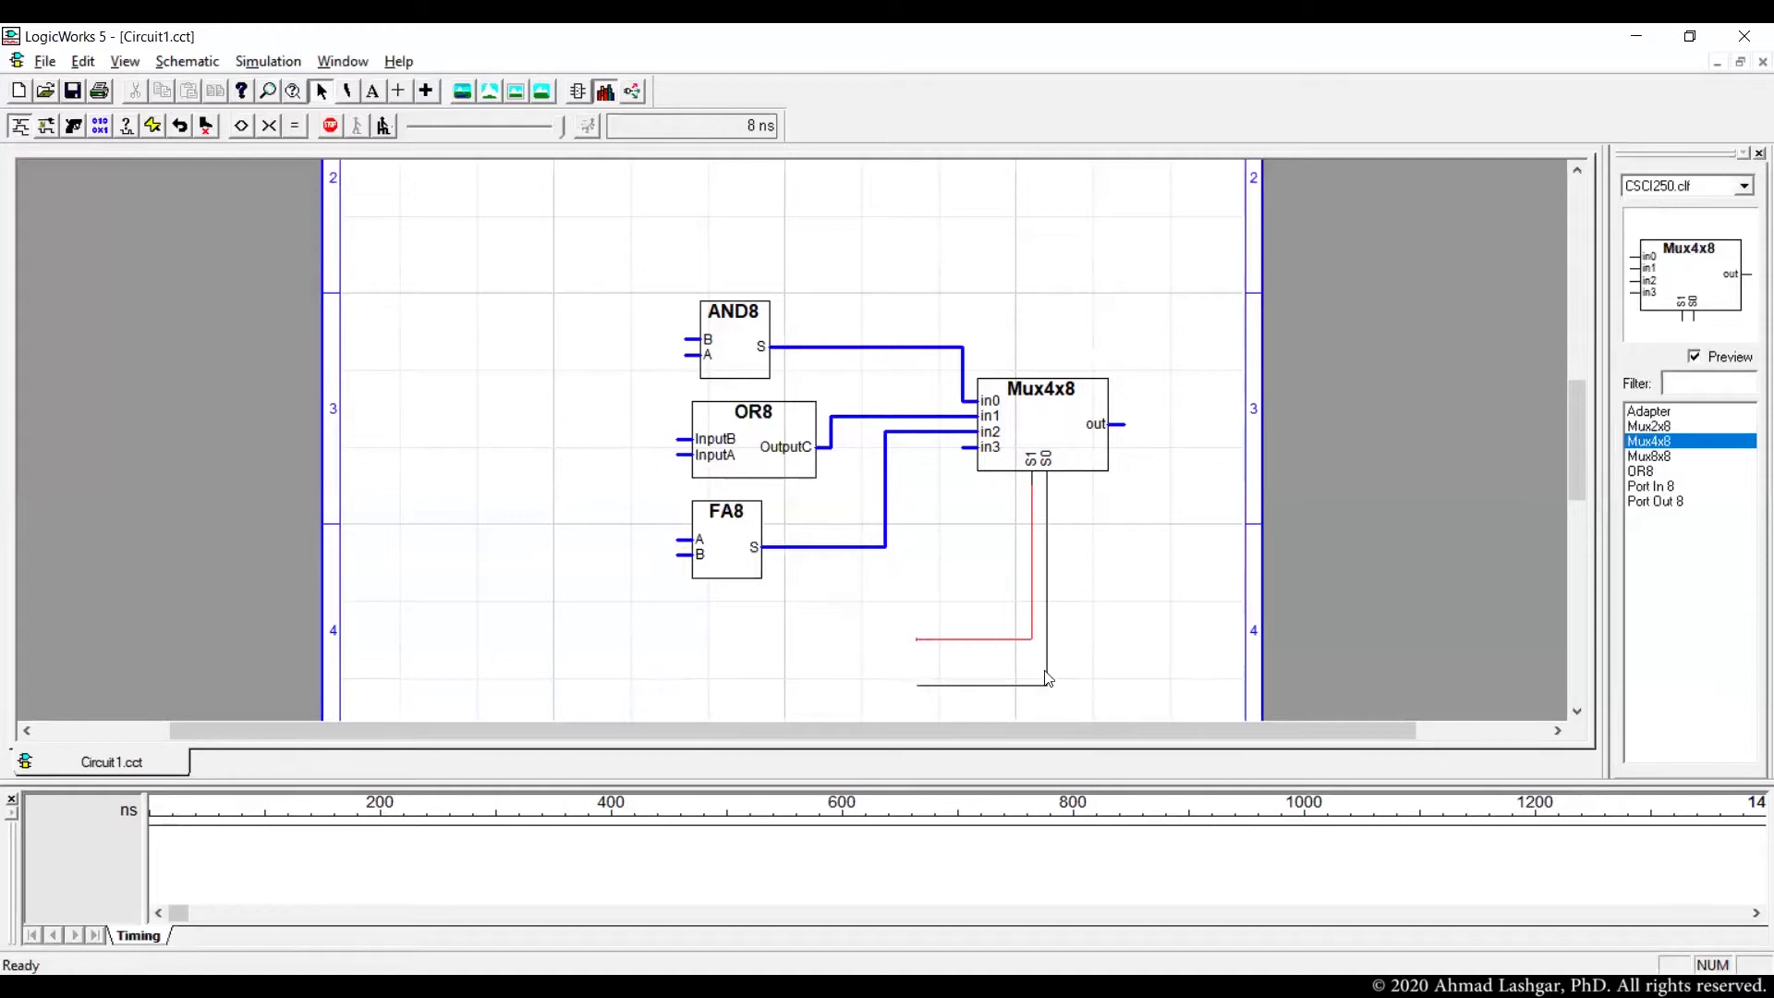
# Find Binary Switch across all libraries by filtering for "binary" and attach one to each of the S1 and S0 wires
pyautogui.click(1682, 186)
pyautogui.click(1687, 205)
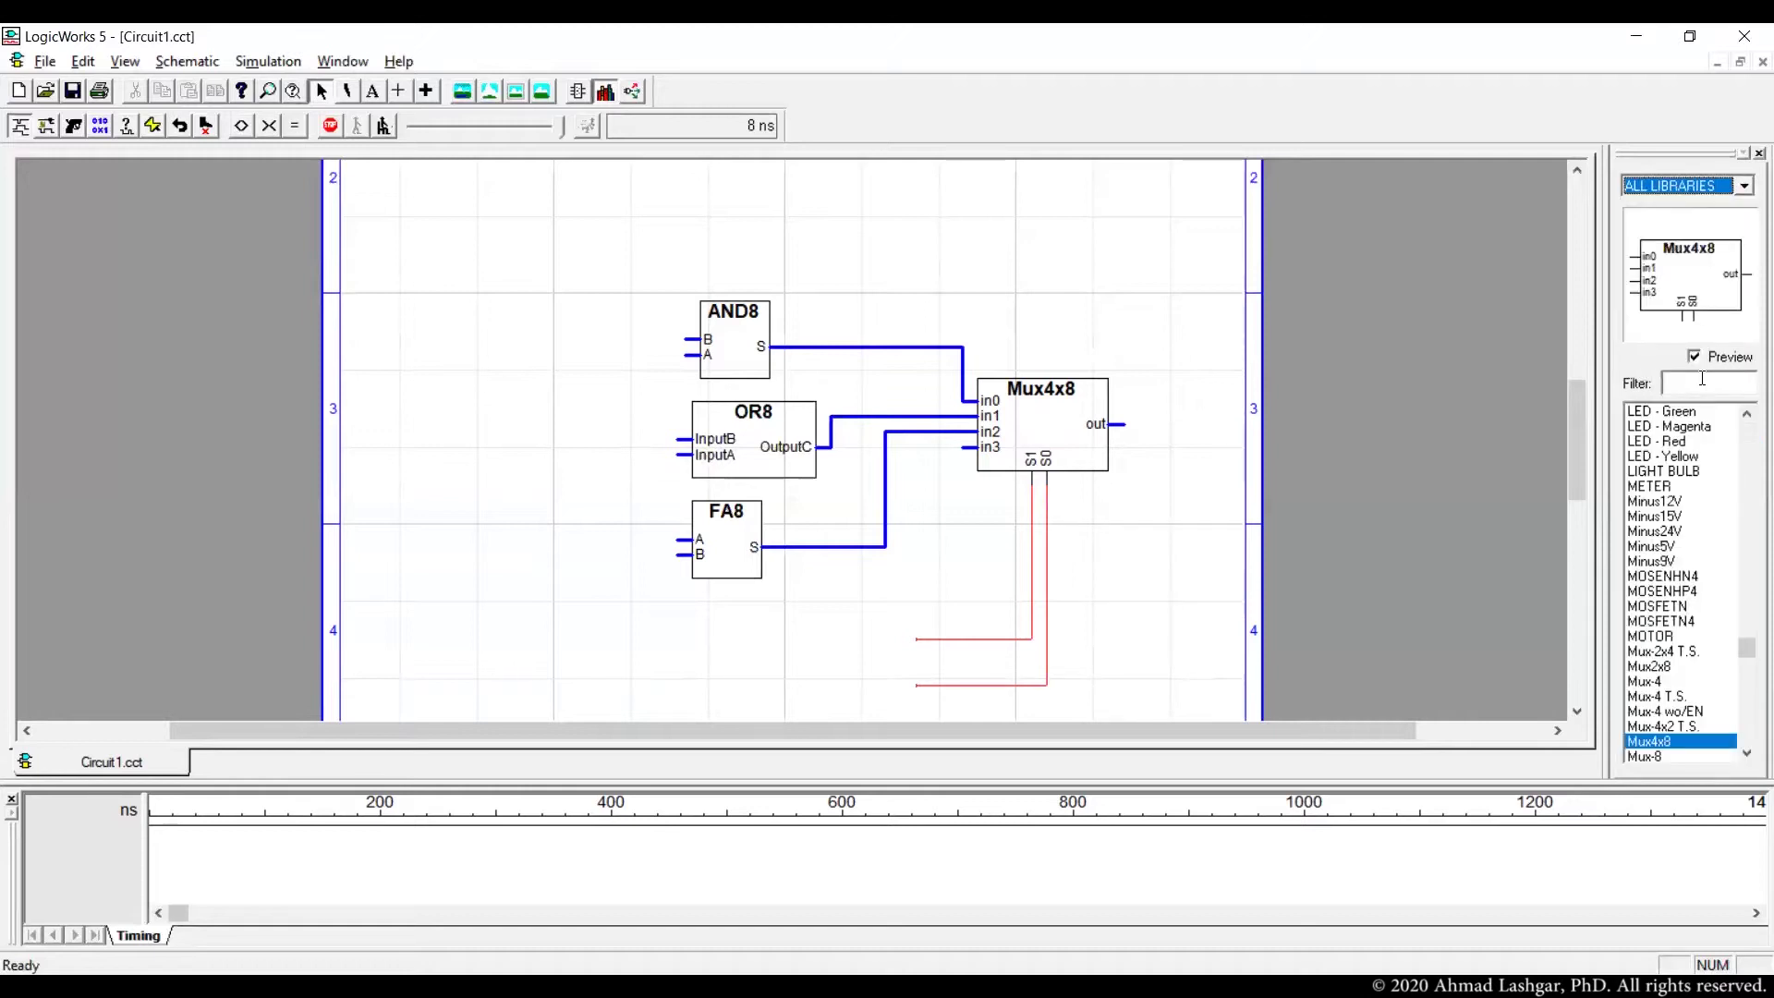
pyautogui.click(1702, 382)
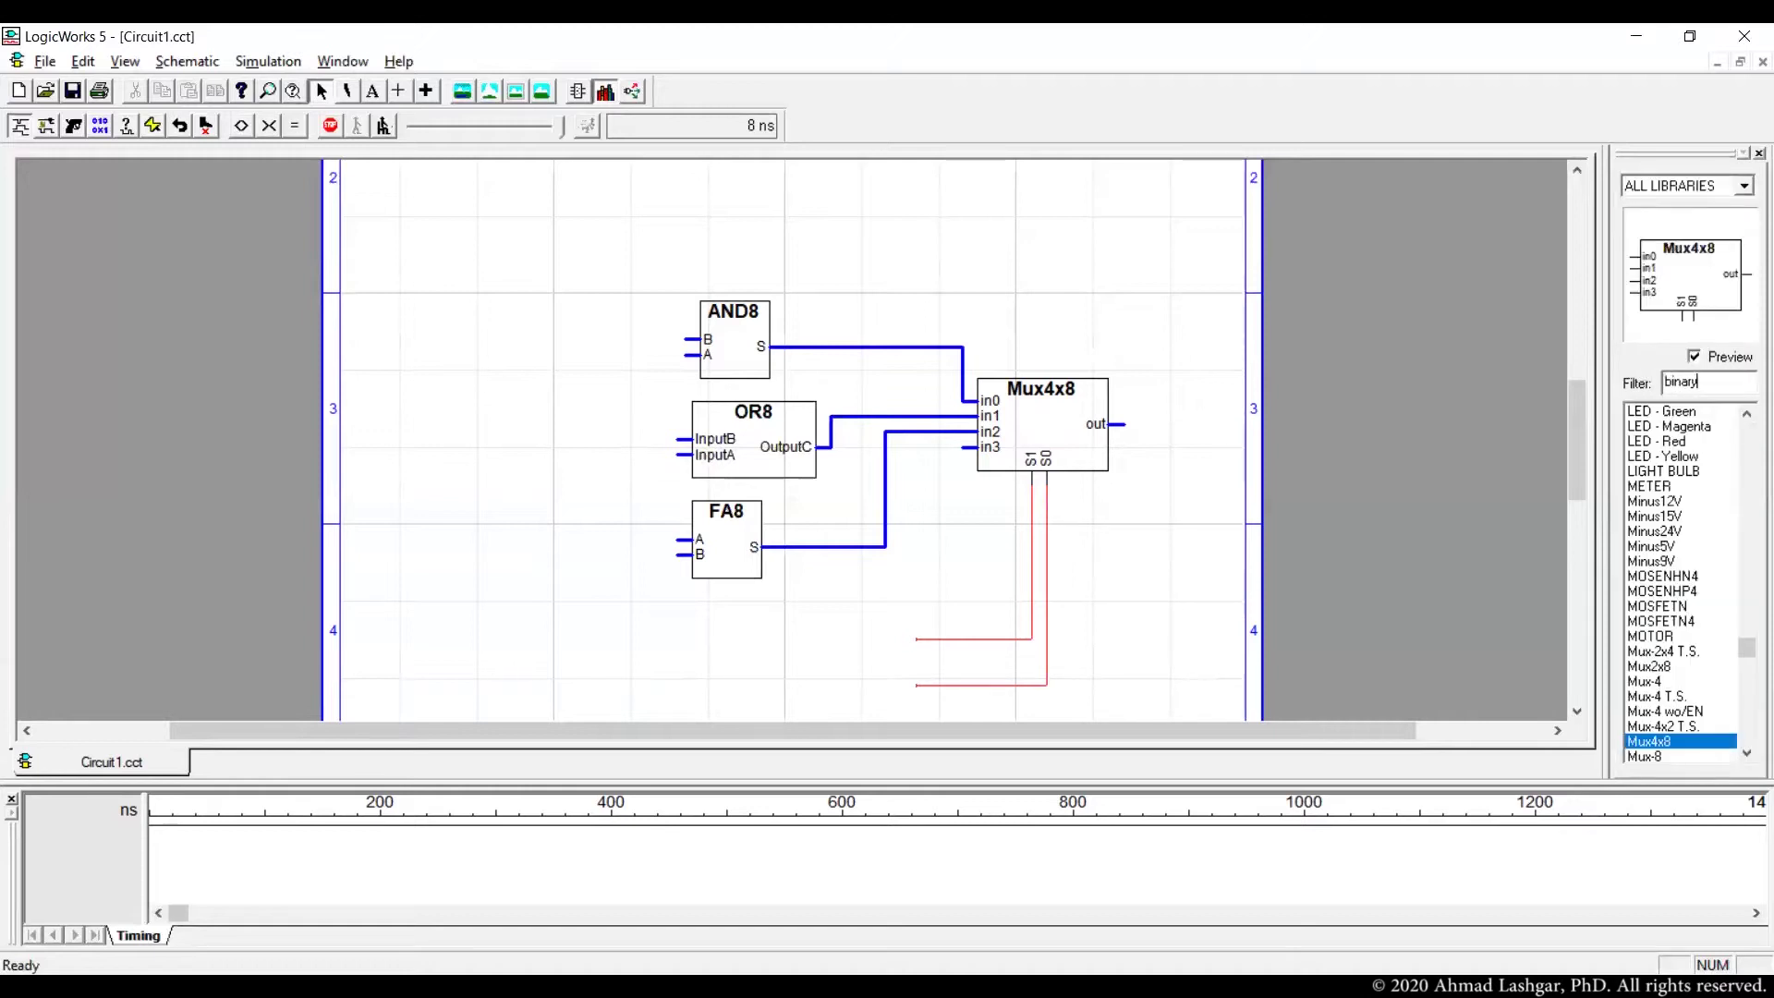
pyautogui.write('binary')
pyautogui.click(1668, 426)
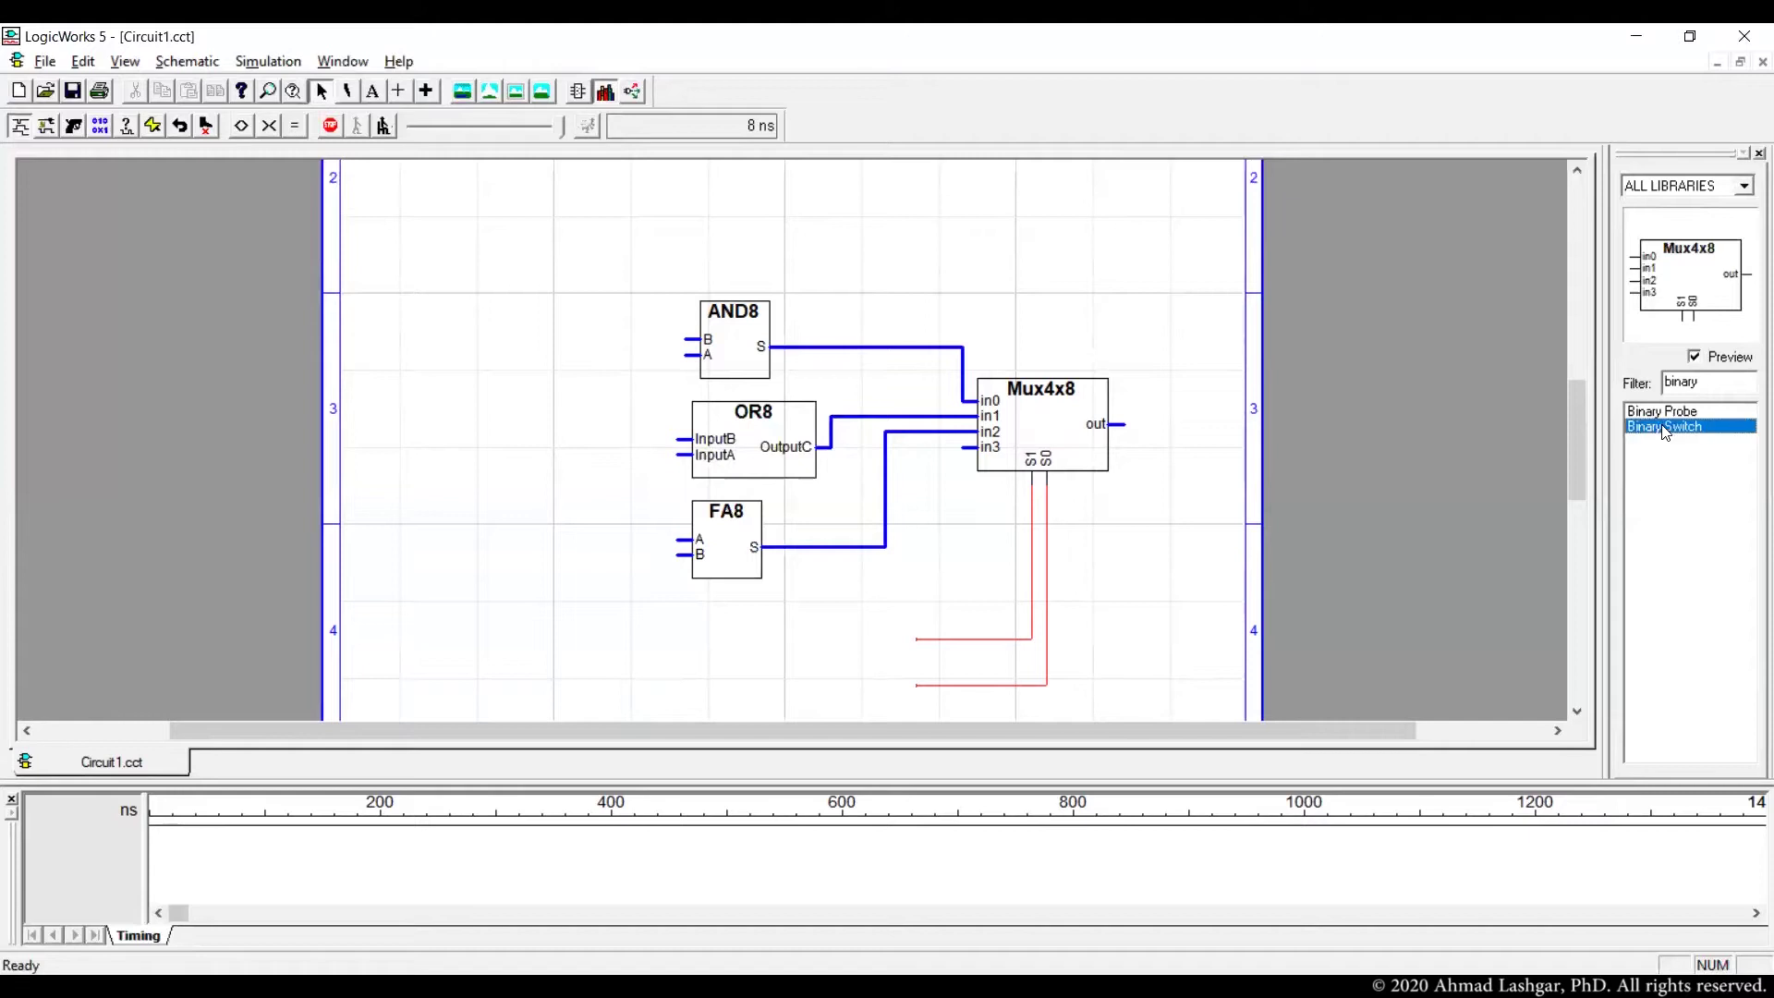
pyautogui.click(889, 642)
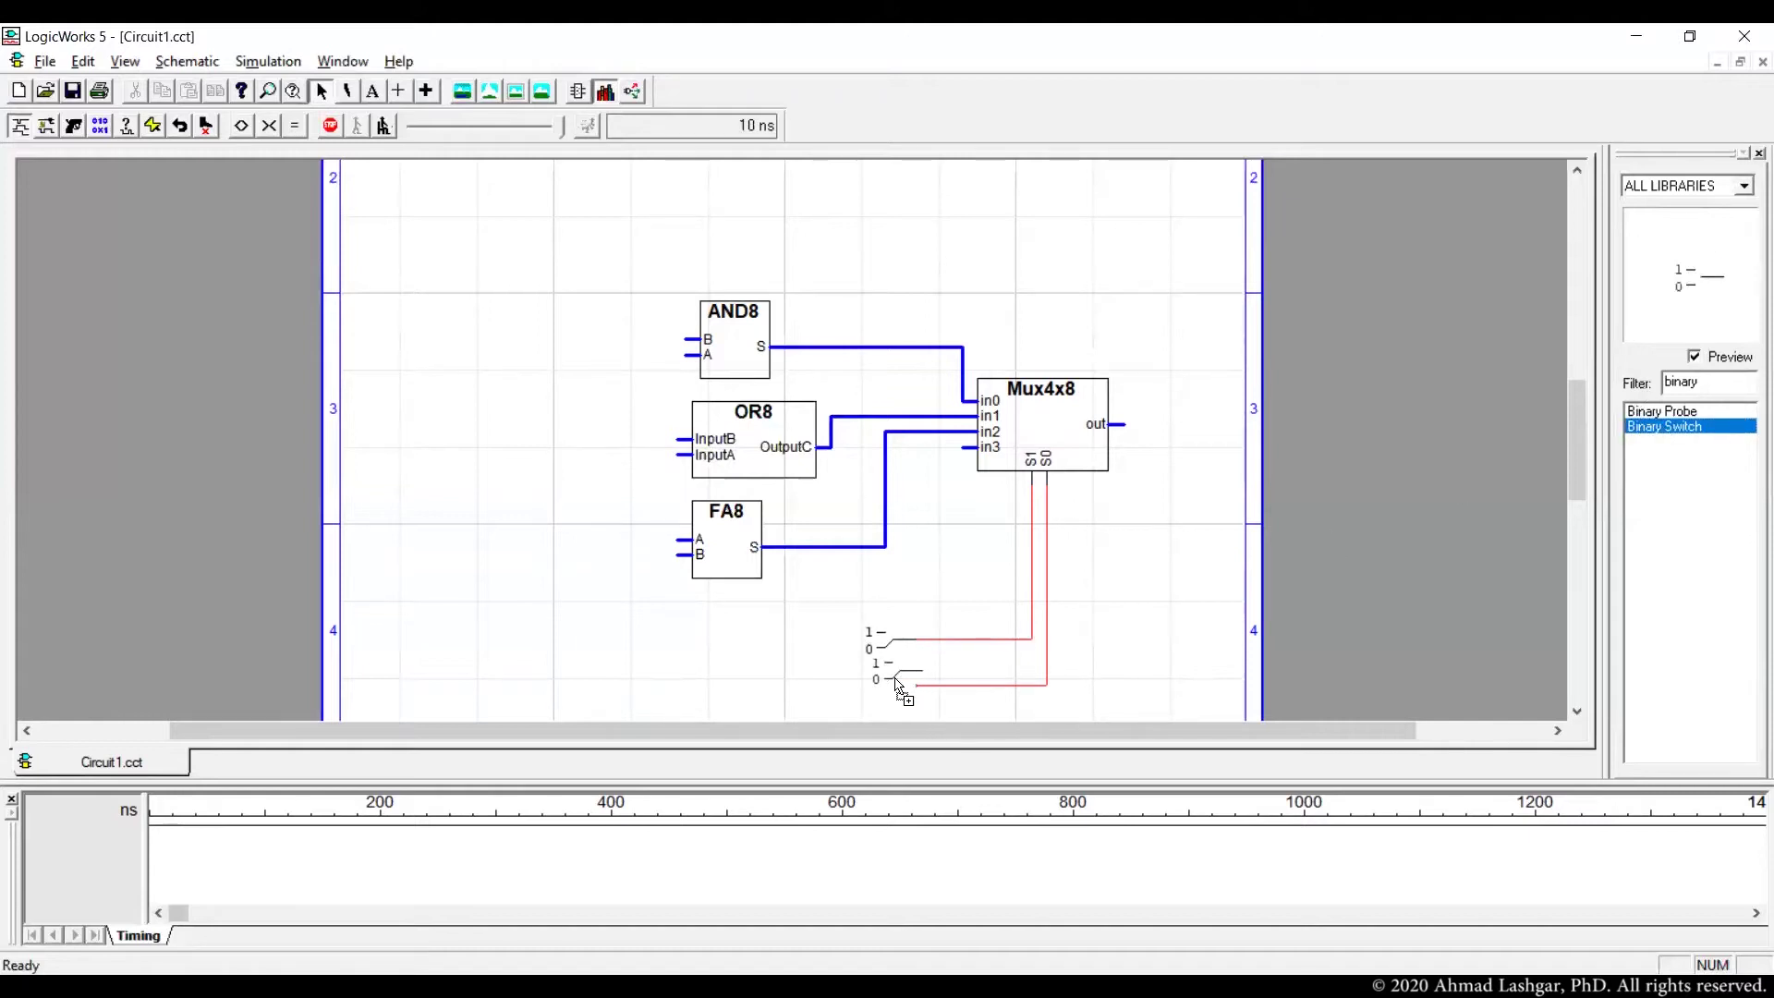
pyautogui.click(889, 686)
# Extend a bus leftward from AND8's B input and connect OR8's InputB and FA8's B input to it
pyautogui.moveTo(686, 342); pyautogui.dragTo(409, 340)
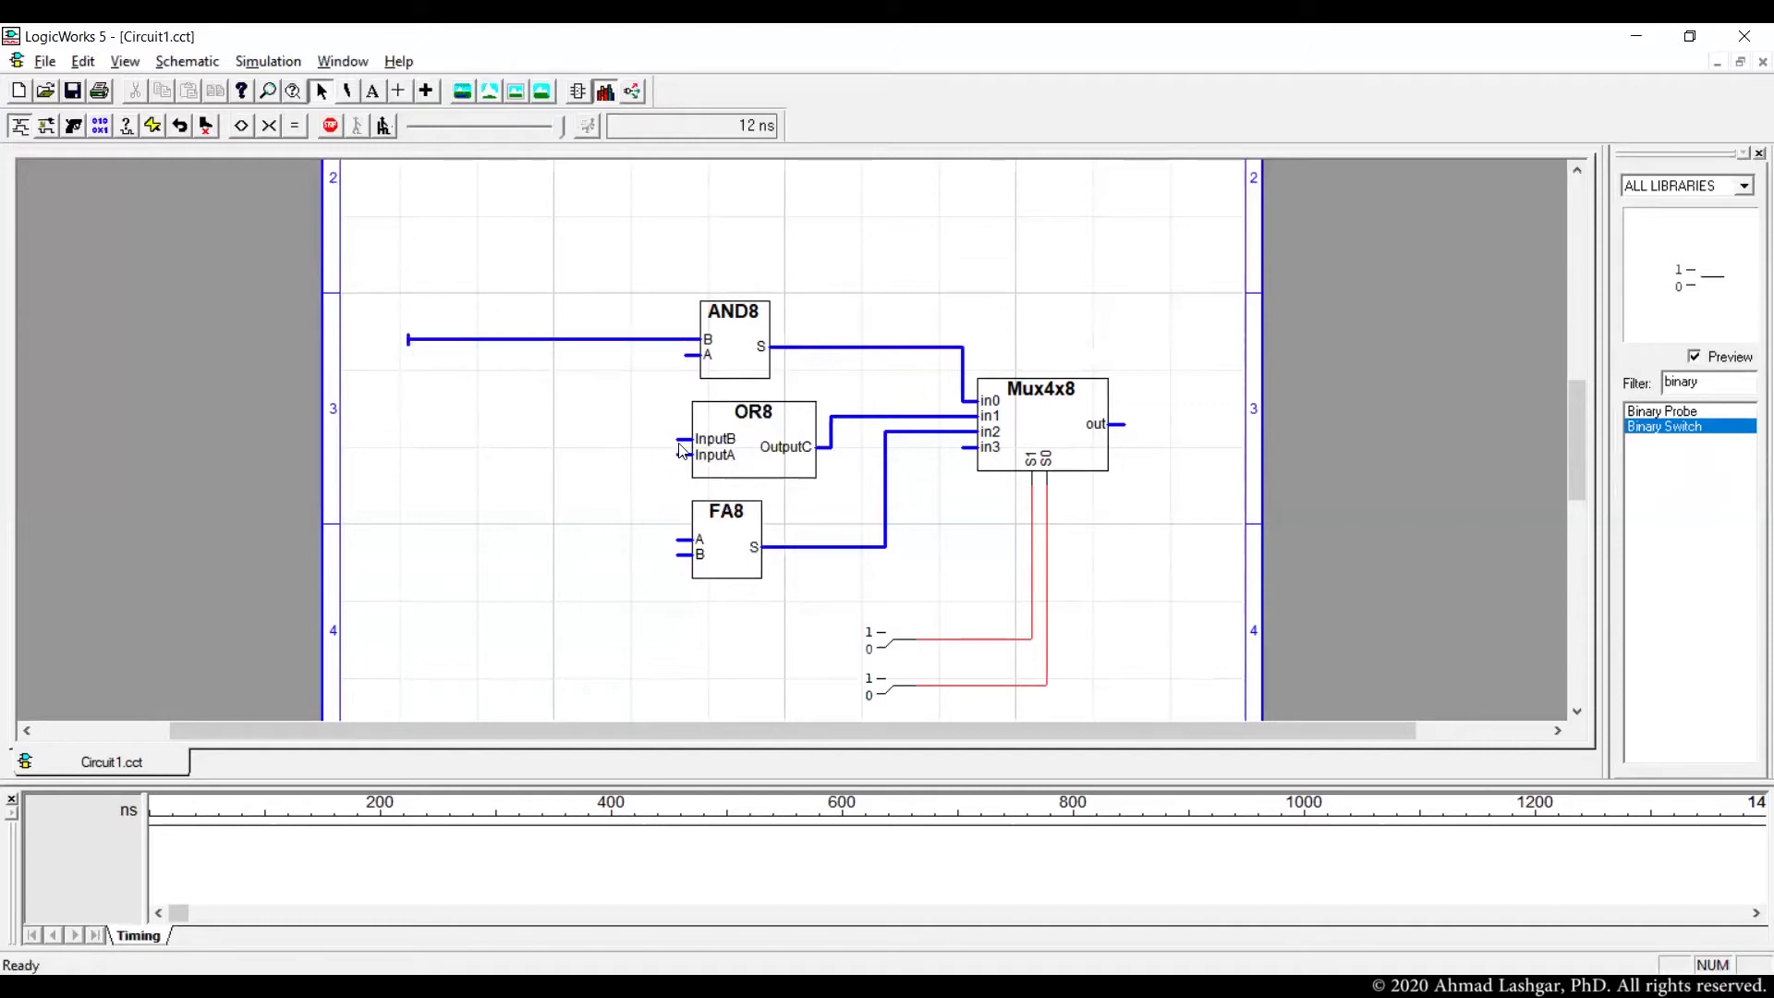
pyautogui.moveTo(675, 443); pyautogui.dragTo(562, 340)
pyautogui.moveTo(672, 554); pyautogui.dragTo(561, 439)
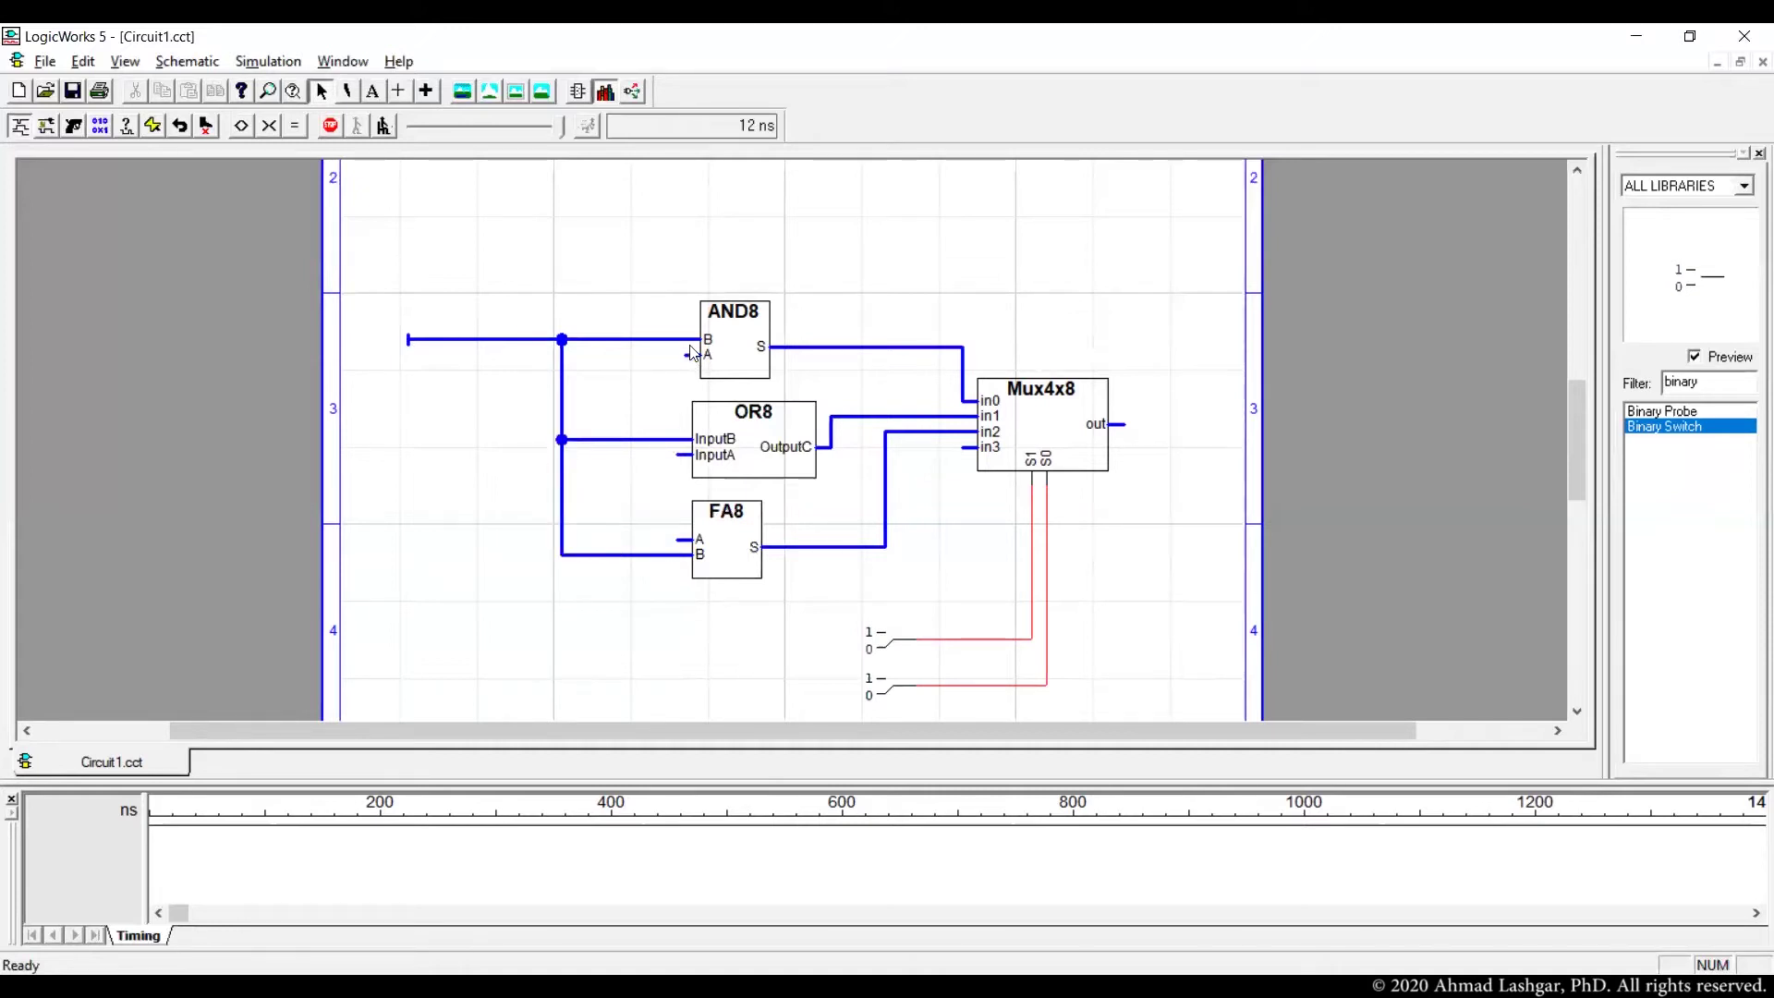
# Draw a bus from AND8's A input, join FA8's A and OR8's InputA to it, and extend its end leftward
pyautogui.moveTo(691, 354)
pyautogui.mouseDown()
pyautogui.moveTo(559, 362)
pyautogui.moveTo(530, 601)
pyautogui.mouseUp()
pyautogui.moveTo(681, 547); pyautogui.dragTo(531, 540)
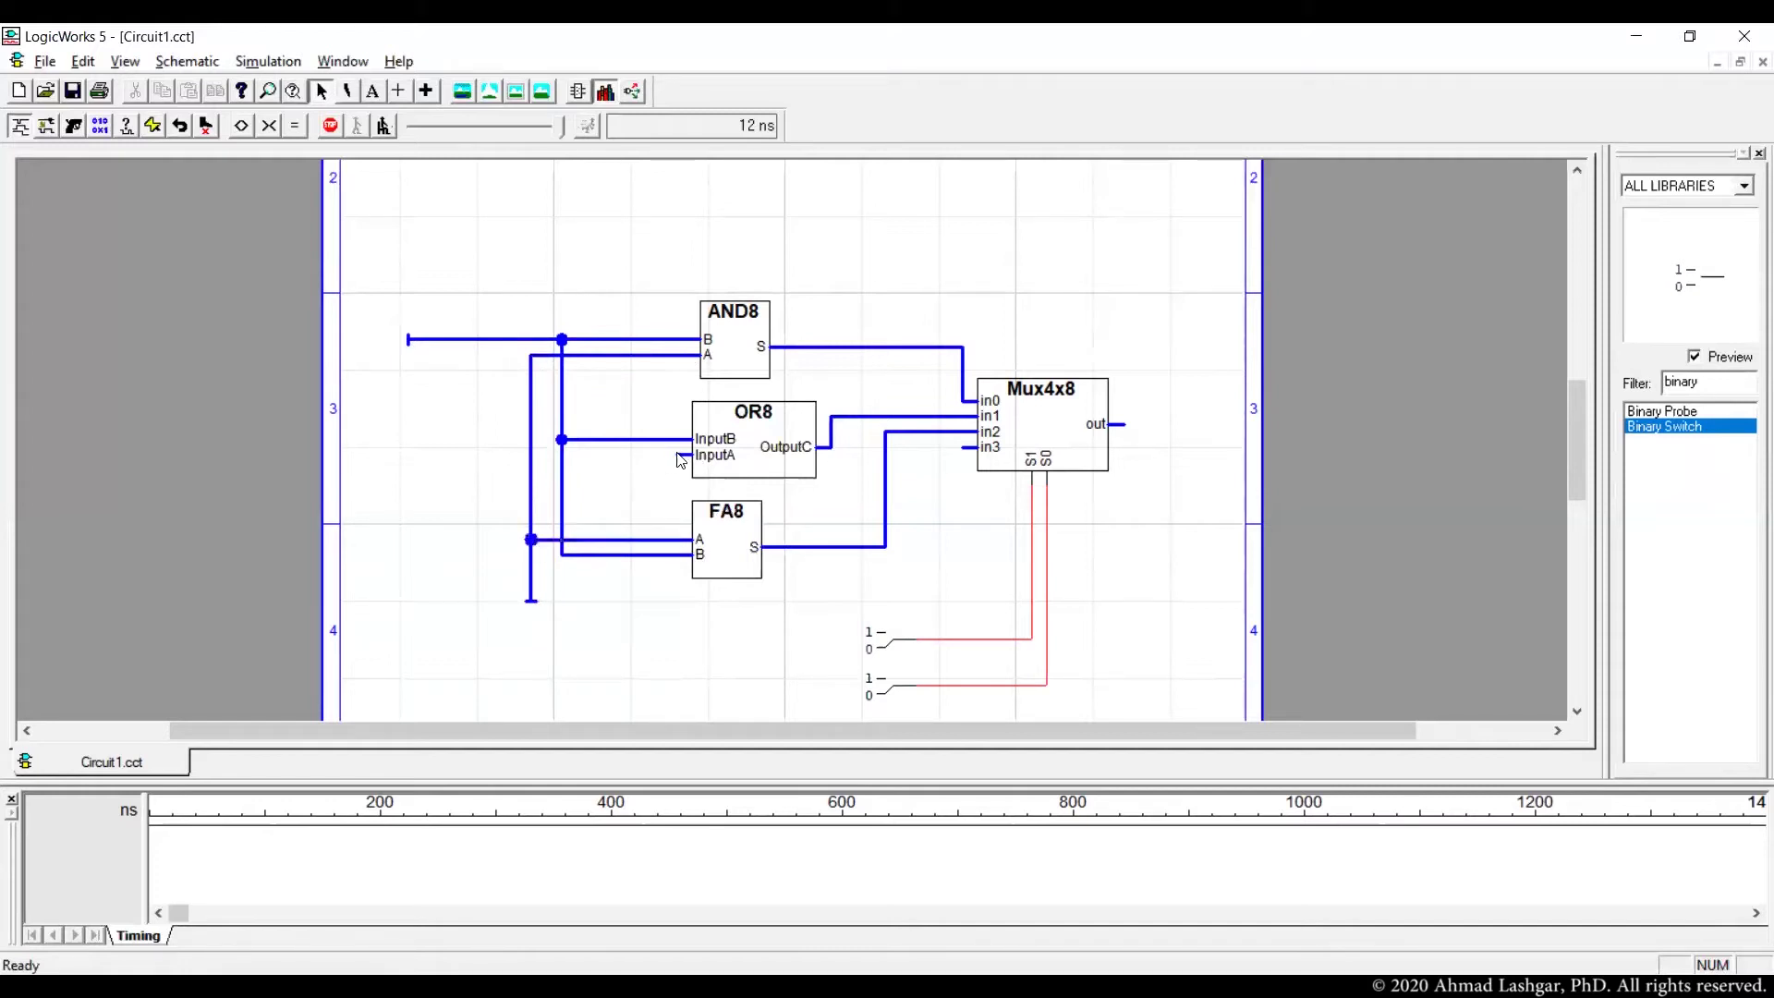
pyautogui.moveTo(519, 462); pyautogui.dragTo(531, 454)
pyautogui.moveTo(531, 600)
pyautogui.mouseDown()
pyautogui.moveTo(404, 600)
pyautogui.moveTo(411, 547)
pyautogui.mouseUp()
# Create an A0..A7 breakout with pin spacing 2 from the A bus and attach one to the end of each input bus
pyautogui.rightClick(427, 543)
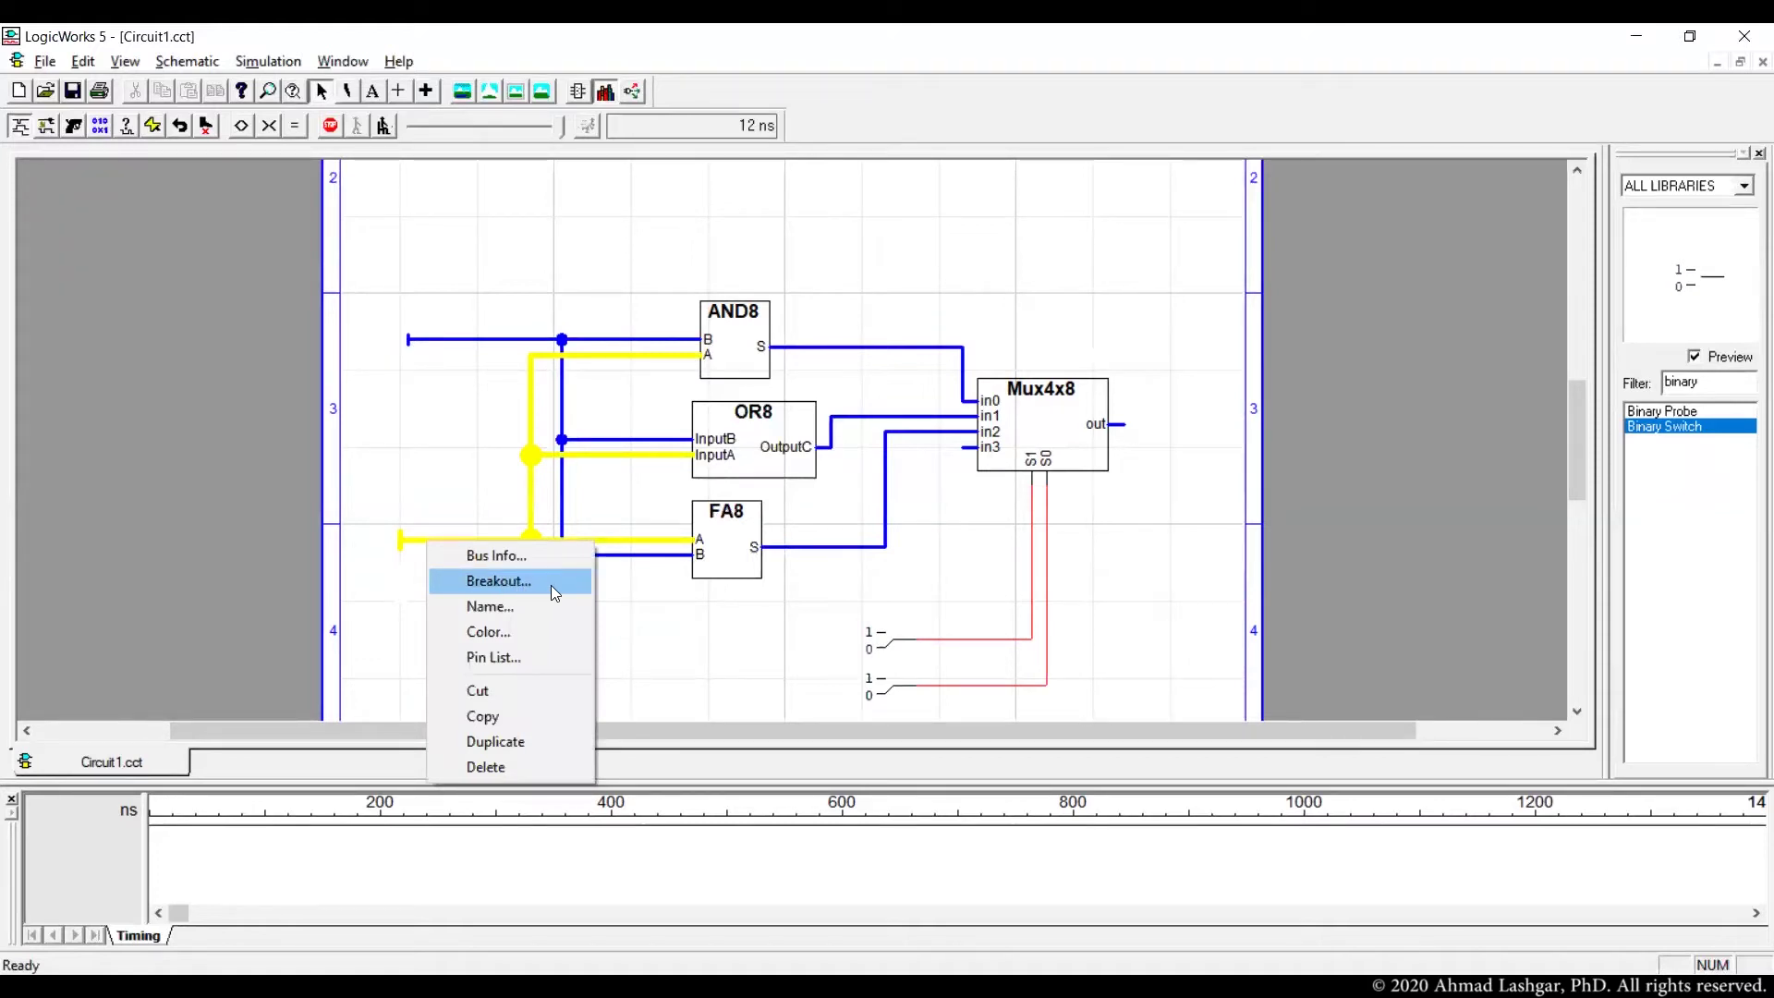
pyautogui.click(551, 587)
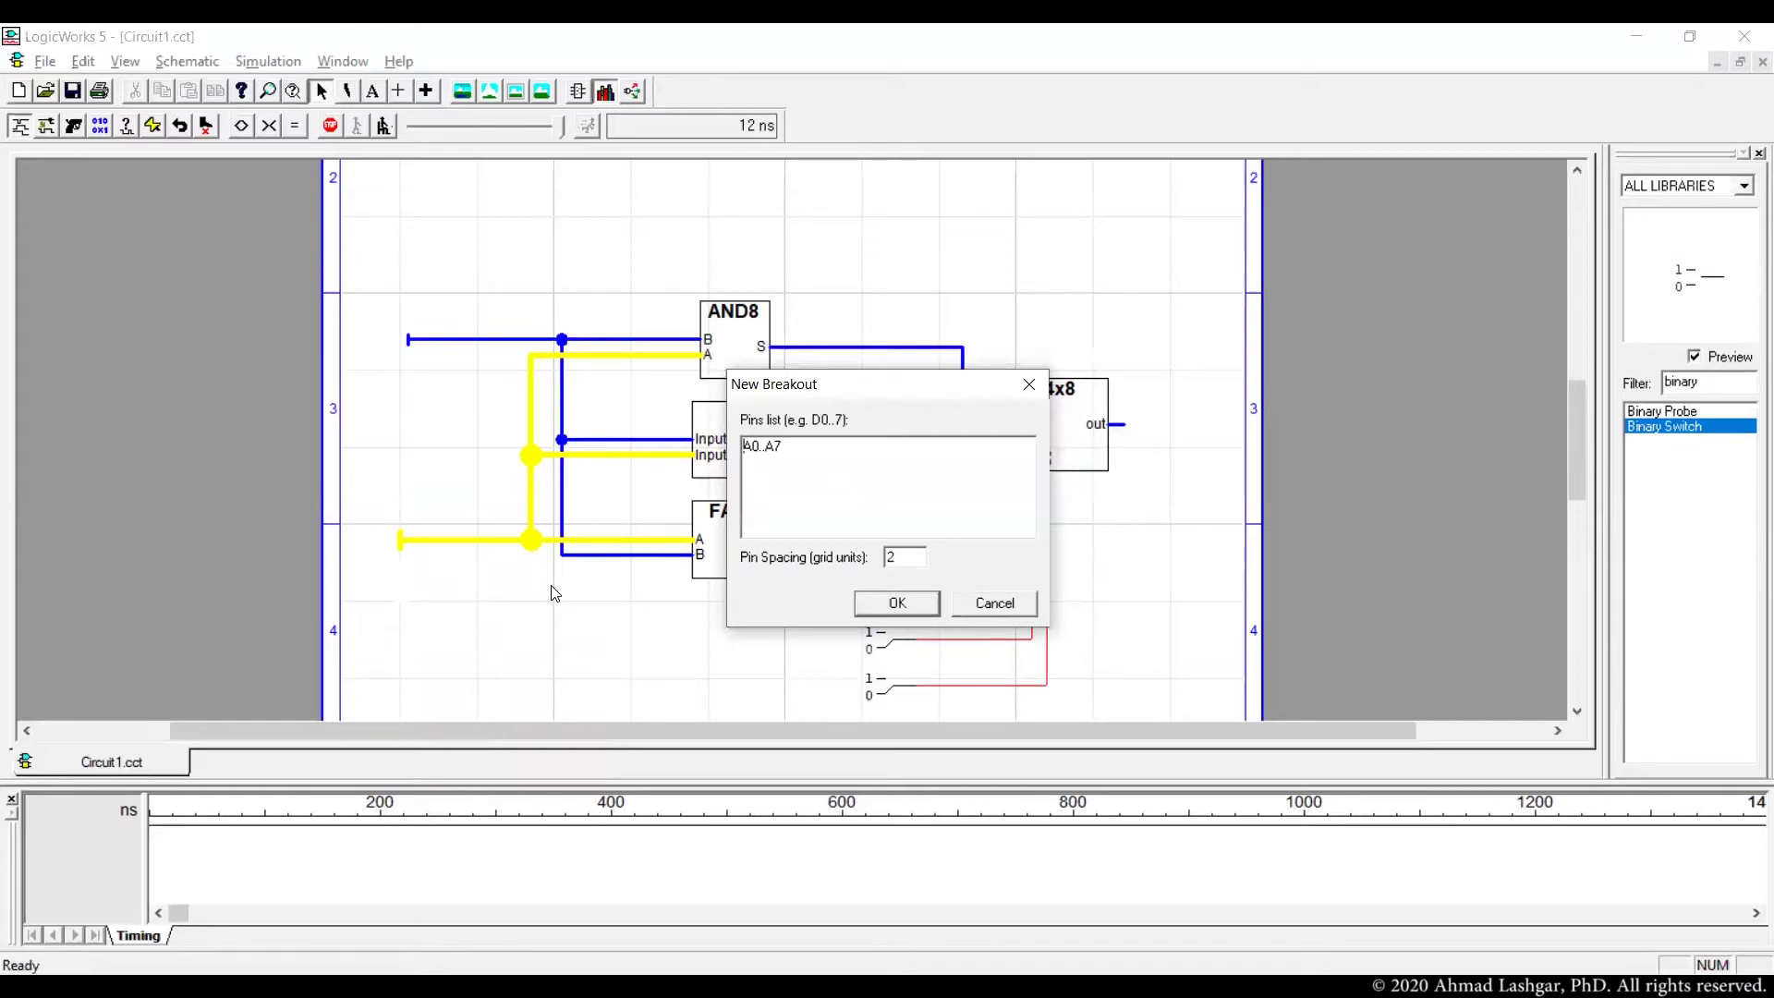
pyautogui.press('Return')
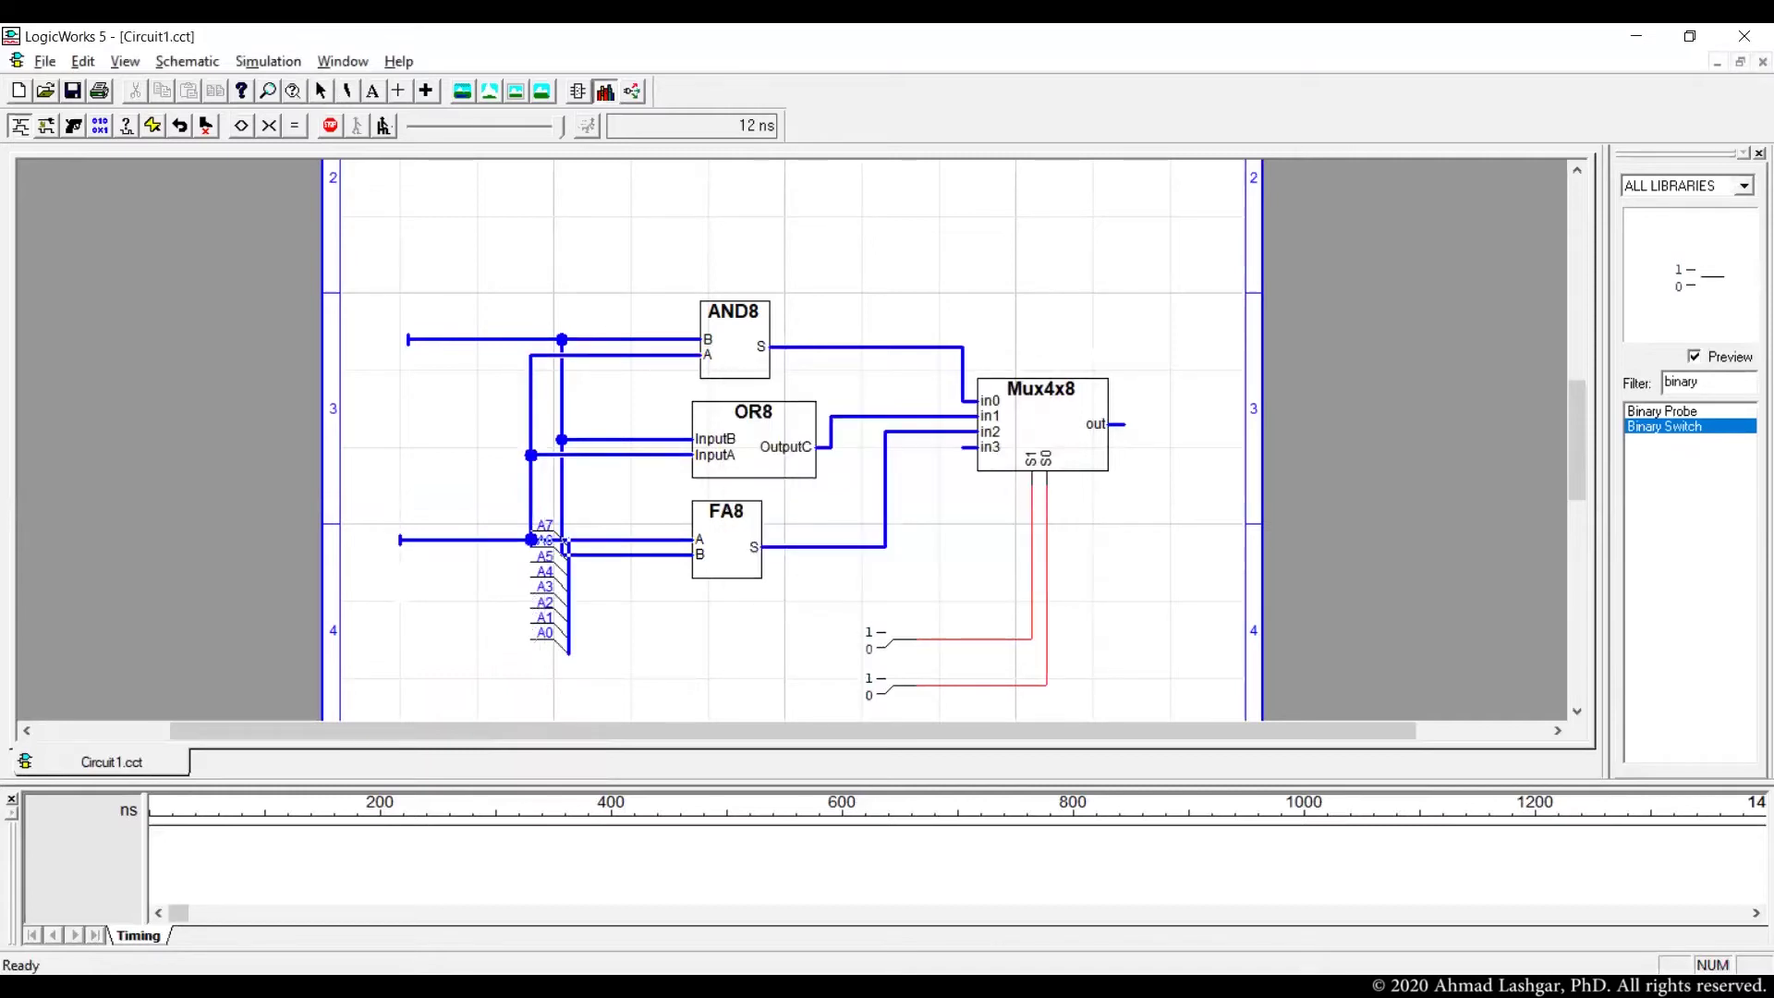
pyautogui.click(399, 540)
pyautogui.moveTo(399, 539); pyautogui.dragTo(409, 280)
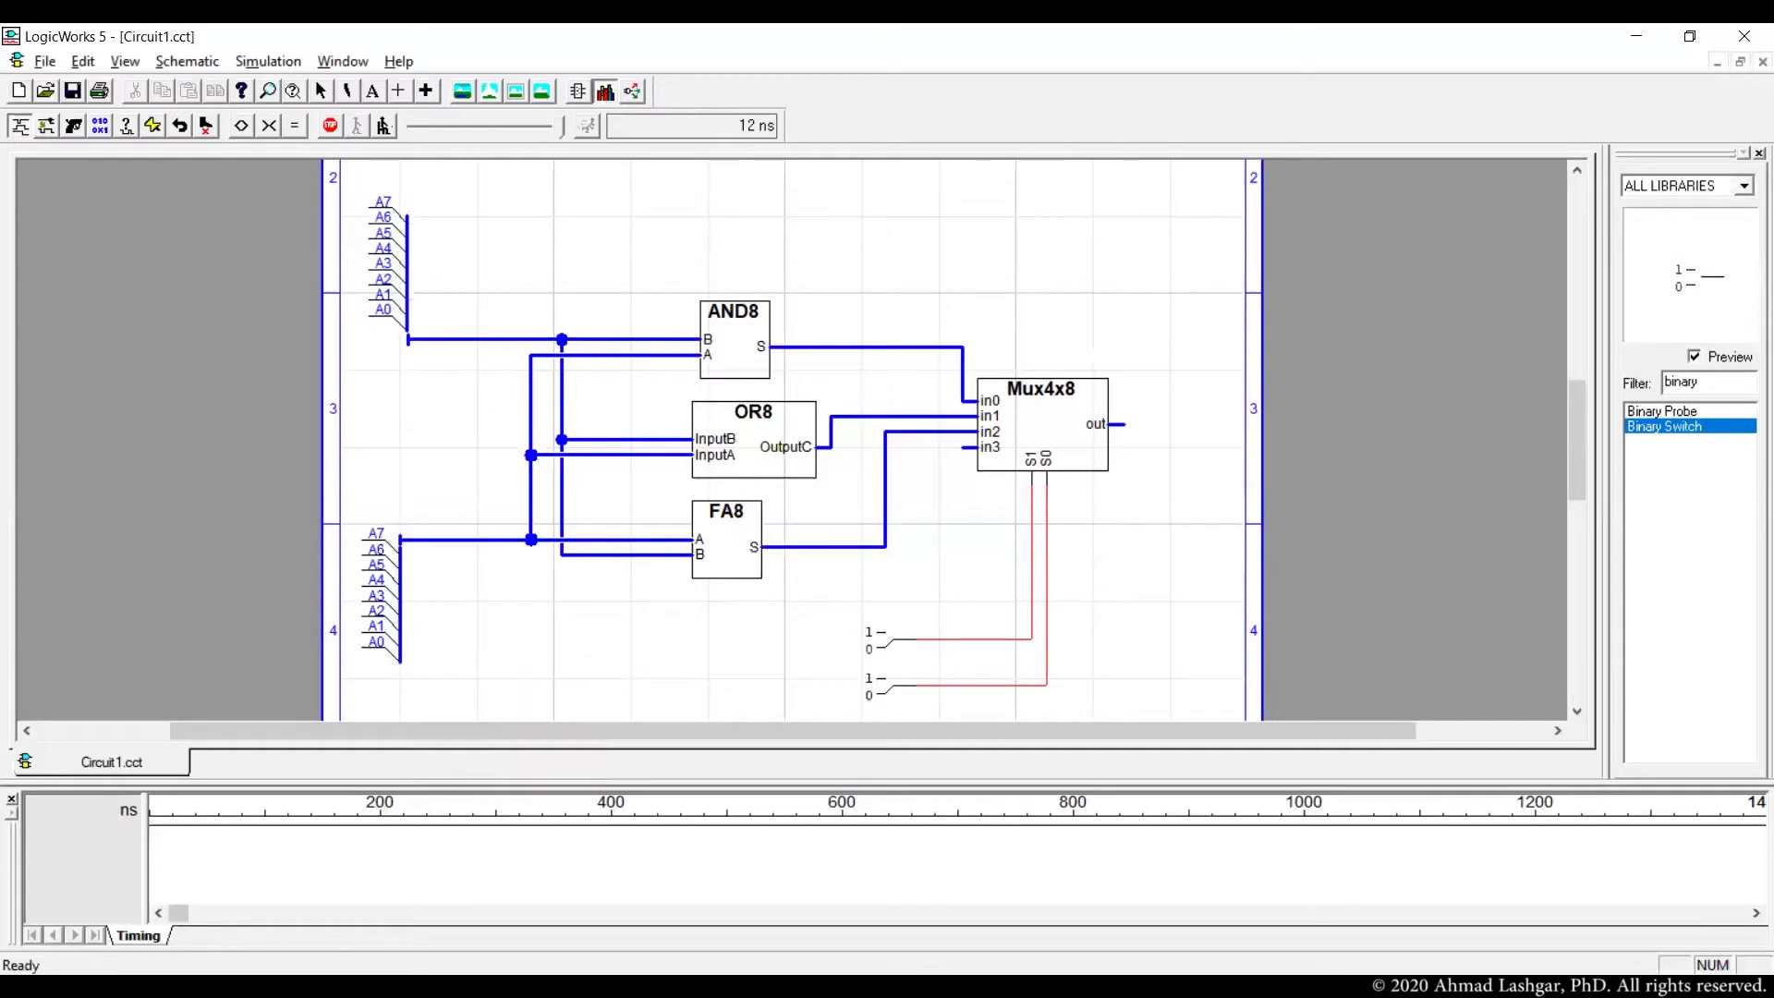
pyautogui.press('space')
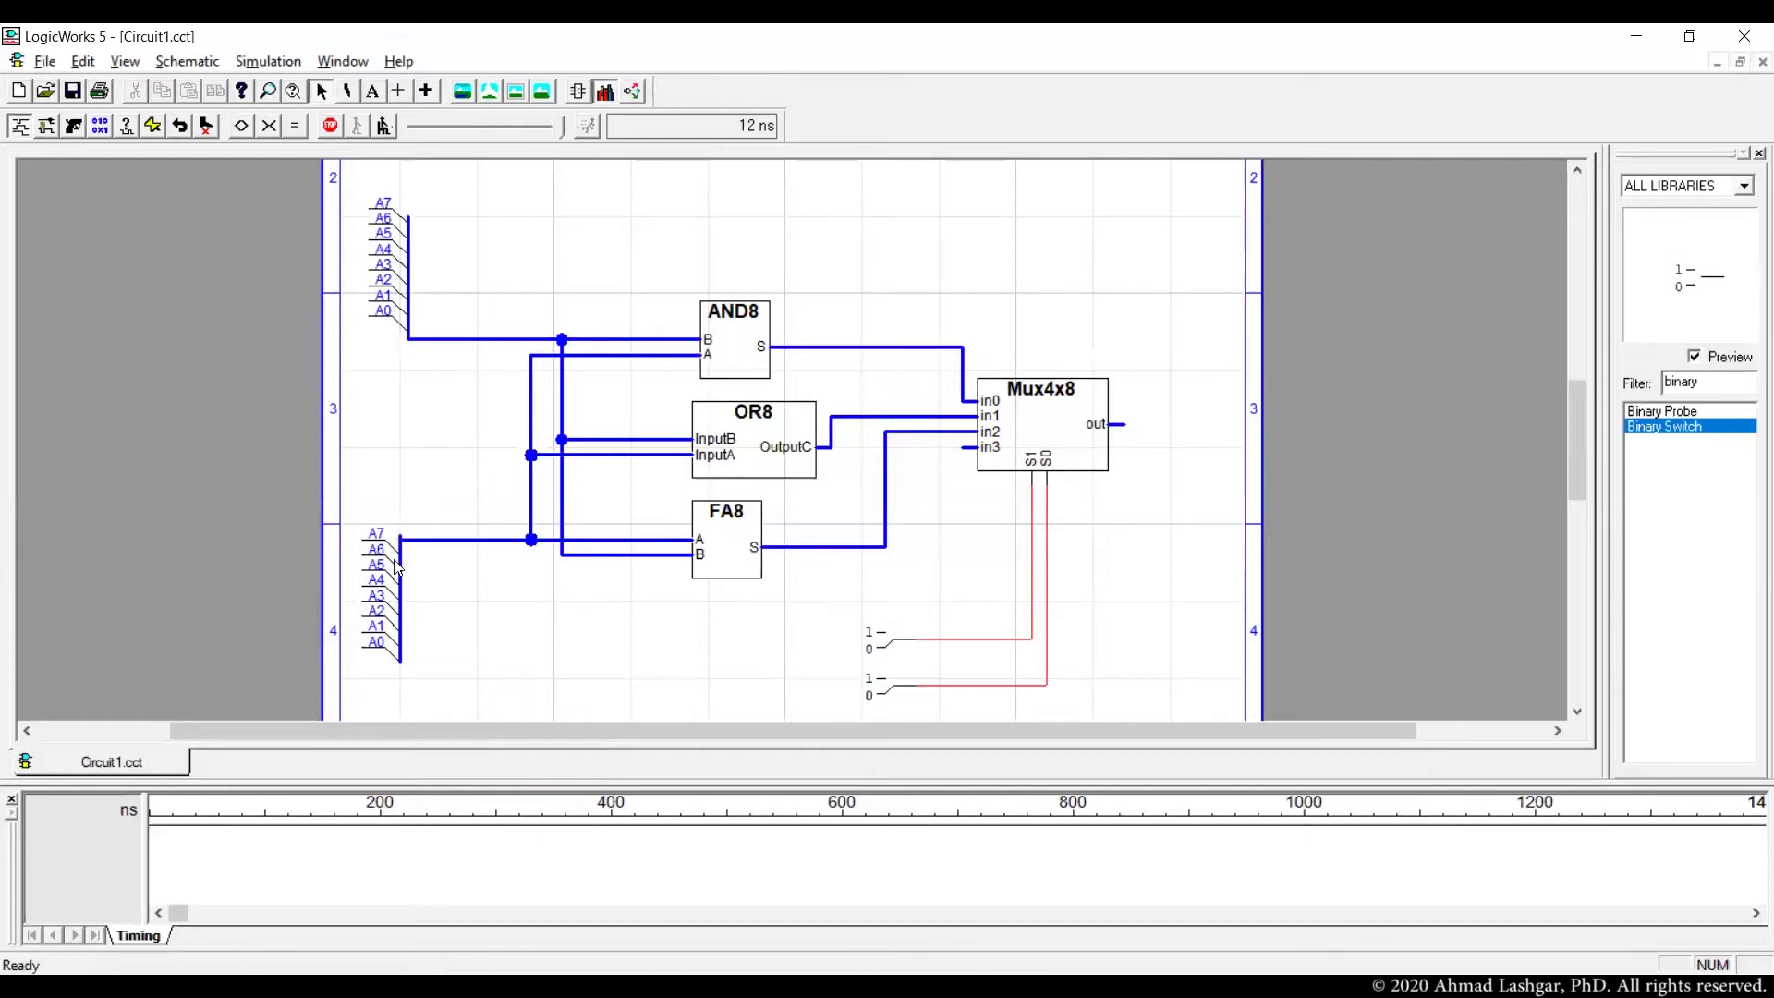
# Shift the breakout on the A bus horizontally closer to the circuit blocks
pyautogui.click(392, 596)
pyautogui.moveTo(391, 596); pyautogui.dragTo(383, 596)
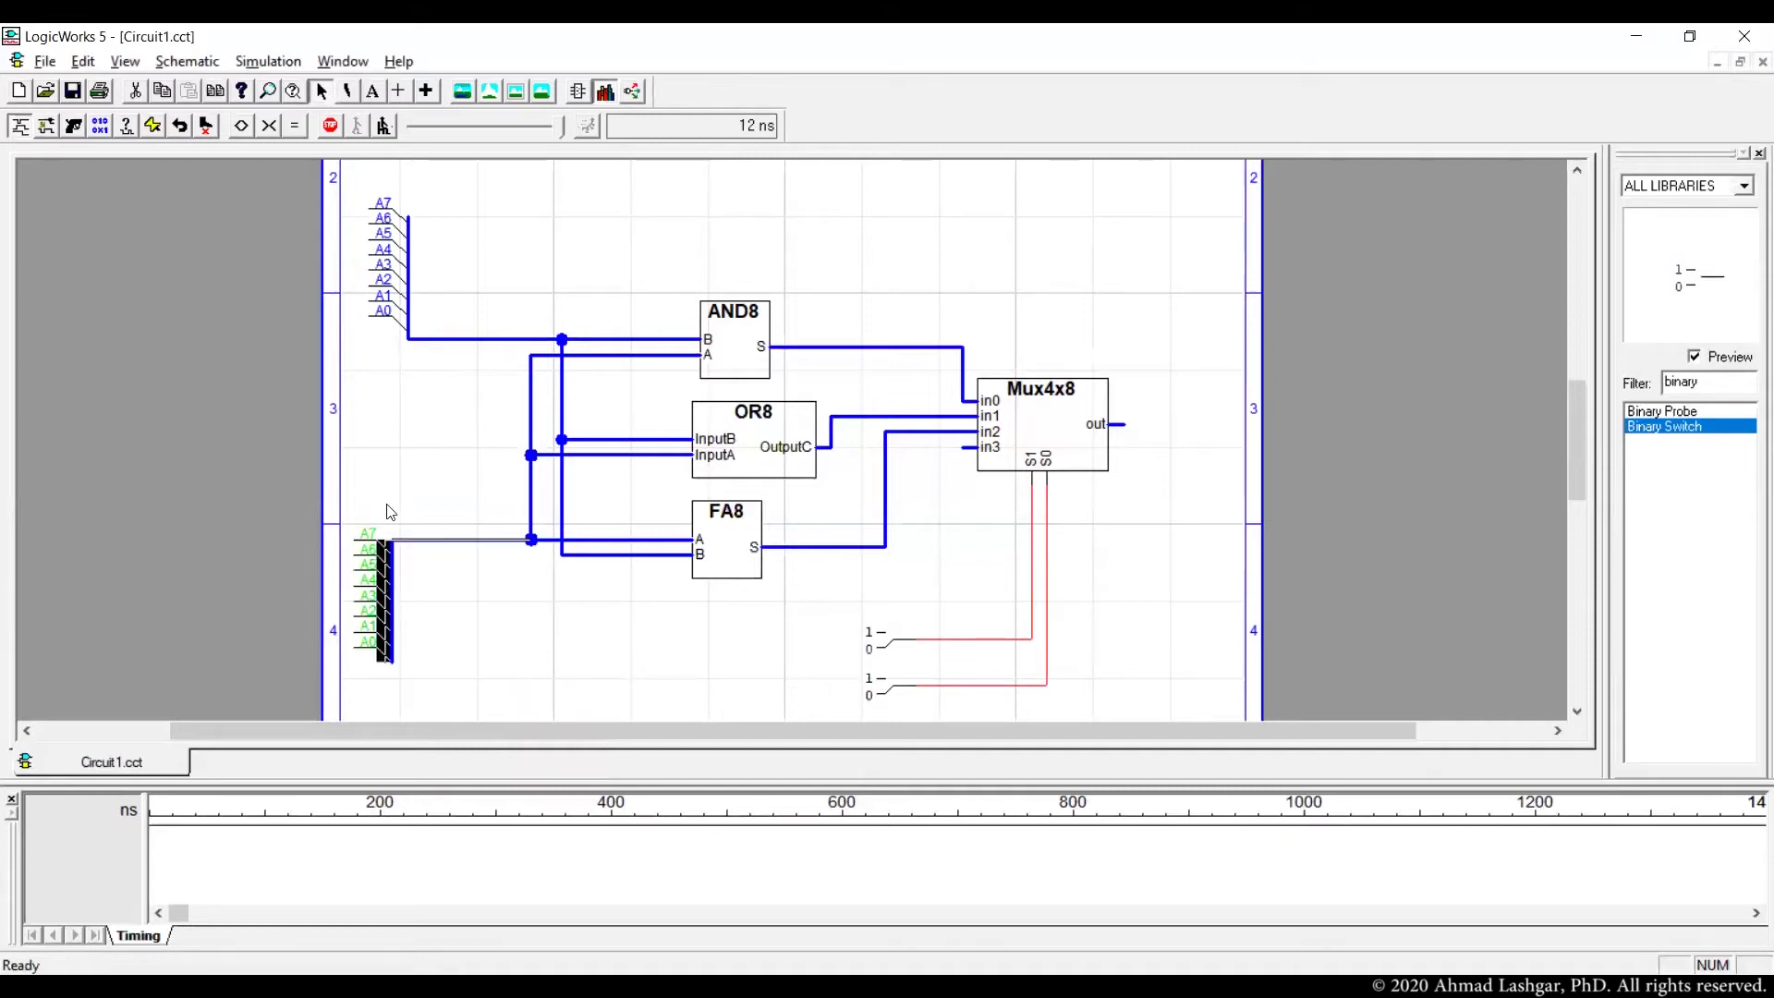
pyautogui.press('Right')
pyautogui.press('Right')
pyautogui.press('Right')
pyautogui.press('Right')
pyautogui.press('Right')
pyautogui.press('Right')
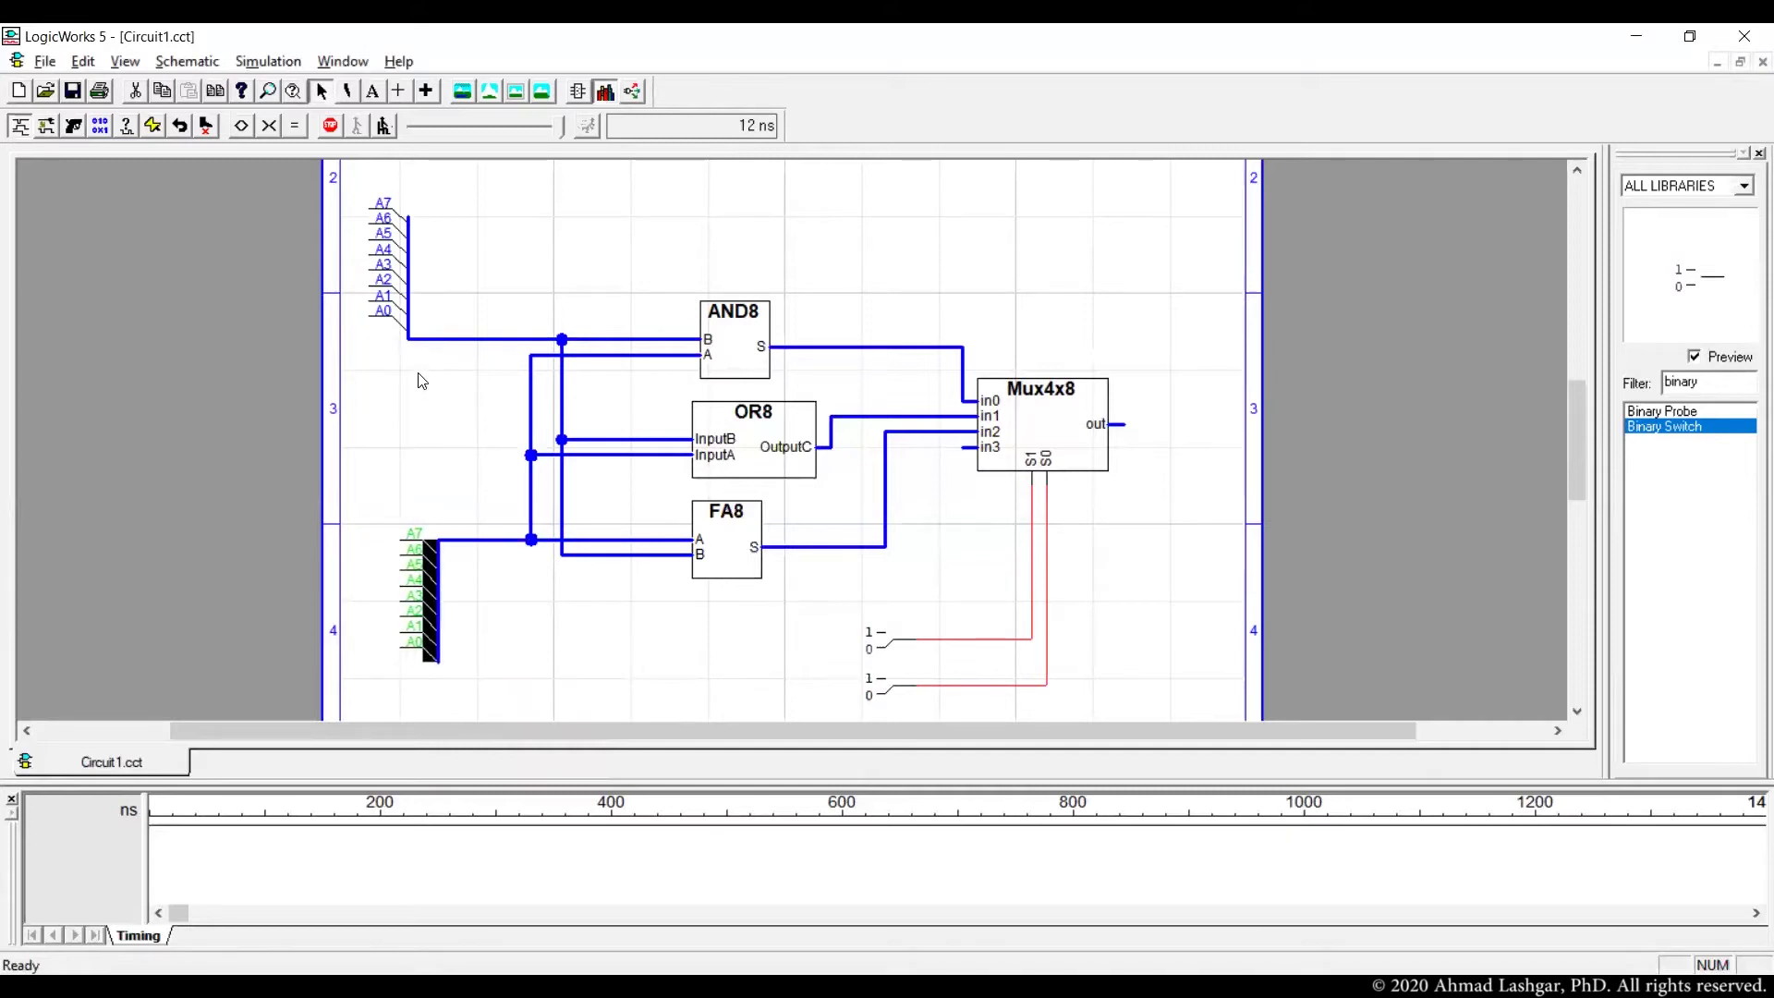
pyautogui.press('Right')
pyautogui.press('Right')
# Shift the breakout on the B bus toward the blocks until it lines up with the A bus breakout
pyautogui.click(415, 296)
pyautogui.press('Right')
pyautogui.press('Right')
pyautogui.press('Right')
pyautogui.press('Right')
pyautogui.press('Right')
pyautogui.press('Right')
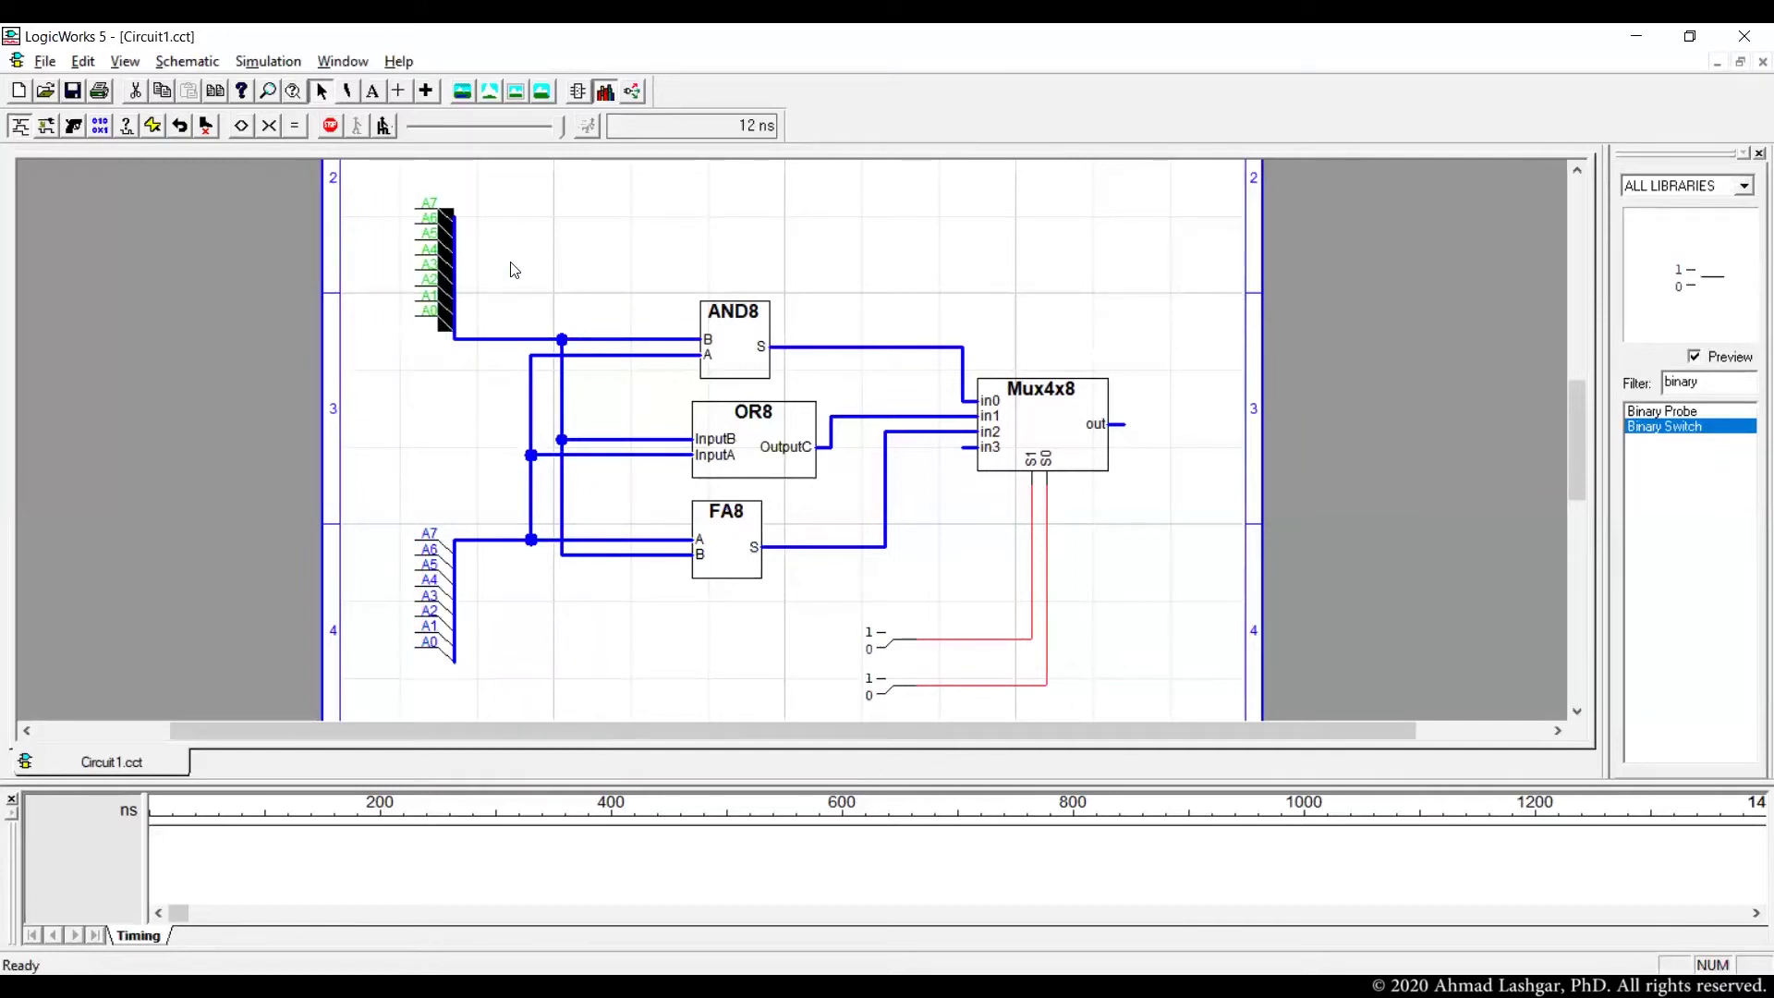
pyautogui.click(513, 270)
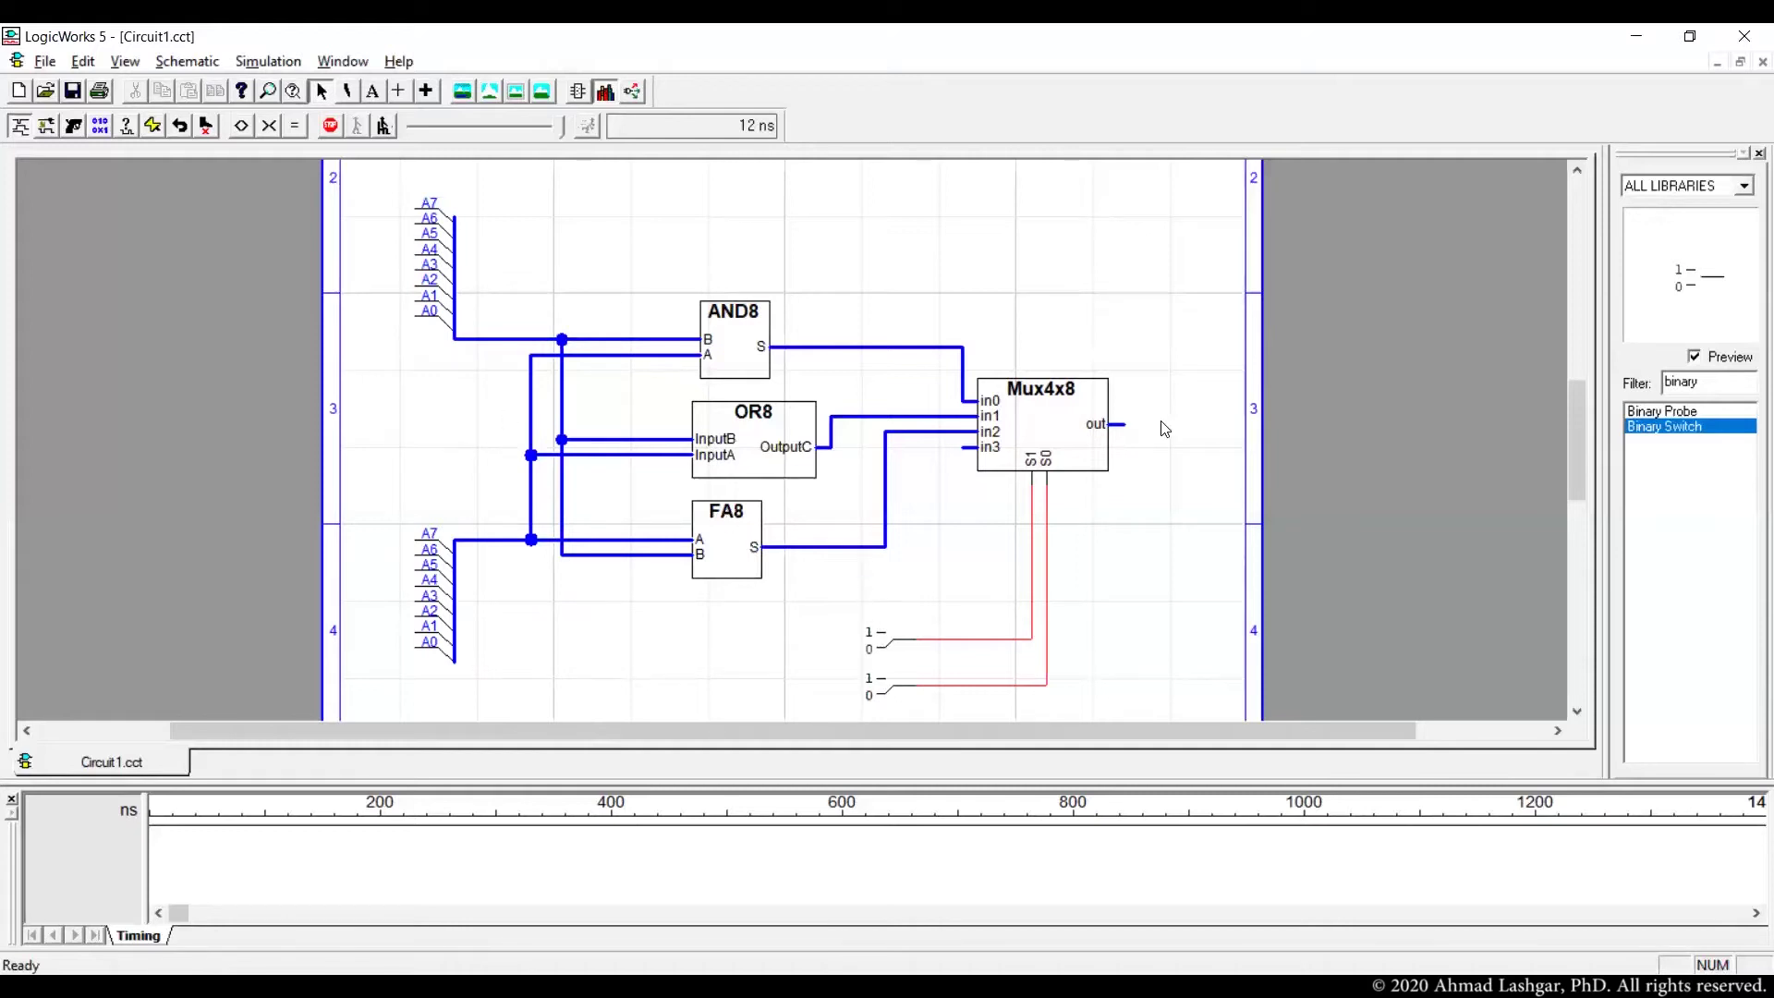
# Find Hex Keyboard wo/STB by filtering for "hex", place one beside the B bus breakout and flip it horizontally
pyautogui.click(1716, 378)
pyautogui.write('he')
pyautogui.click(1709, 442)
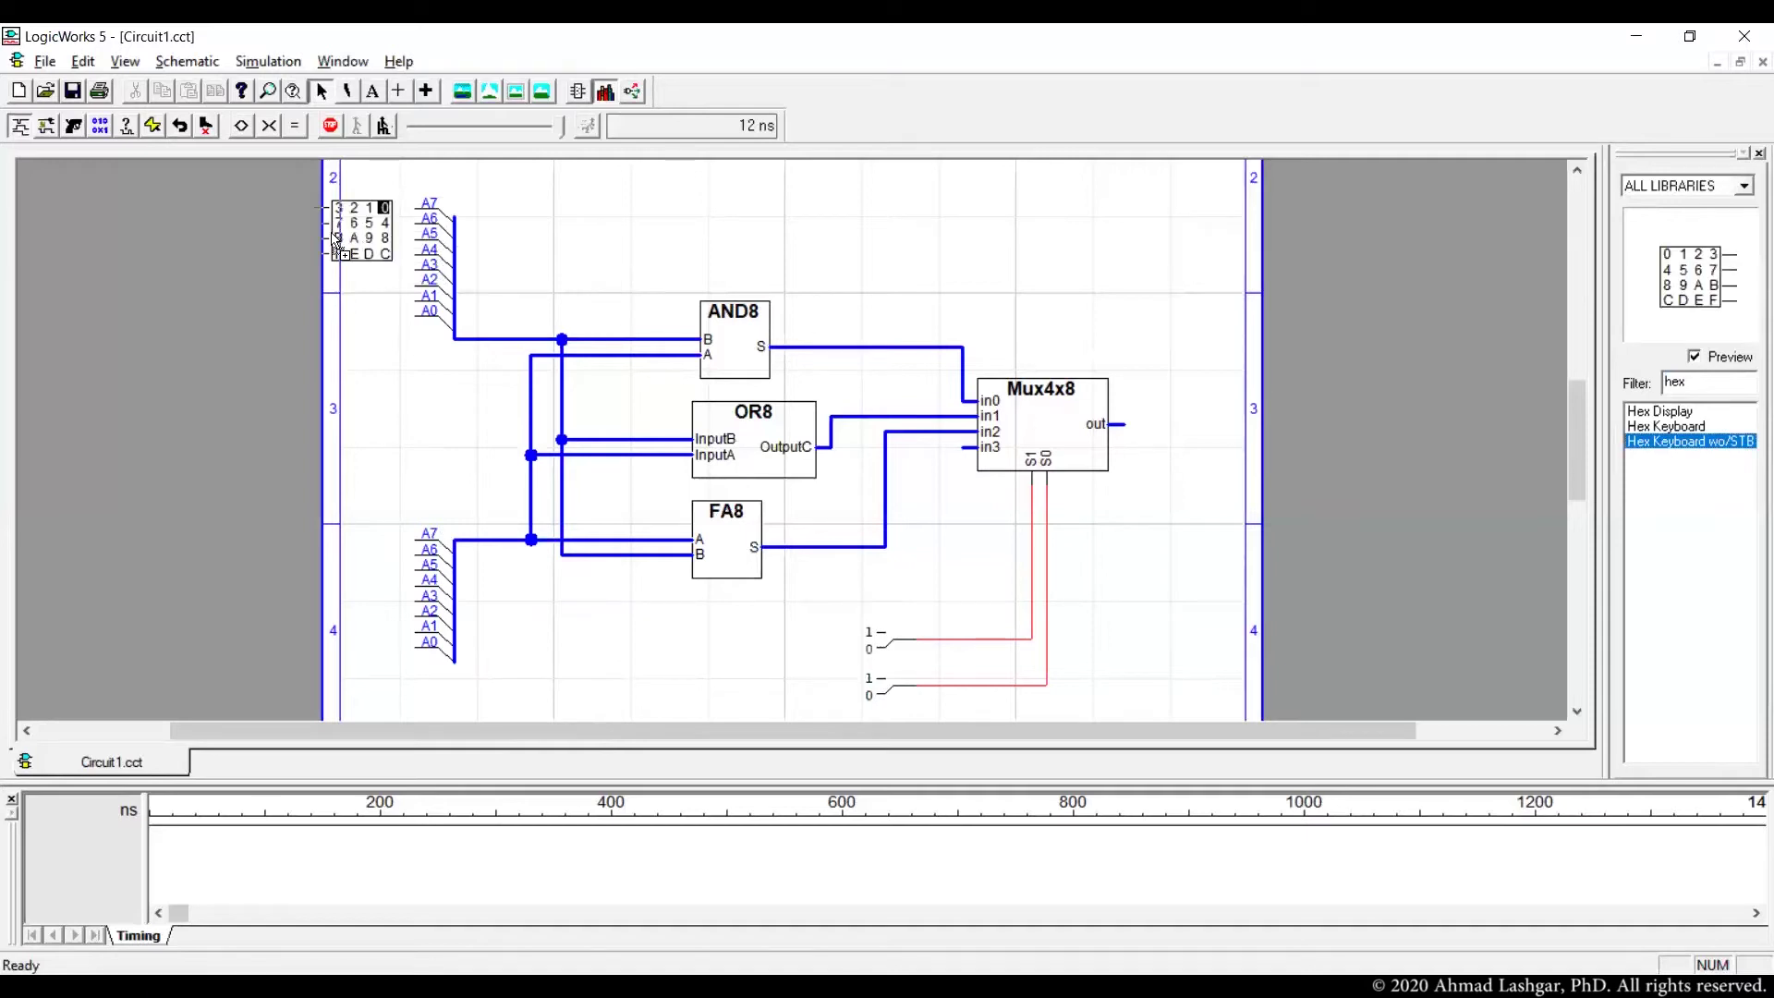
pyautogui.click(332, 231)
pyautogui.rightClick(326, 233)
pyautogui.click(419, 370)
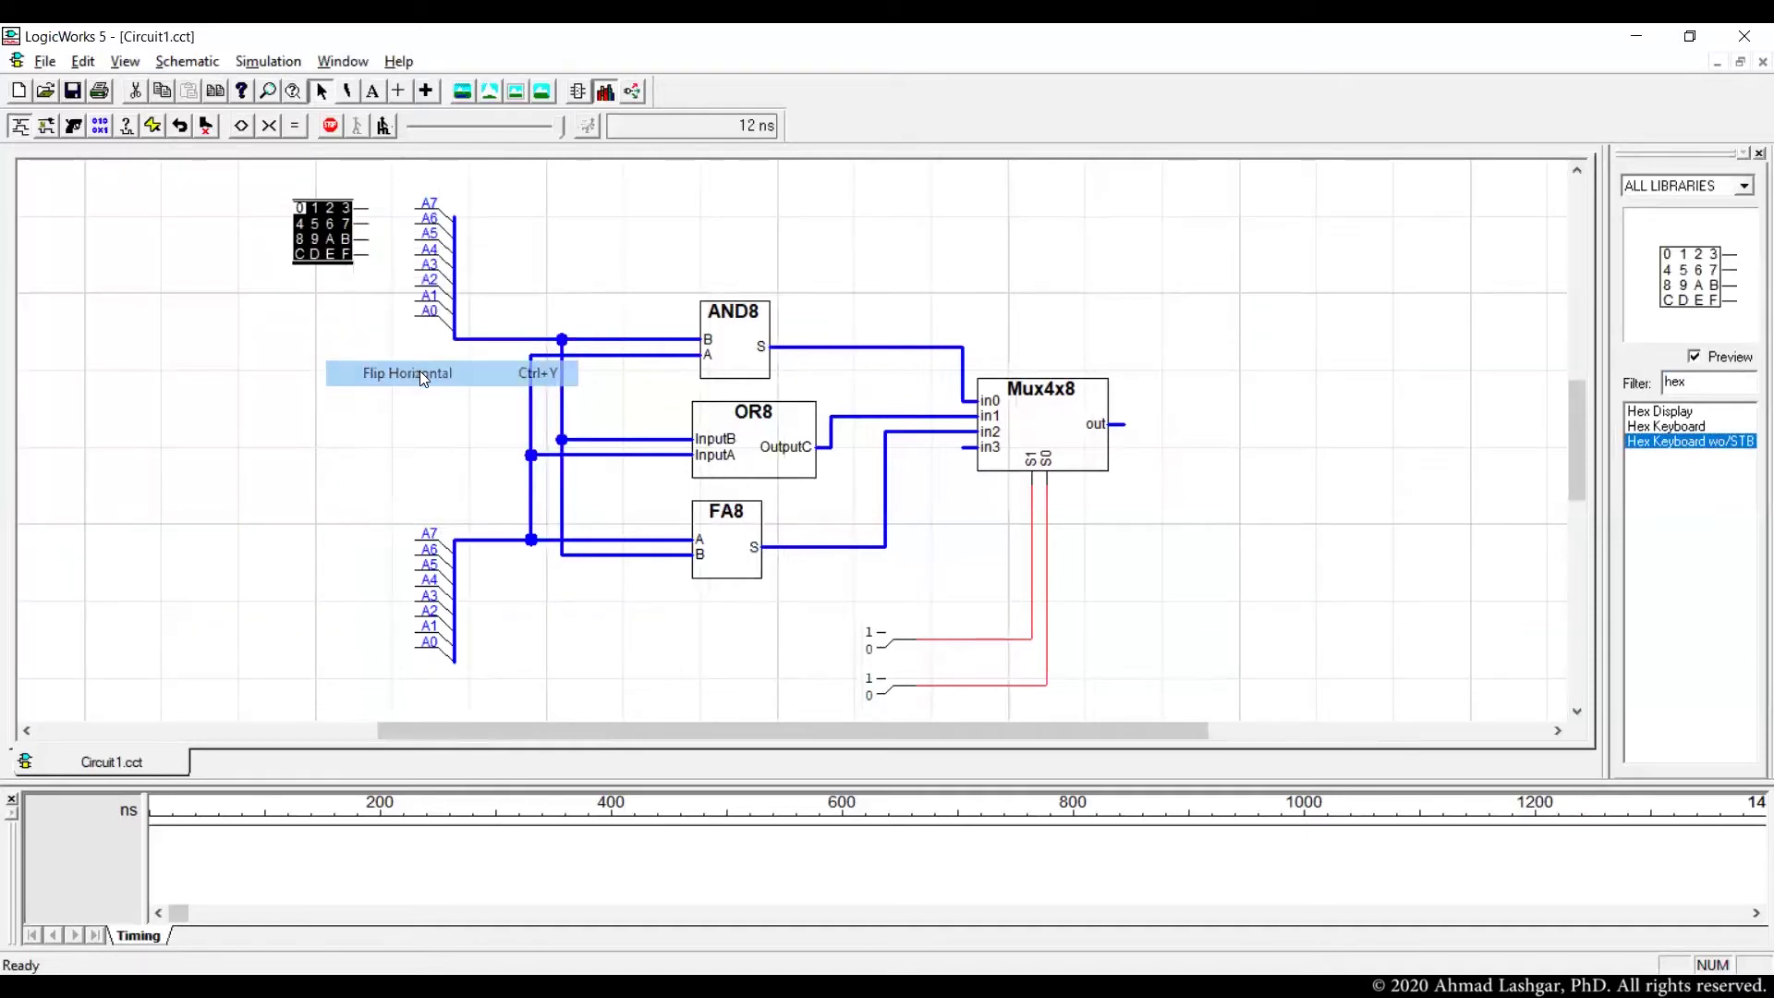
# Connect the hex keyboard's pins to A7–A4 of the B bus breakout, leaving short wires between them
pyautogui.press('Right')
pyautogui.press('Right')
pyautogui.press('Right')
pyautogui.press('Right')
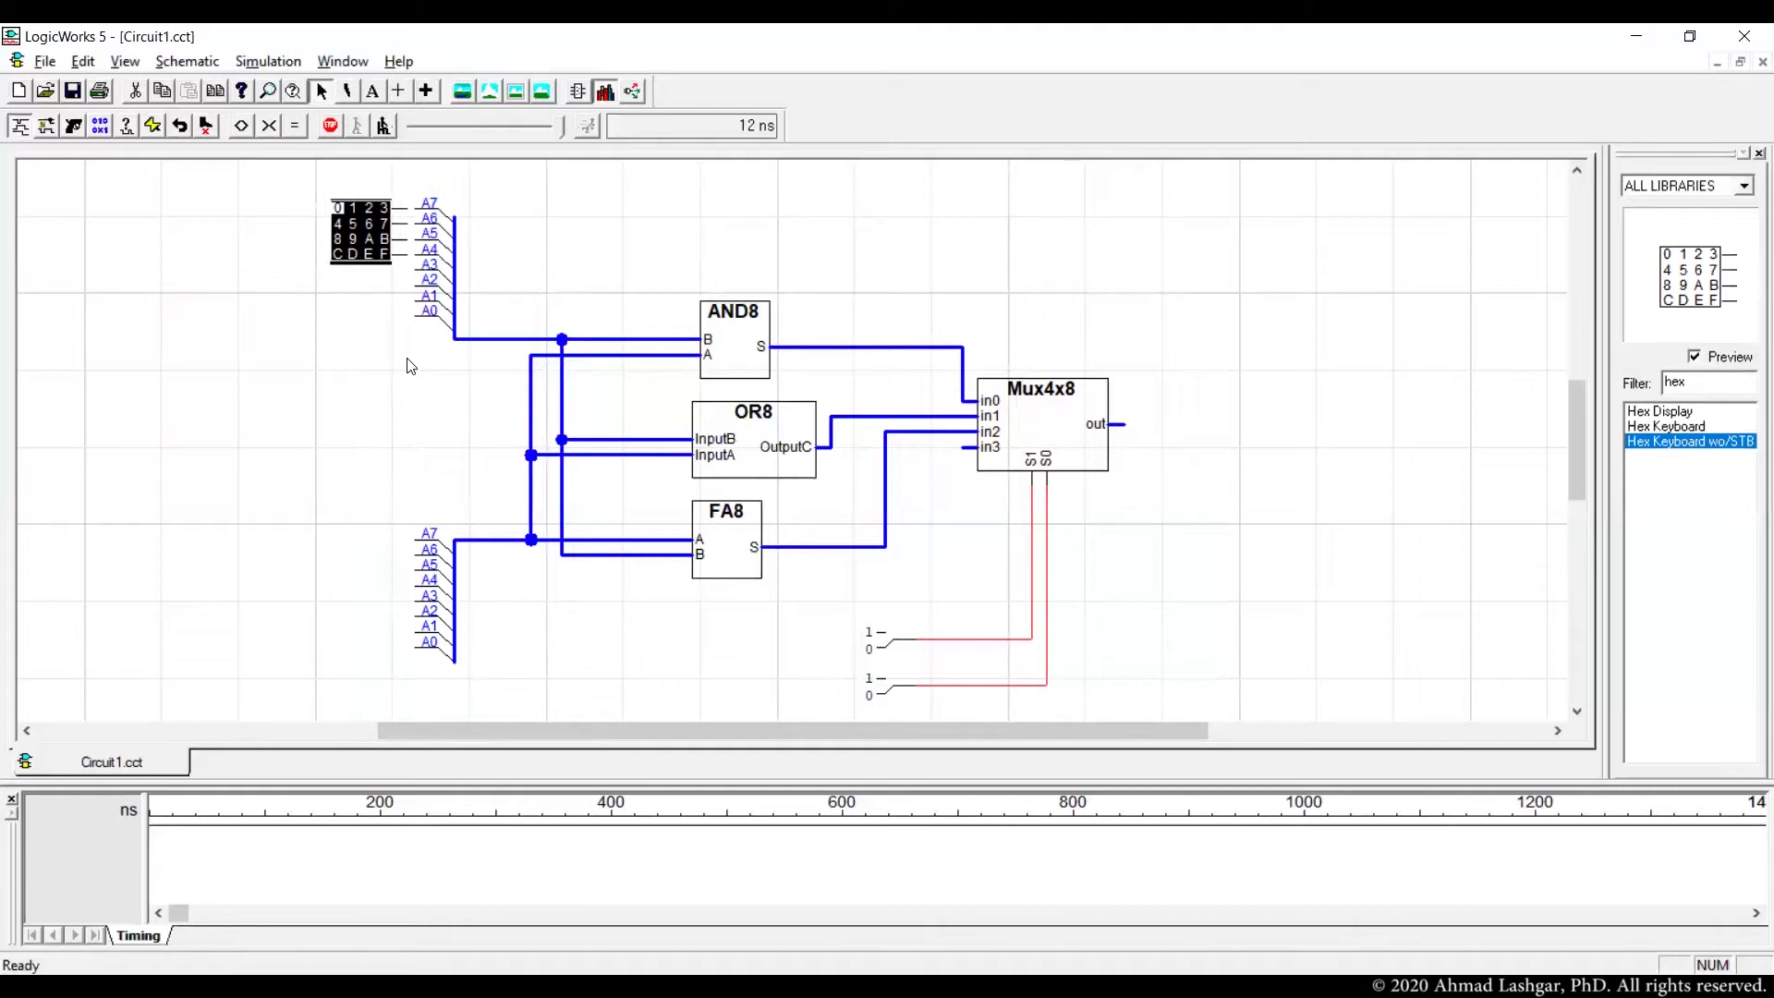
pyautogui.press('Left')
pyautogui.press('Left')
pyautogui.press('Left')
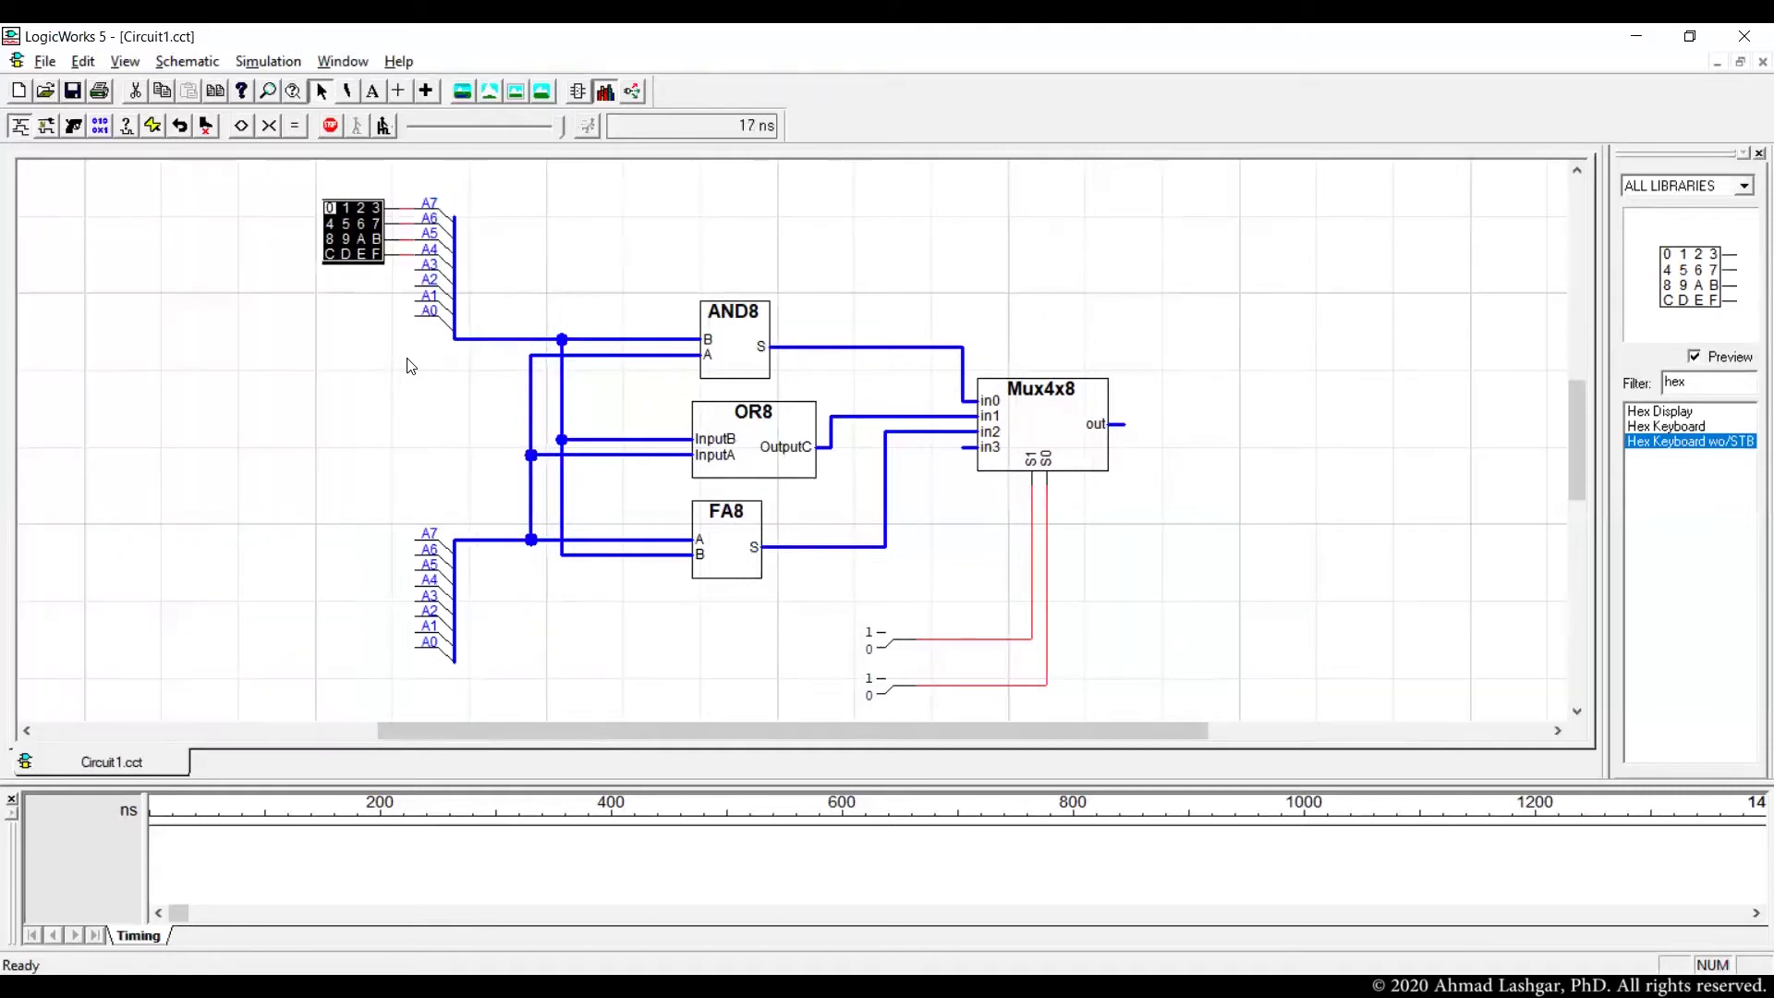
# Copy the hex keyboard onto A3–A0 of the B bus breakout and onto both halves of the A bus breakout
pyautogui.hotkey('ctrl', 'c')
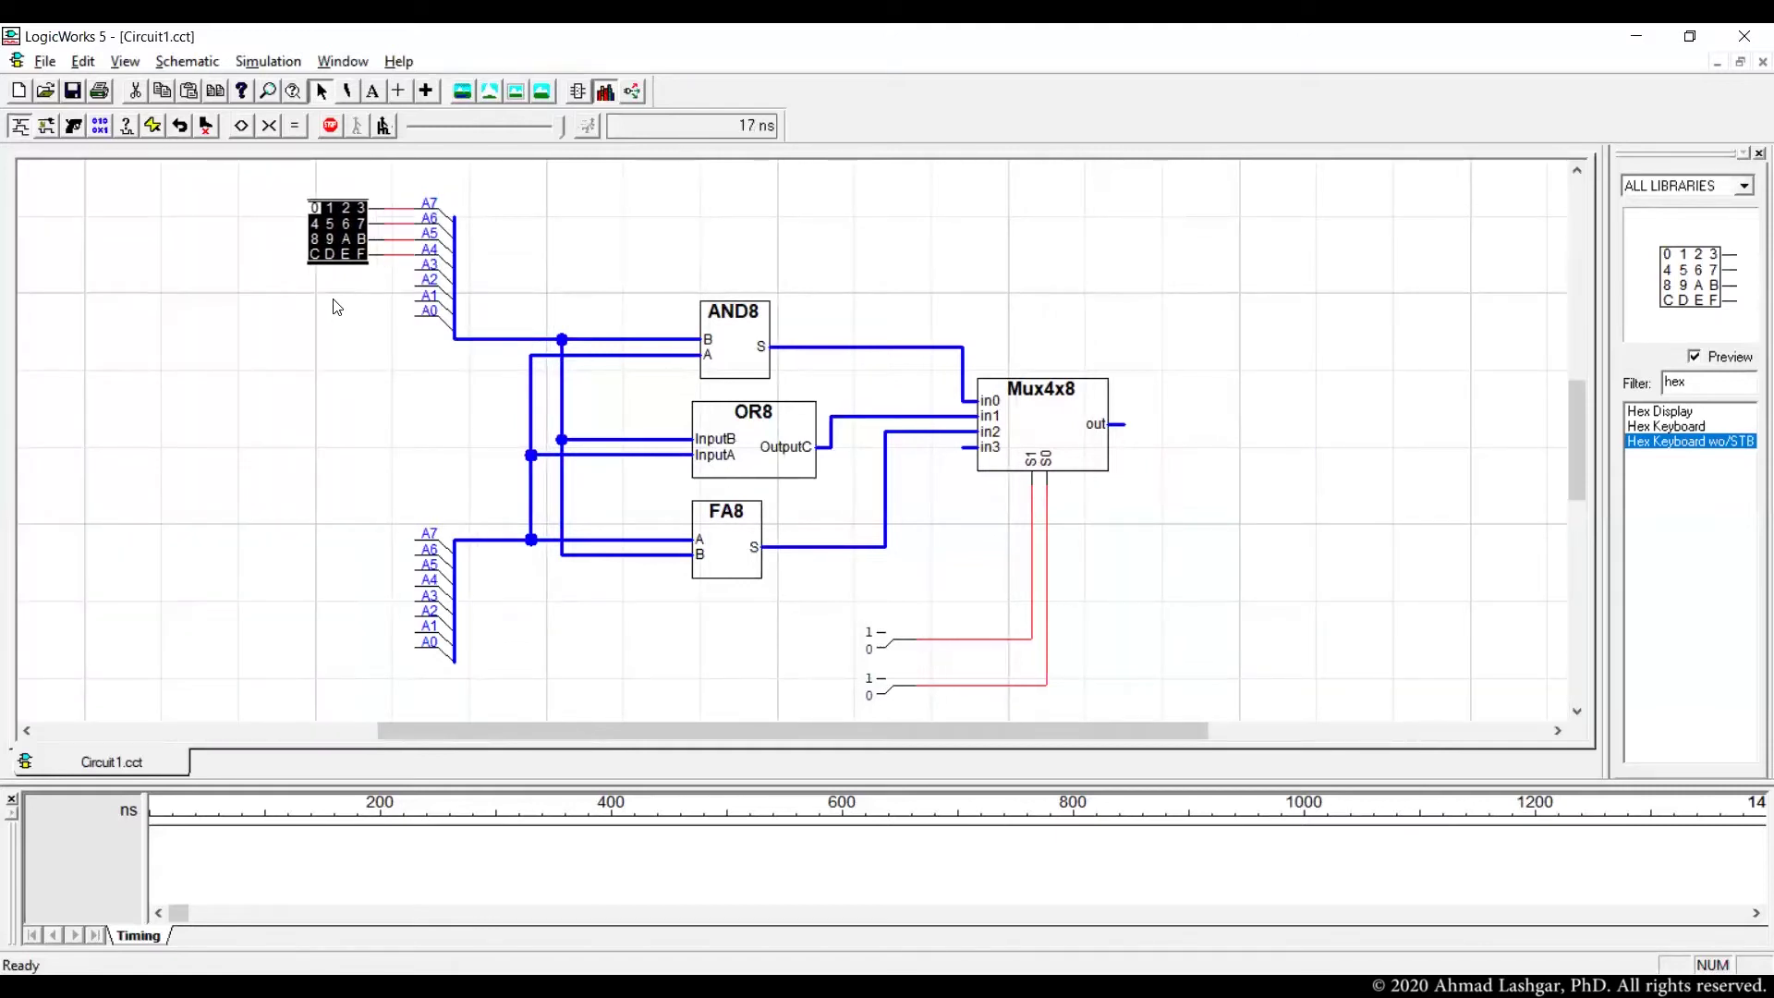
pyautogui.hotkey('ctrl', 'v')
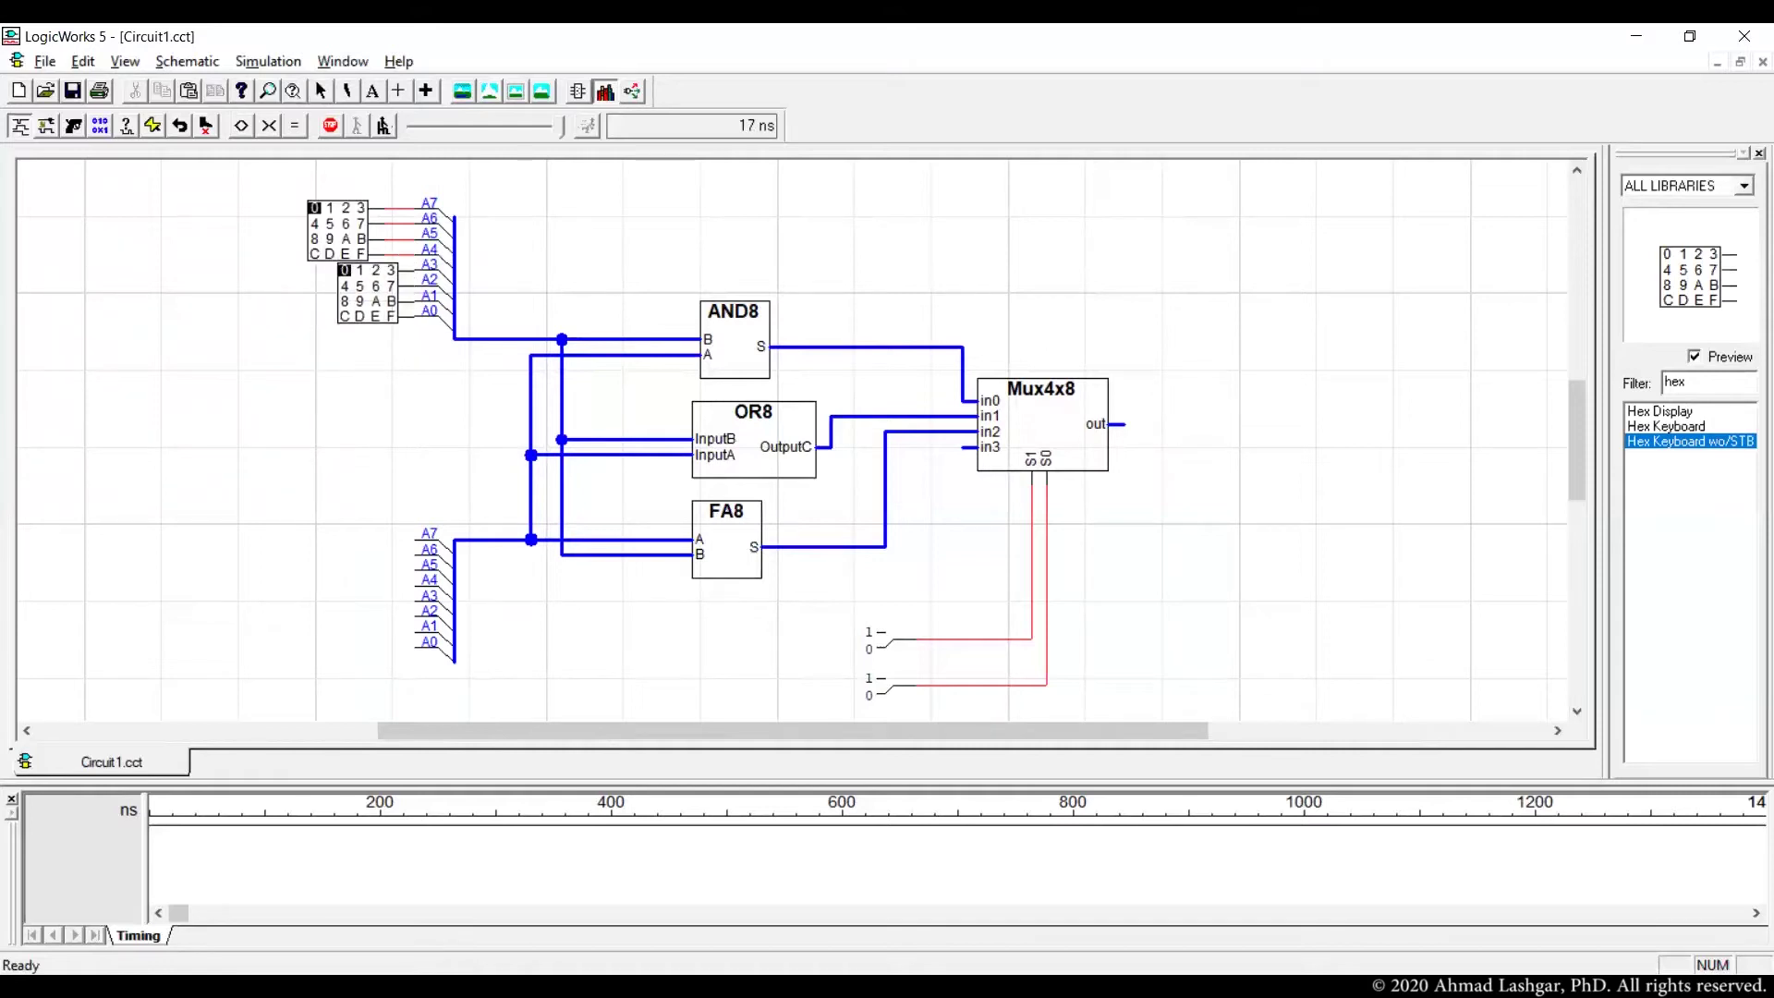
pyautogui.moveTo(368, 363); pyautogui.dragTo(370, 625)
pyautogui.hotkey('ctrl', 'v')
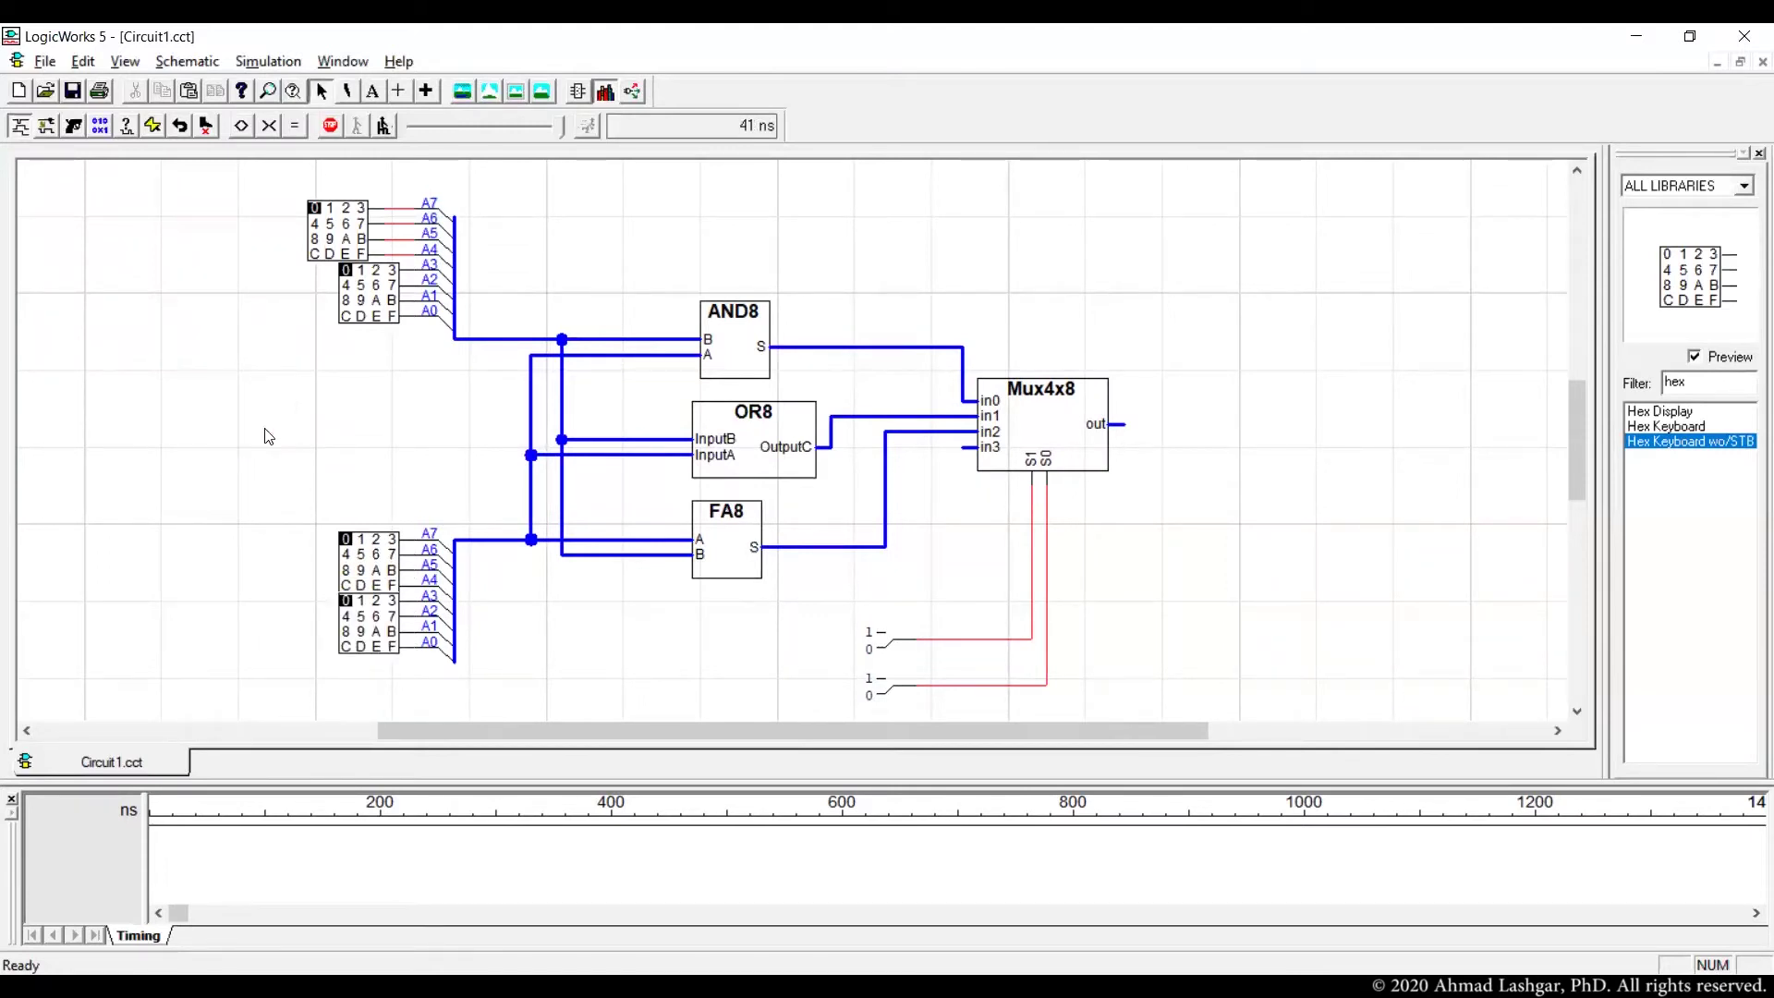
# Shift the first hex keyboard toward the breakout so it lines up with the keyboard below it
pyautogui.moveTo(277, 178); pyautogui.dragTo(349, 279)
pyautogui.press('Right')
pyautogui.press('Right')
pyautogui.press('Right')
pyautogui.press('Right')
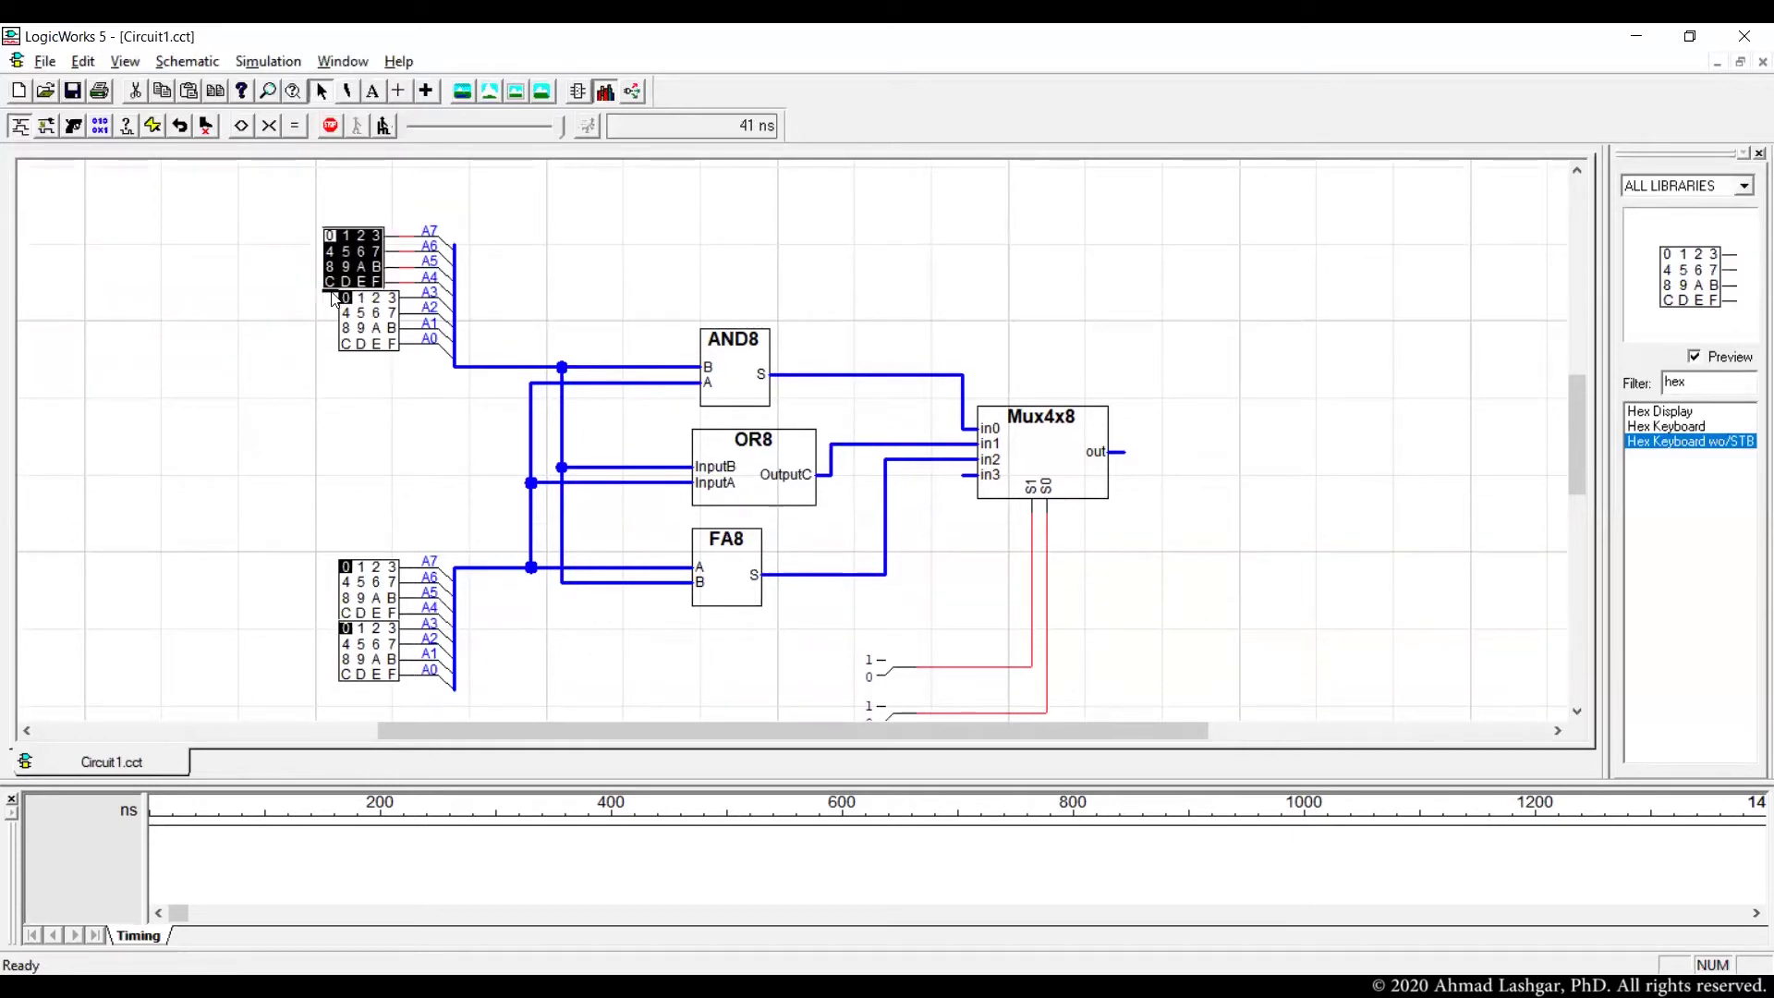
pyautogui.click(357, 453)
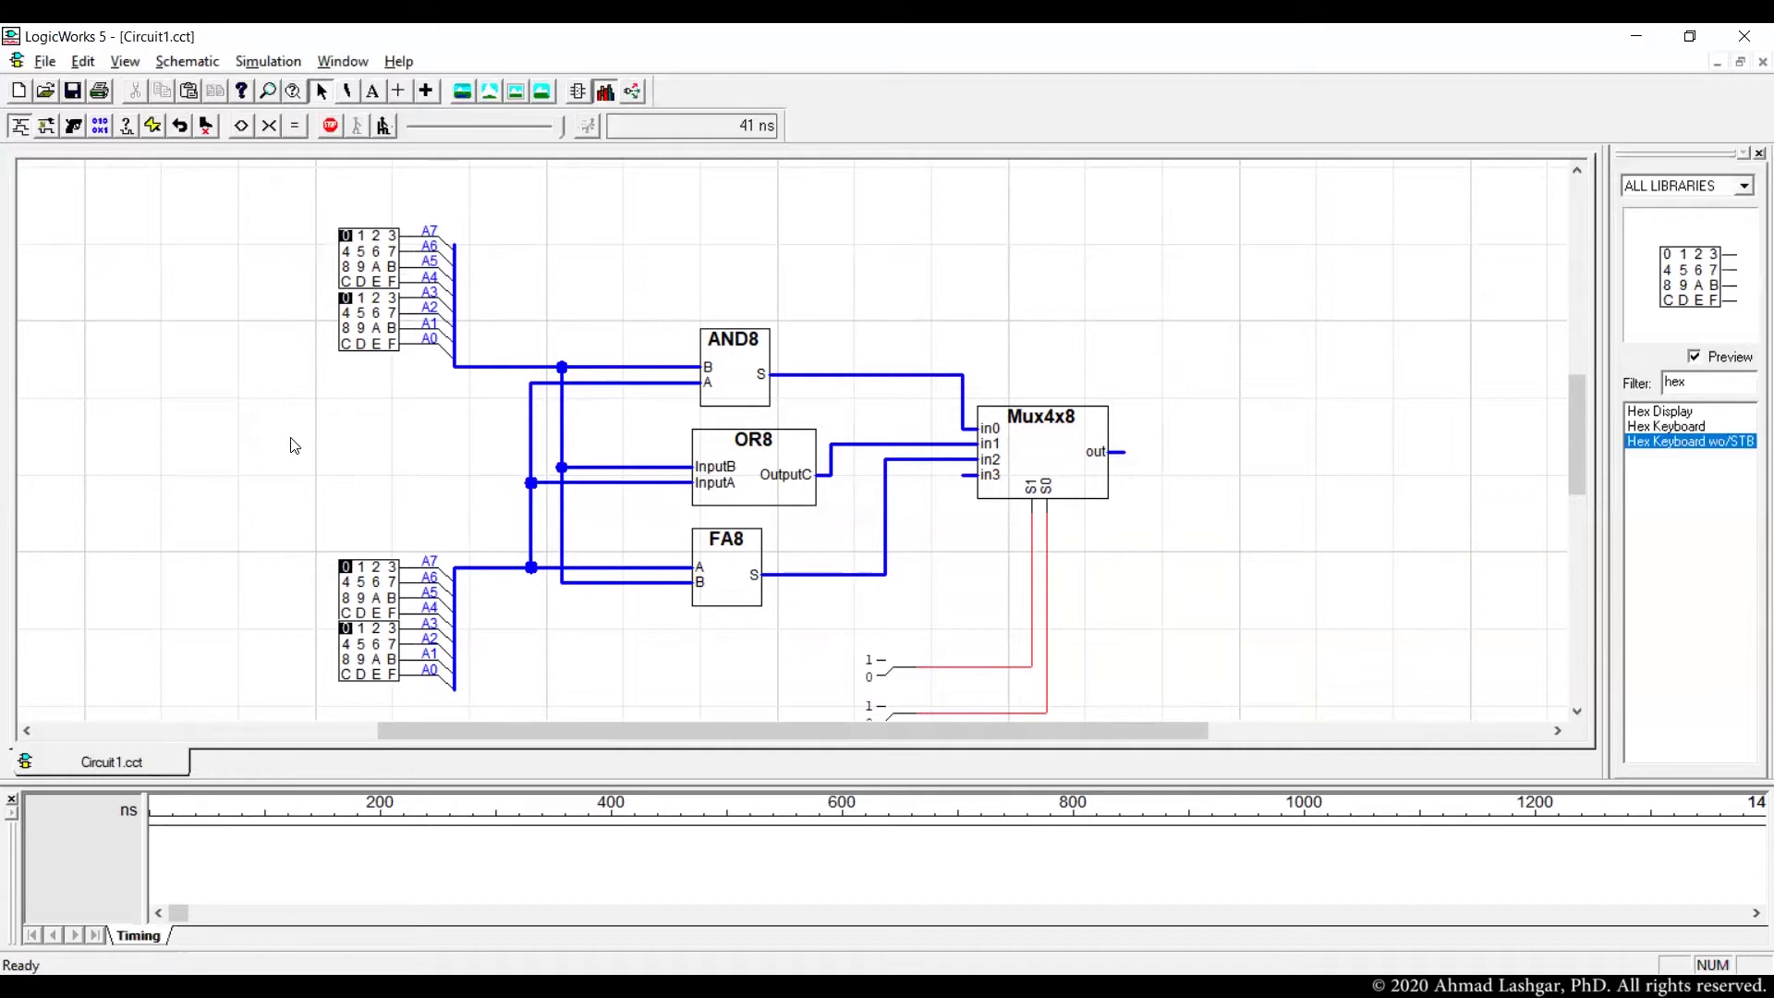
# Move all four hex keyboards together slightly away from the breakouts
pyautogui.moveTo(320, 249); pyautogui.dragTo(396, 704)
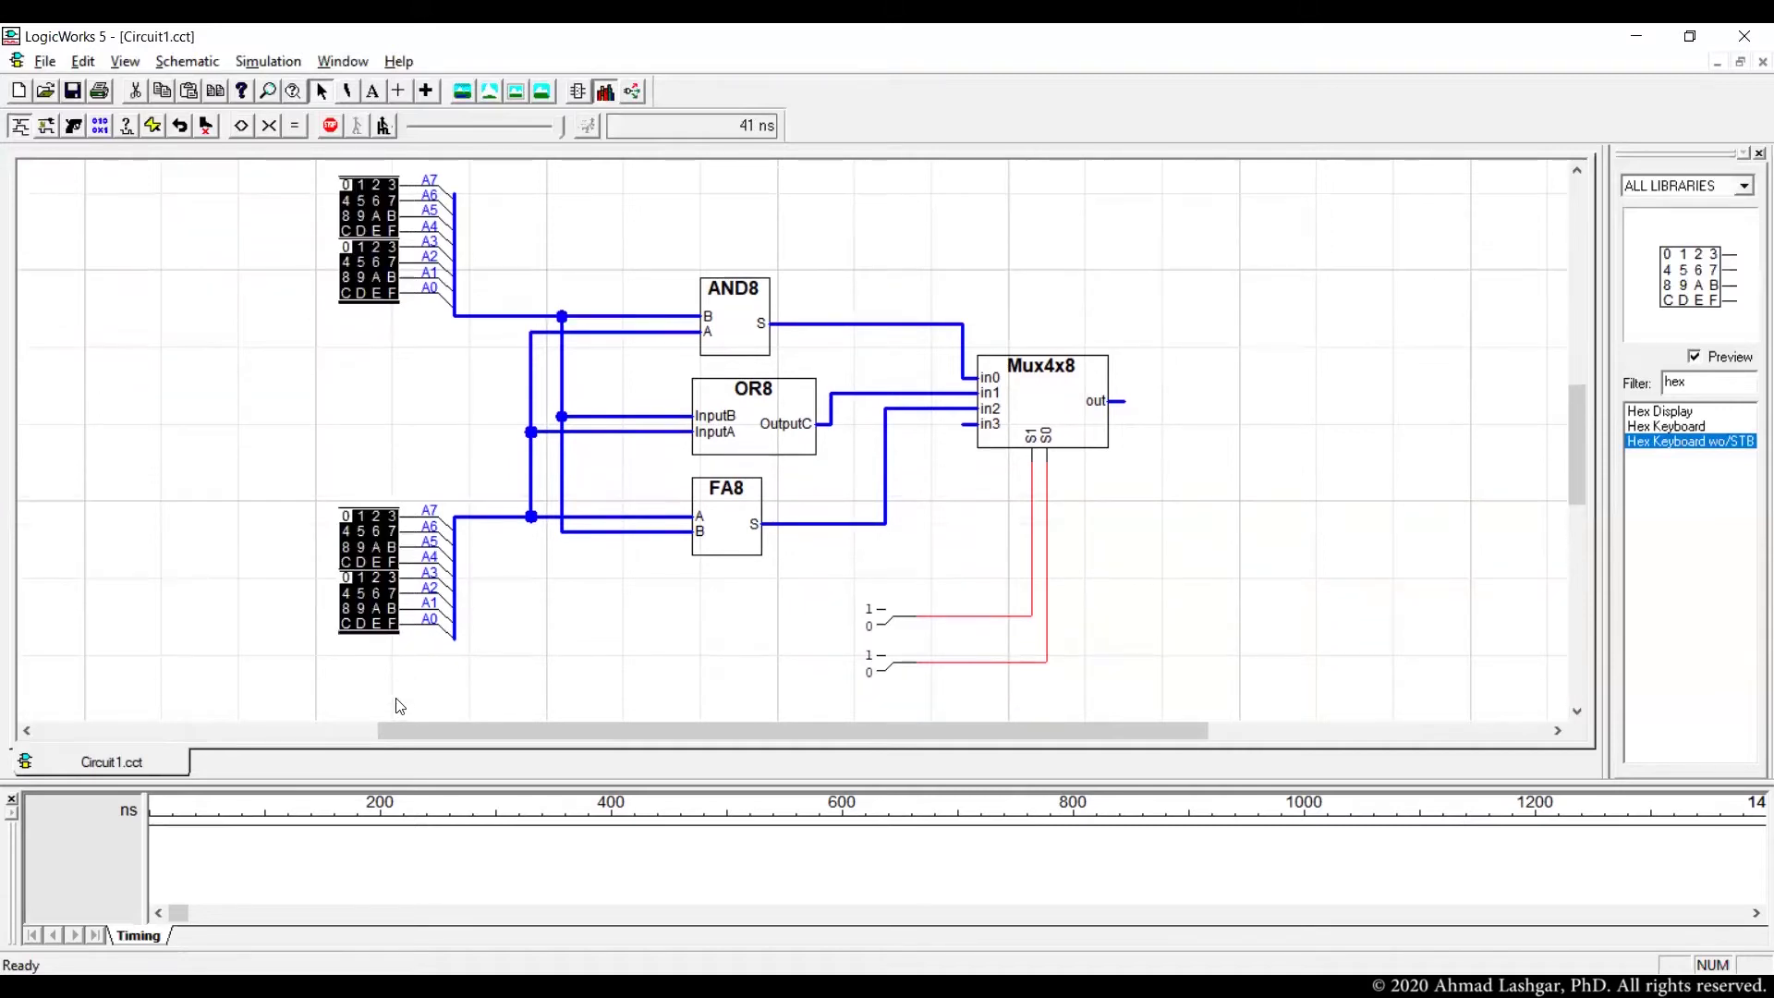
pyautogui.press('Left')
pyautogui.press('Left')
pyautogui.click(255, 403)
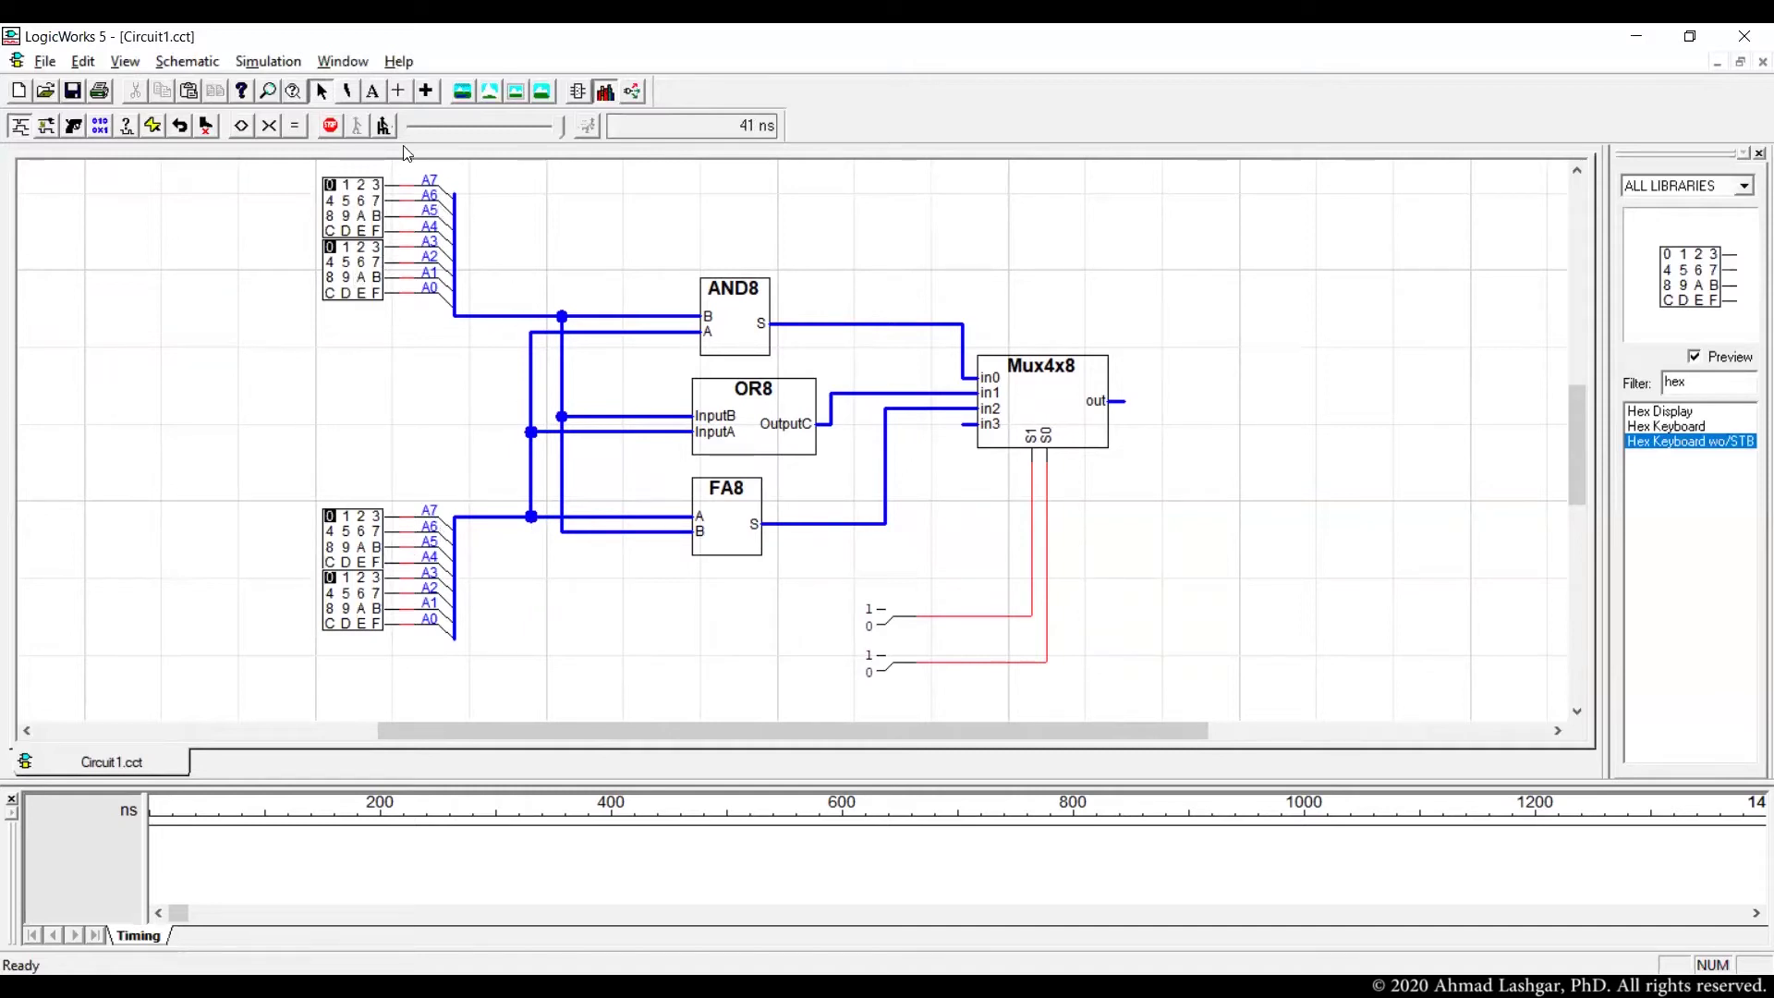
# Restart the simulation and show the signal values on the schematic
pyautogui.click(332, 127)
pyautogui.click(592, 125)
pyautogui.click(268, 61)
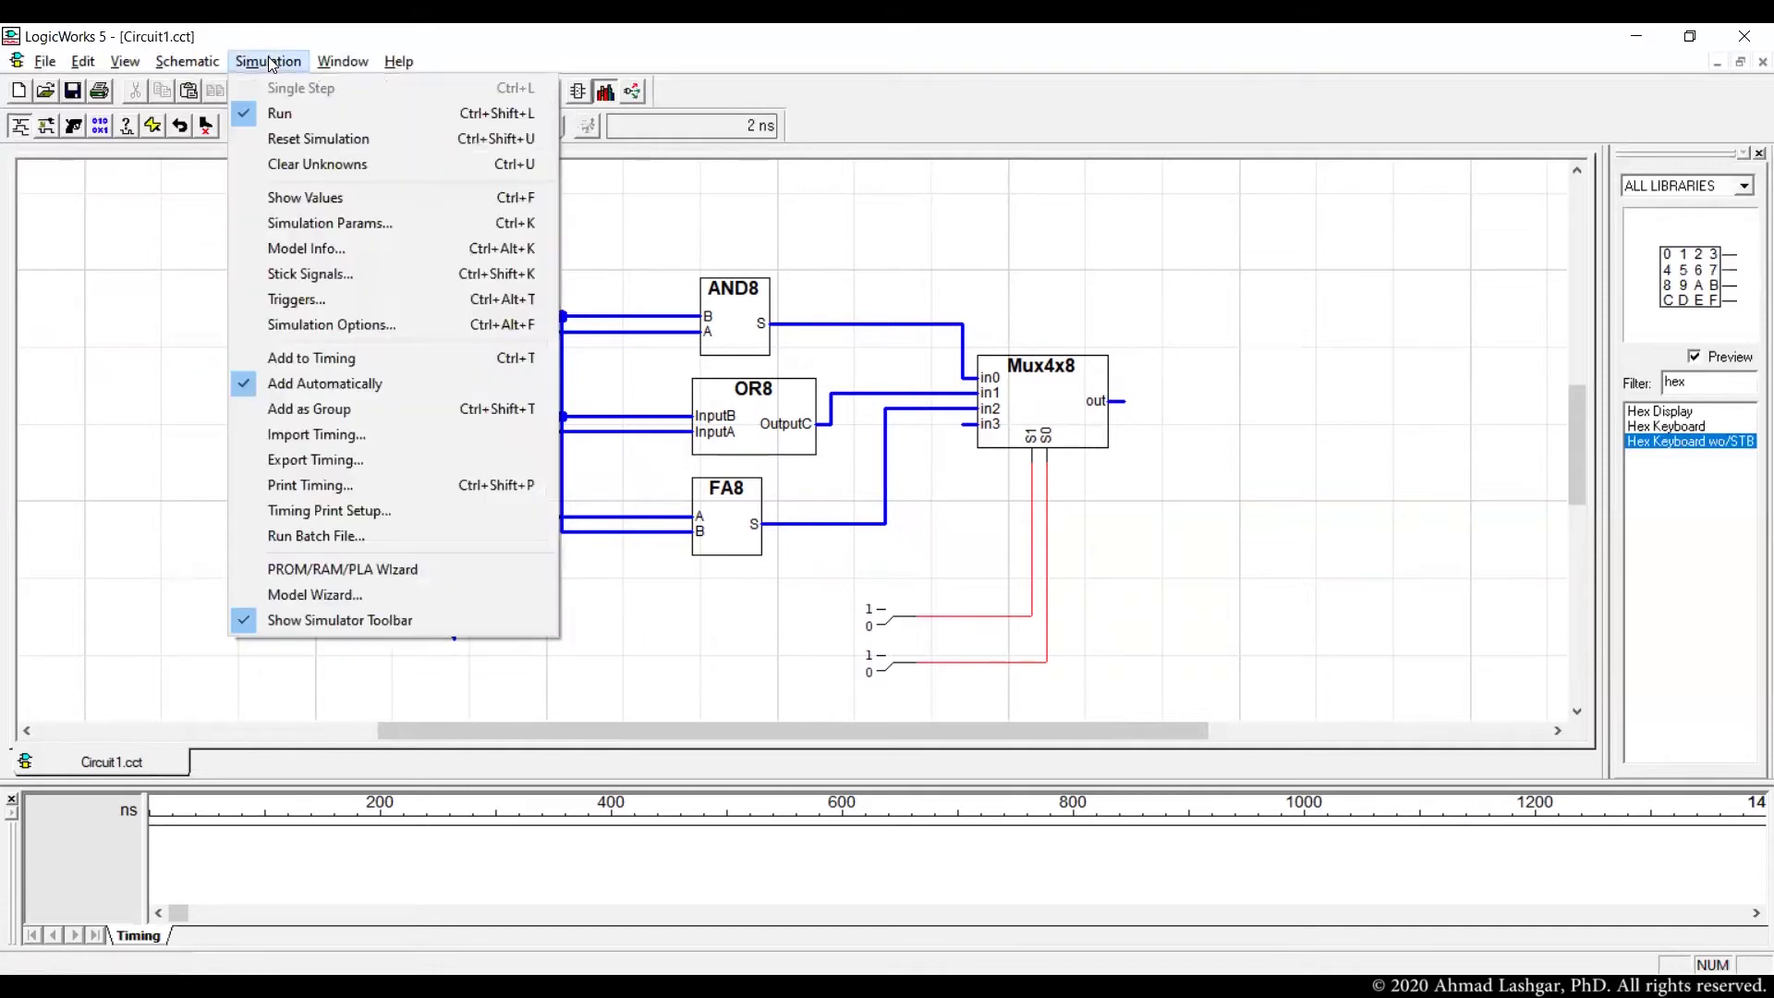
pyautogui.click(421, 207)
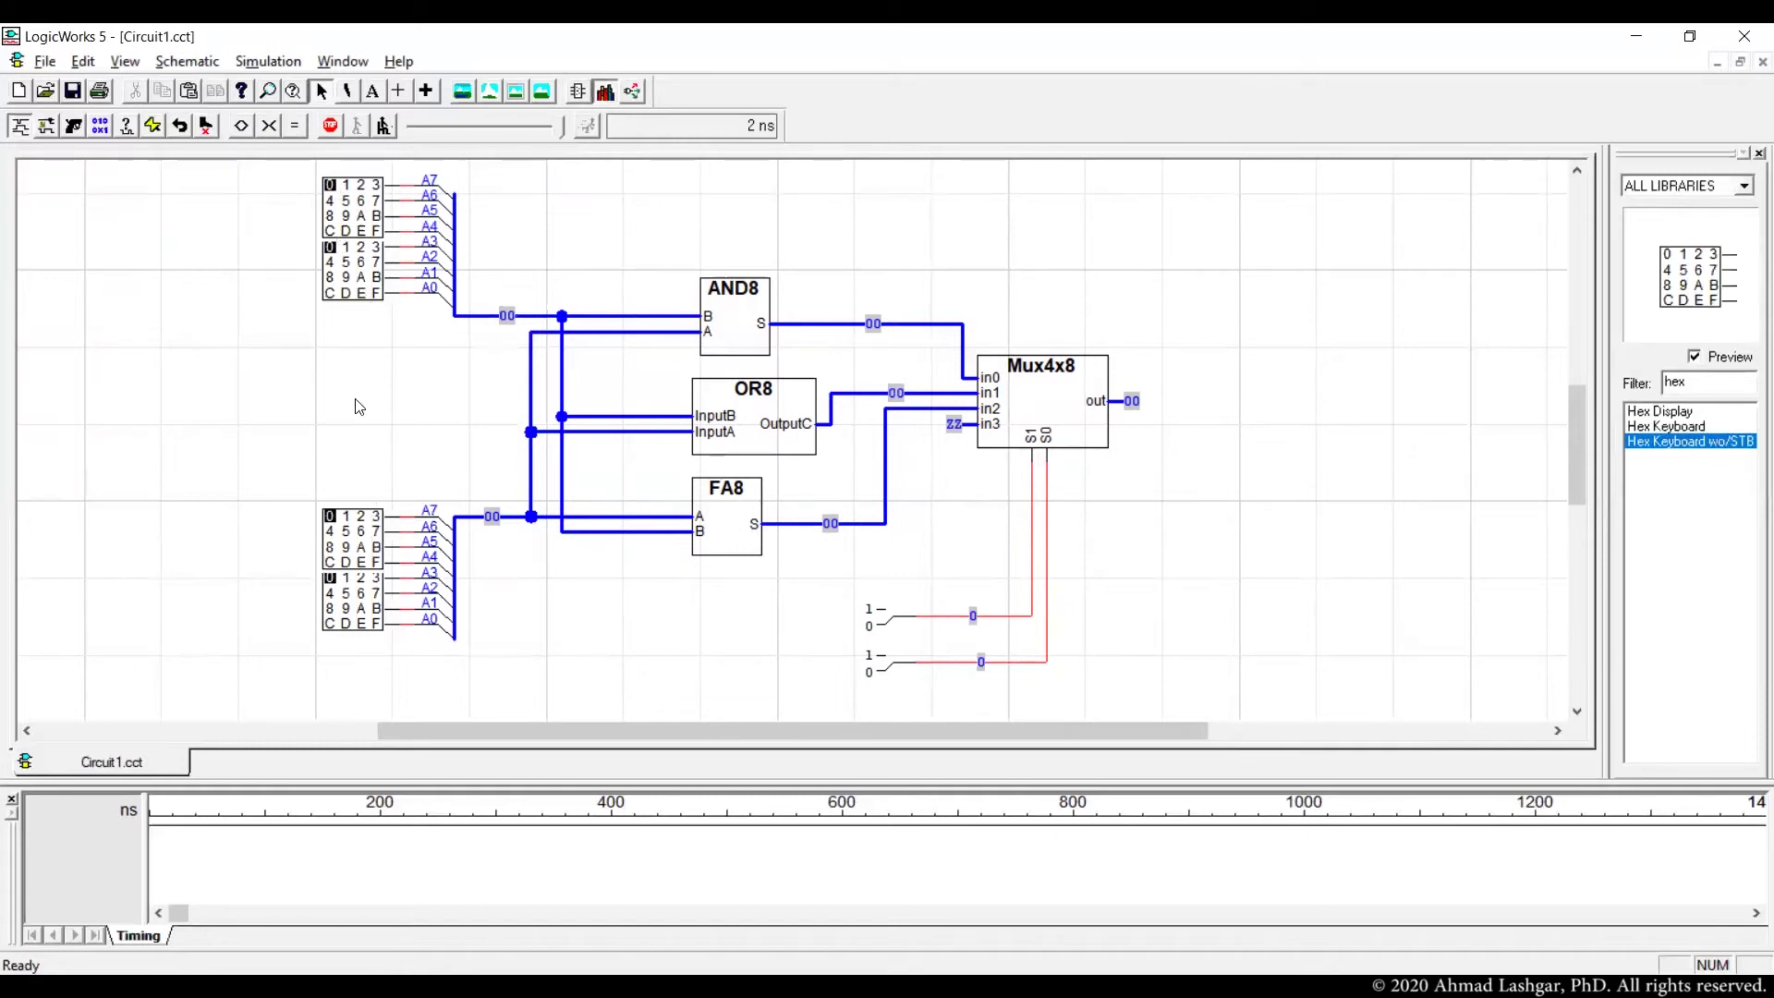
# Test AND8 by setting the B bus keyboards to 05 and the A bus keyboards to FF, and check its output bus
pyautogui.click(346, 203)
pyautogui.click(329, 185)
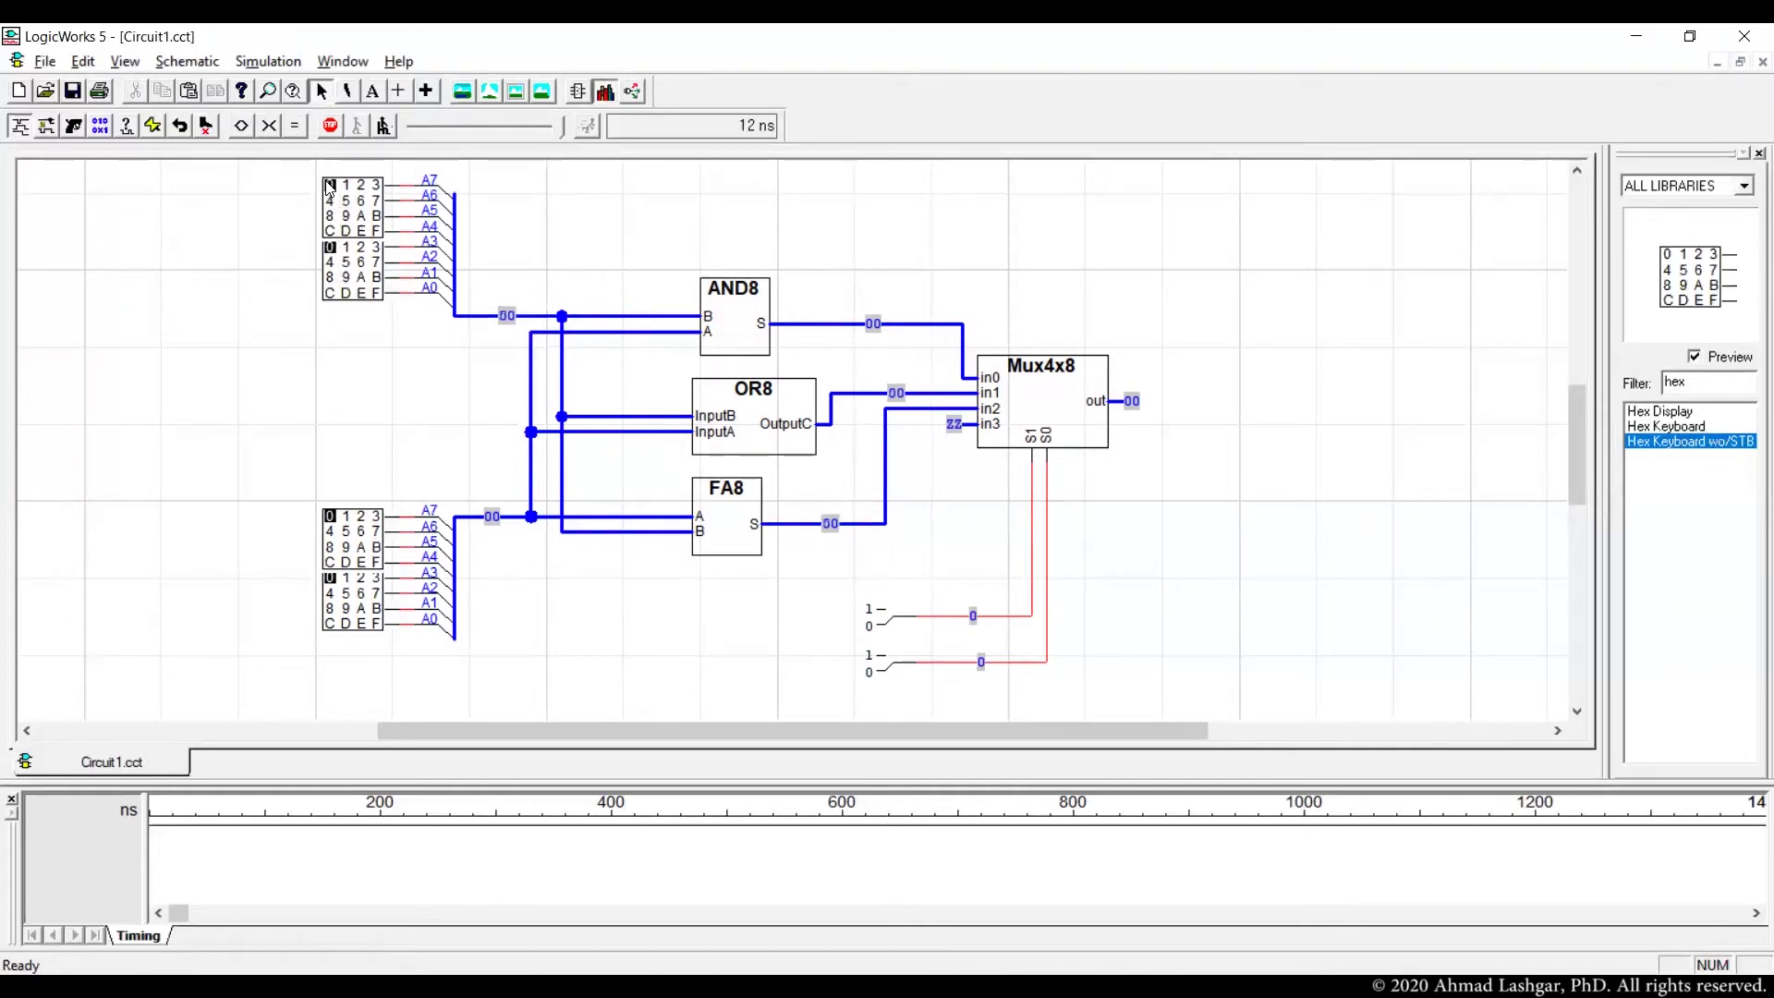
pyautogui.click(346, 262)
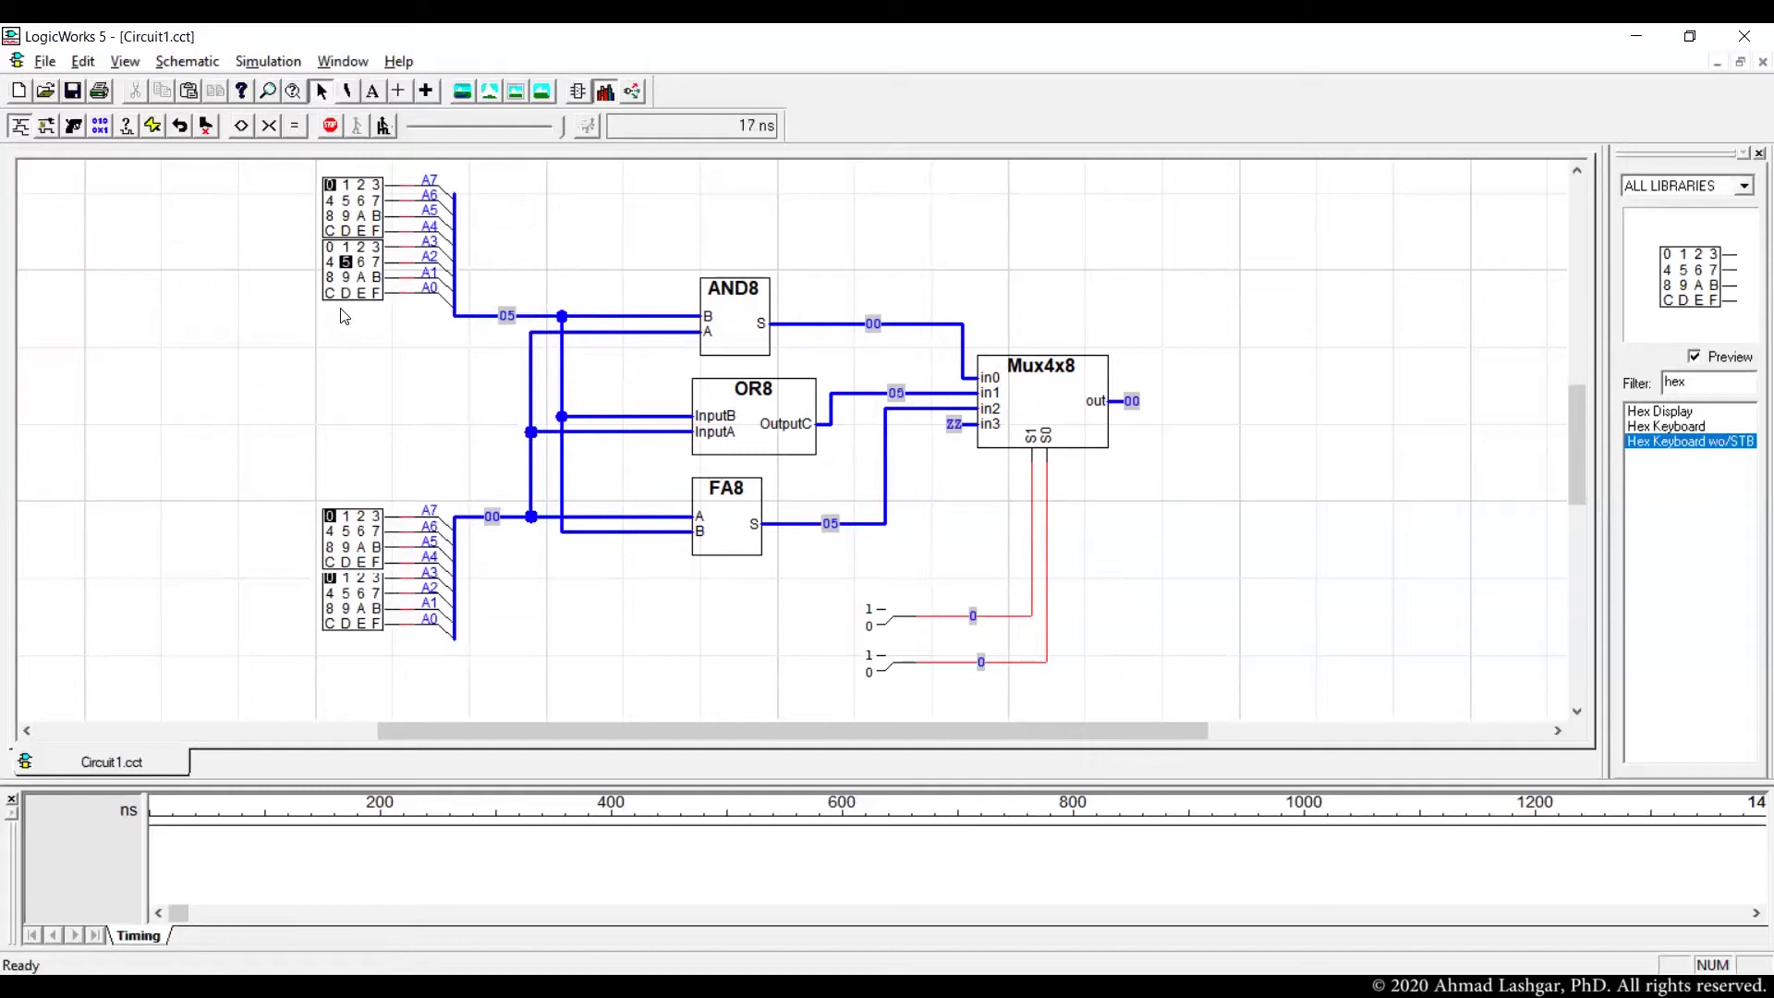
pyautogui.click(376, 562)
pyautogui.click(376, 624)
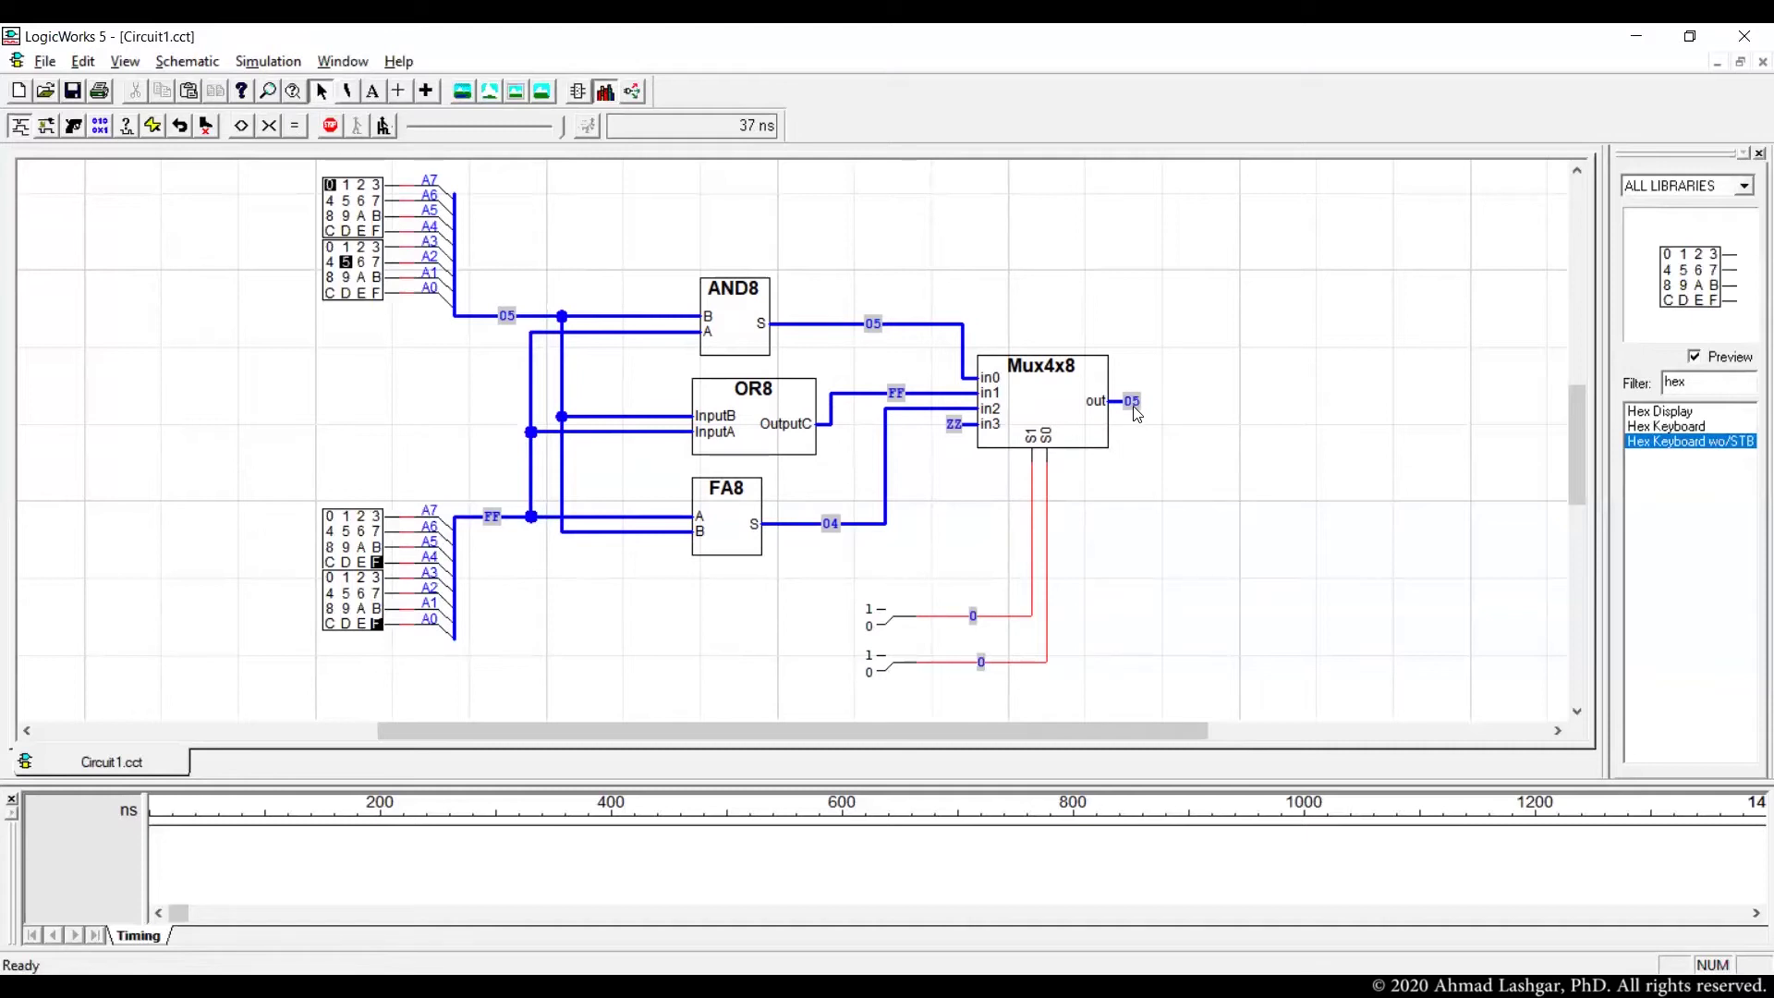
pyautogui.click(925, 325)
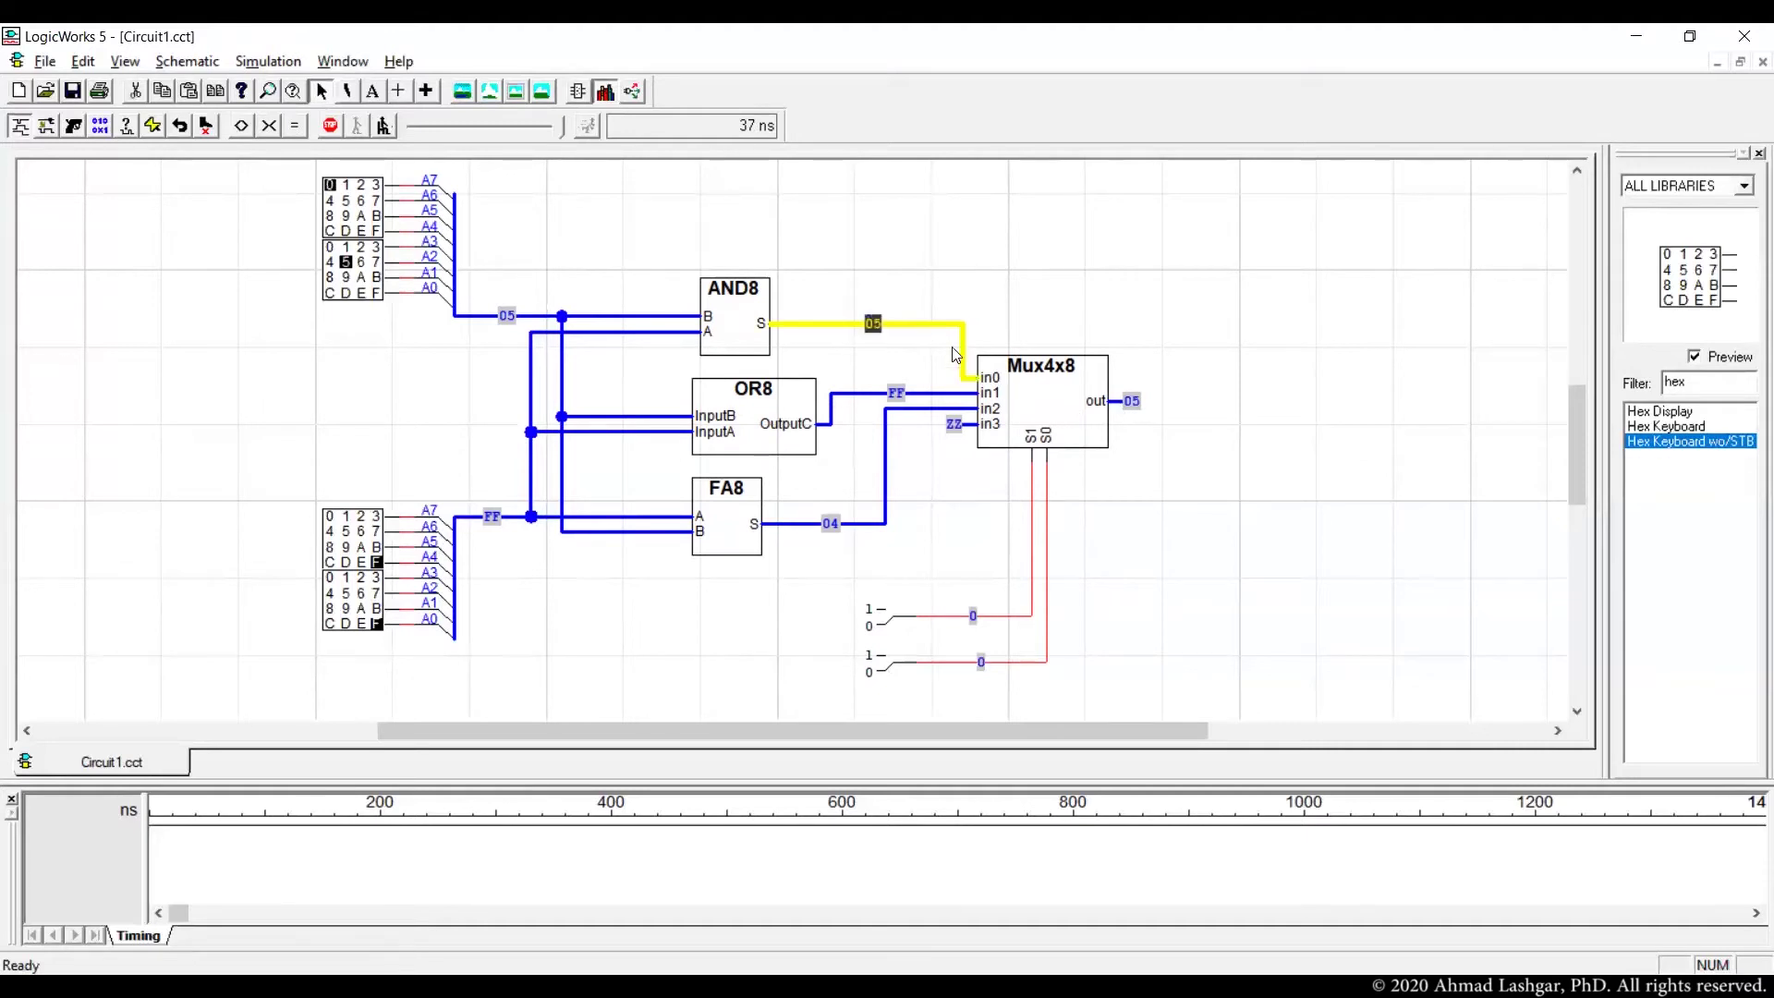
pyautogui.click(1144, 422)
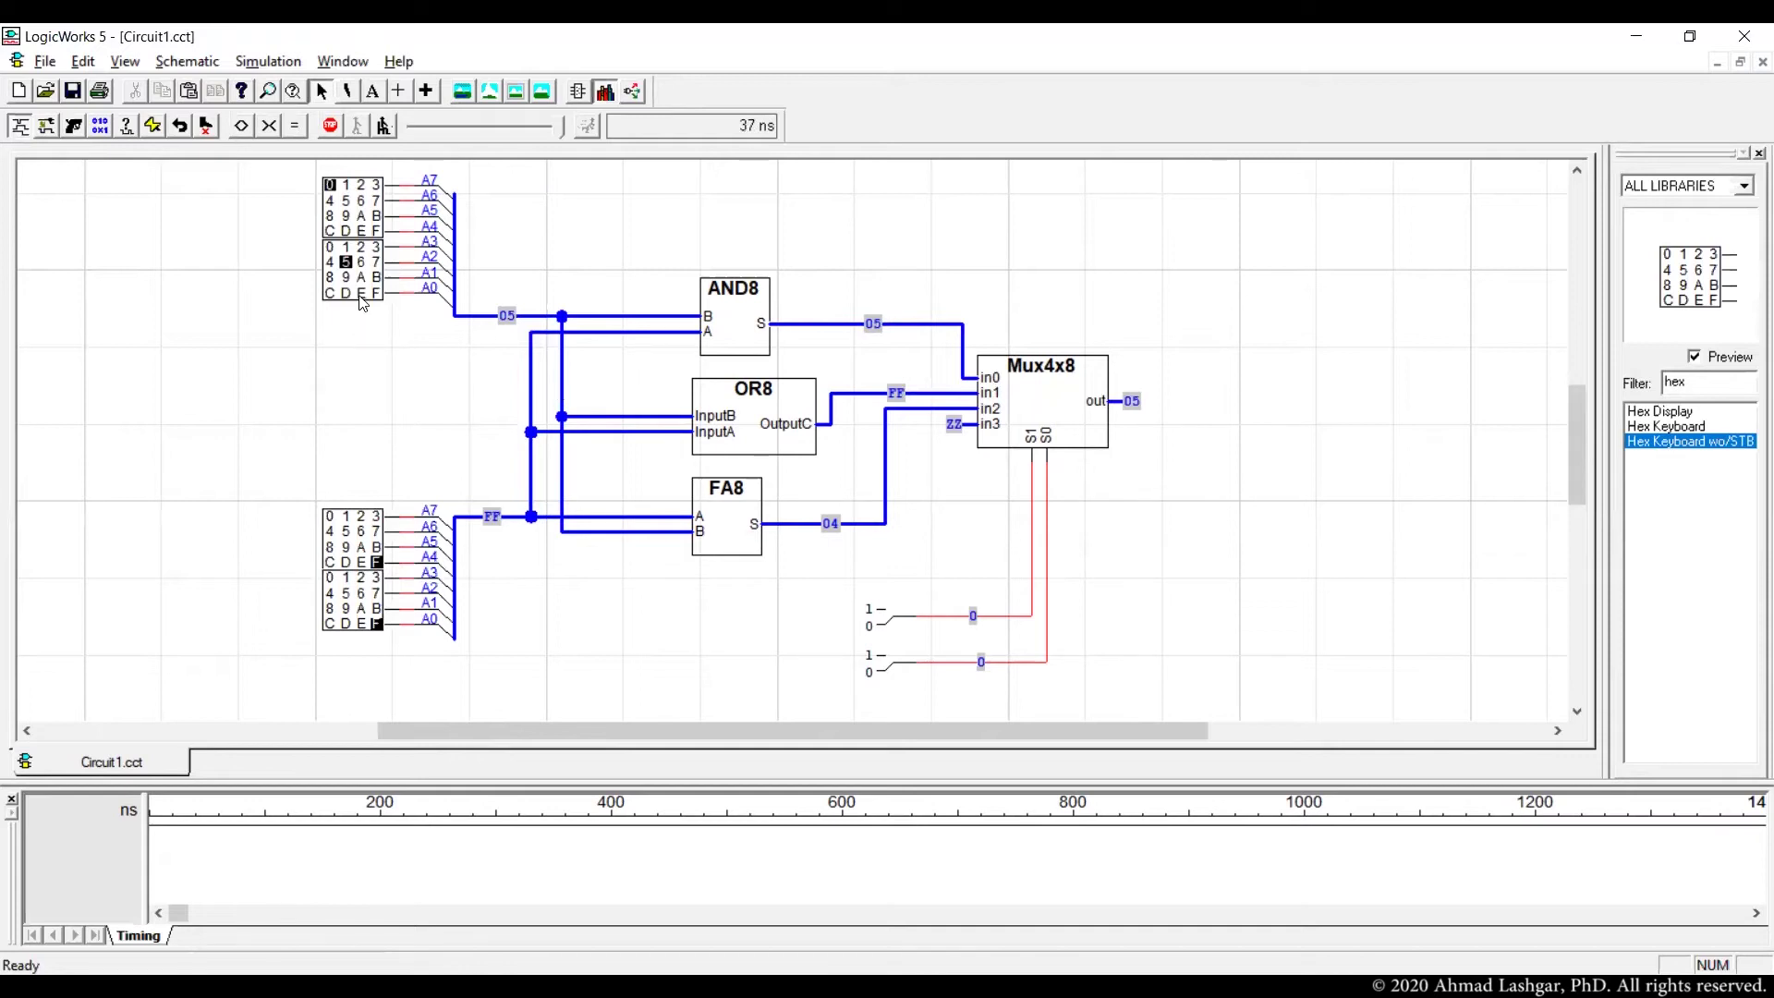
# Test OR8 by switching S0 to 1, setting the B bus to 00 and the A bus to 0F, and check its output bus
pyautogui.click(771, 427)
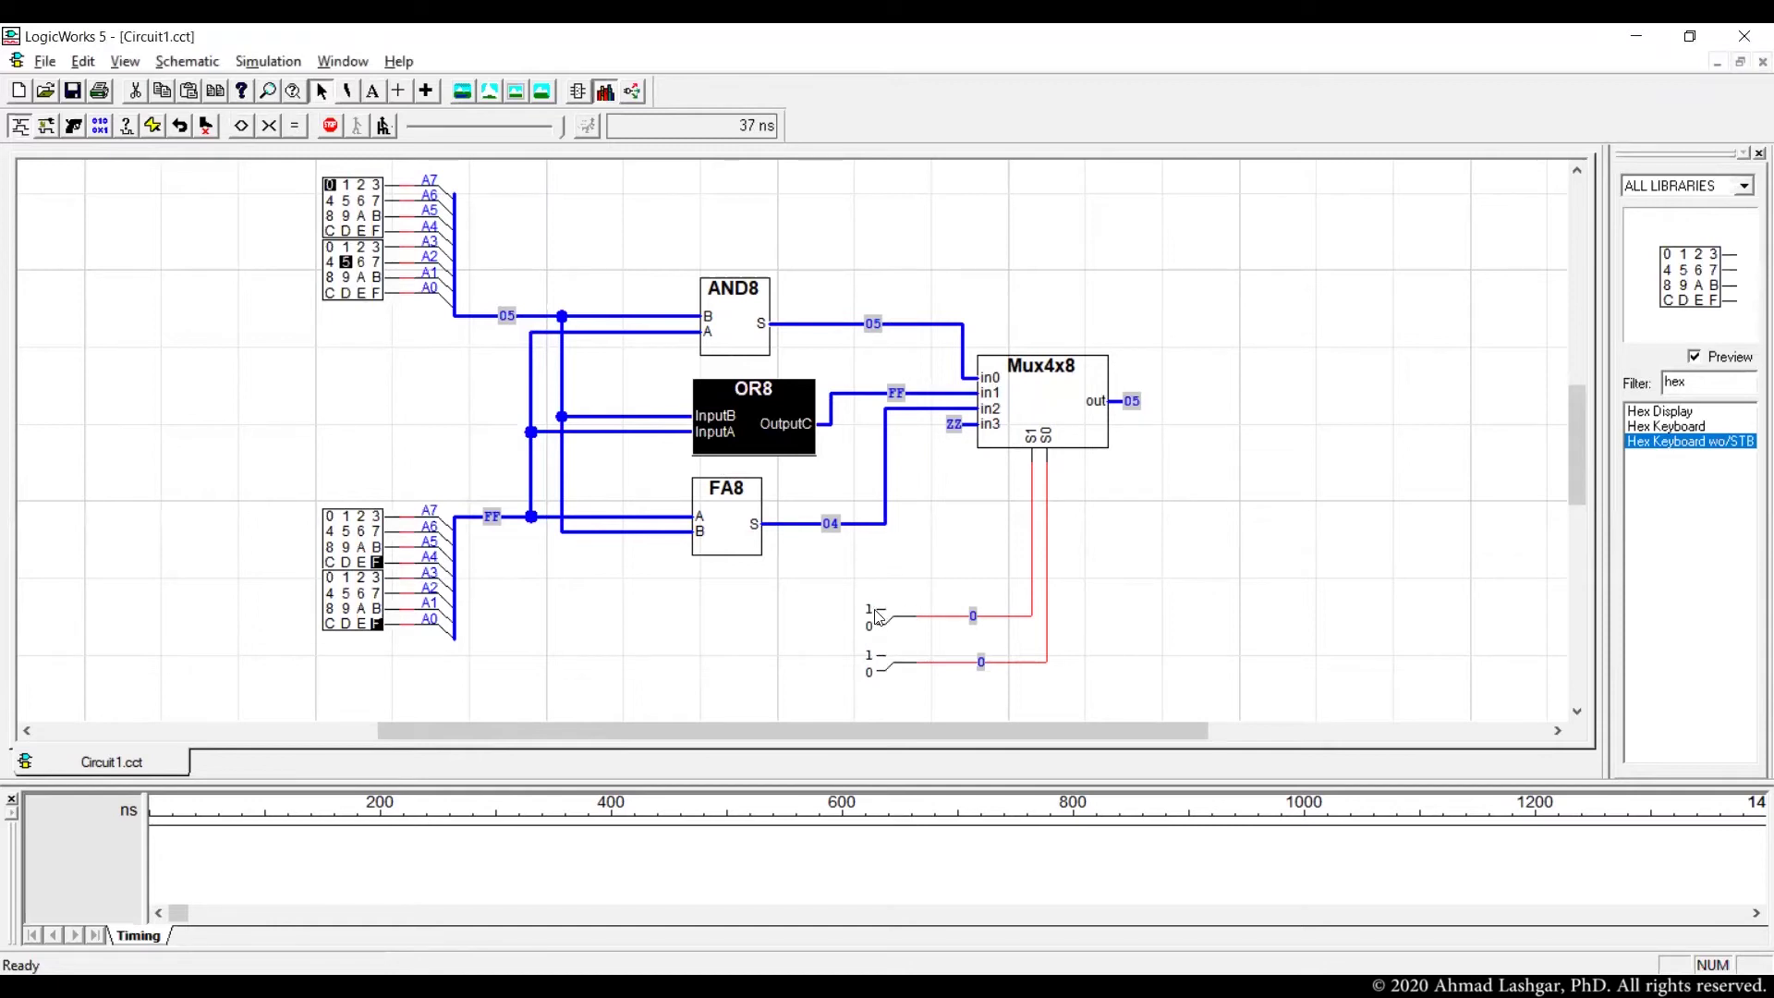
pyautogui.click(885, 667)
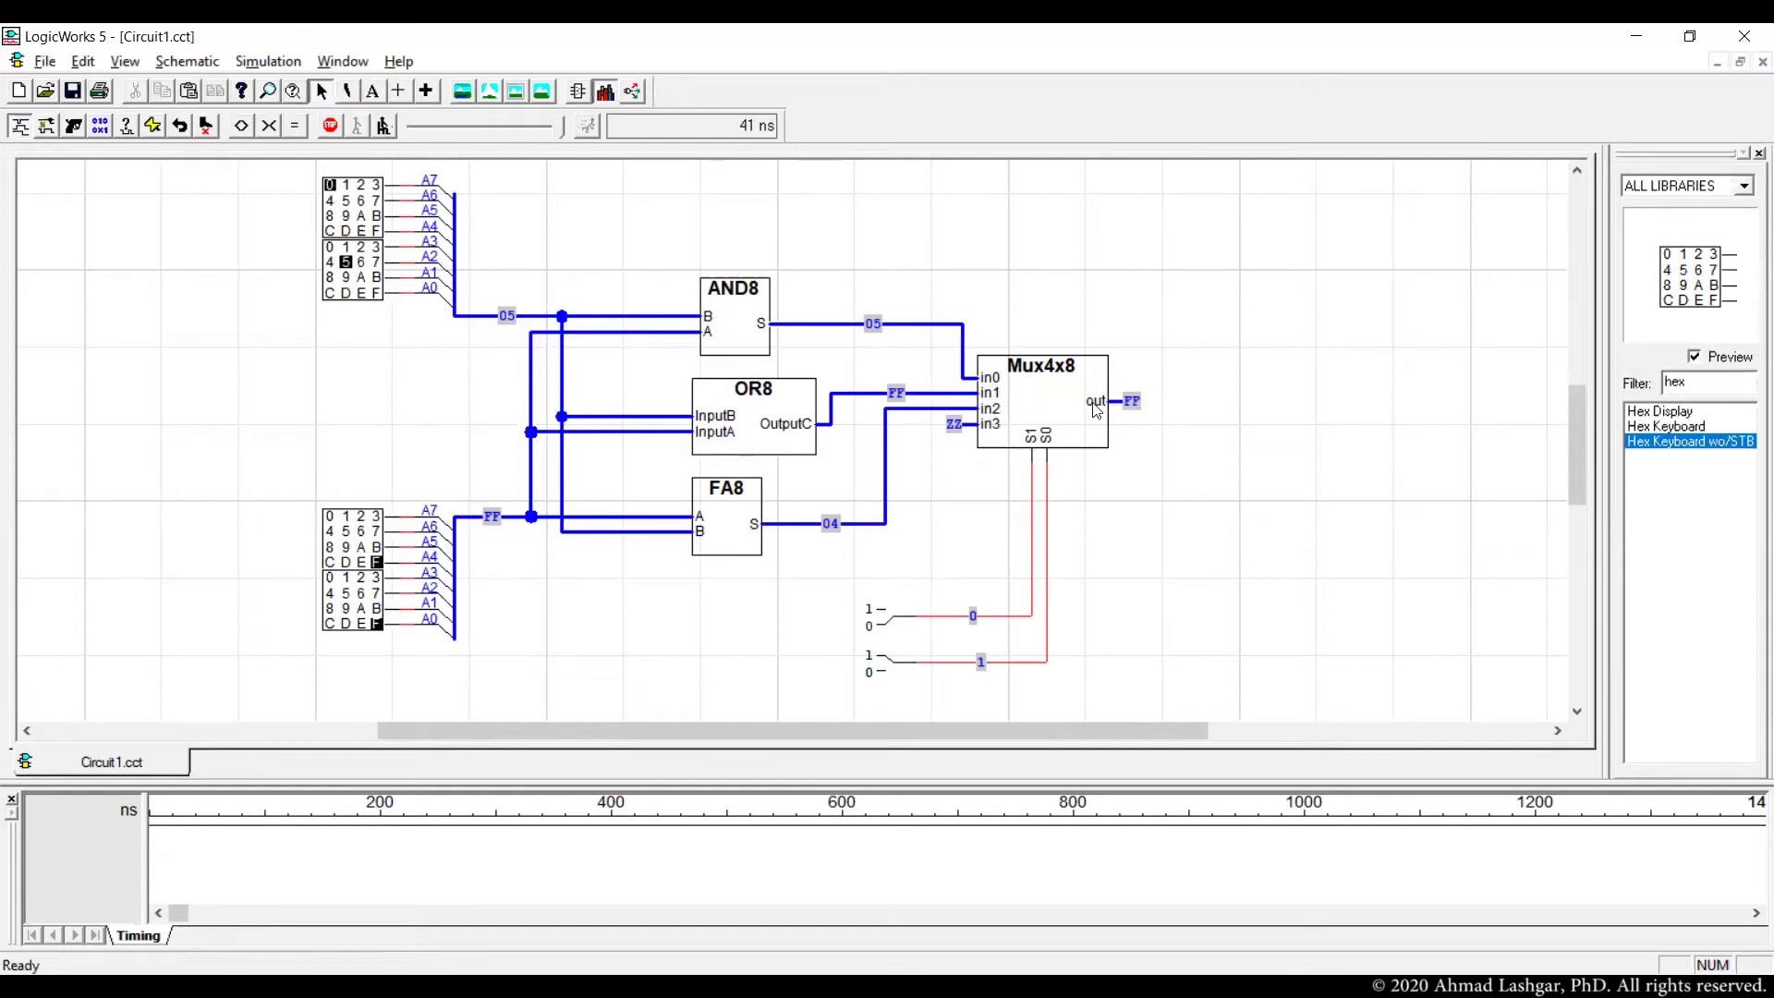
pyautogui.click(329, 516)
pyautogui.click(330, 246)
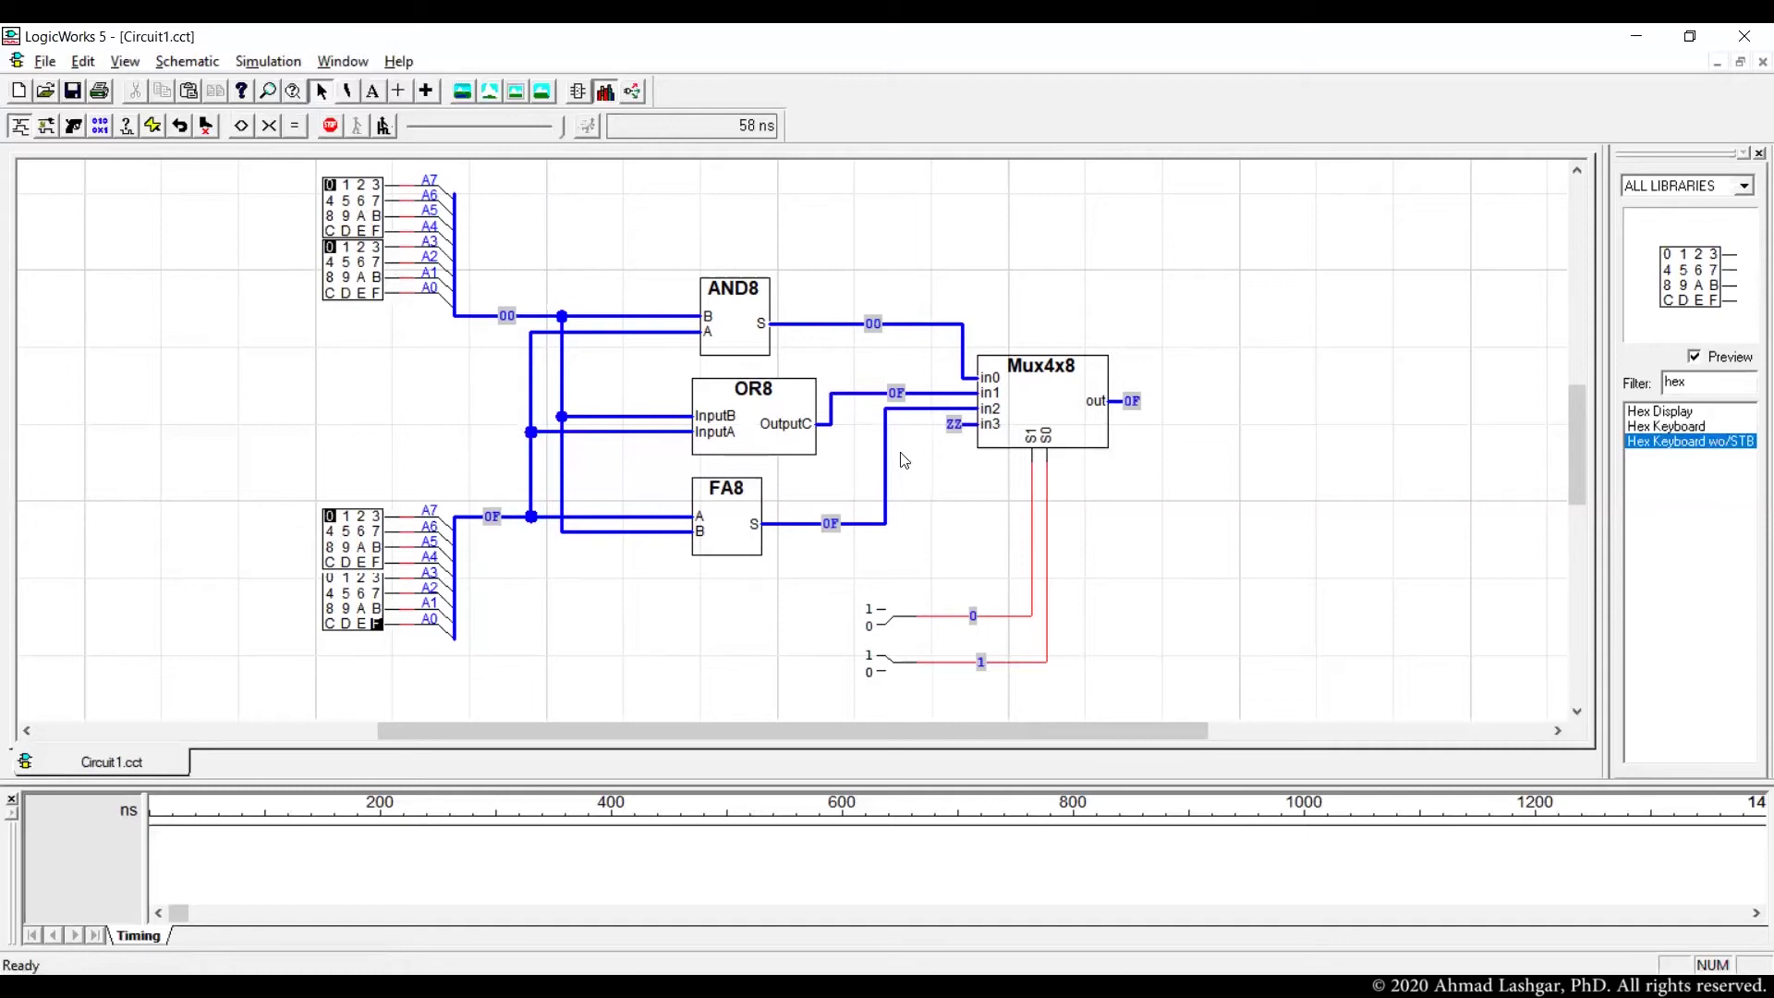
pyautogui.click(857, 397)
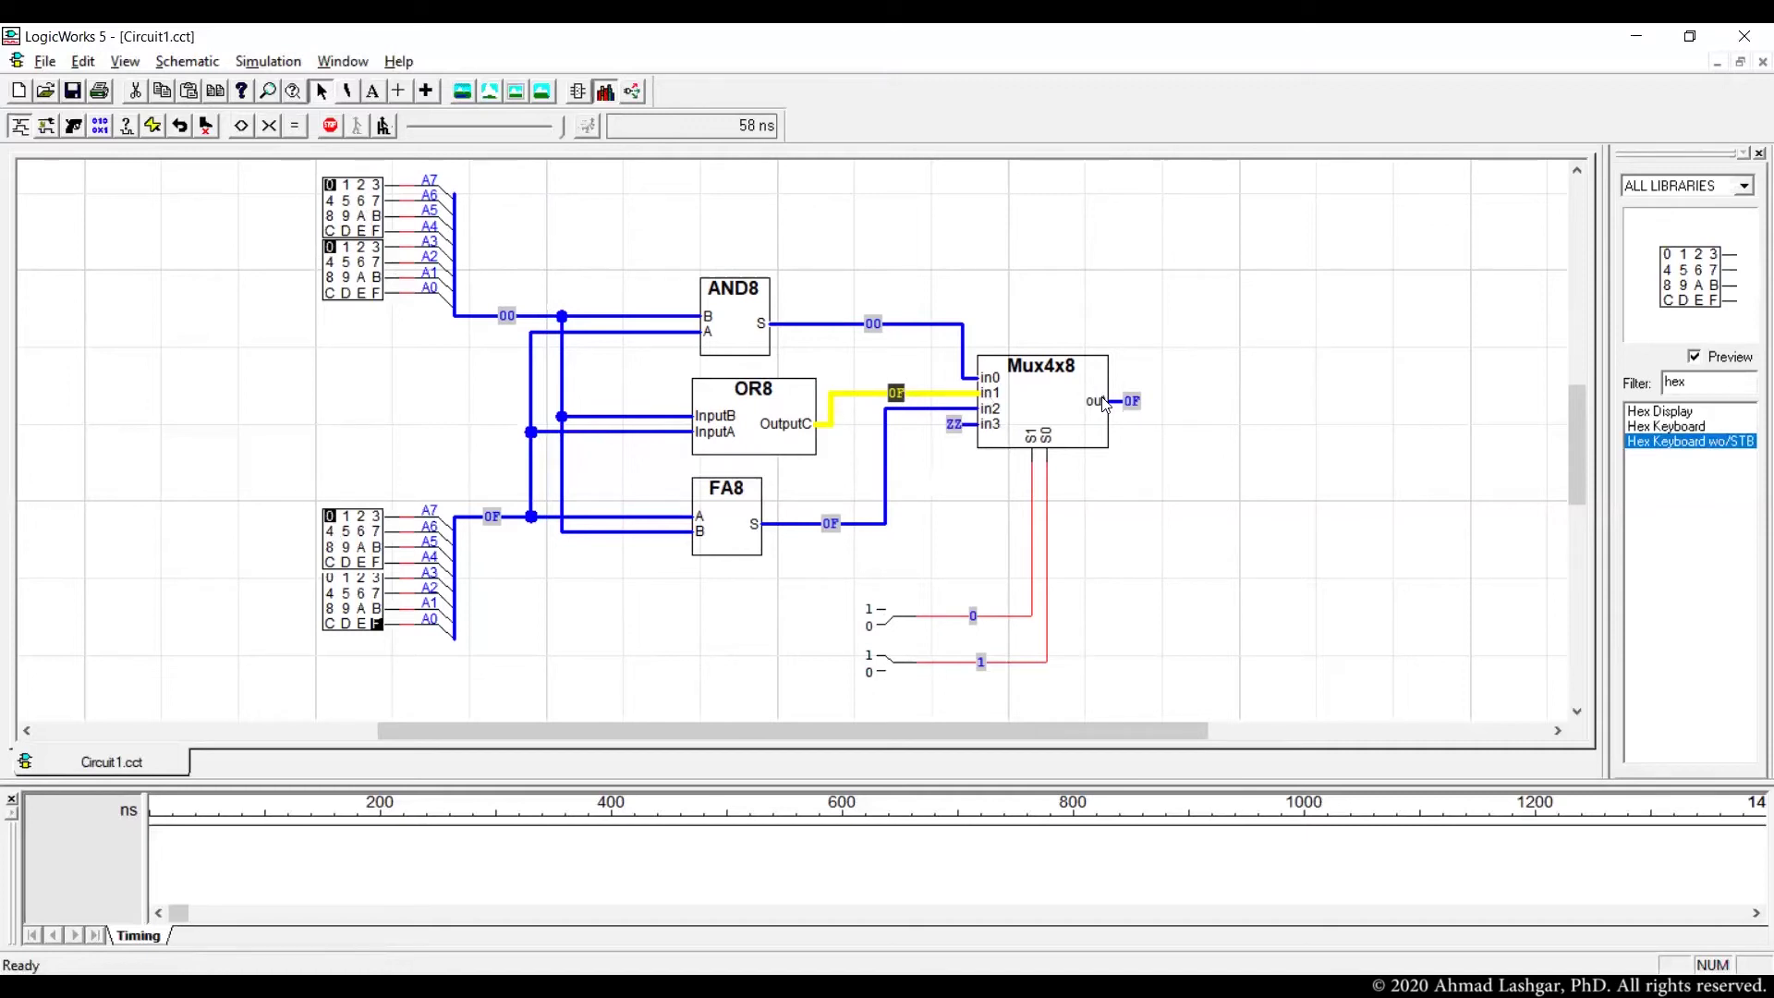
pyautogui.click(1178, 460)
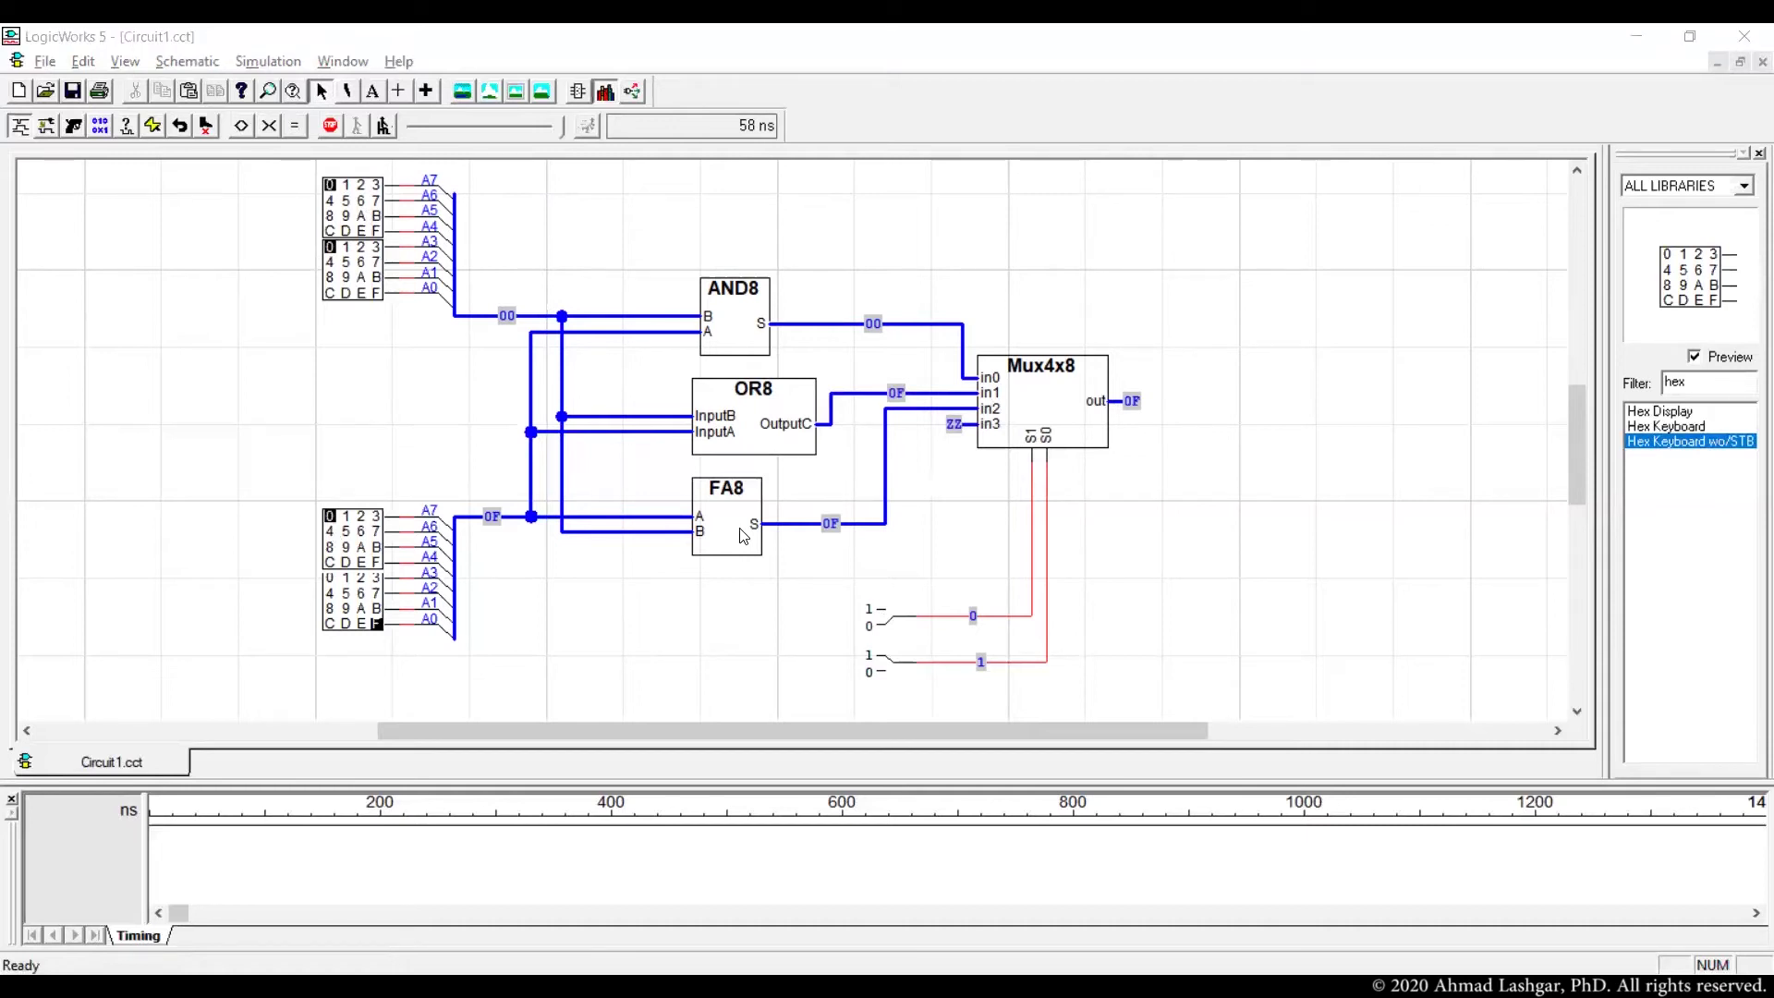
# Test FA8 by switching S1 to 1 and S0 to 0, and set the B bus to 01
pyautogui.click(885, 617)
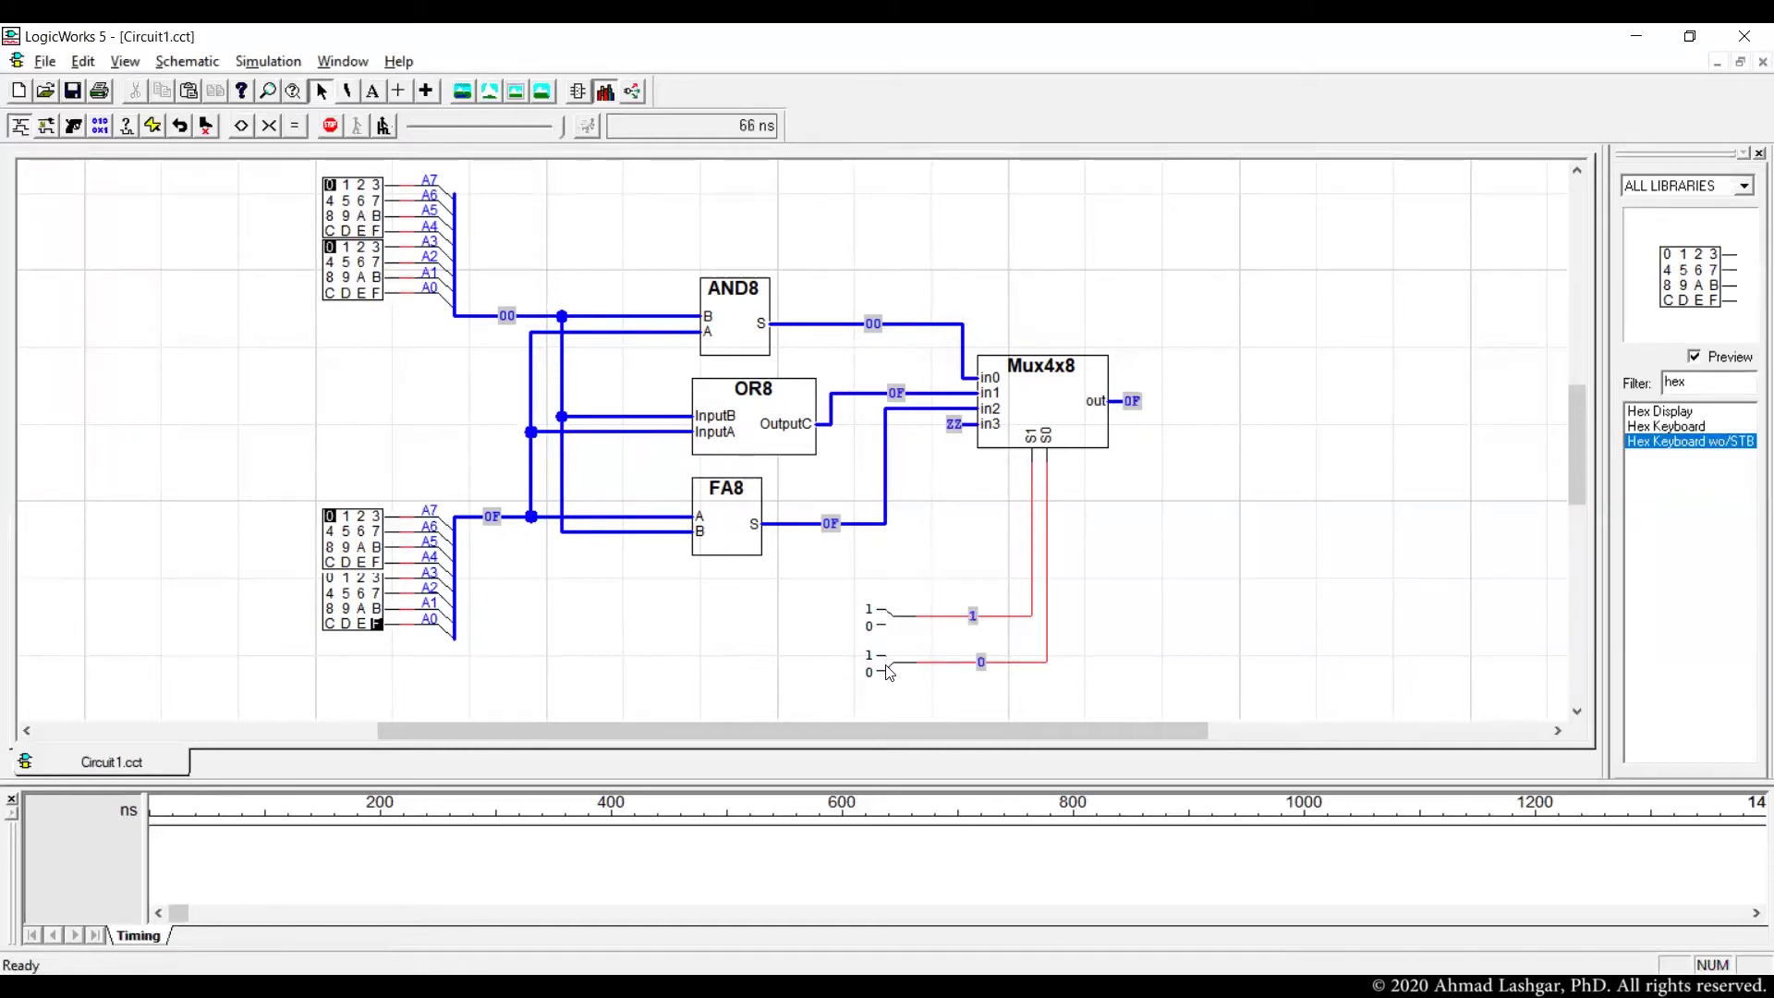
pyautogui.click(867, 525)
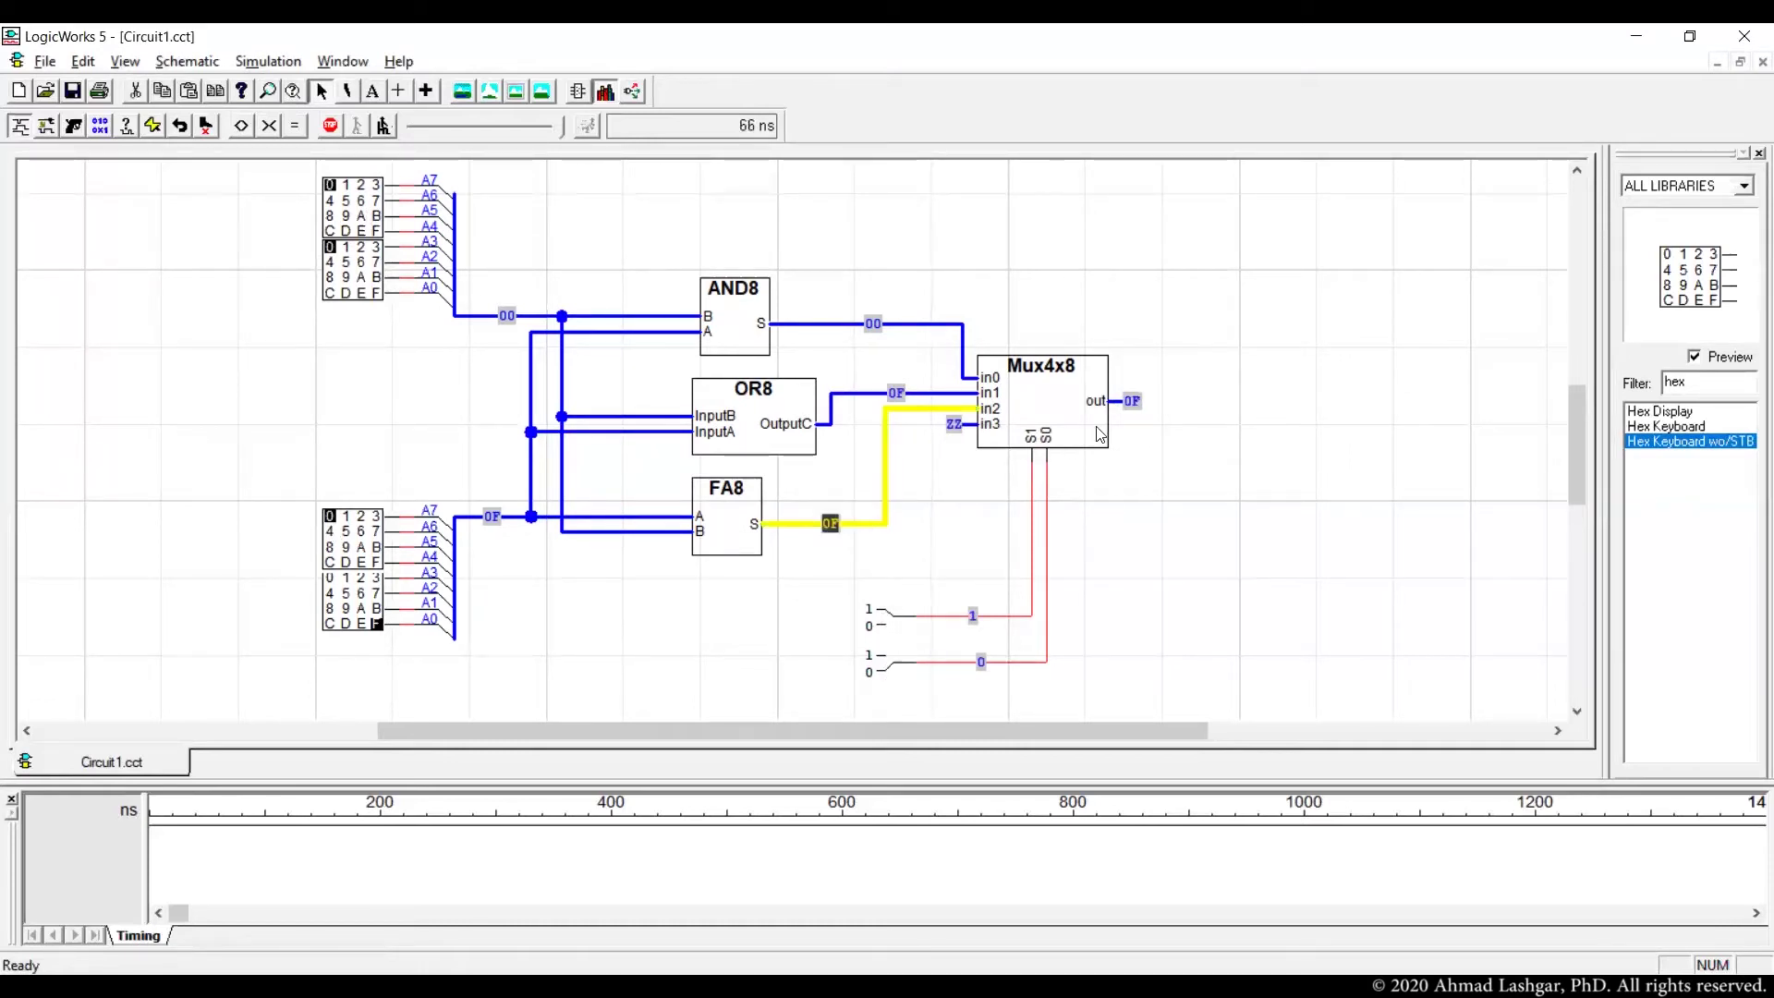
pyautogui.click(346, 248)
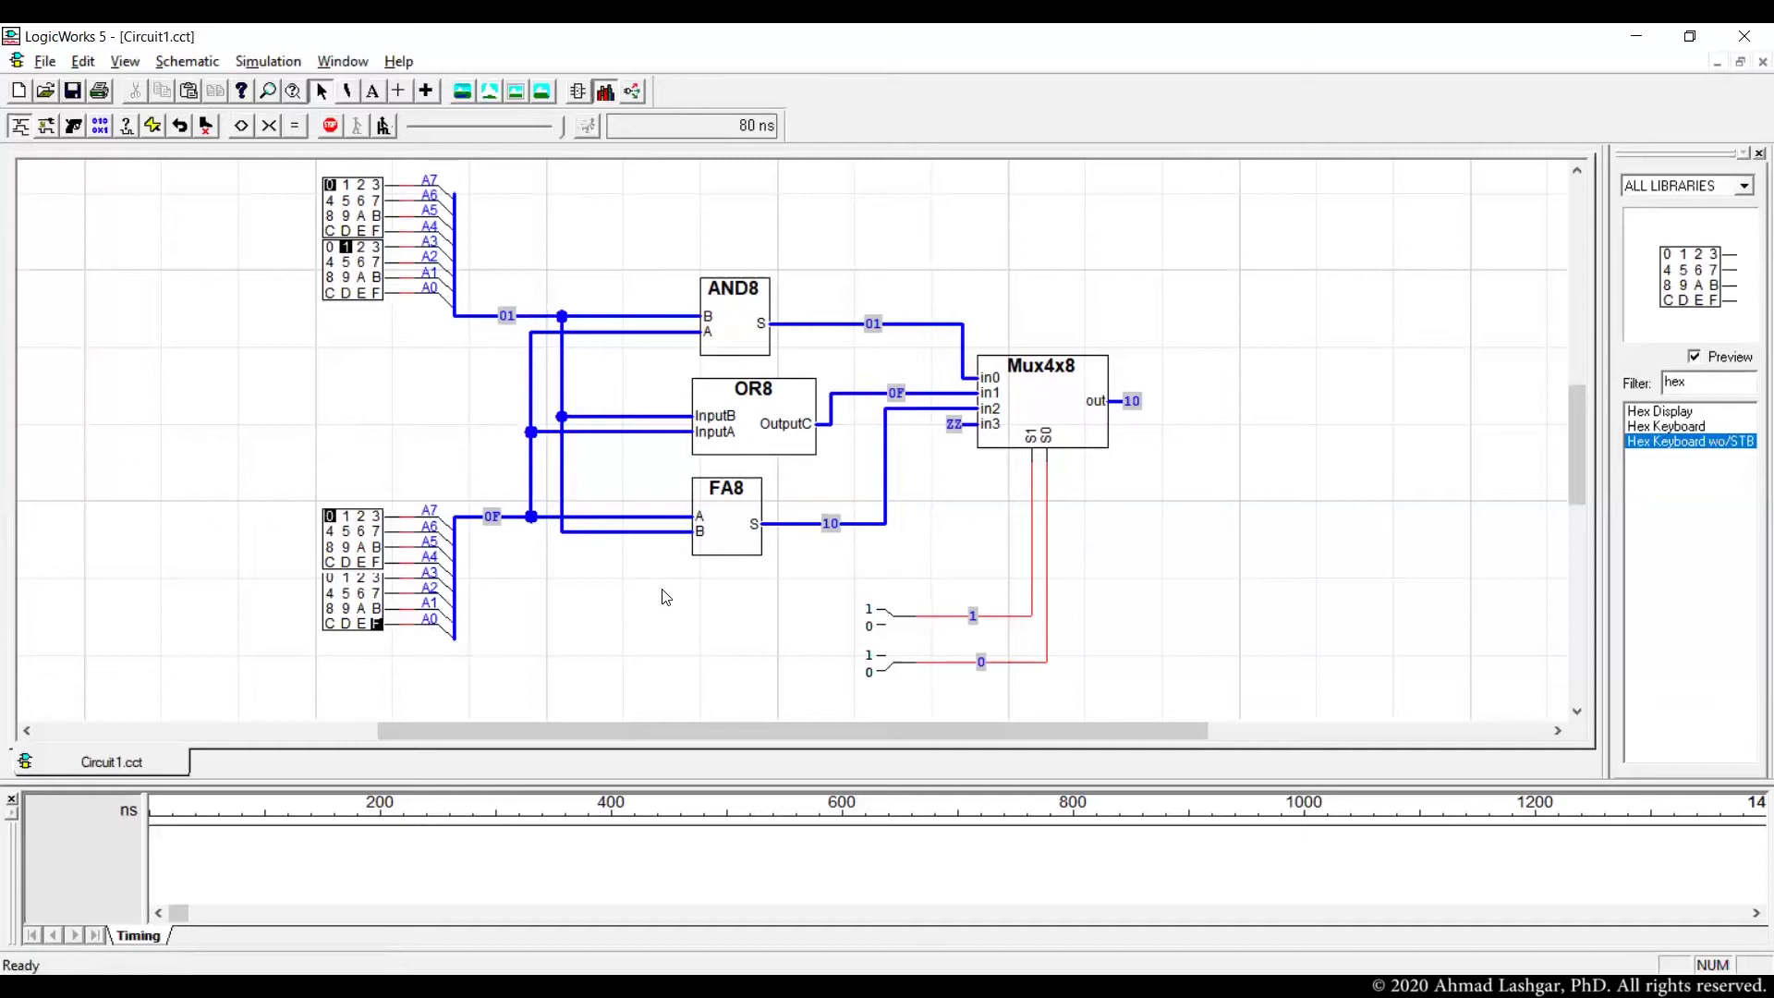
# Check the FA8 output bus by highlighting it, and stop the simulation
pyautogui.click(887, 508)
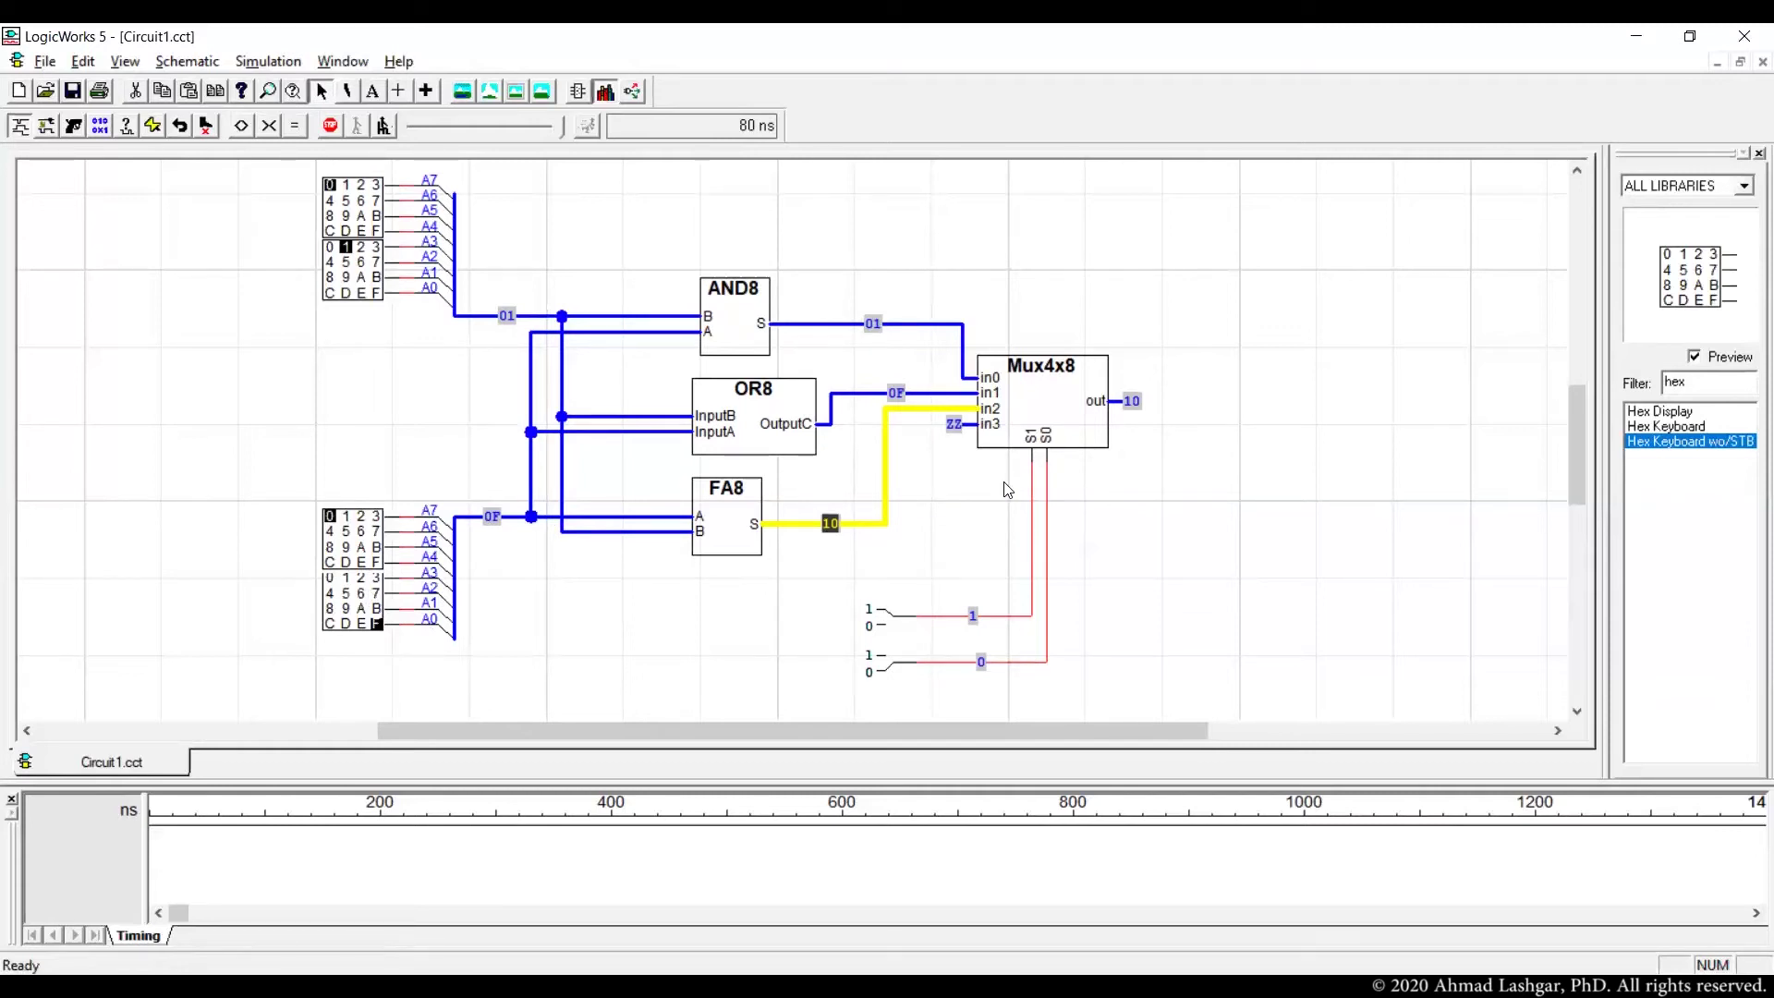
pyautogui.click(331, 126)
# Save the circuit as ALU.cct in a new folder named 03 inside Projects
pyautogui.click(46, 64)
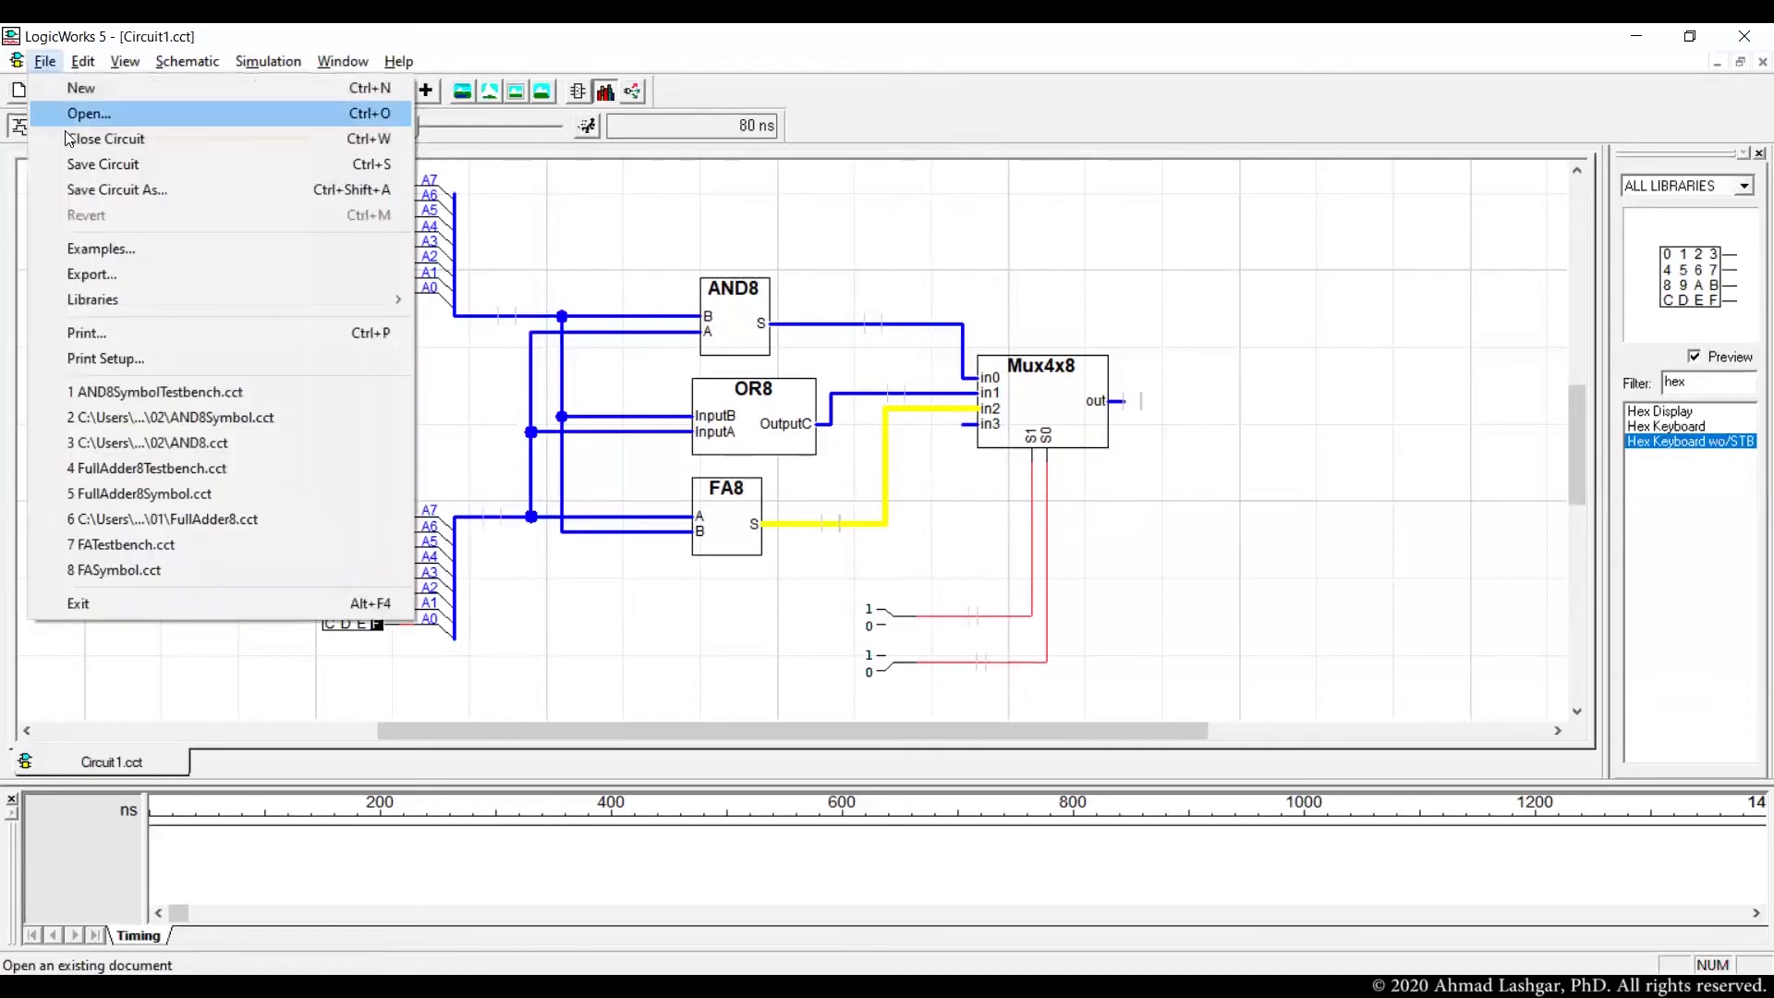
pyautogui.click(146, 166)
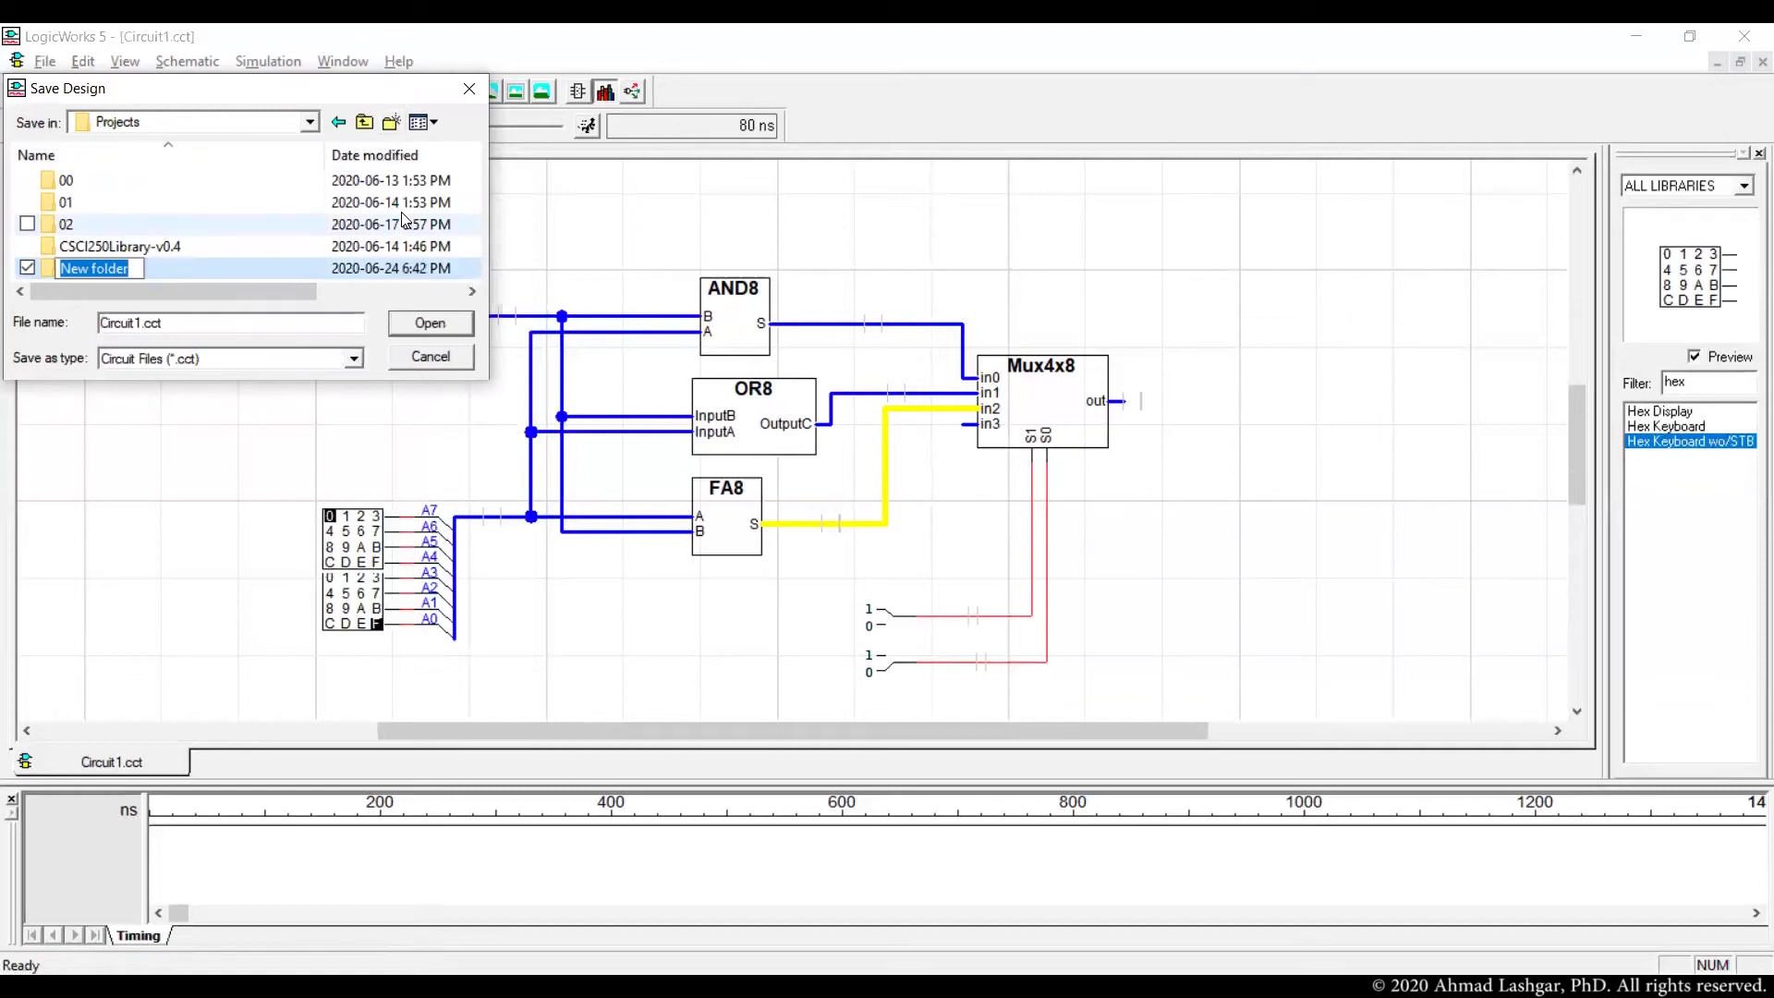
pyautogui.write('03')
pyautogui.press('Return')
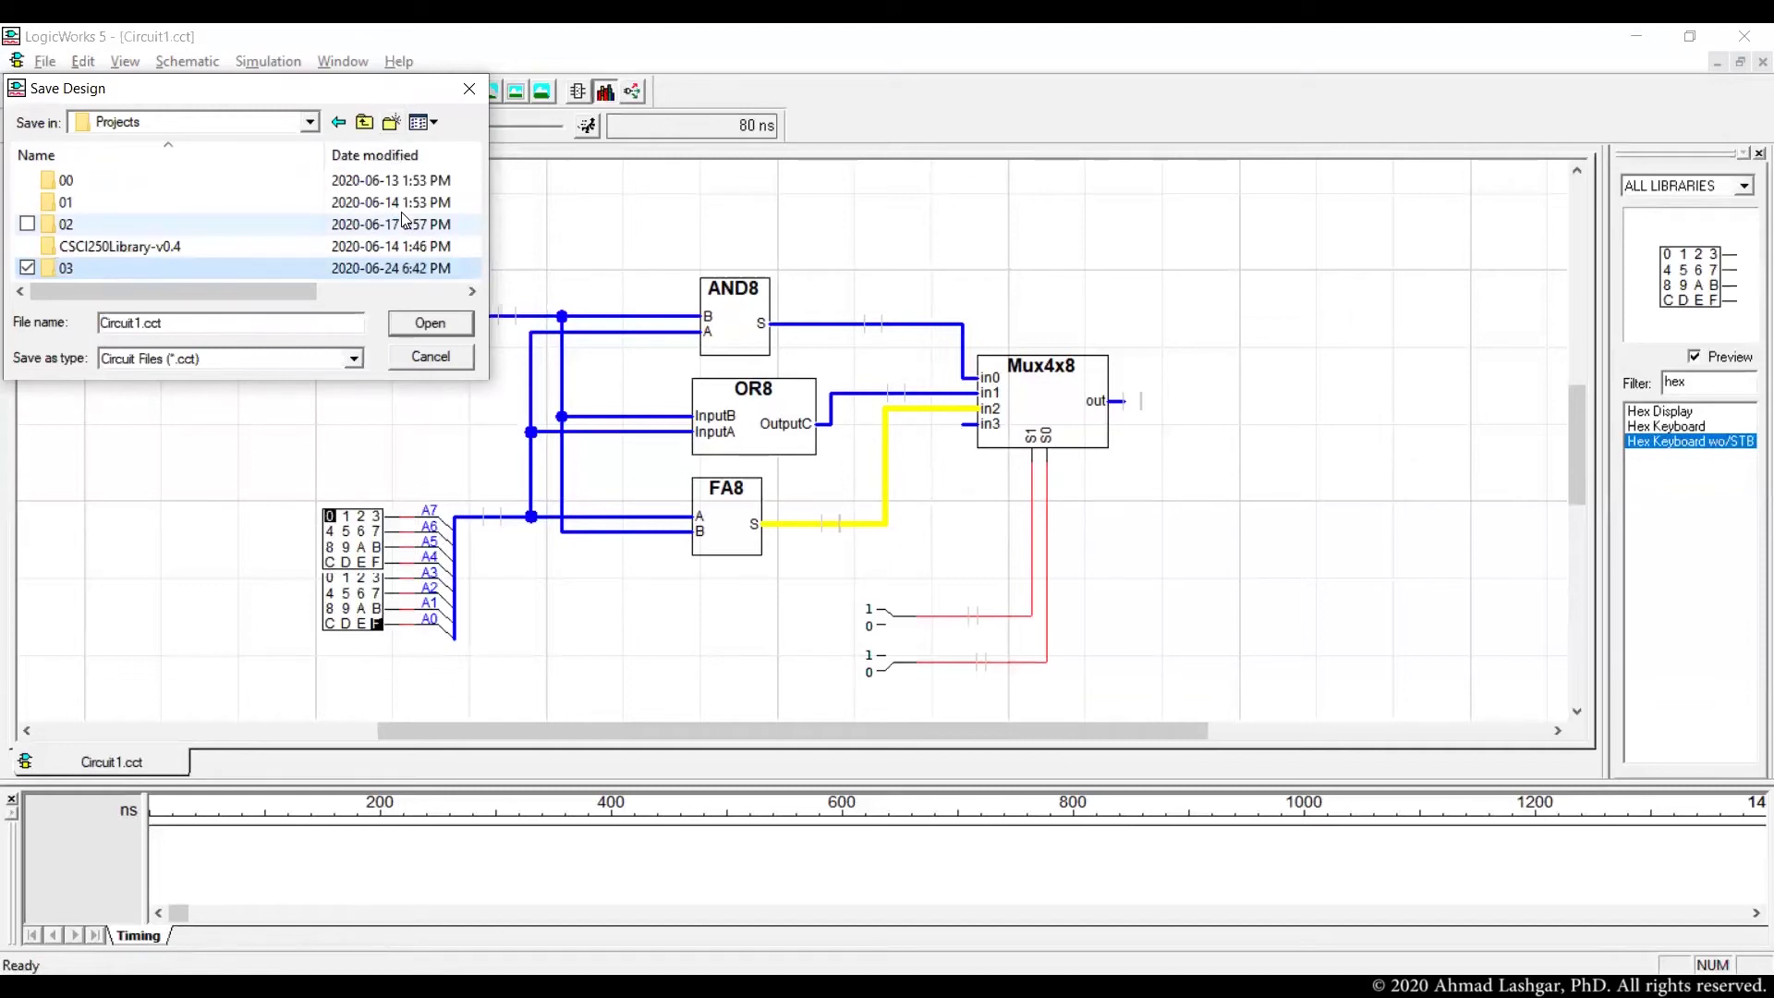
pyautogui.press('Return')
pyautogui.moveTo(141, 323); pyautogui.dragTo(82, 324)
pyautogui.write('ALU')
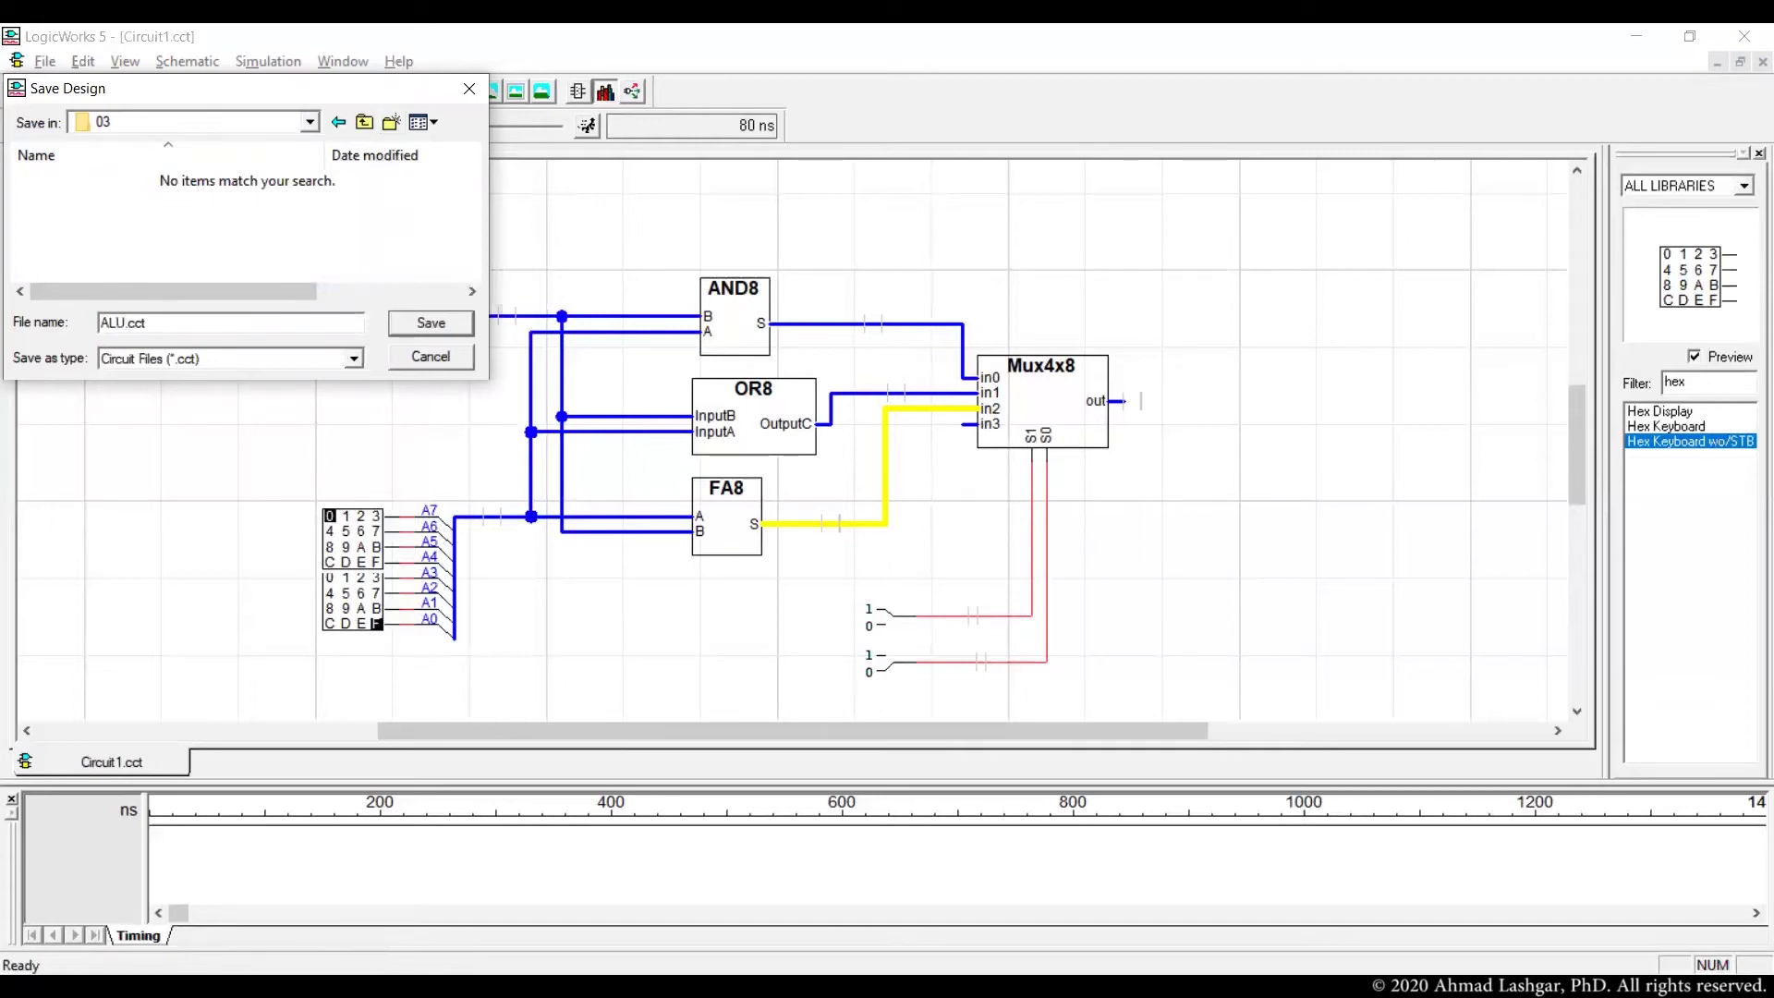
pyautogui.press('Return')
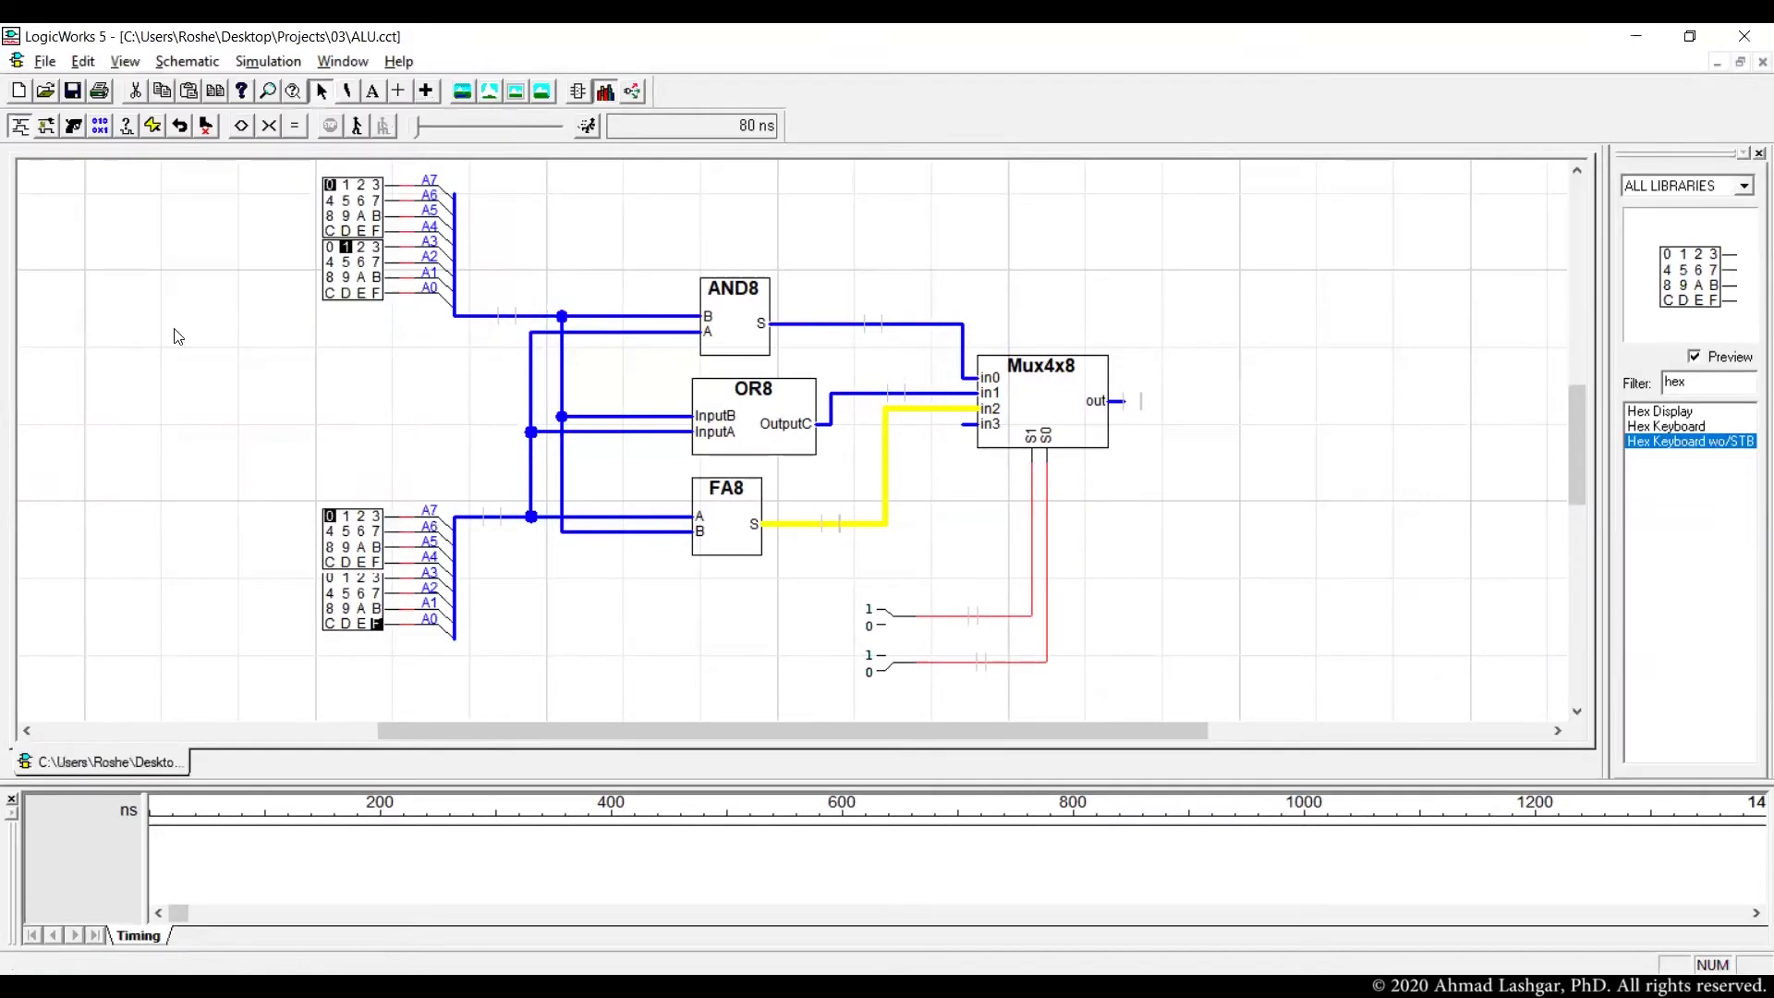
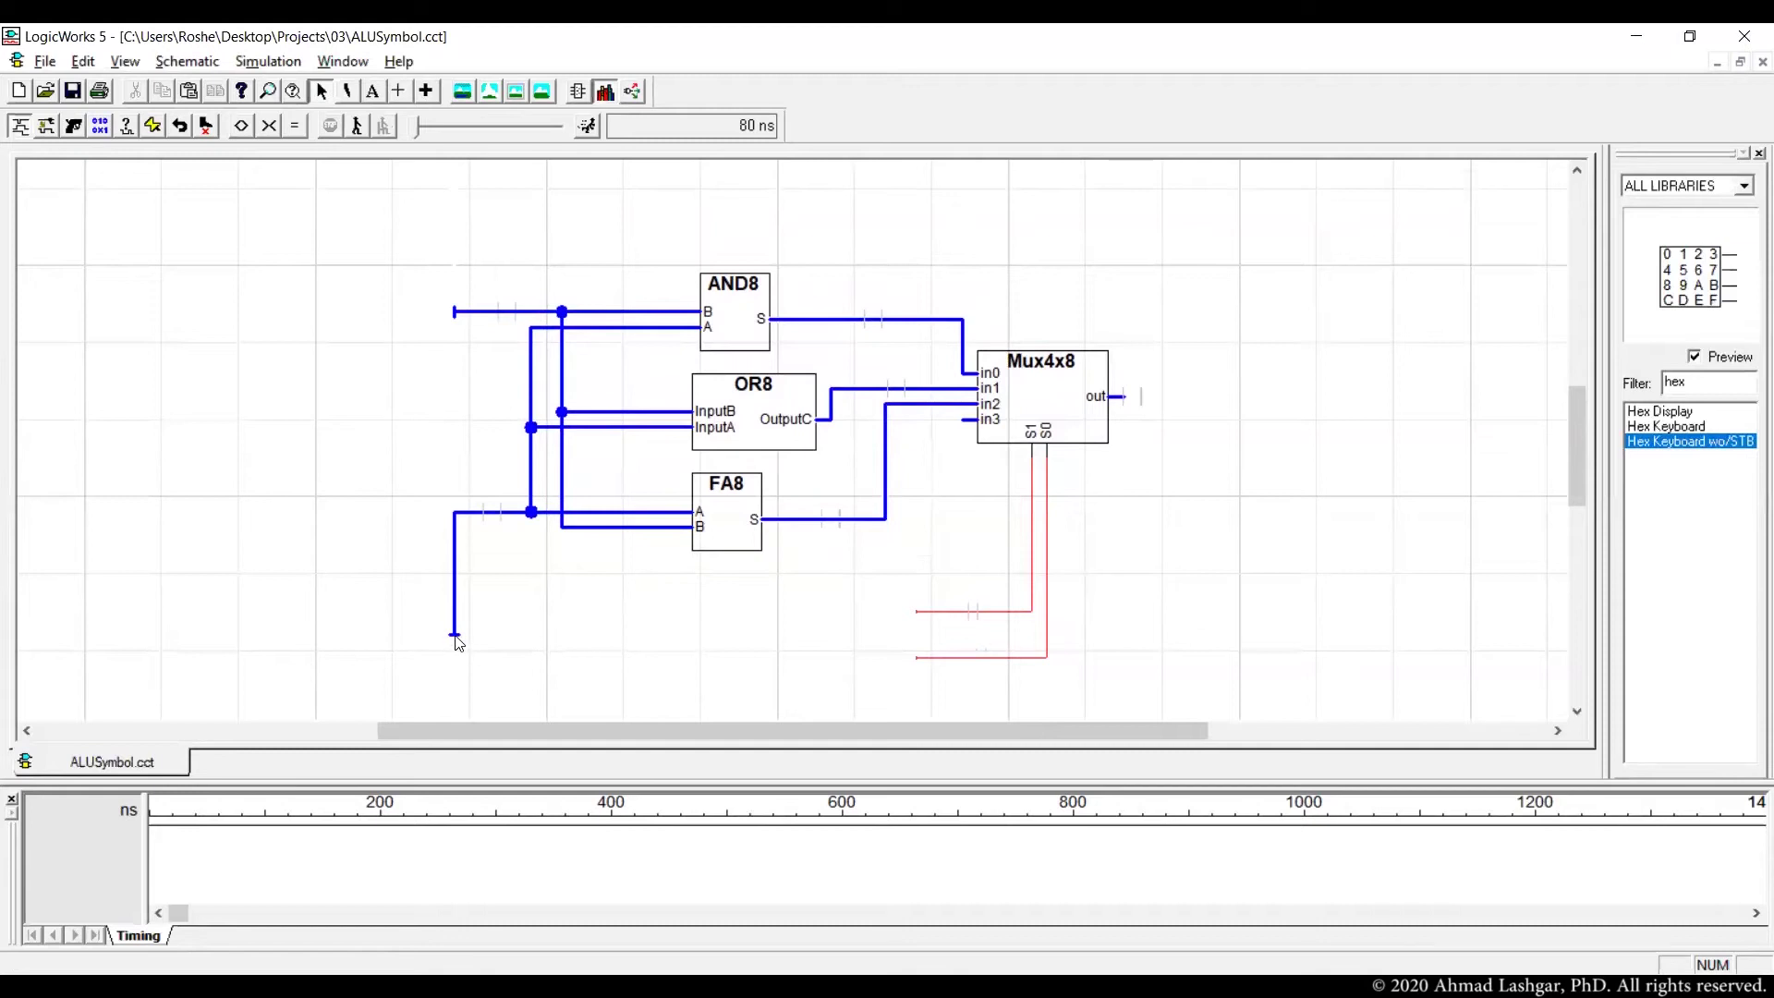
# Remove the leftover vertical stub of the lower input bus and lengthen the Mux4x8 output bus
pyautogui.press('Delete')
pyautogui.moveTo(1127, 403); pyautogui.dragTo(1200, 397)
# Filter the parts for port, and attach a horizontally flipped Port In 8 to the B input bus
pyautogui.moveTo(1622, 361); pyautogui.dragTo(1613, 363)
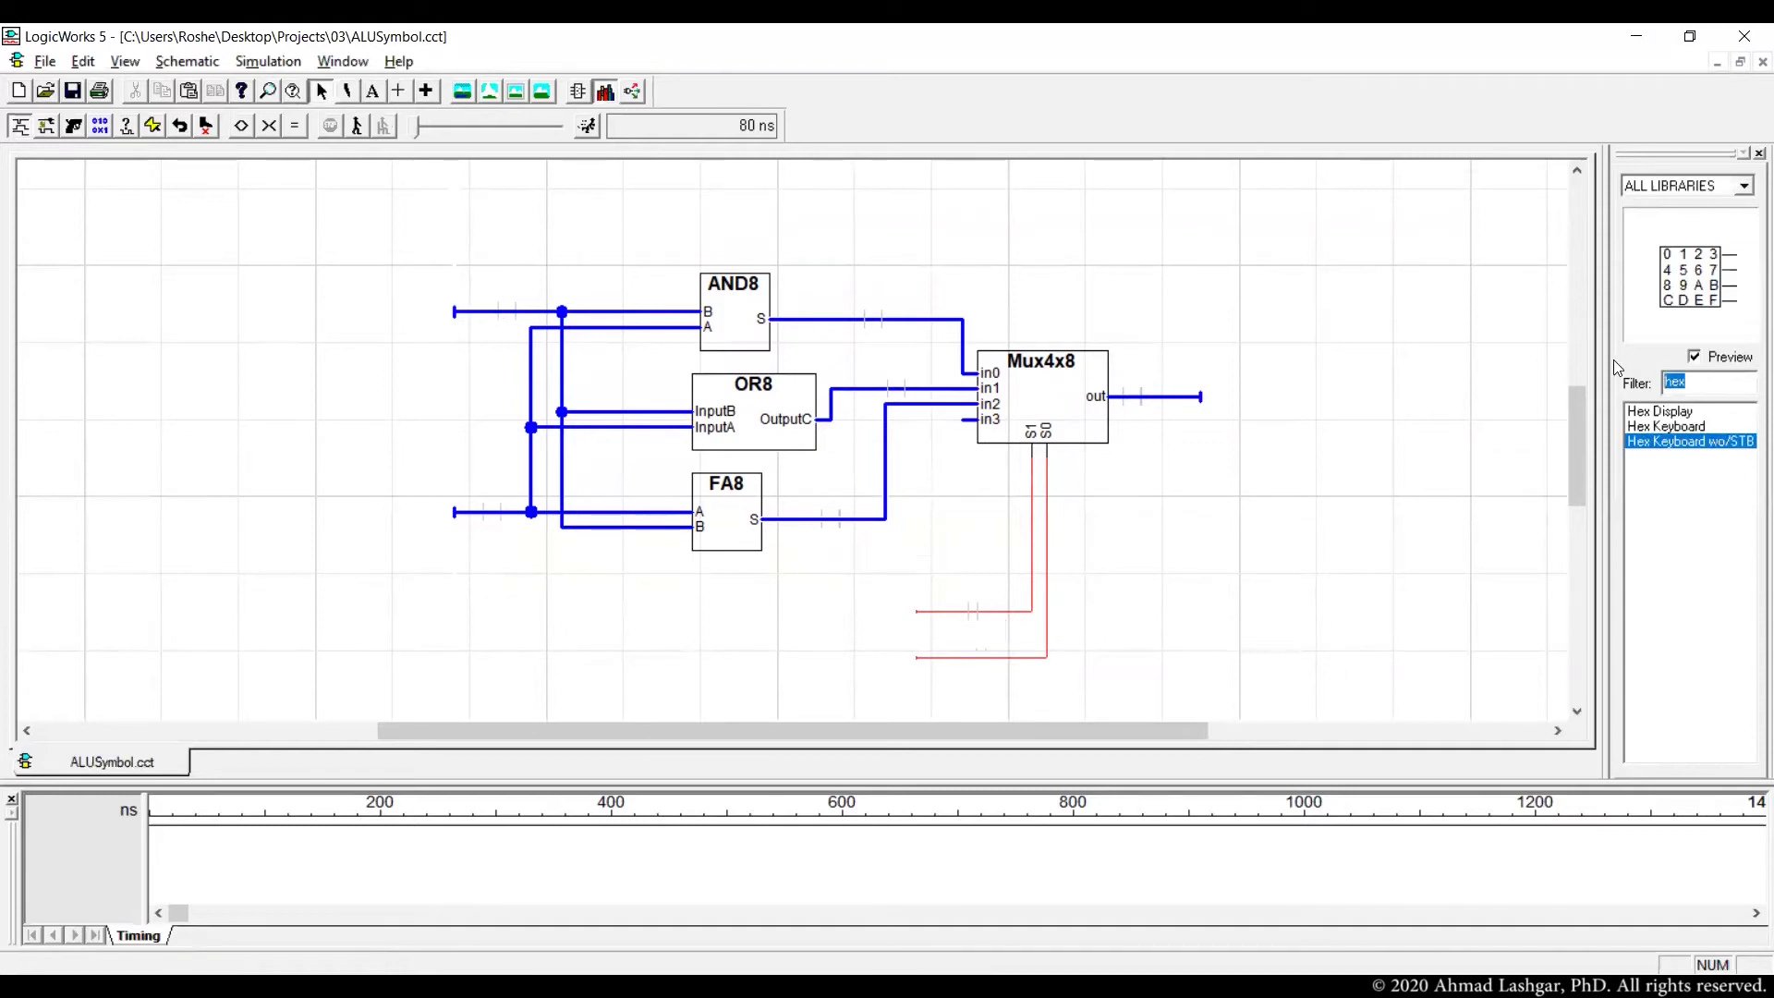
pyautogui.write('port')
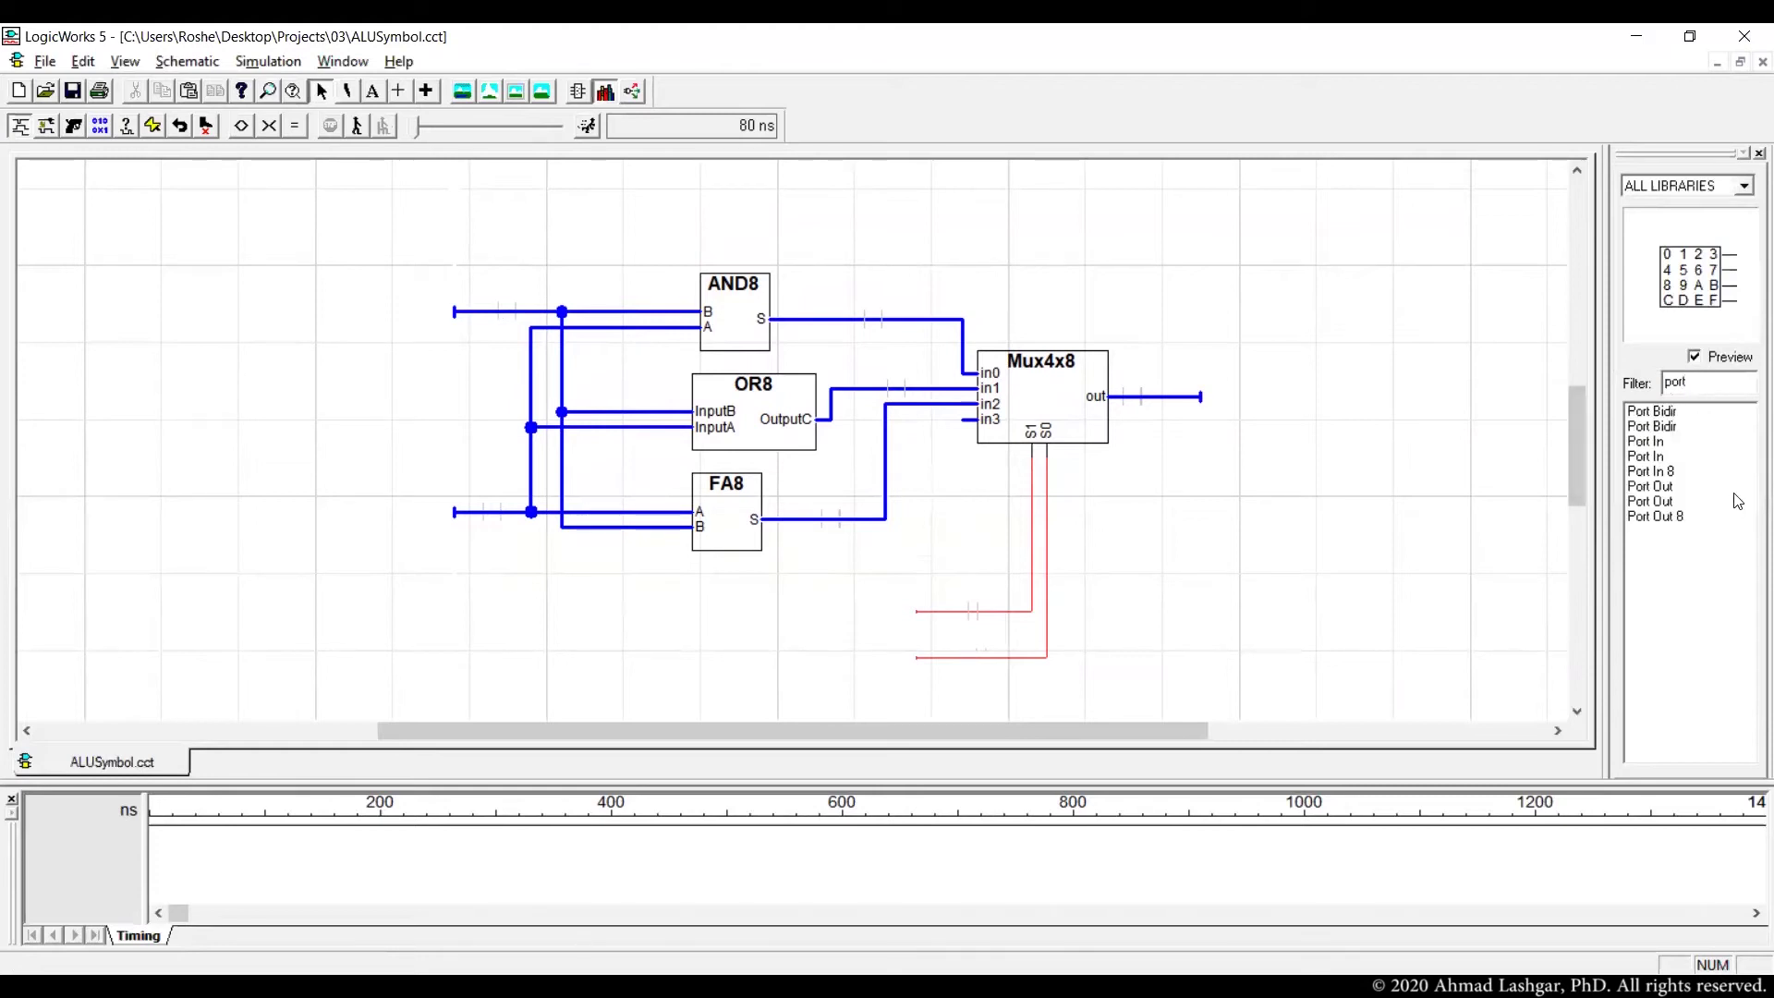
pyautogui.click(1663, 478)
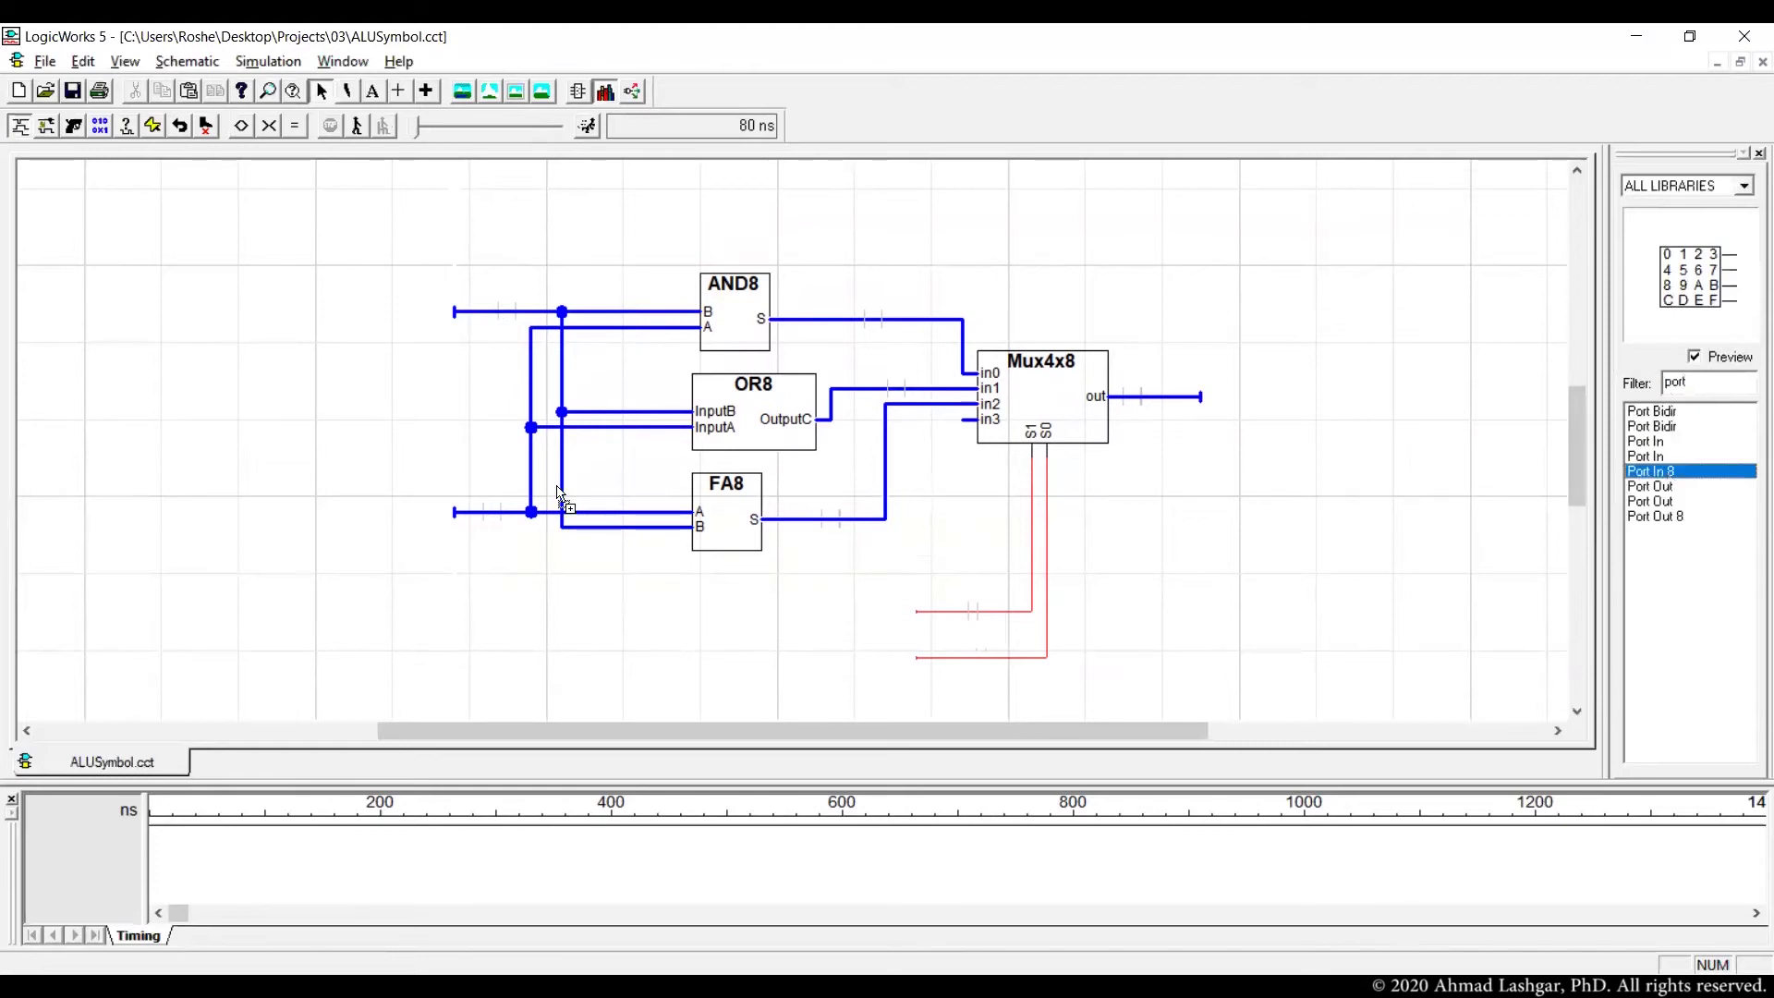
pyautogui.click(381, 325)
pyautogui.rightClick(373, 316)
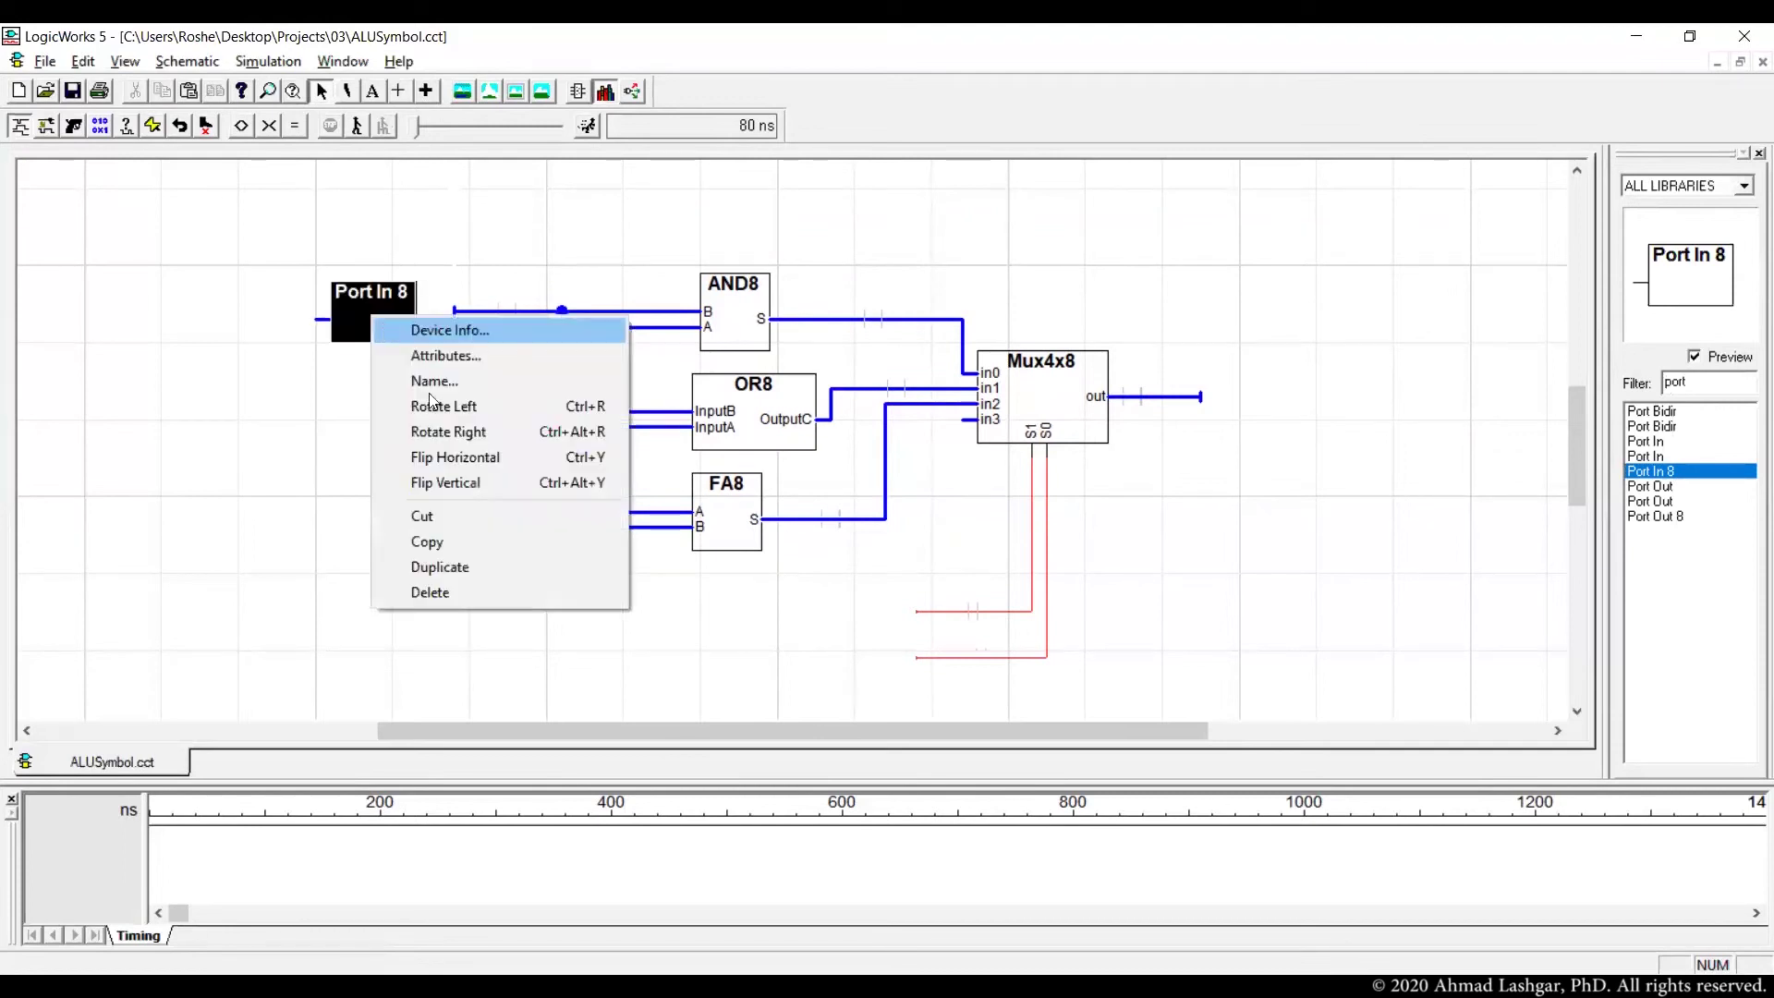
pyautogui.click(482, 458)
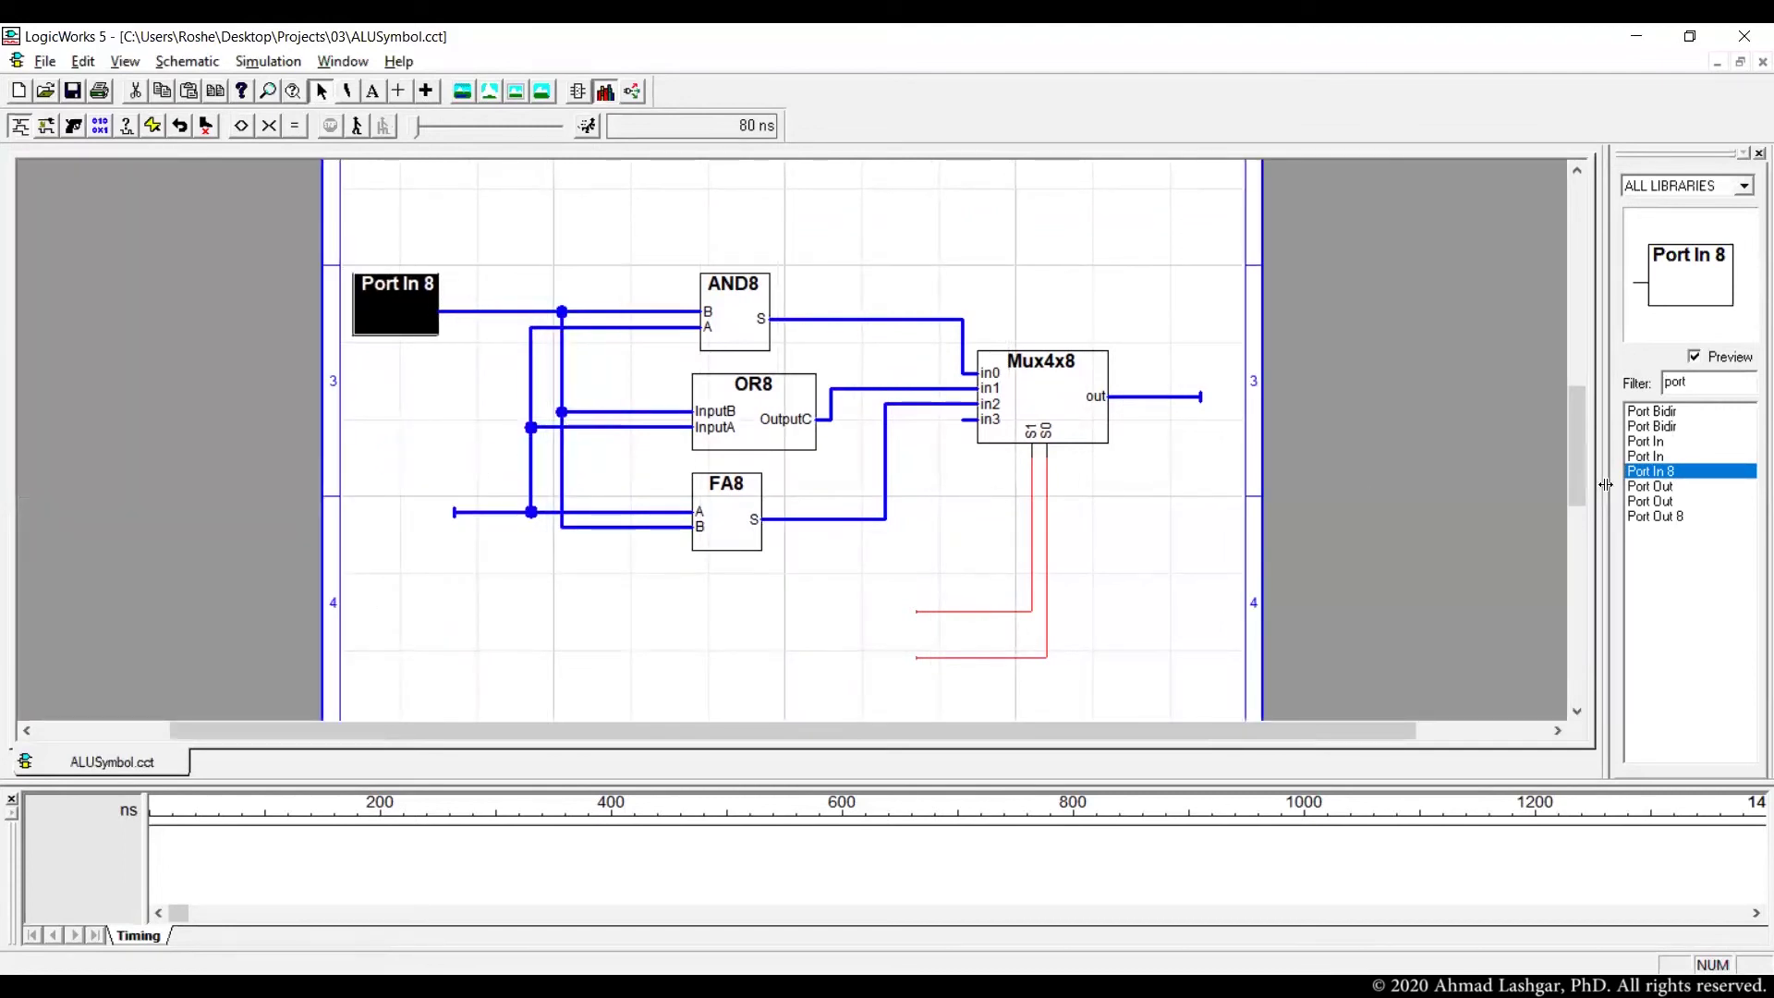
# Add a second Port In 8, flip it horizontally and move it onto the end of the lower input bus
pyautogui.click(1649, 472)
pyautogui.click(353, 504)
pyautogui.rightClick(354, 503)
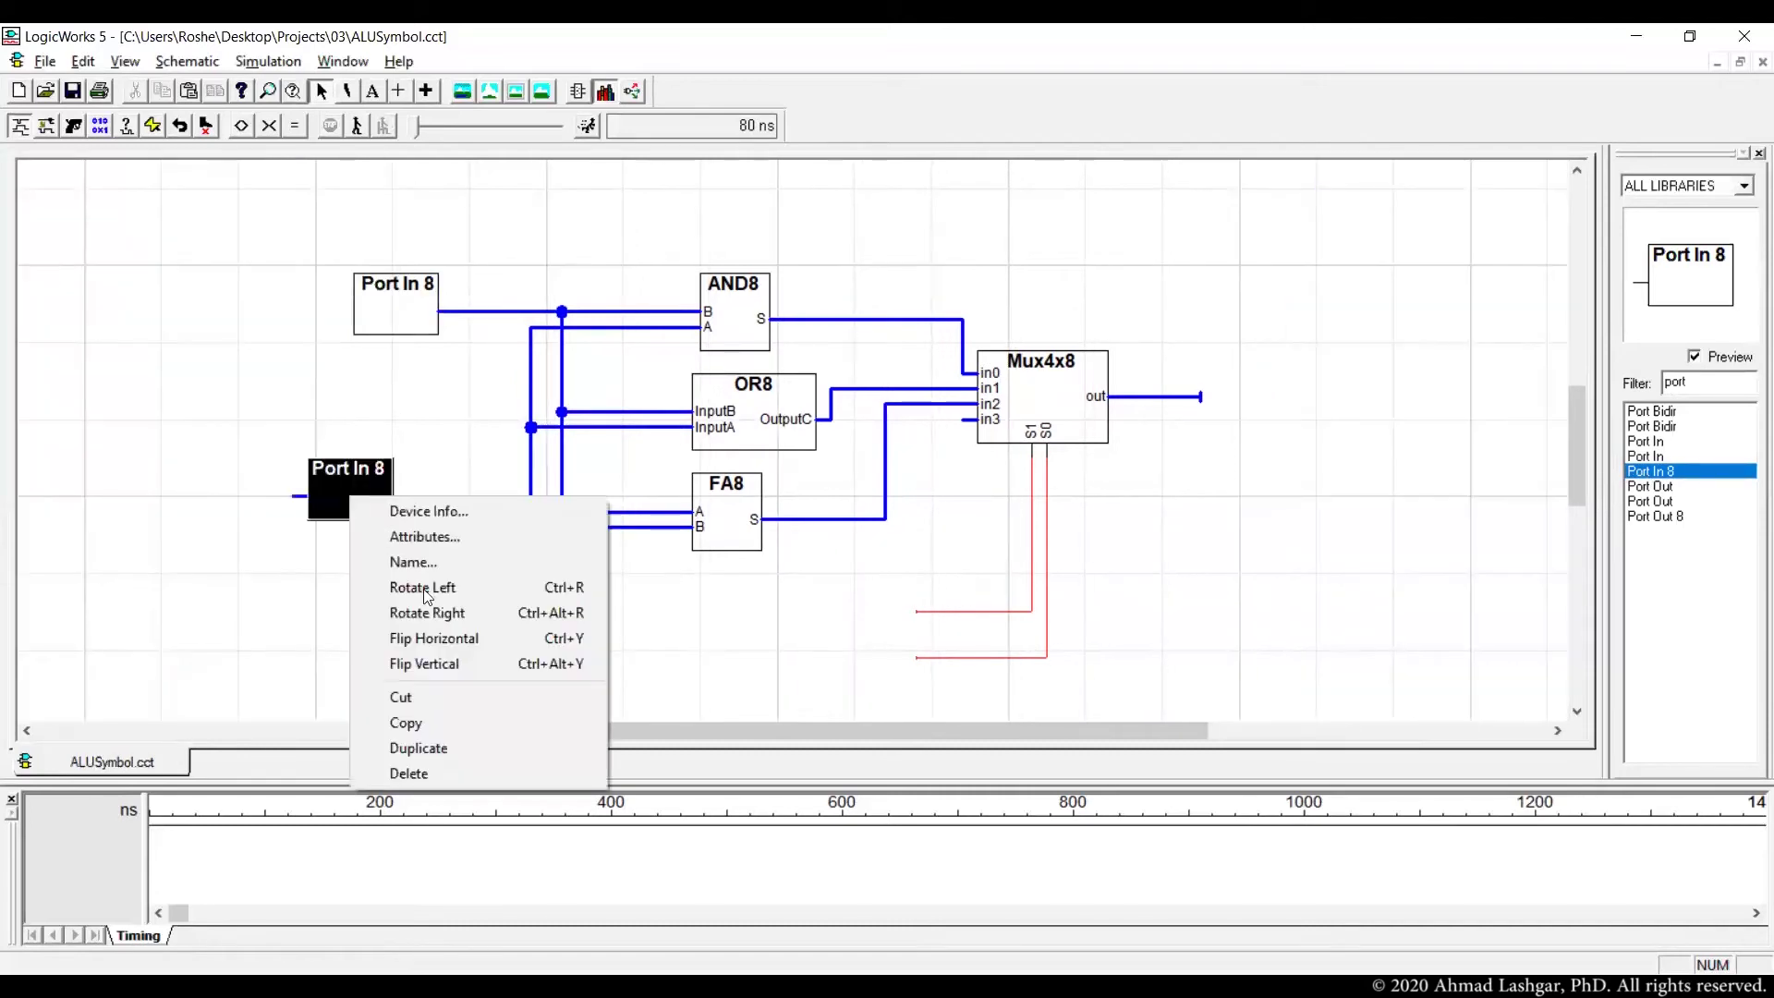
pyautogui.click(467, 641)
pyautogui.press('Right')
pyautogui.press('Right')
pyautogui.press('Right')
pyautogui.press('Right')
pyautogui.press('Right')
pyautogui.press('Down')
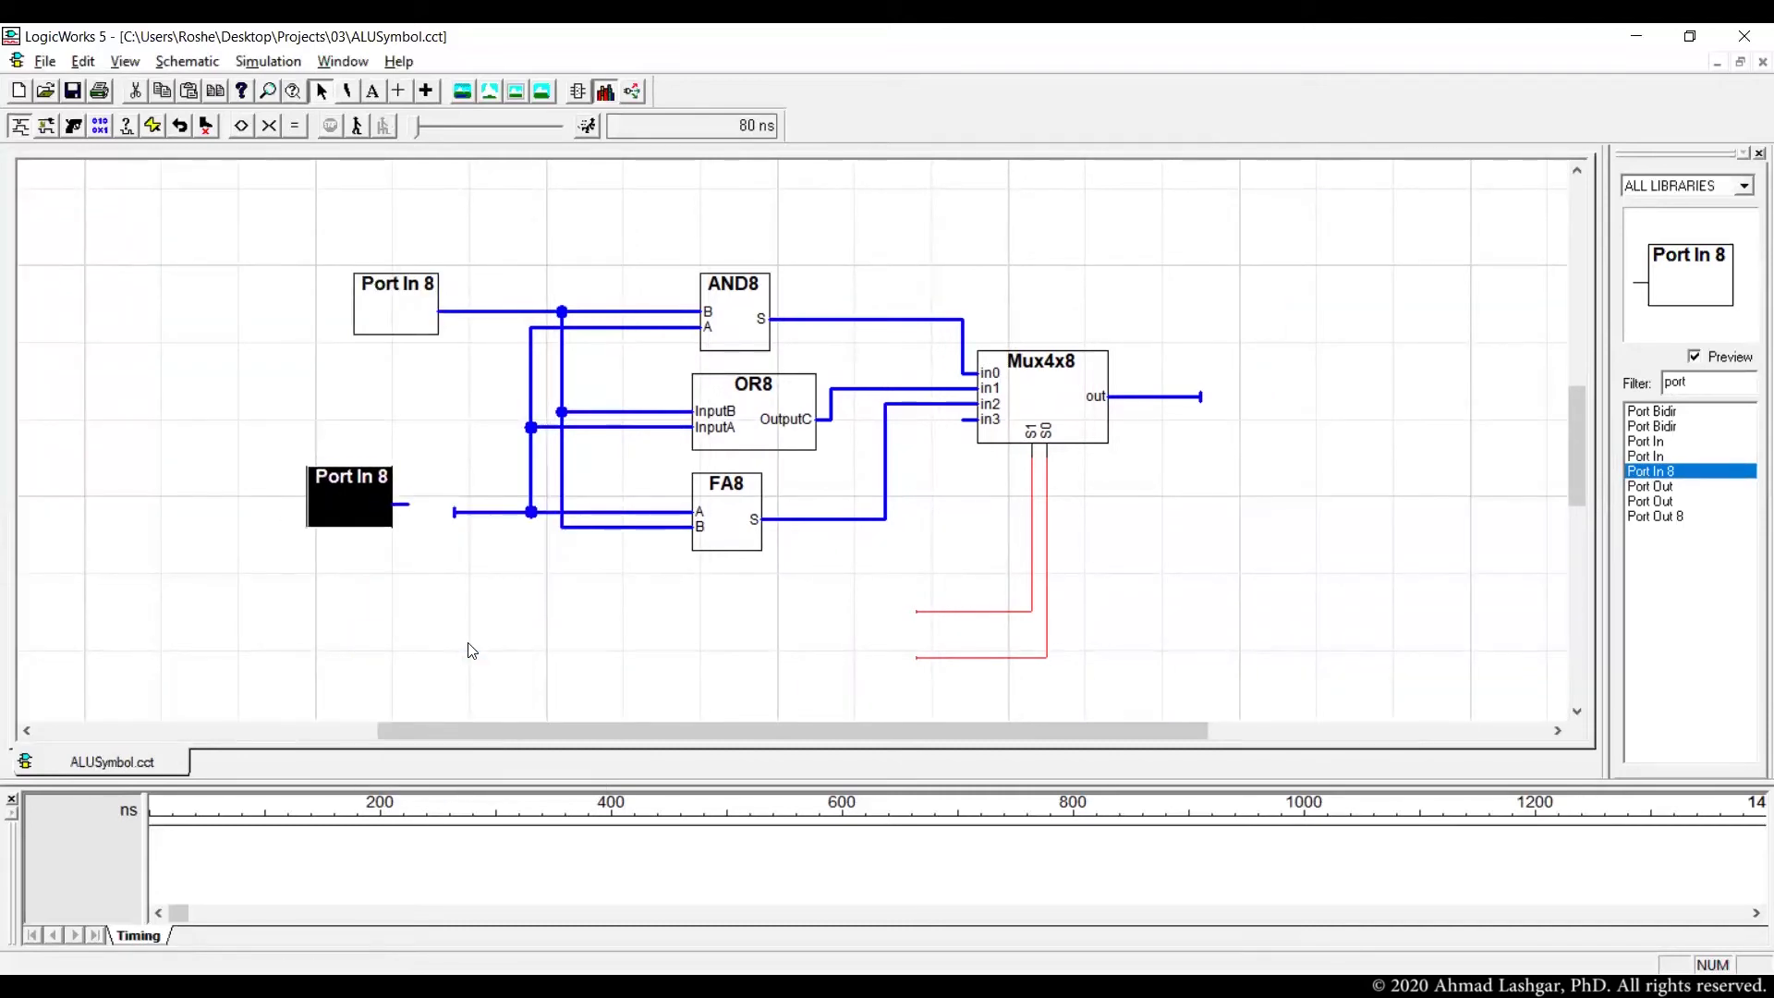
pyautogui.press('Right')
pyautogui.press('Down')
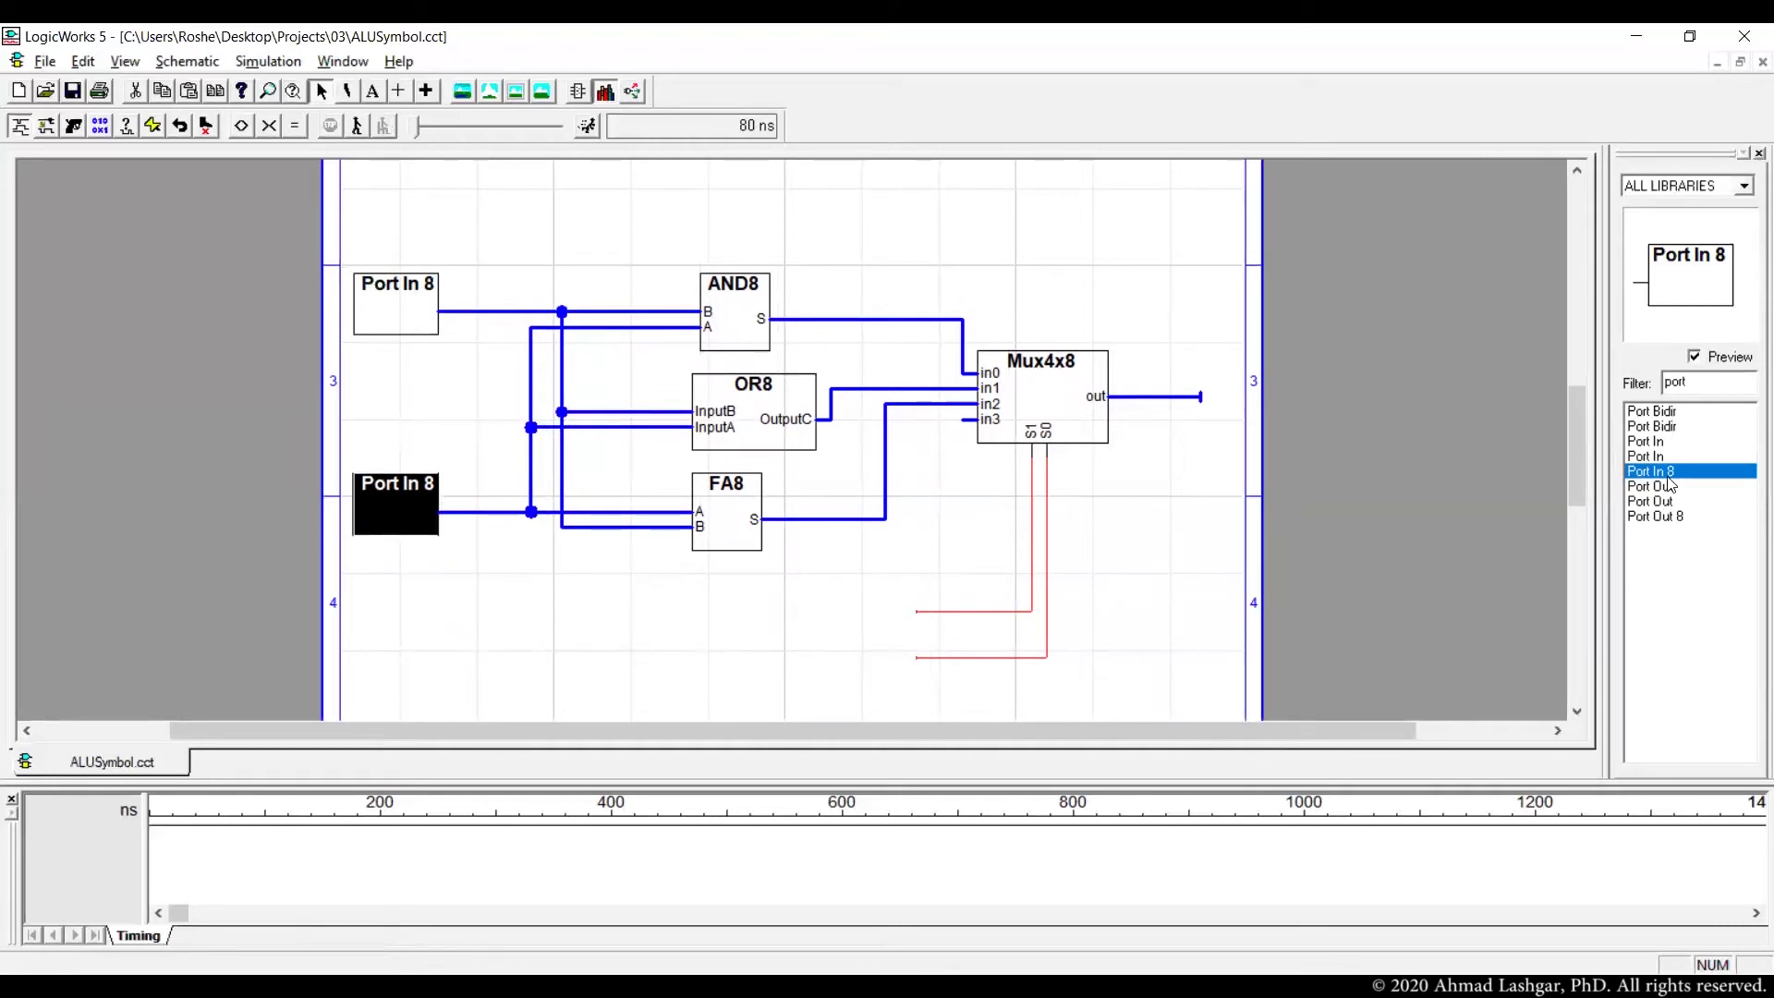
# Attach a Port In 8 to the Mux4x8 output bus and move it closer to the multiplexer
pyautogui.click(1261, 398)
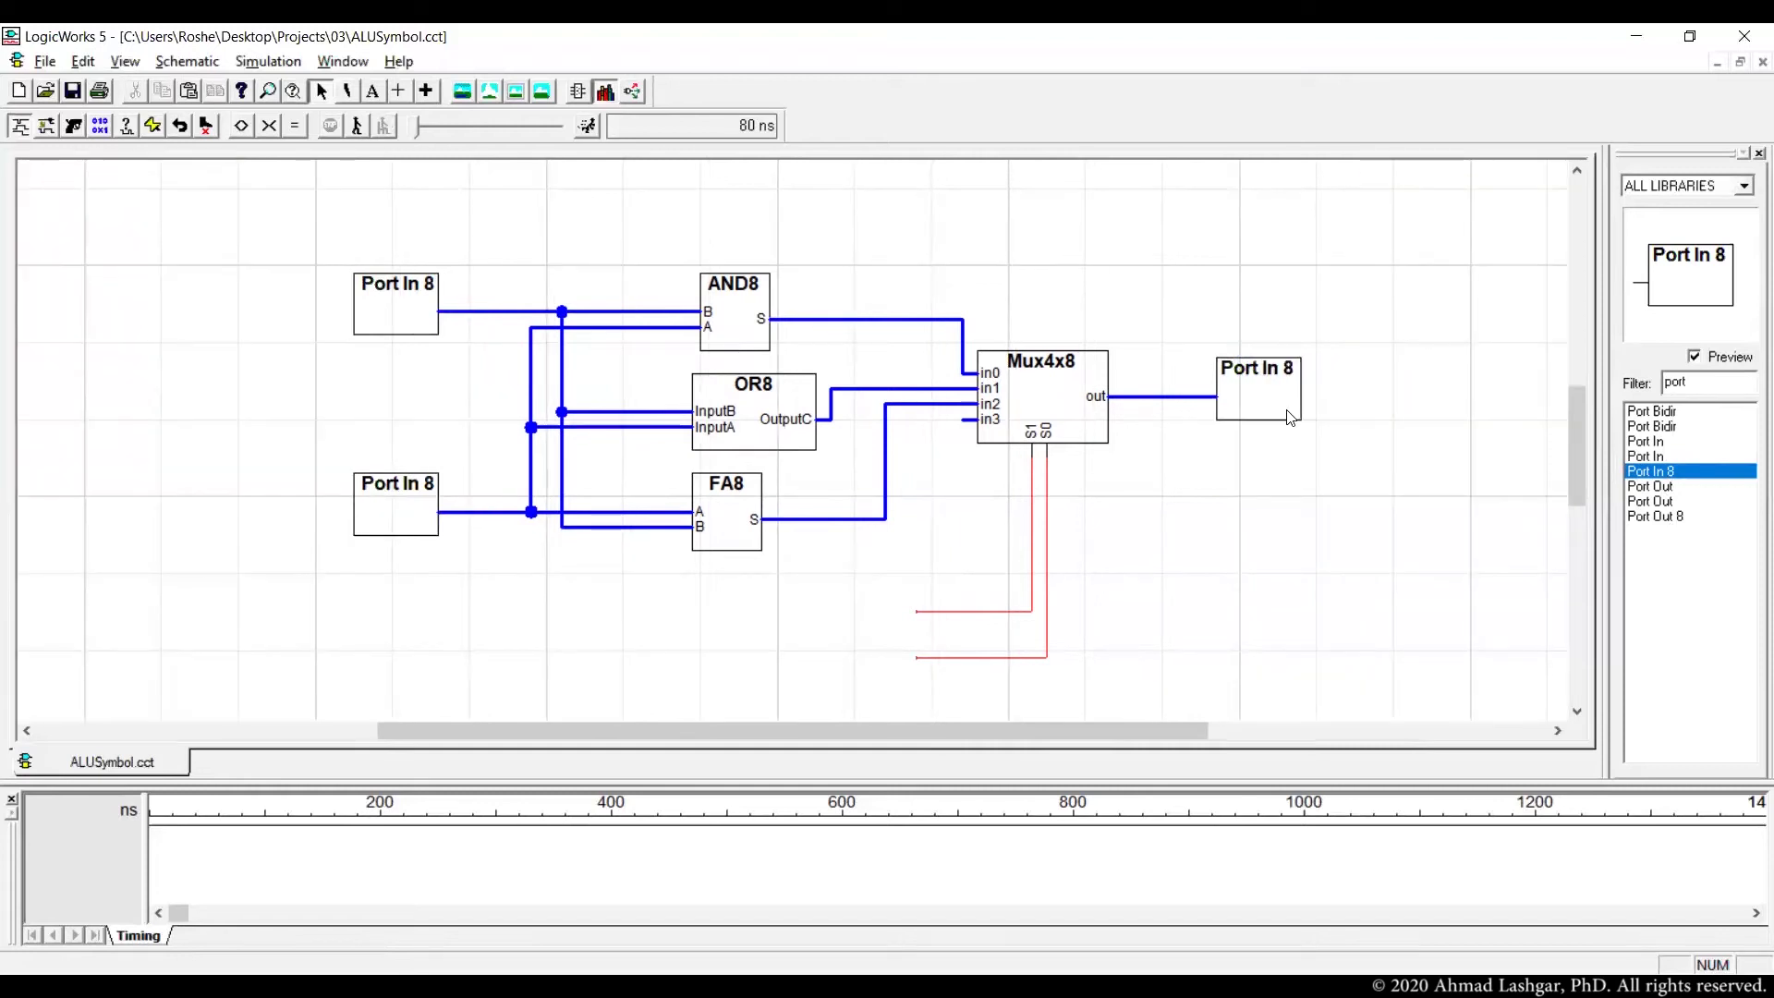
pyautogui.click(1291, 418)
pyautogui.press('Left')
pyautogui.press('Left')
pyautogui.press('Left')
pyautogui.press('Left')
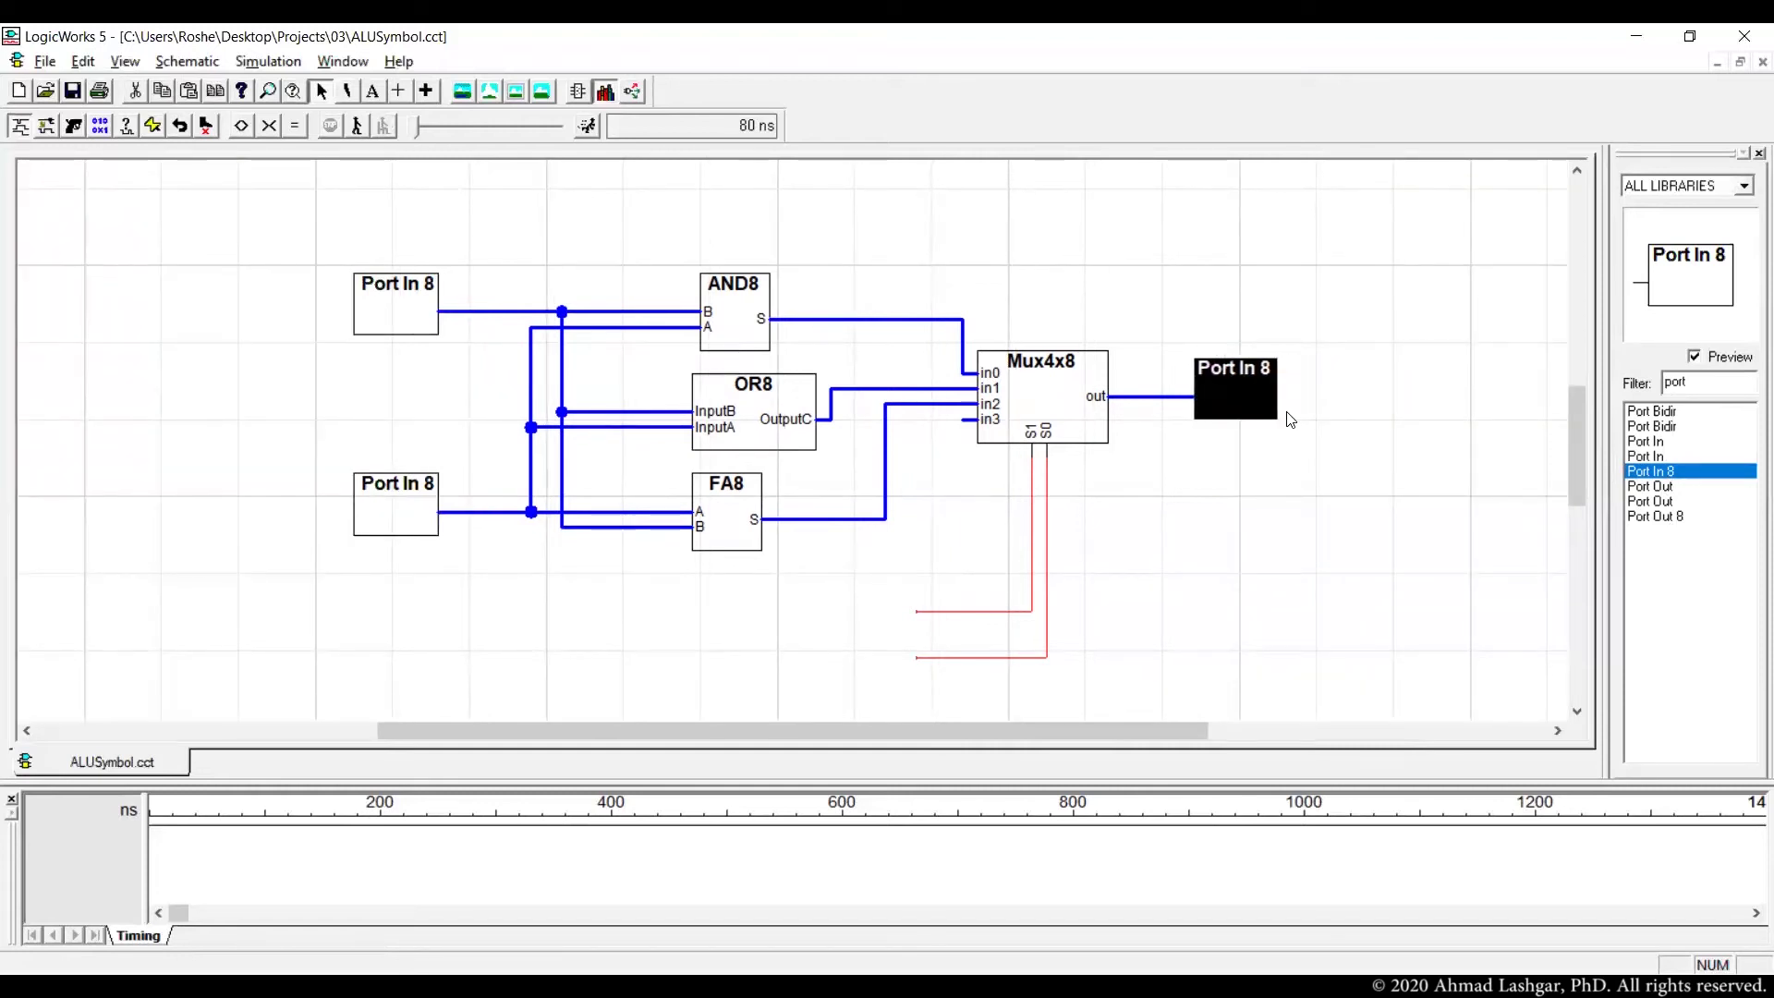
pyautogui.click(1295, 513)
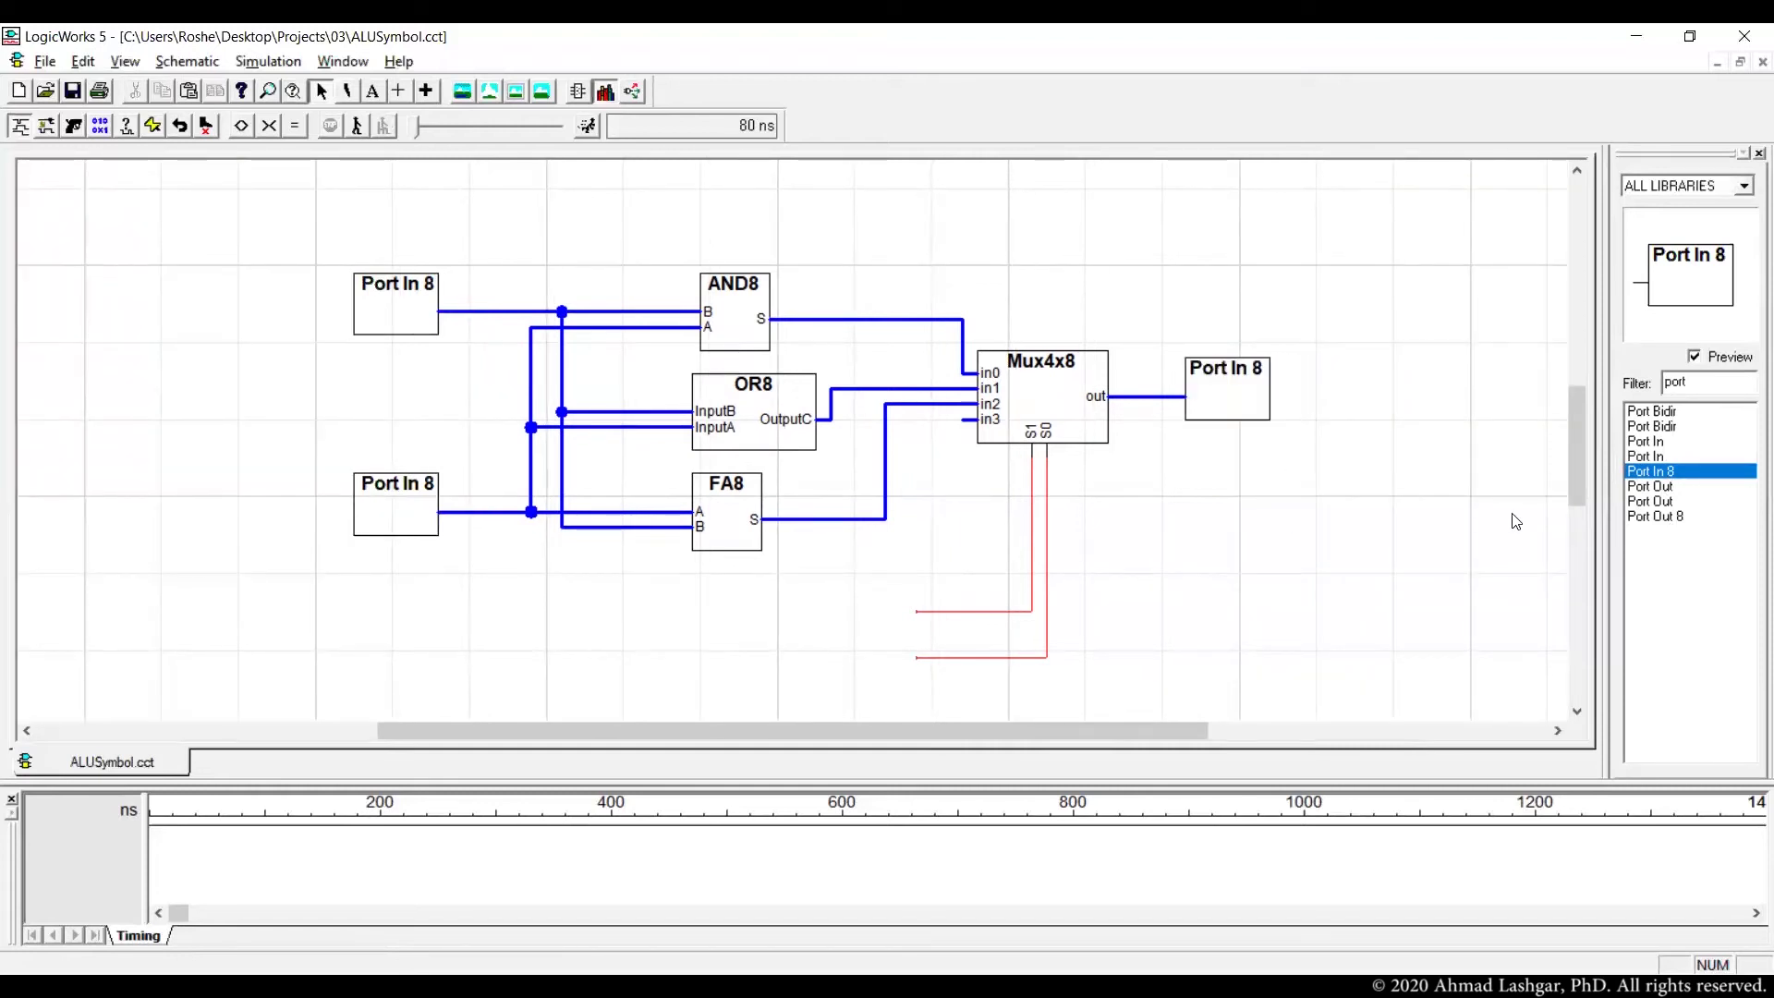
# Attach a single-bit Port In to each of the Mux4x8 S1 and S0 select wires
pyautogui.click(1669, 487)
pyautogui.doubleClick(1654, 441)
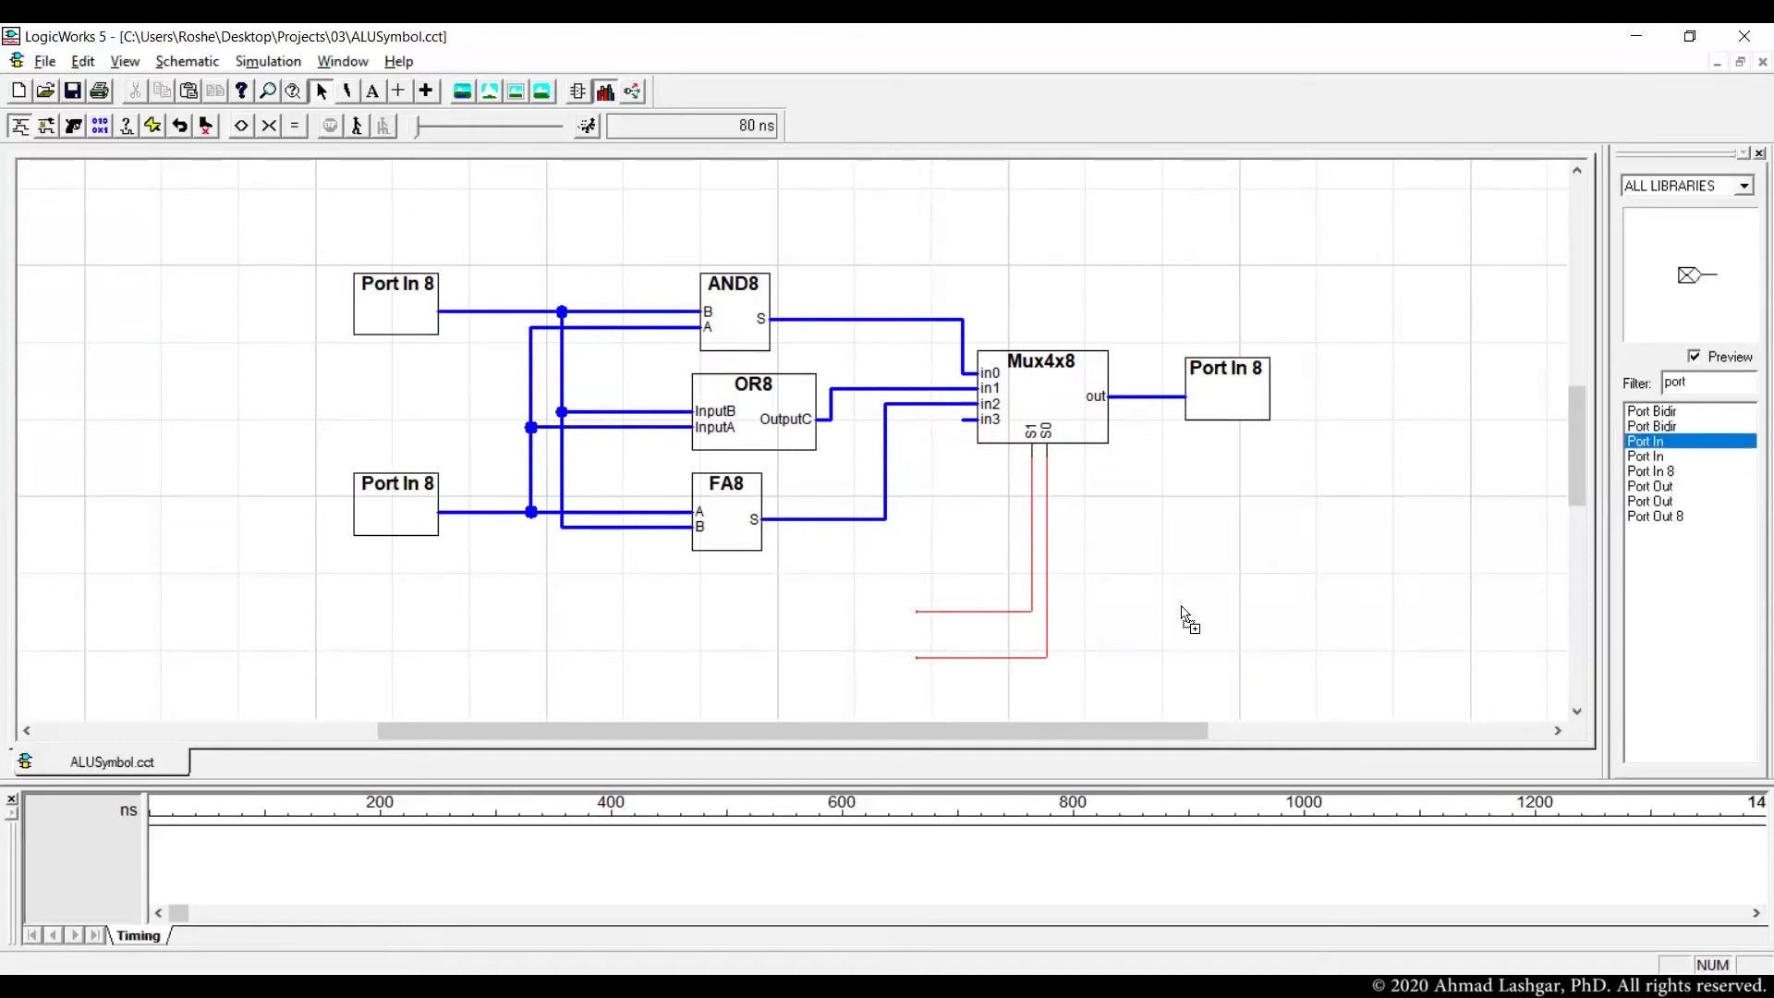
pyautogui.click(910, 619)
pyautogui.doubleClick(1651, 444)
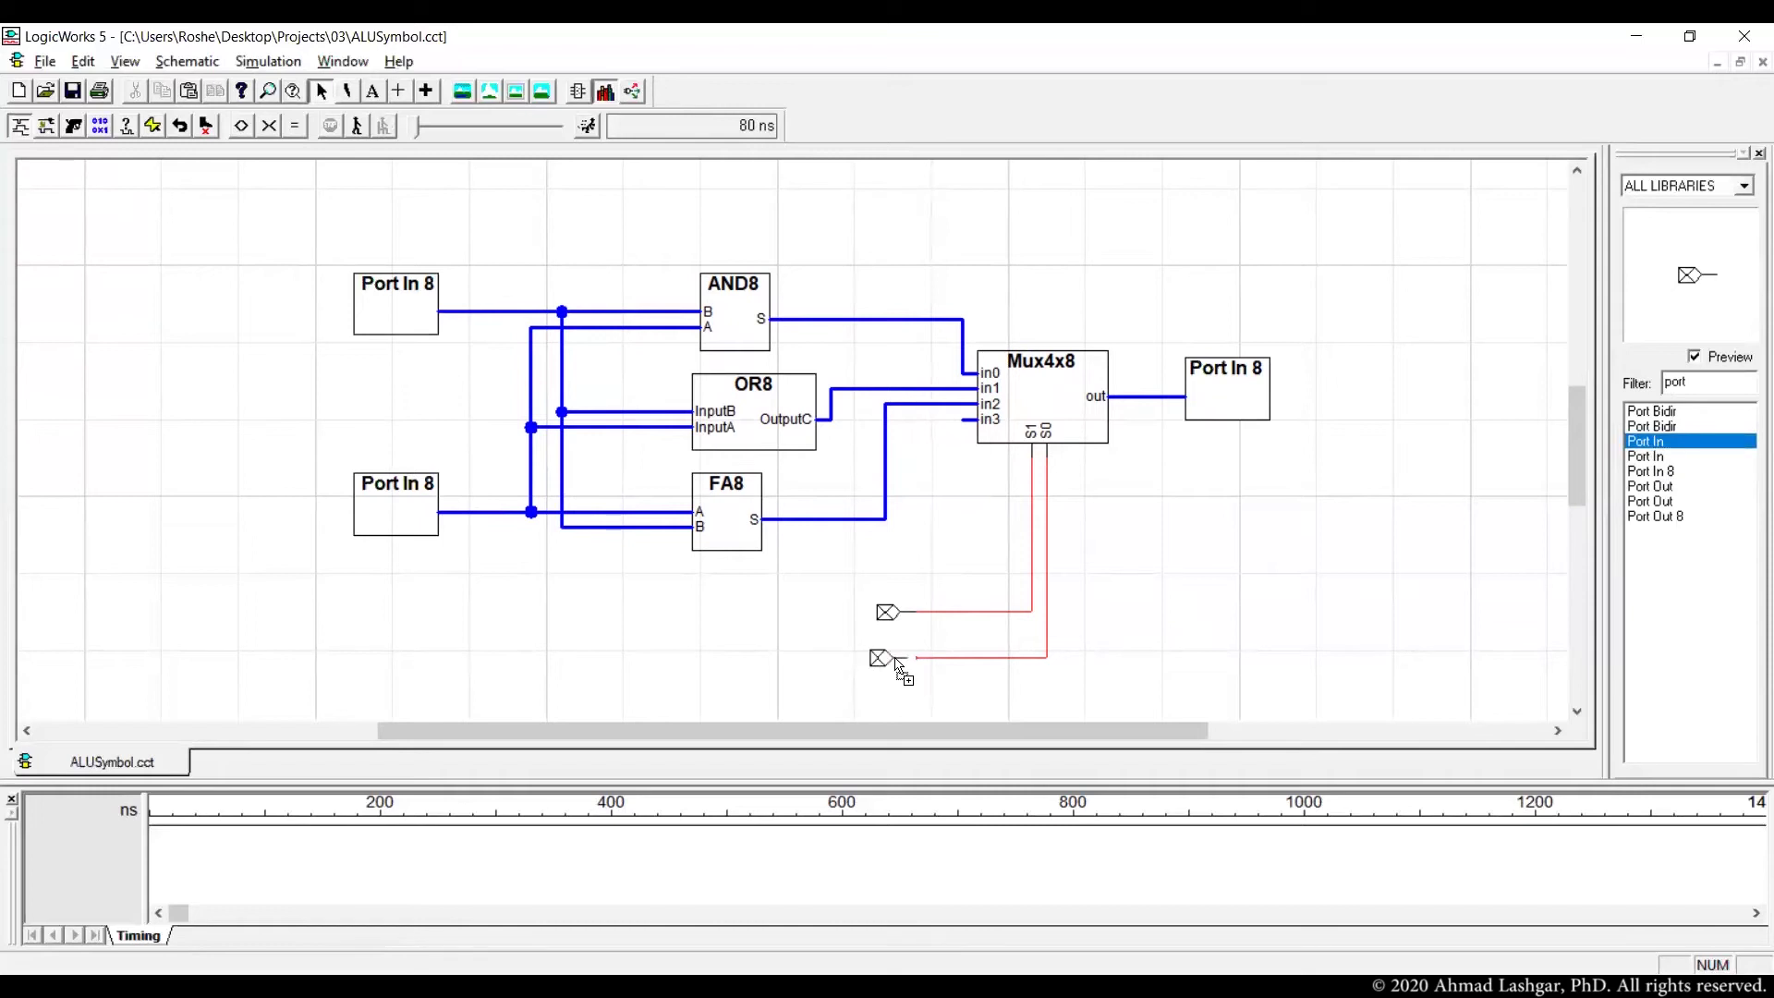
pyautogui.click(898, 663)
# Name the upper Port In 8 B and the lower Port In 8 A
pyautogui.rightClick(403, 305)
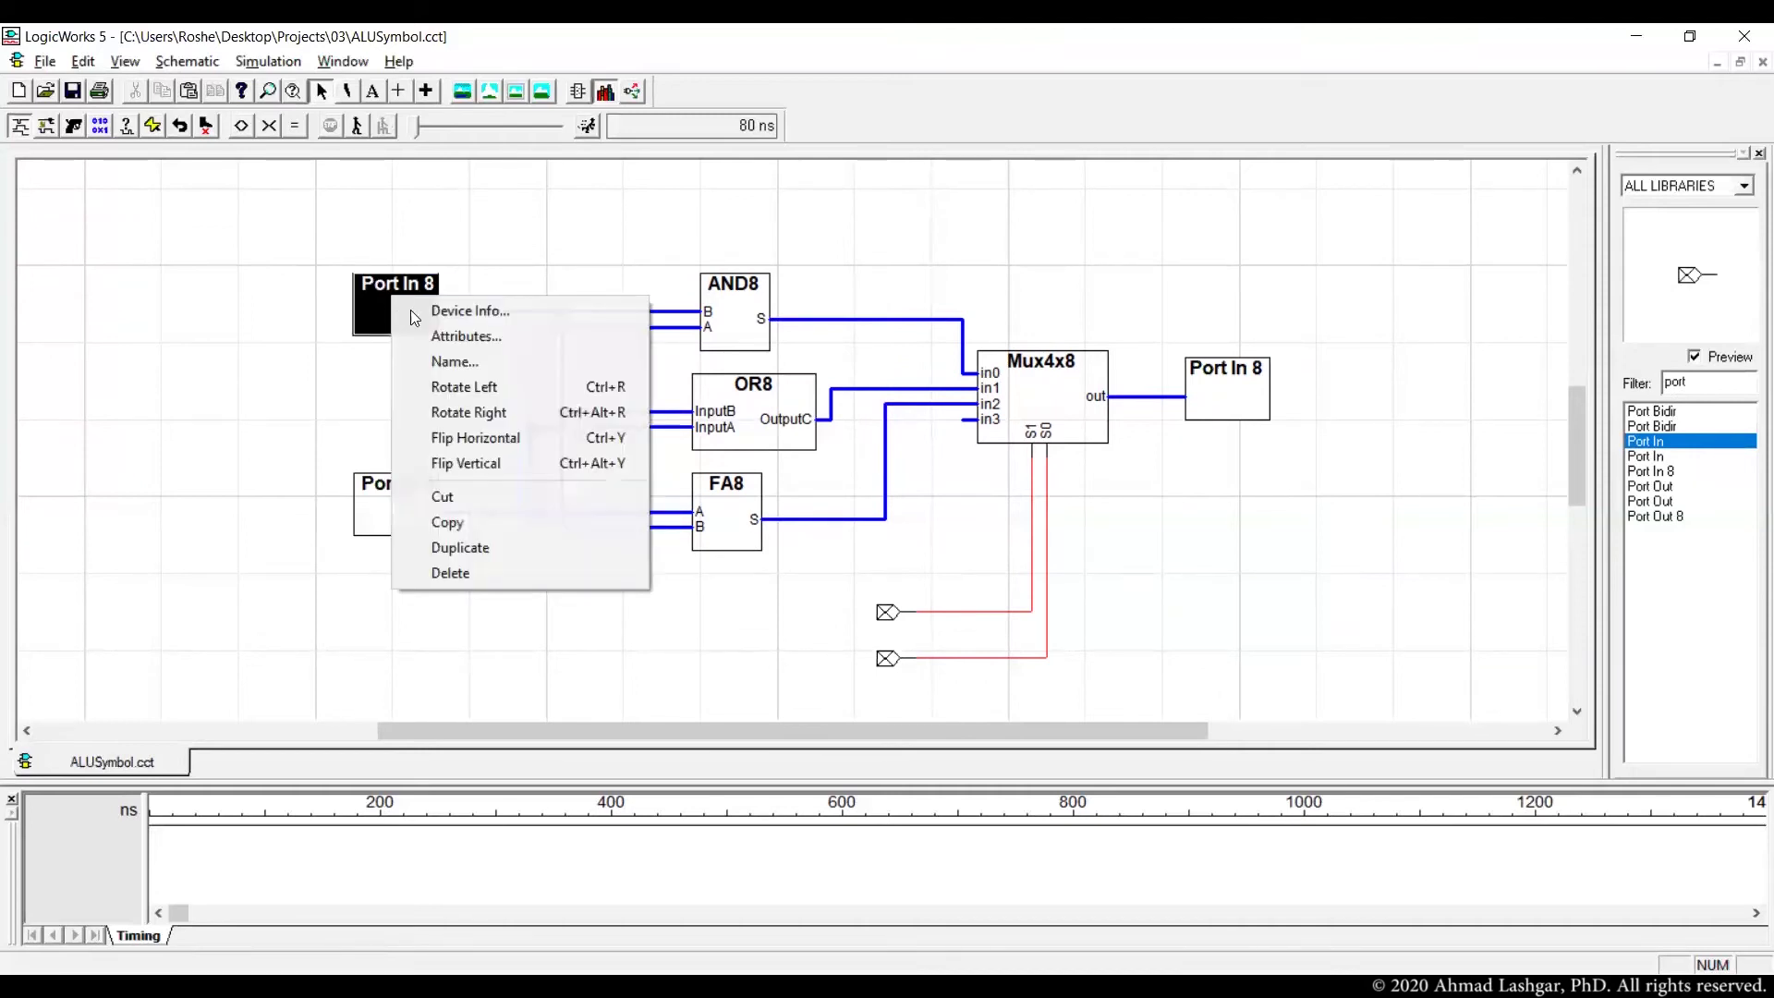
pyautogui.click(479, 363)
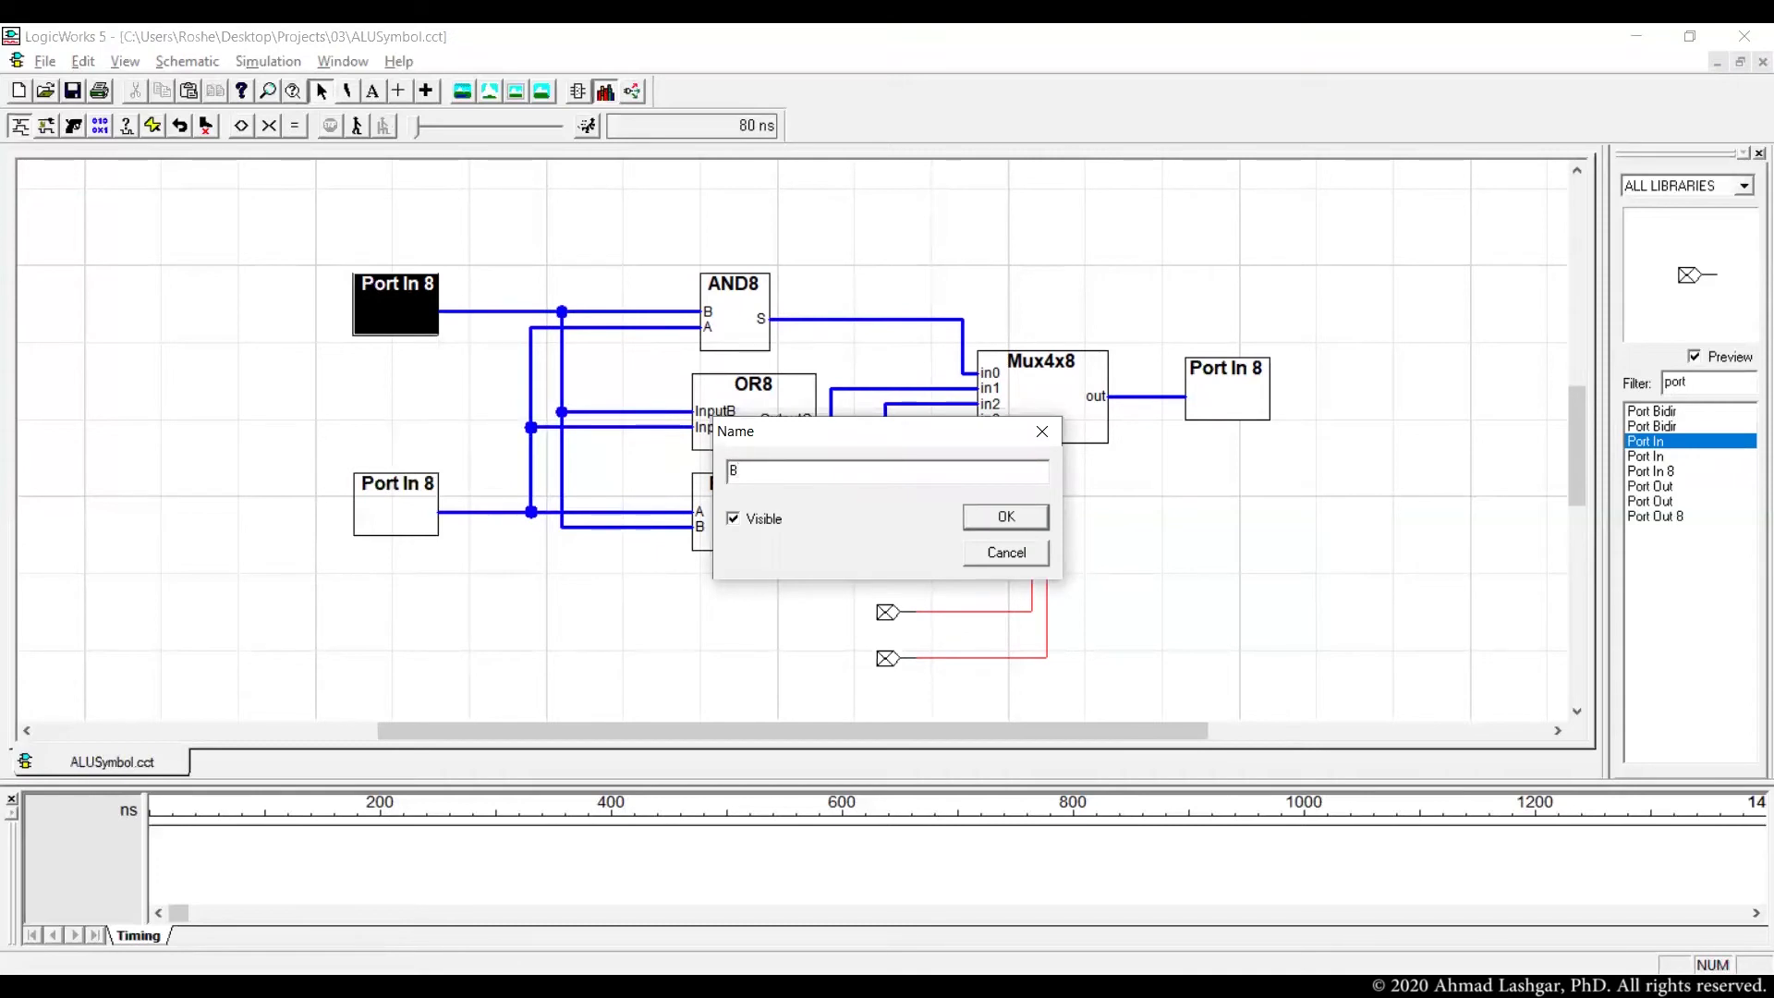
pyautogui.press('Return')
pyautogui.rightClick(412, 491)
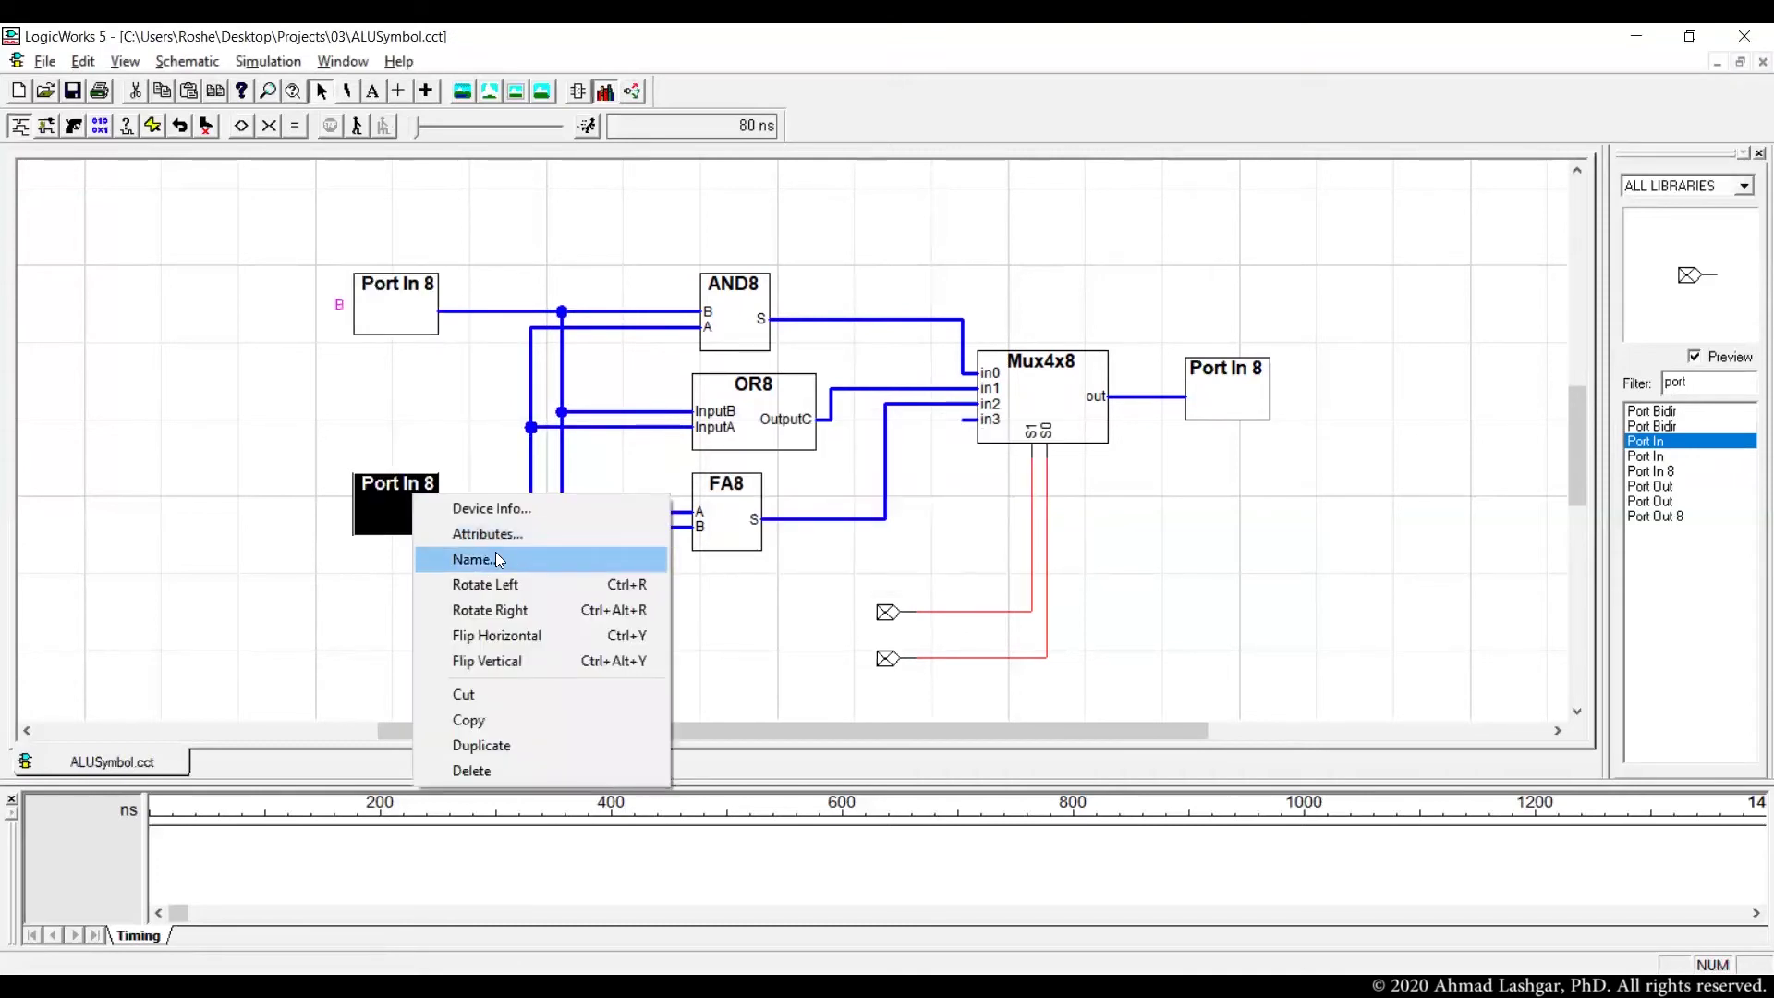
pyautogui.click(496, 555)
pyautogui.write('A')
pyautogui.press('Return')
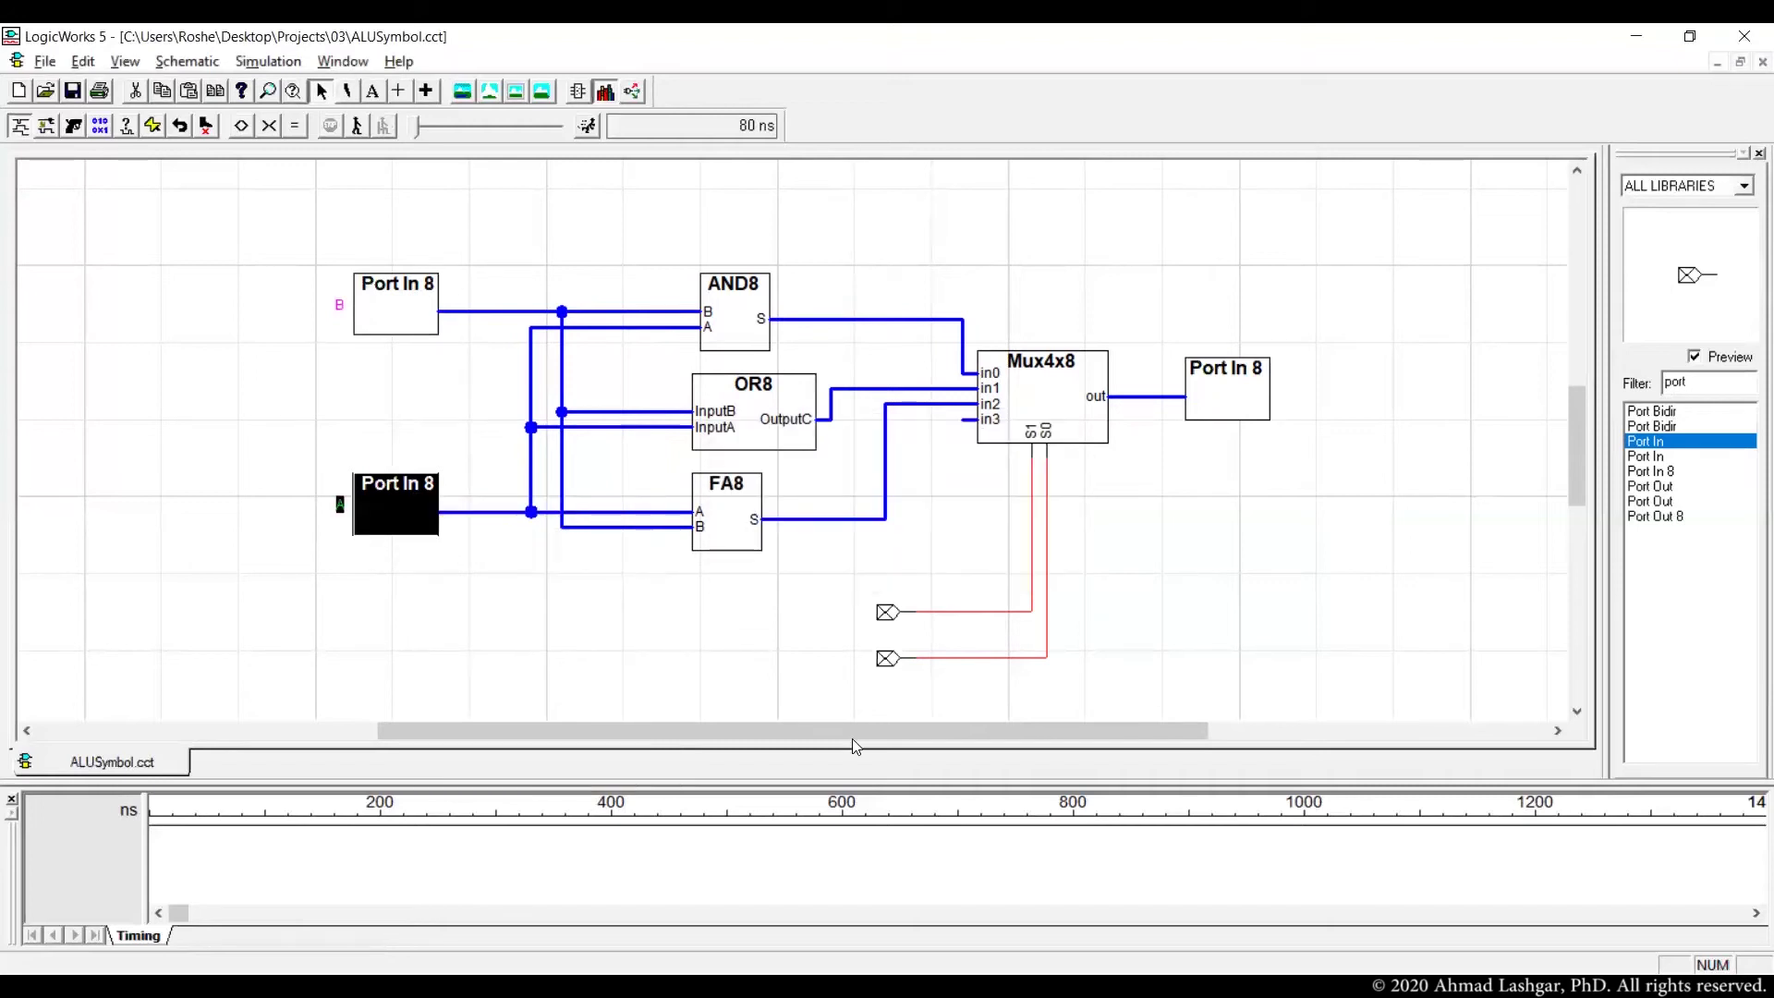
# Name the port on the S1 wire Op1 and the port on the S0 wire Op0
pyautogui.rightClick(887, 612)
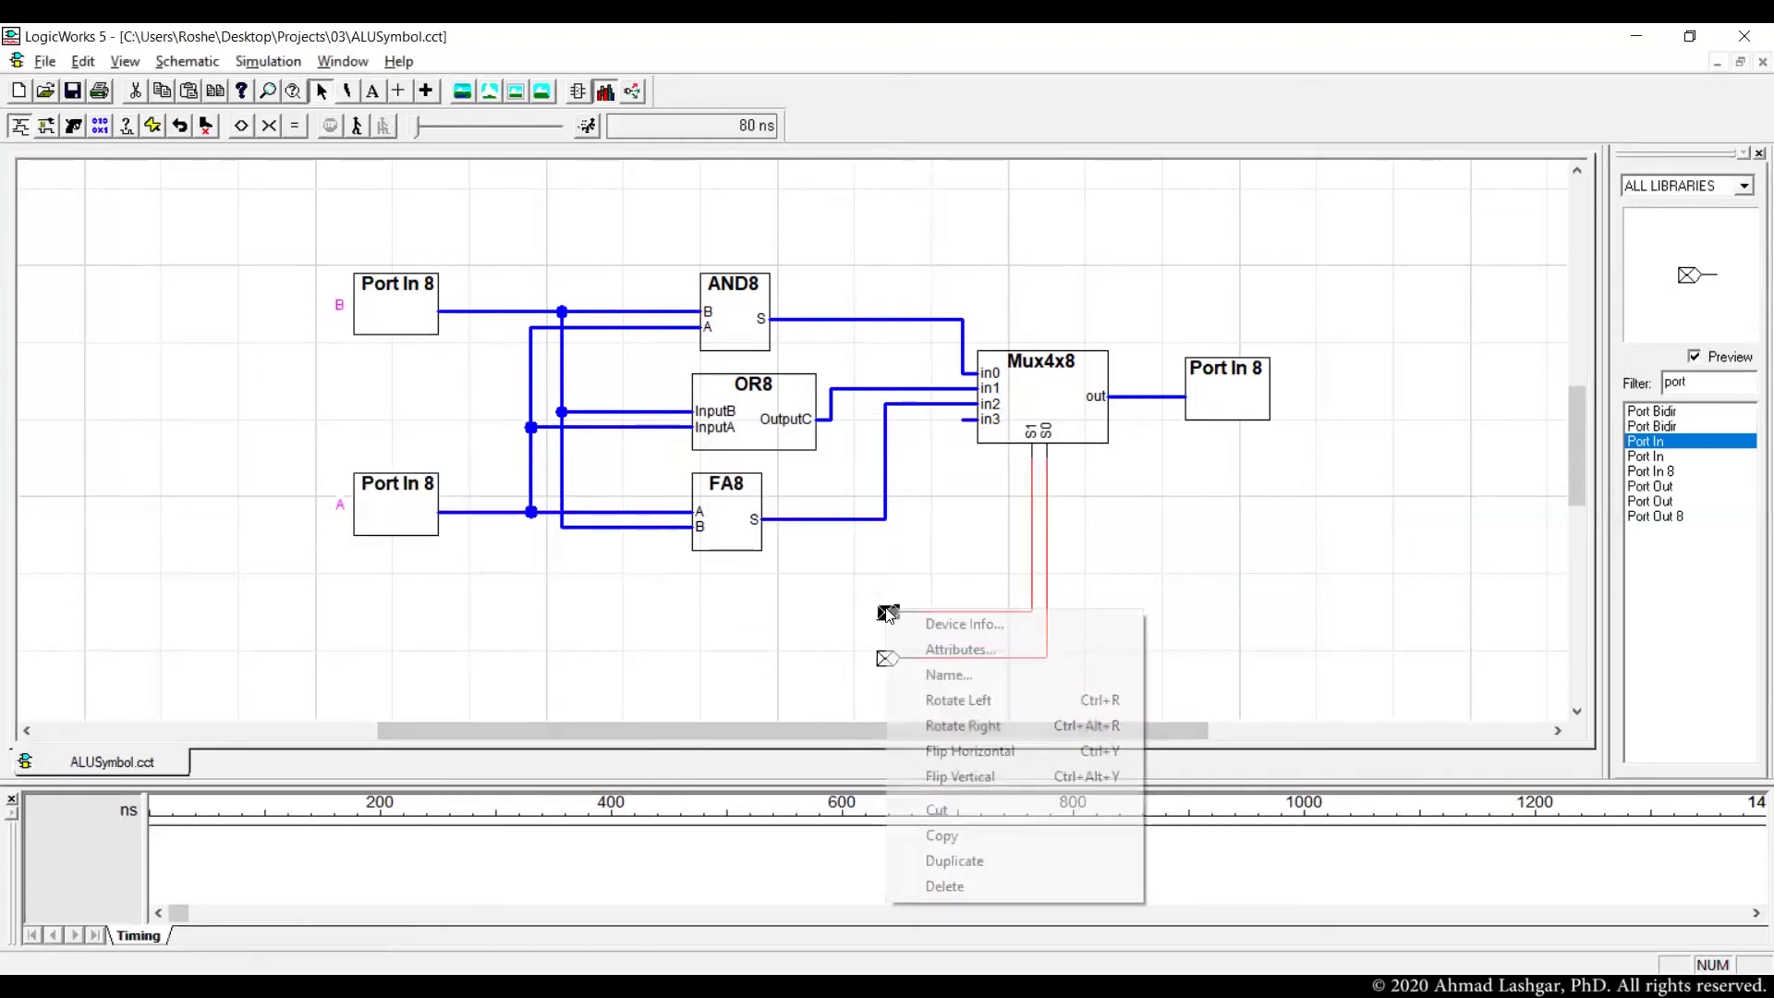
pyautogui.click(948, 673)
pyautogui.write('0')
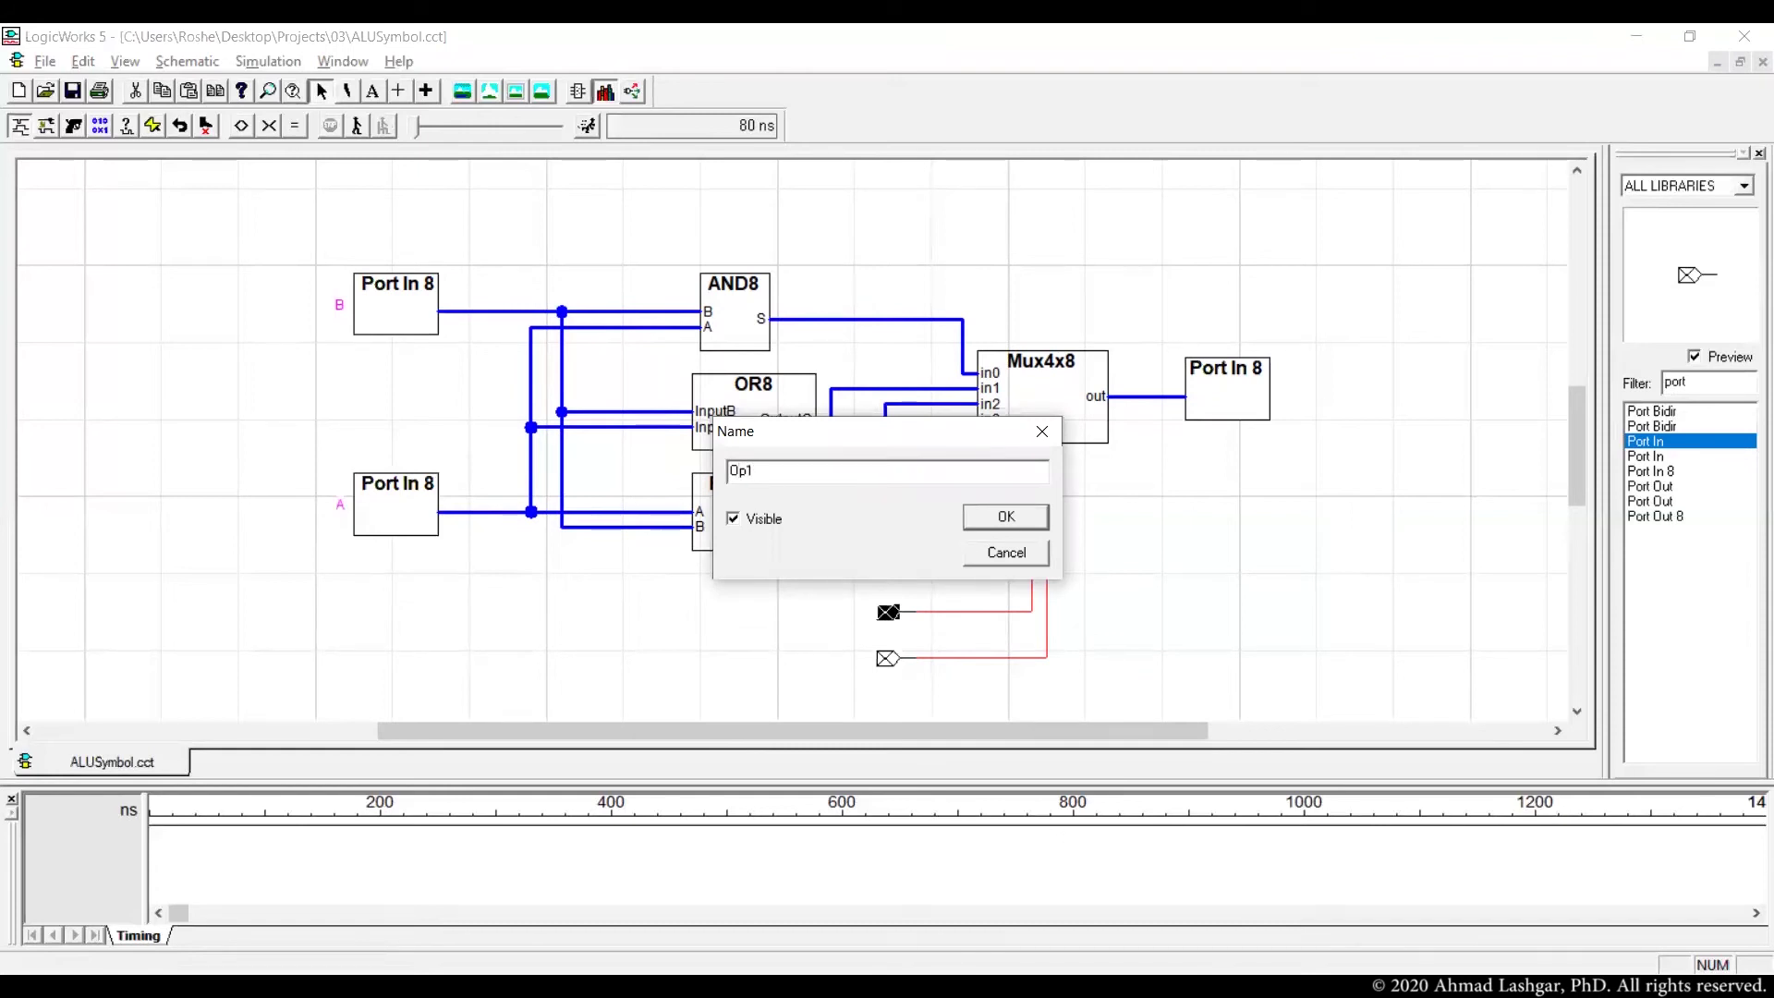
pyautogui.write('1')
pyautogui.press('Return')
pyautogui.rightClick(891, 658)
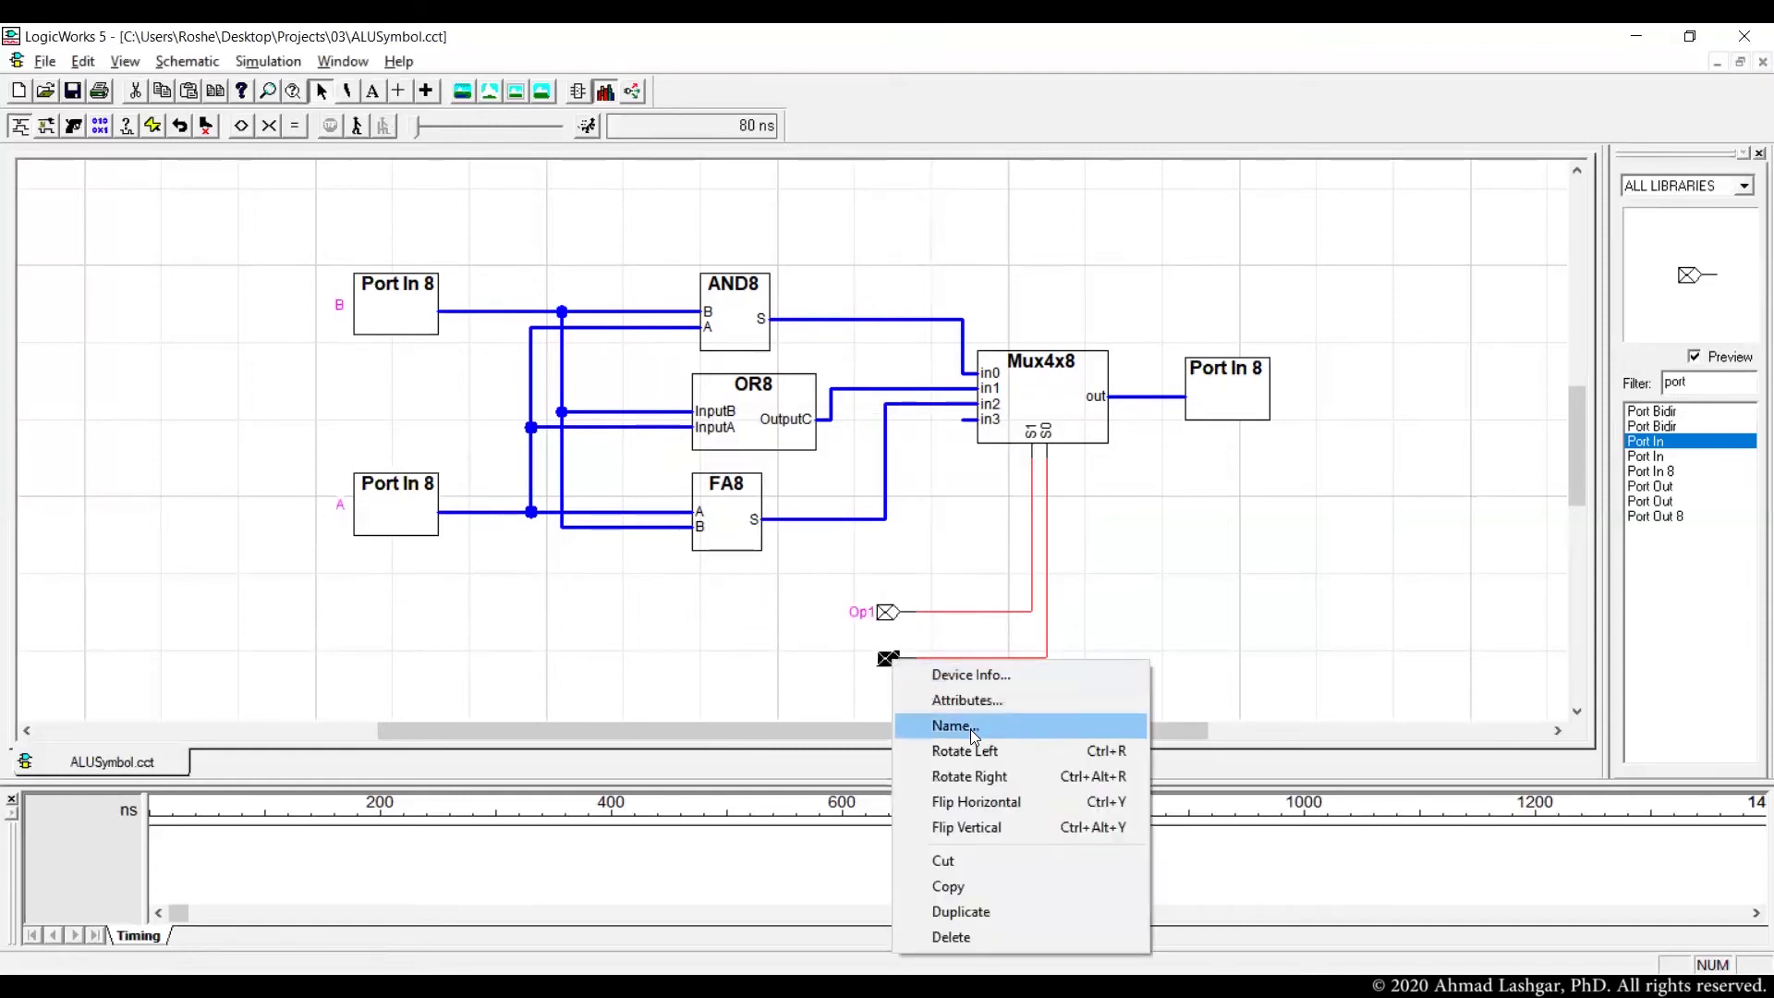
pyautogui.click(955, 725)
pyautogui.write('Op0')
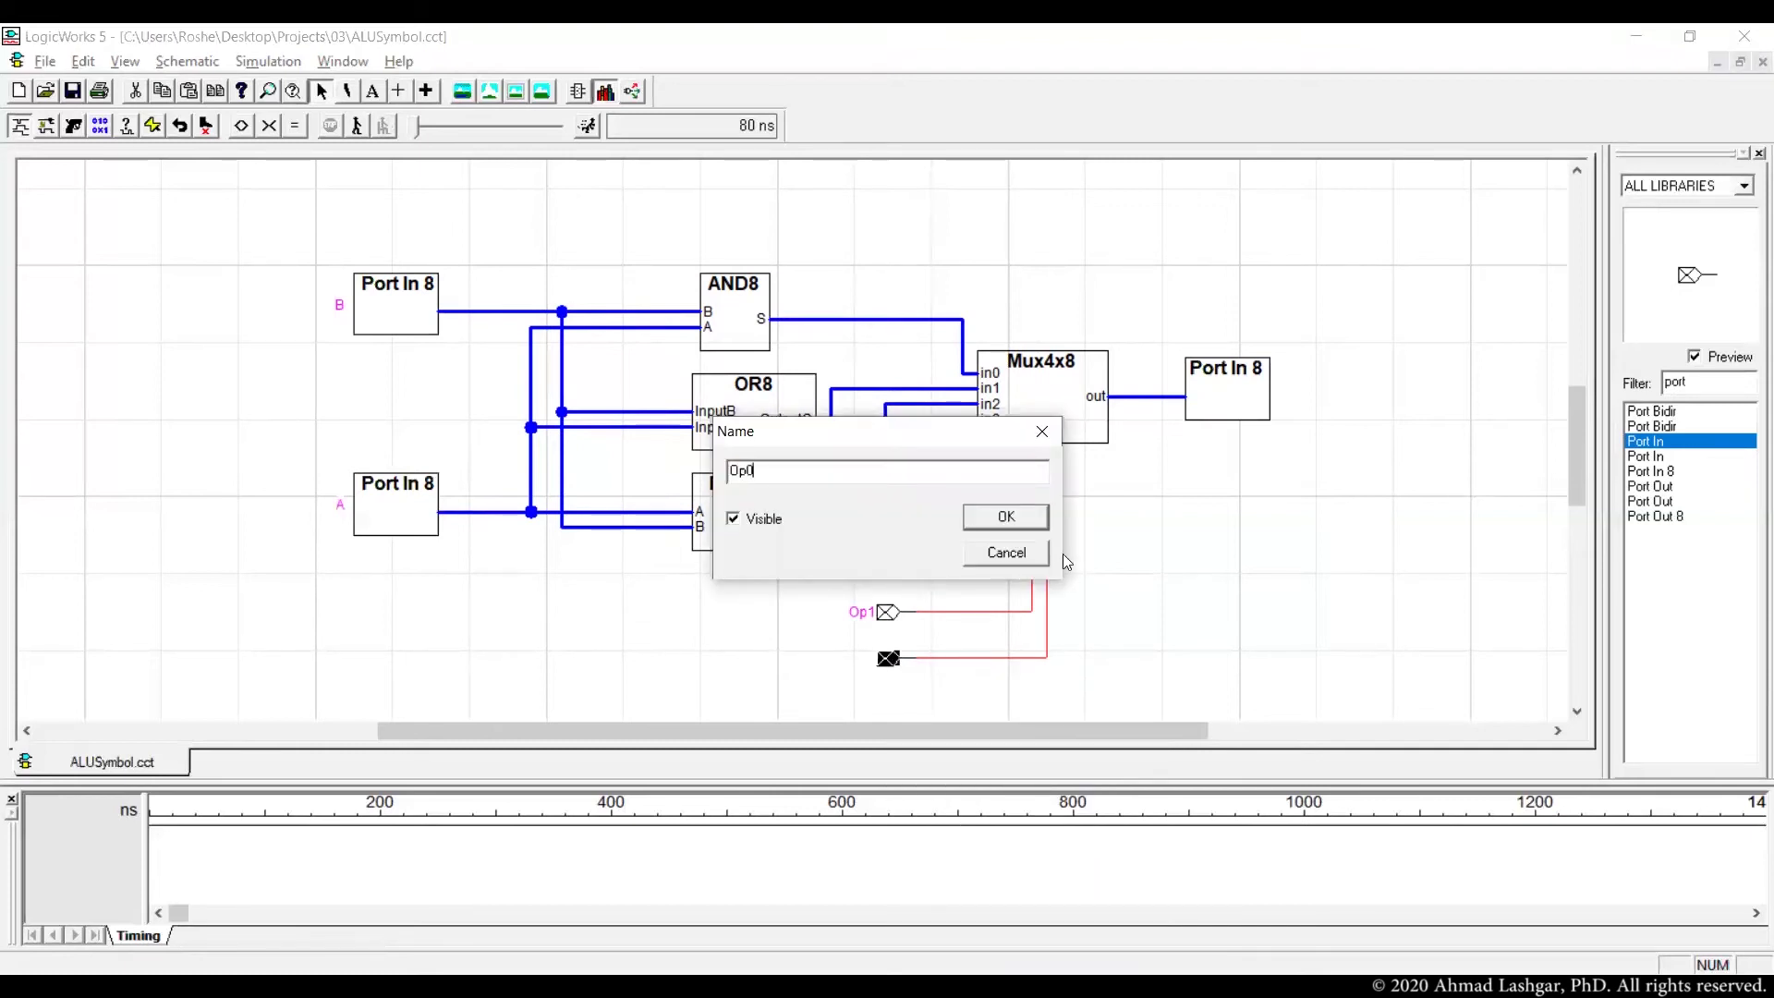
pyautogui.click(1014, 518)
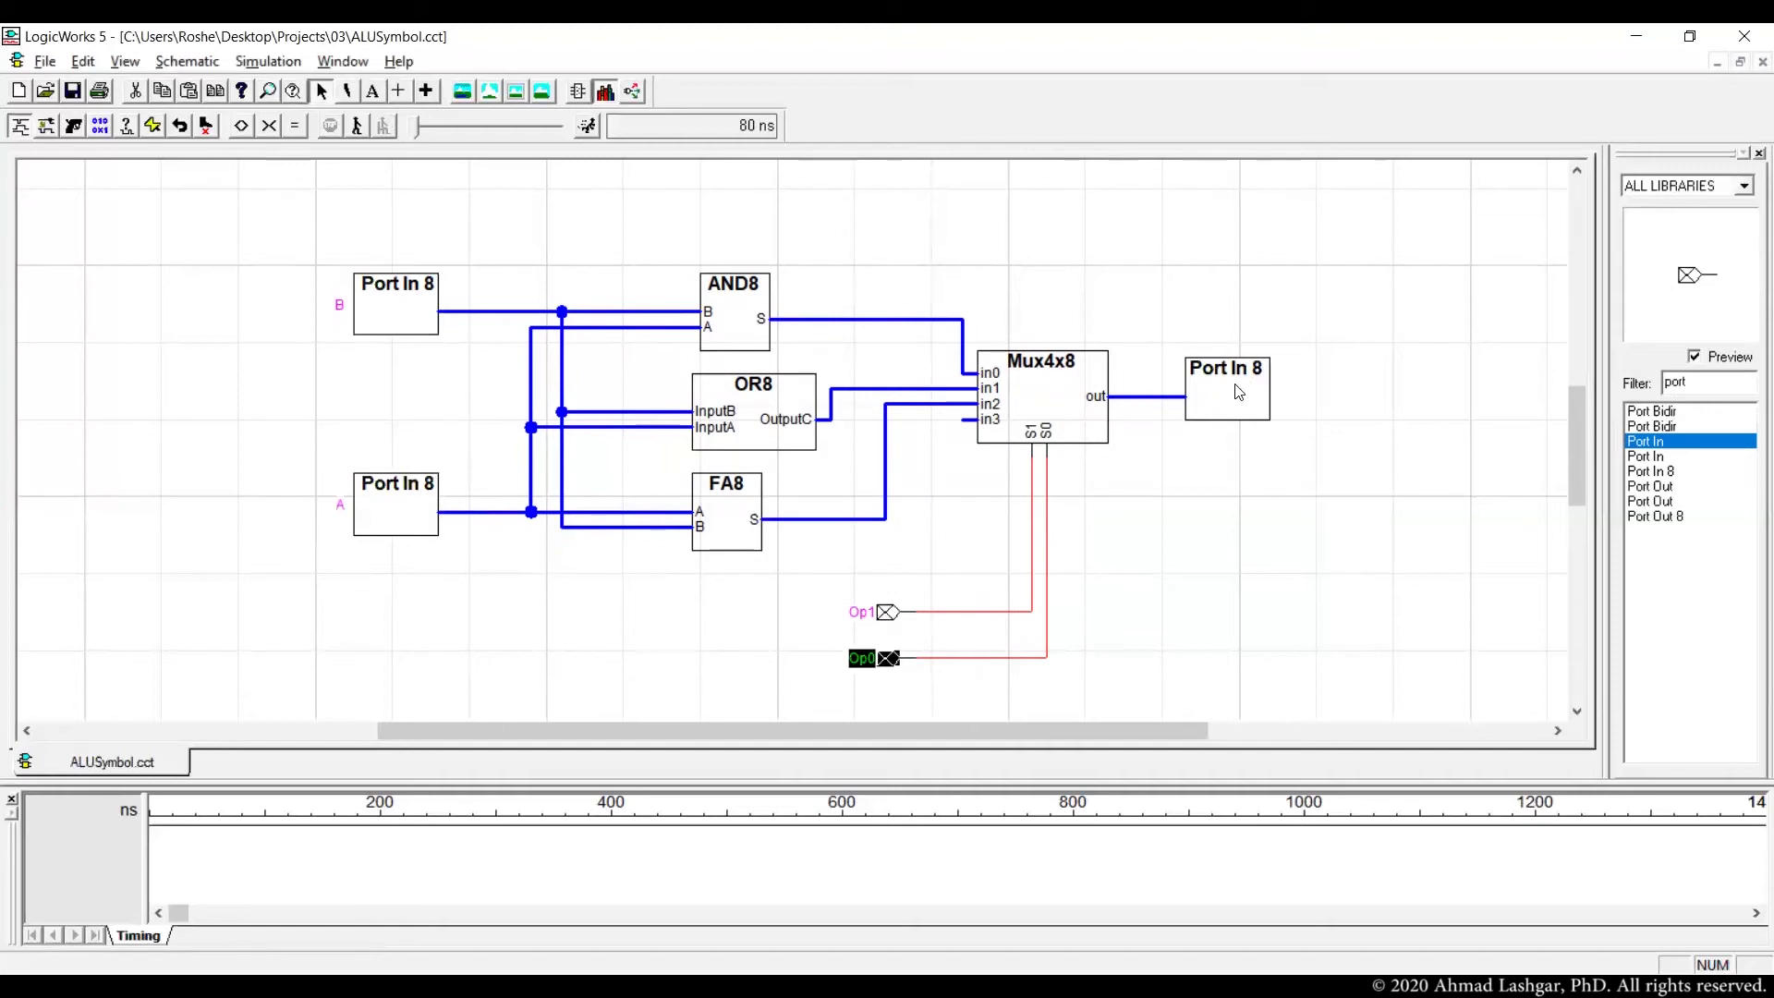
# Replace the Port In 8 on the Mux4x8 output bus with a Port Out 8
pyautogui.rightClick(1239, 395)
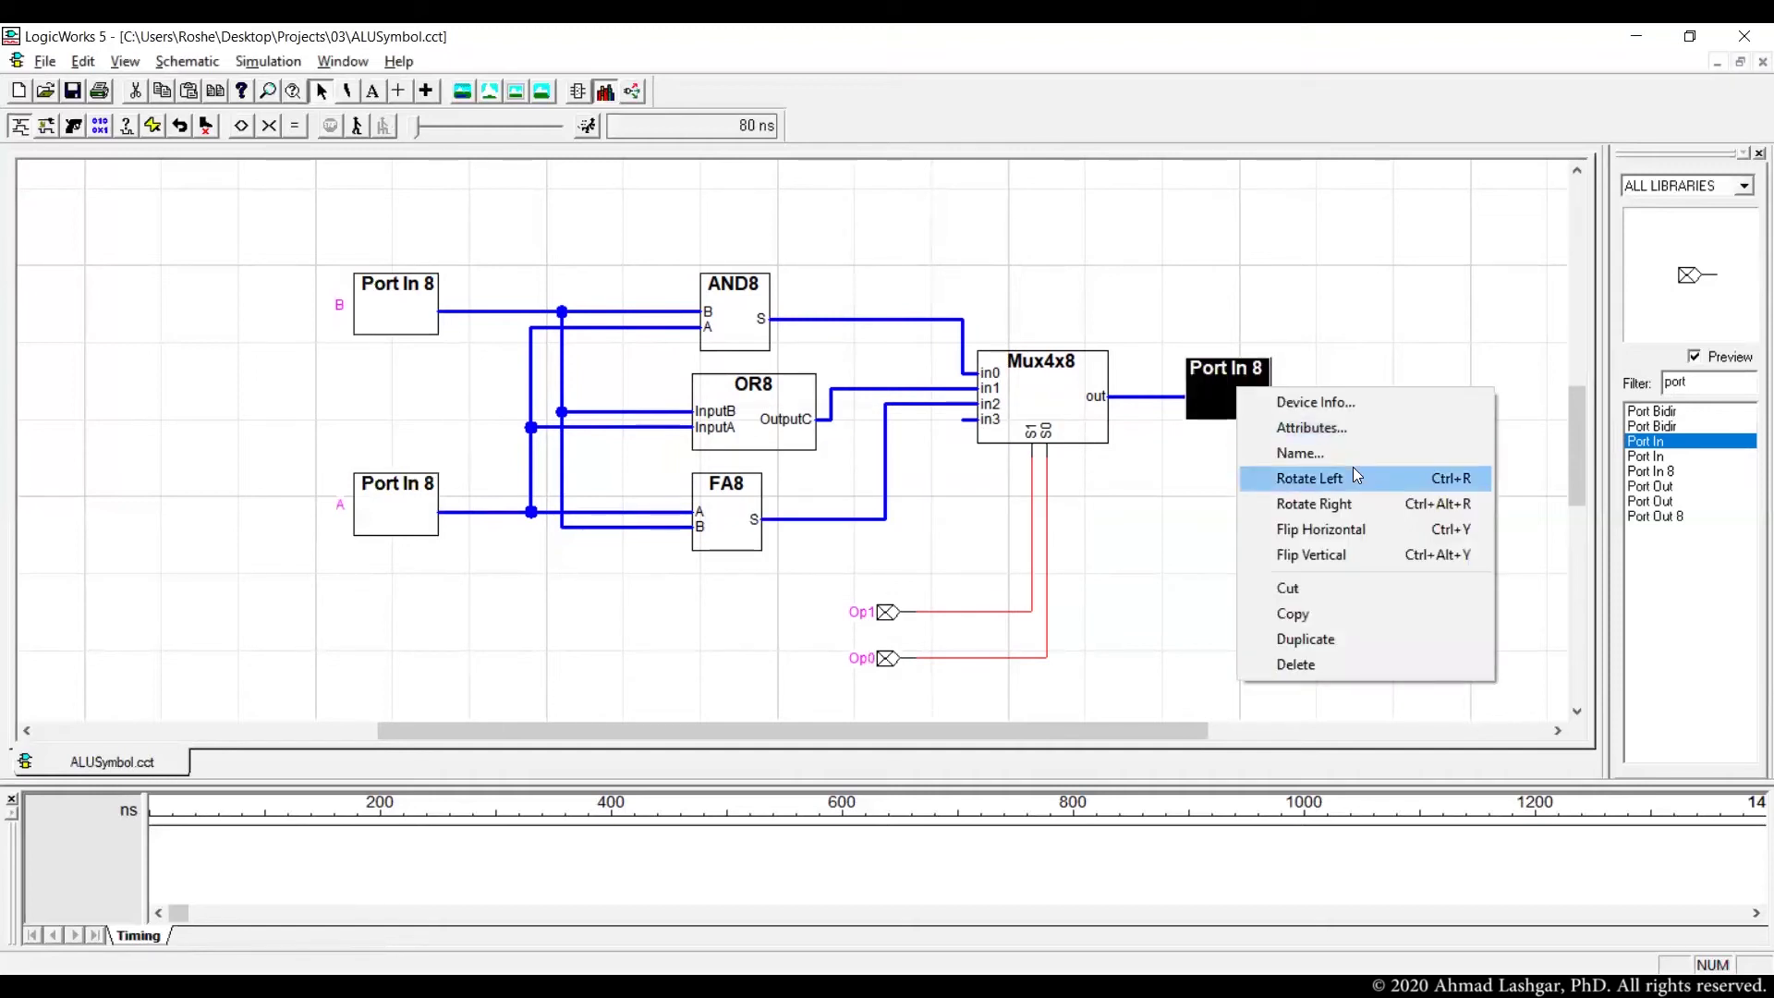
pyautogui.click(1180, 464)
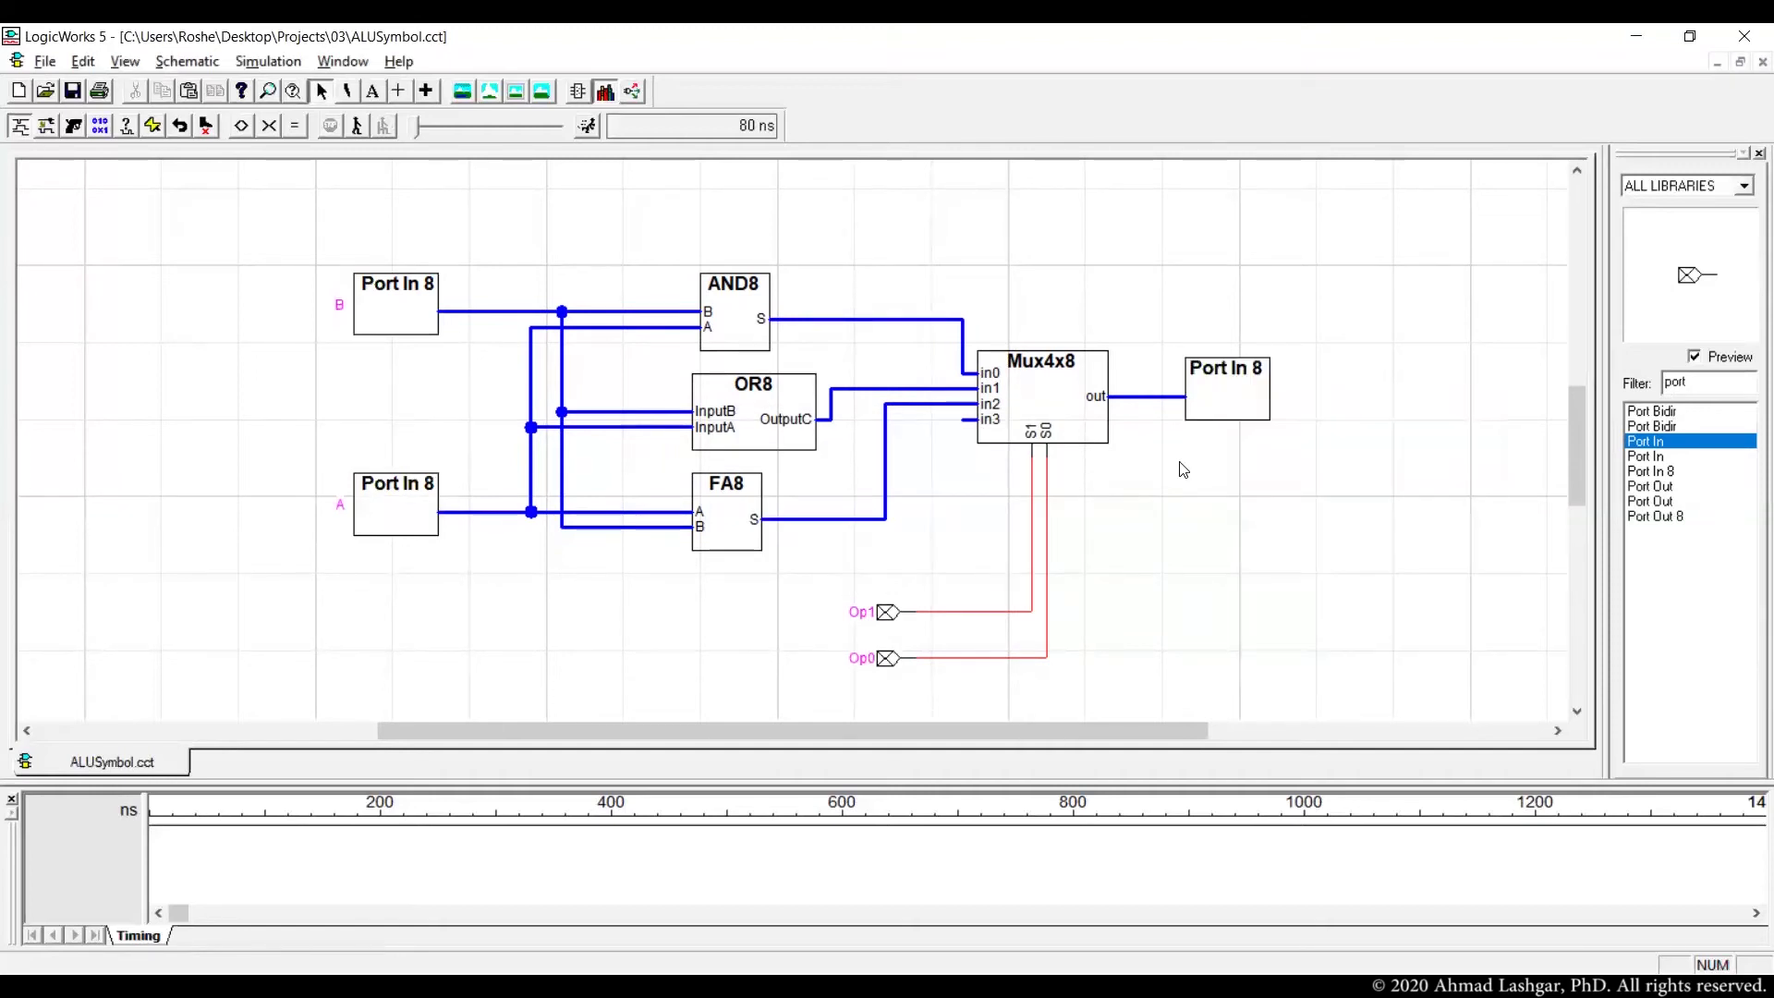
pyautogui.click(1218, 409)
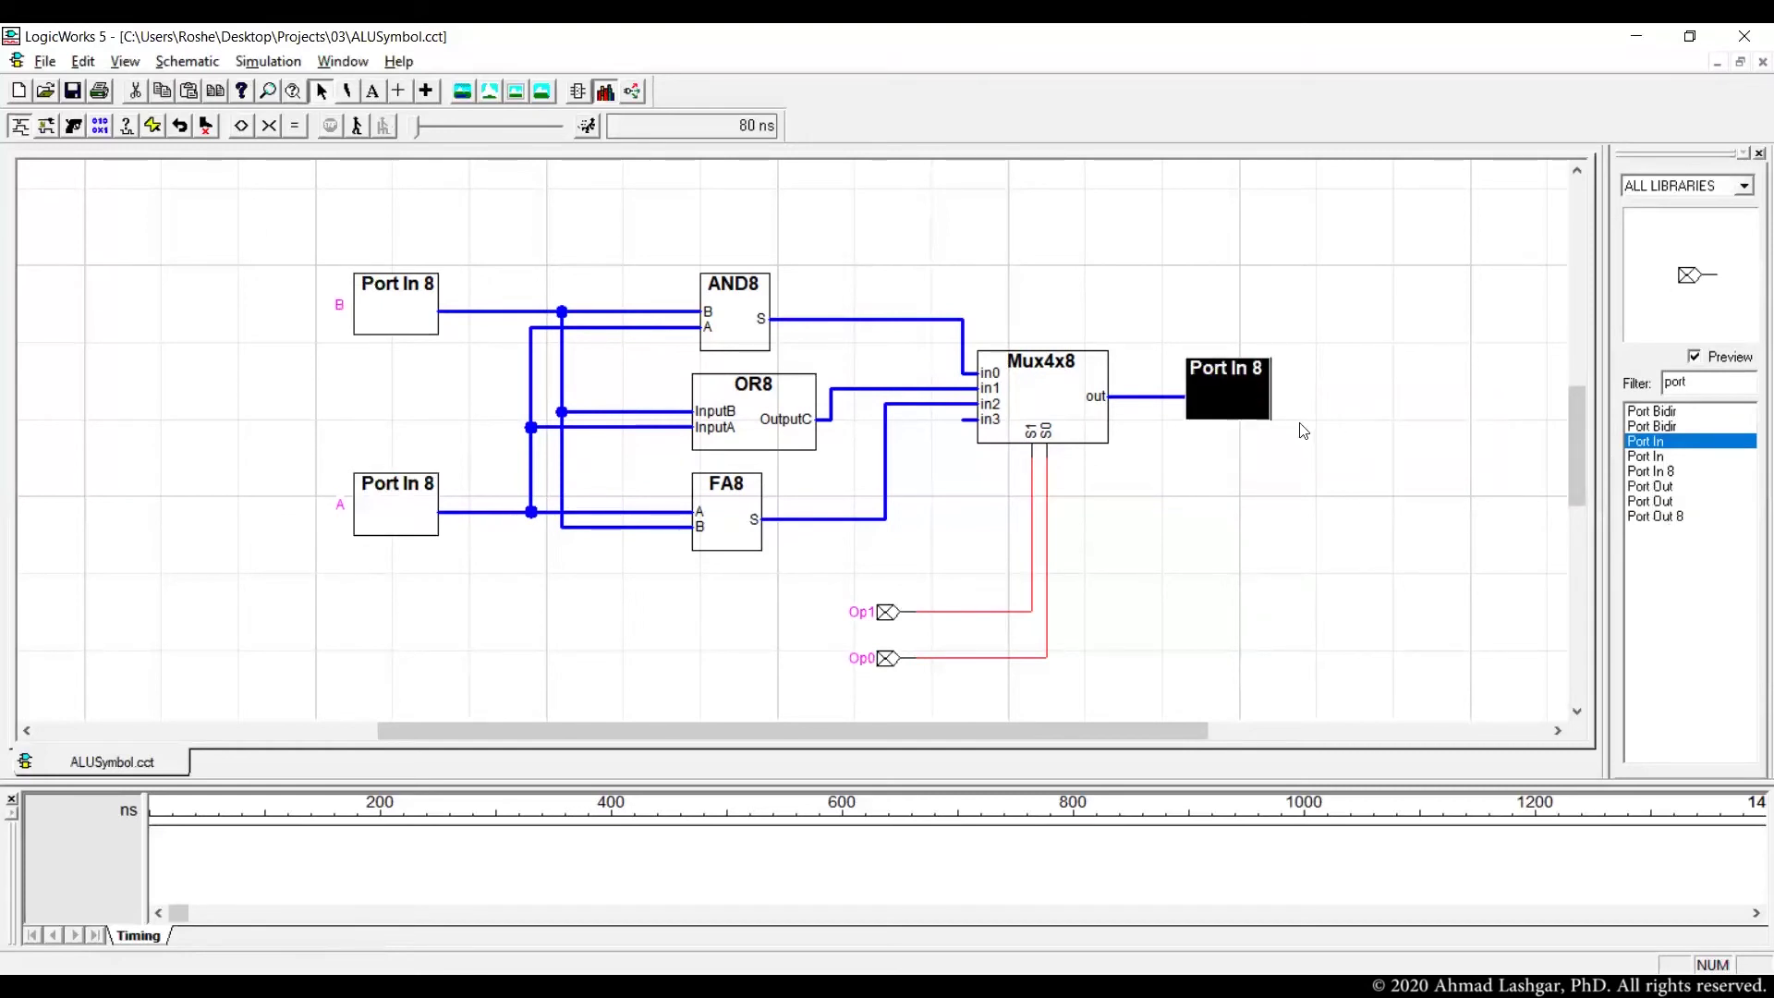
pyautogui.press('Delete')
pyautogui.click(1667, 518)
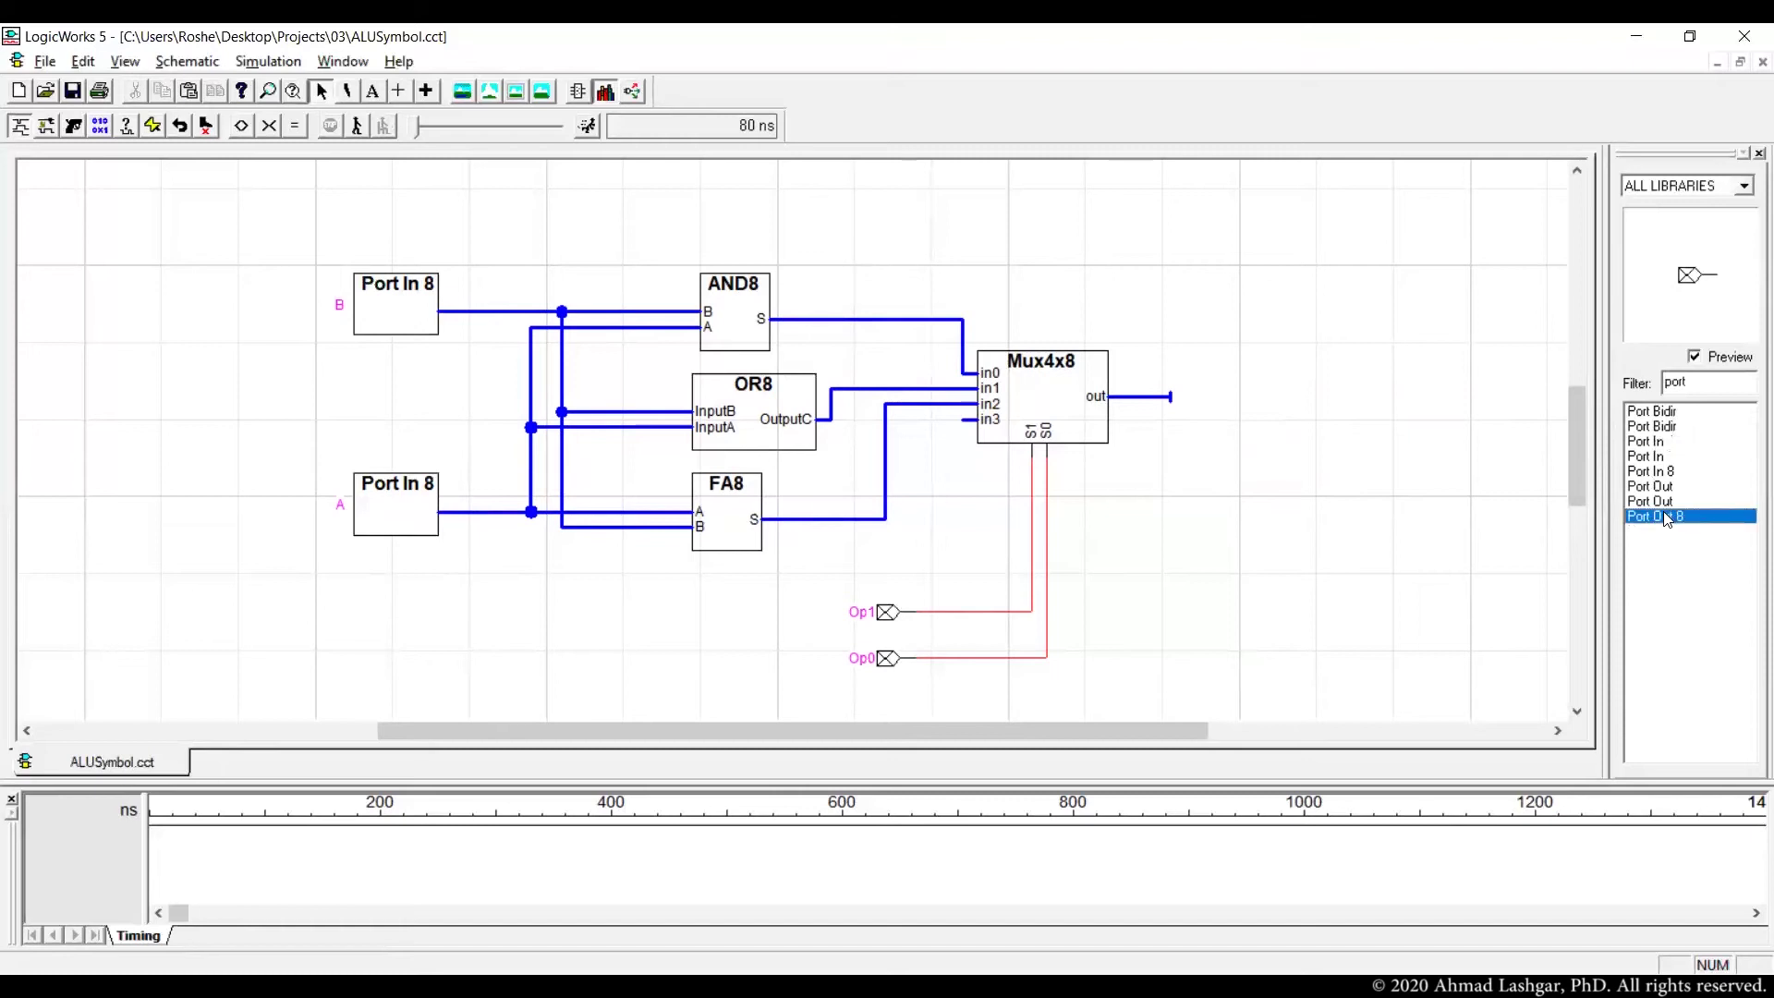
pyautogui.click(1228, 397)
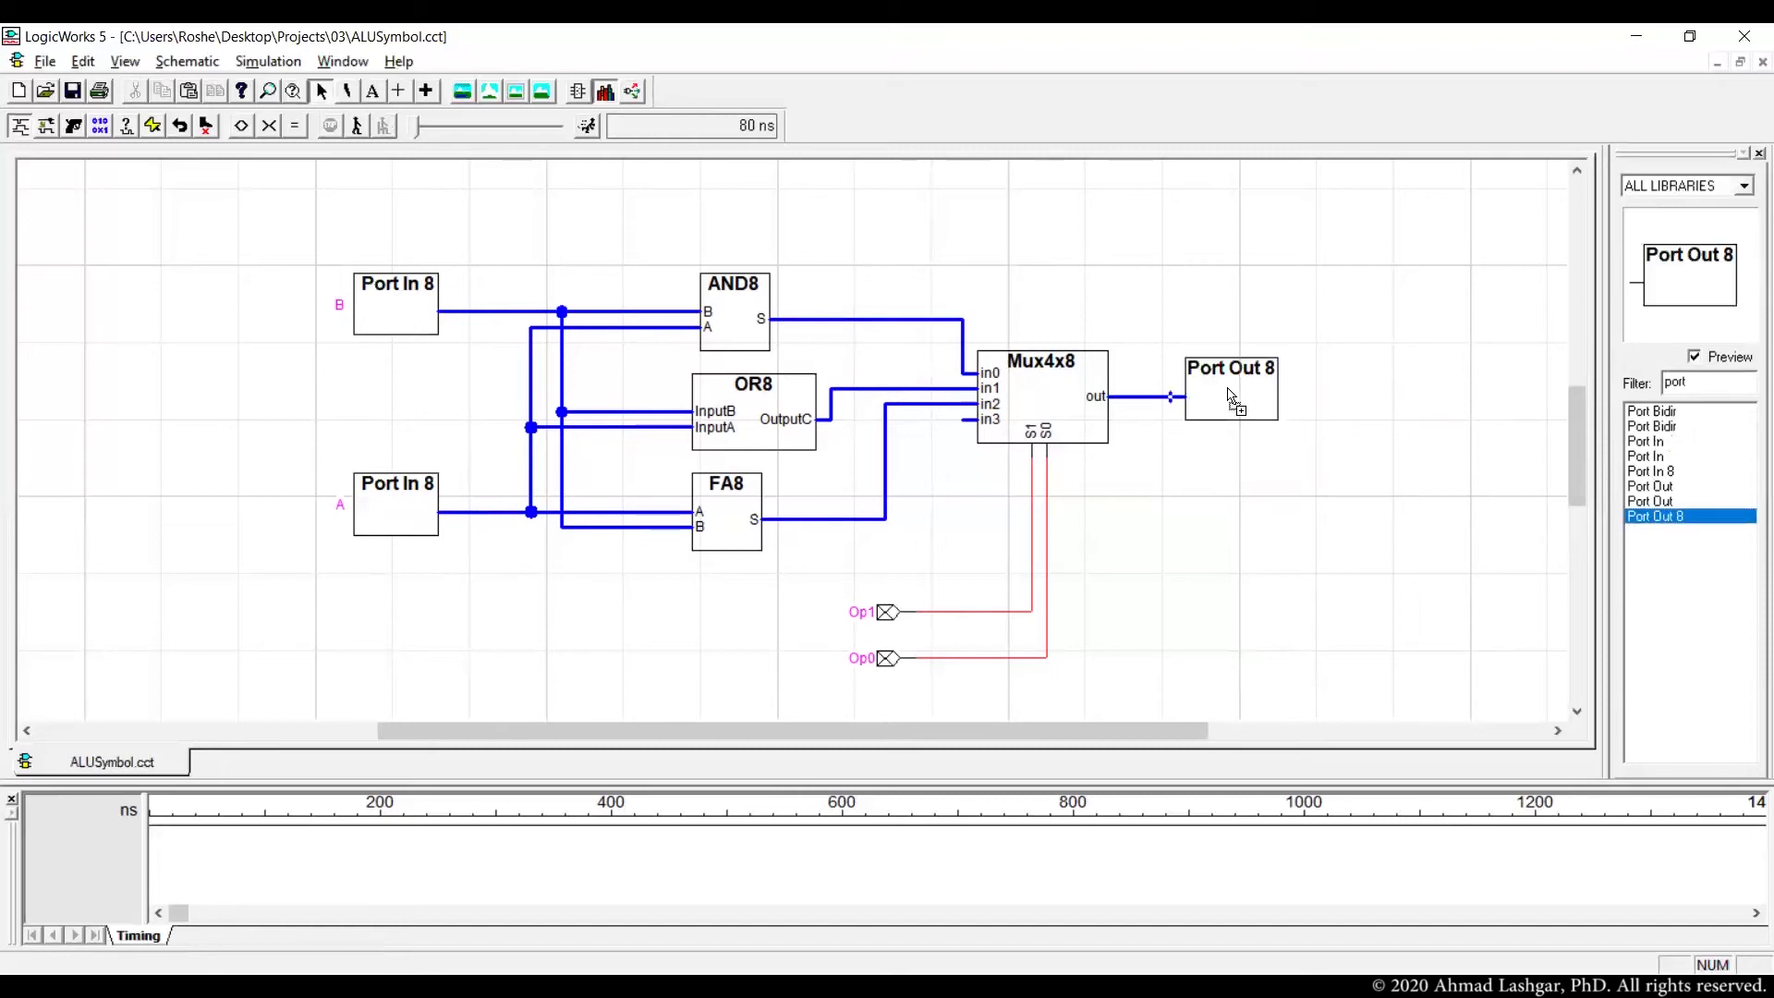
# Name the Port Out 8 on the Mux4x8 output R
pyautogui.rightClick(1228, 397)
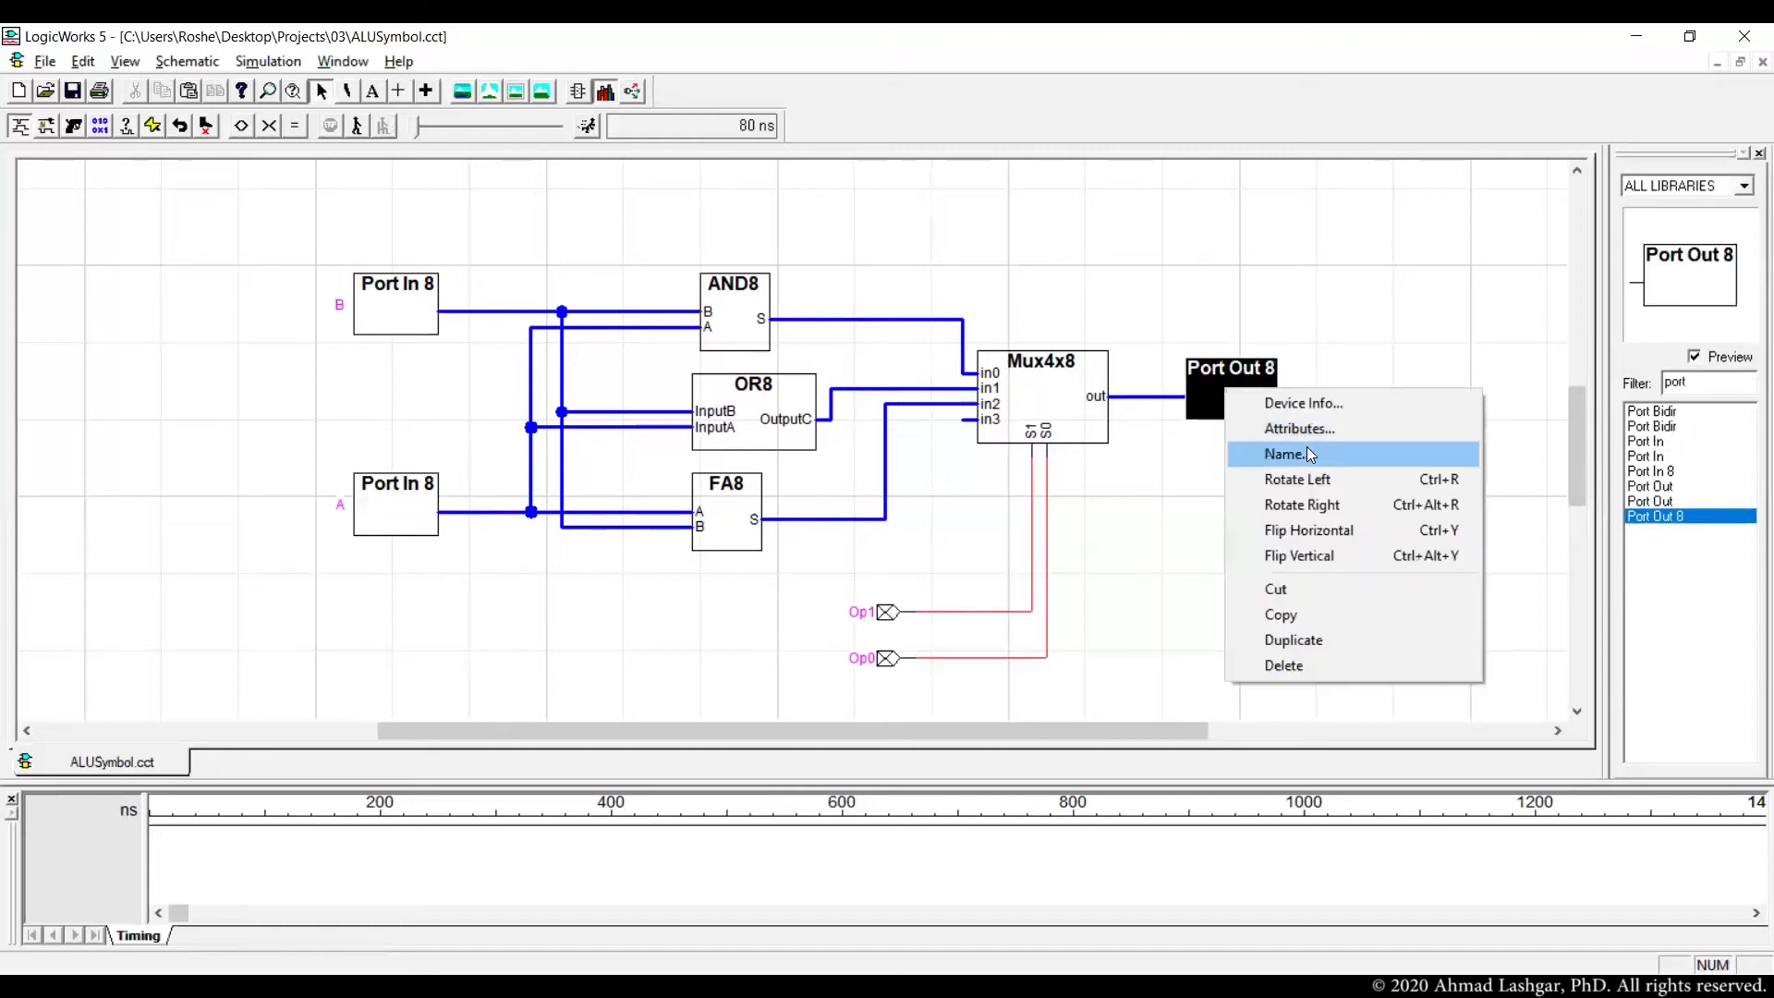
pyautogui.press('Return')
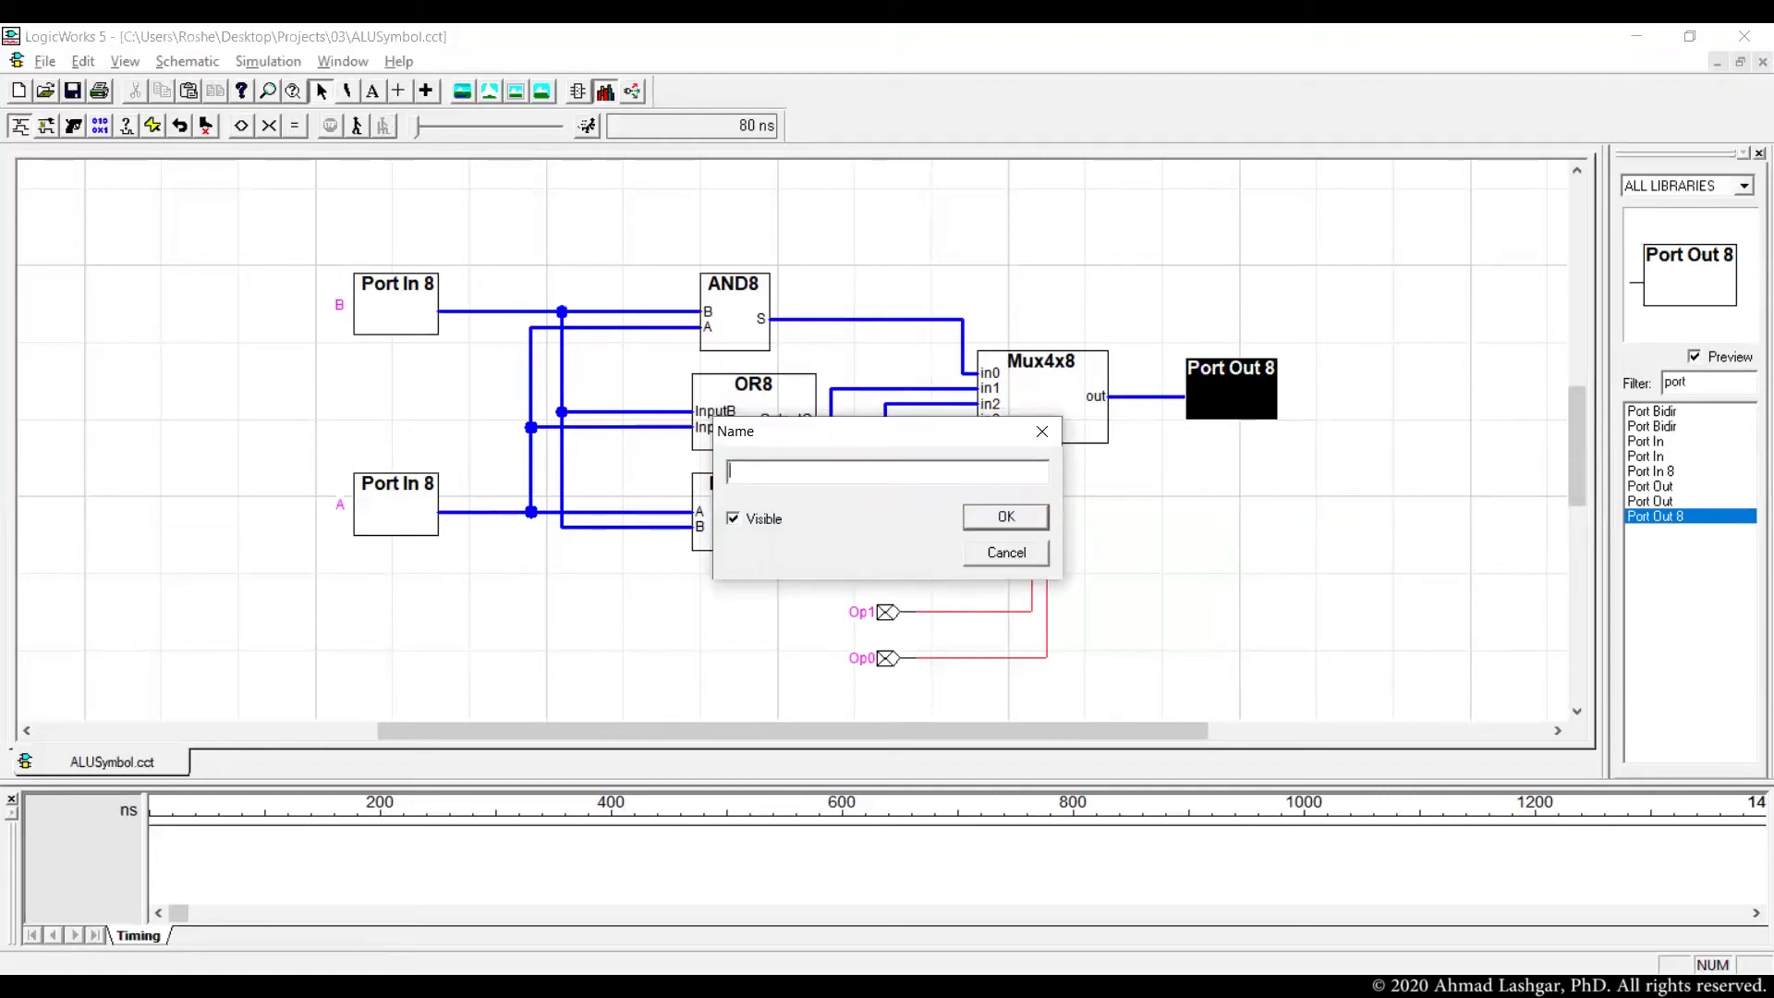
pyautogui.write('R')
pyautogui.press('Return')
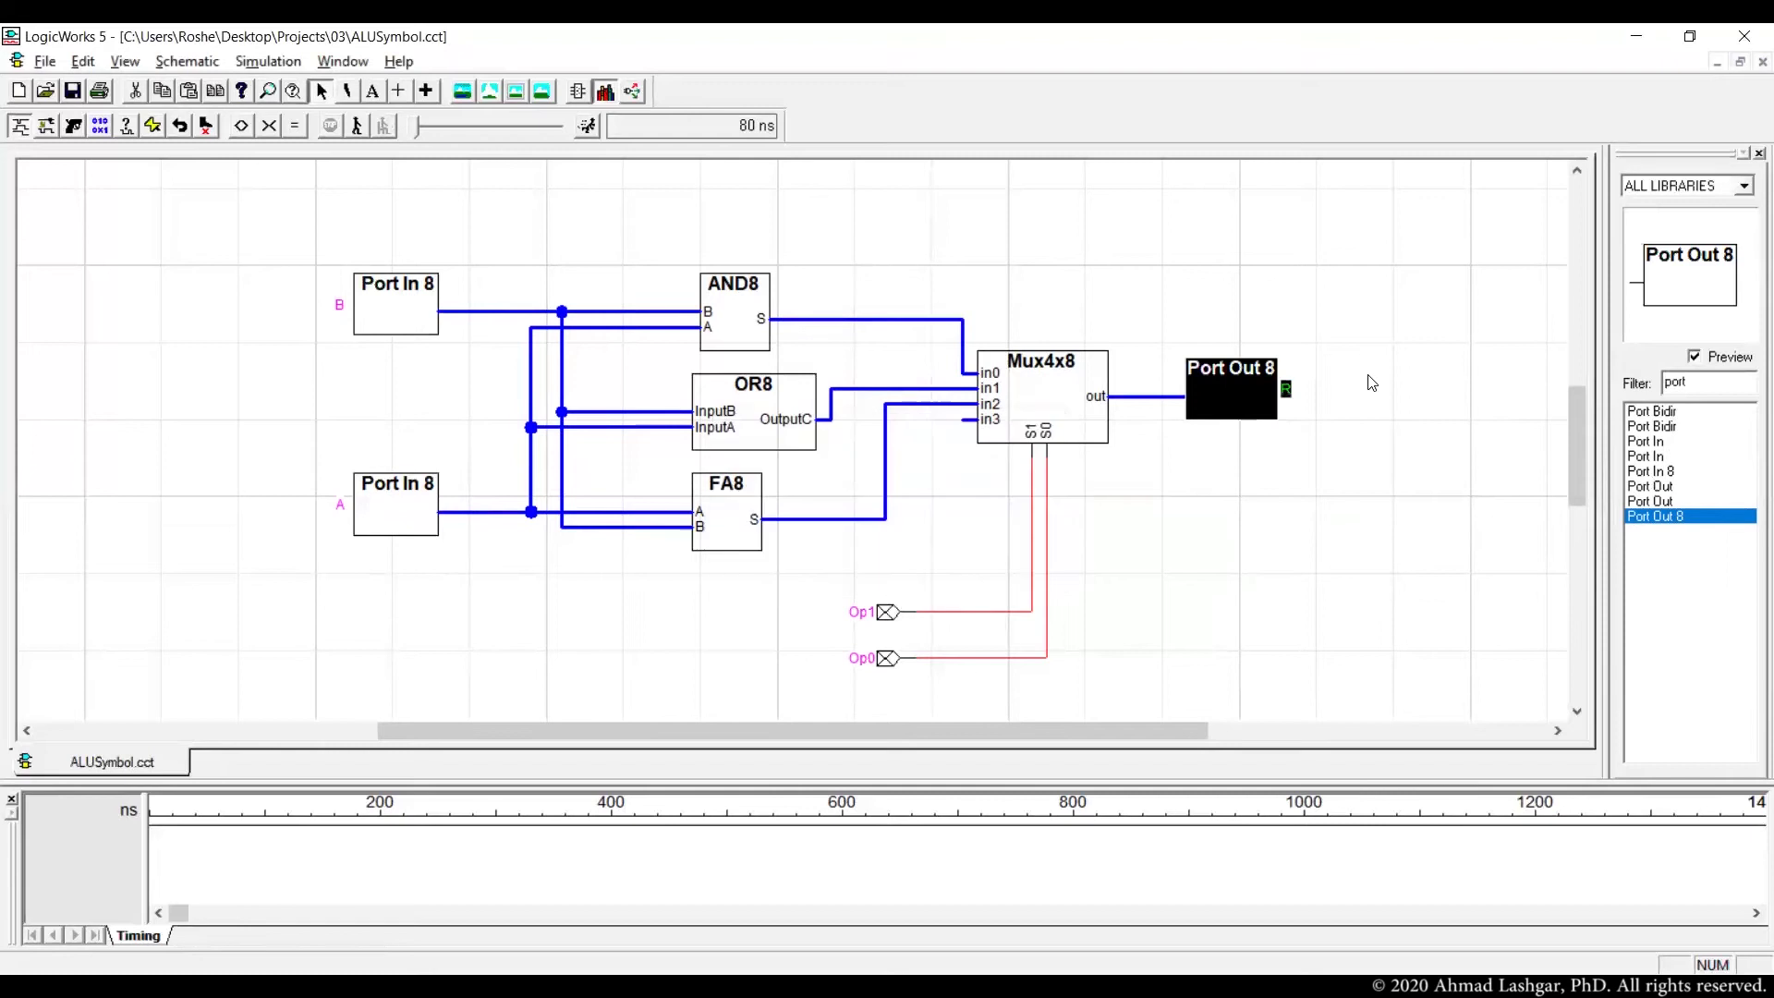
pyautogui.click(1232, 516)
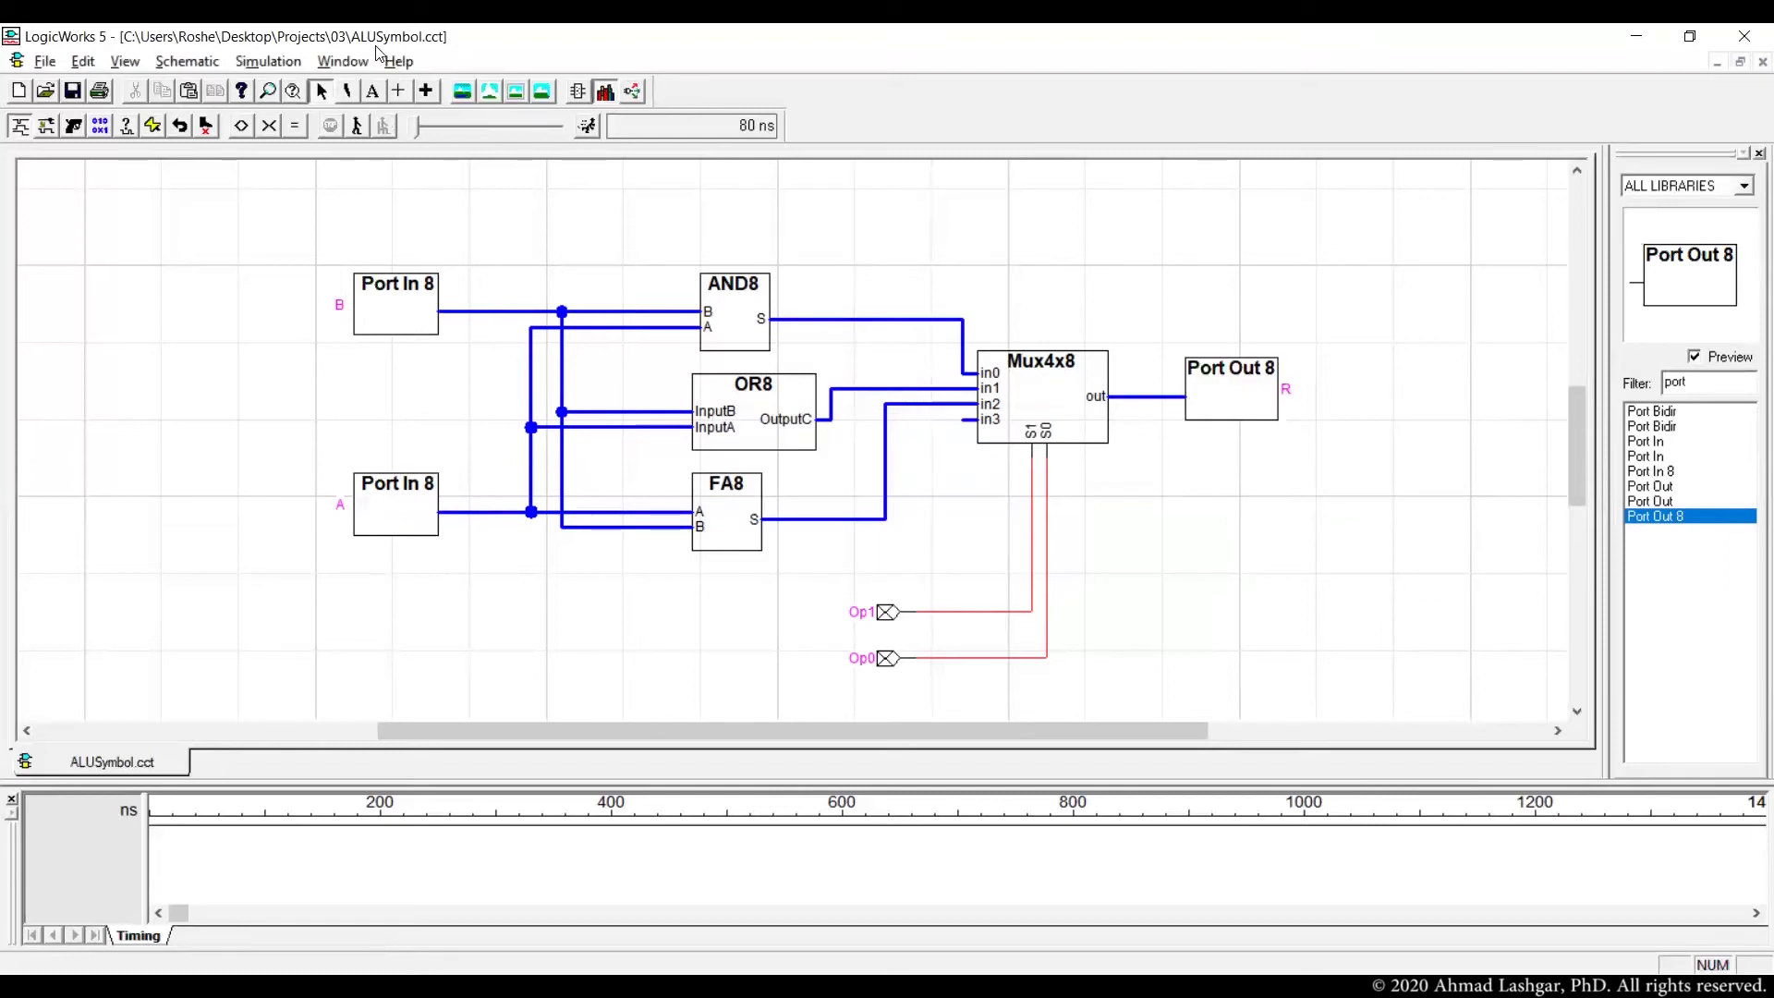
# Create a new Device Symbol document
pyautogui.click(42, 63)
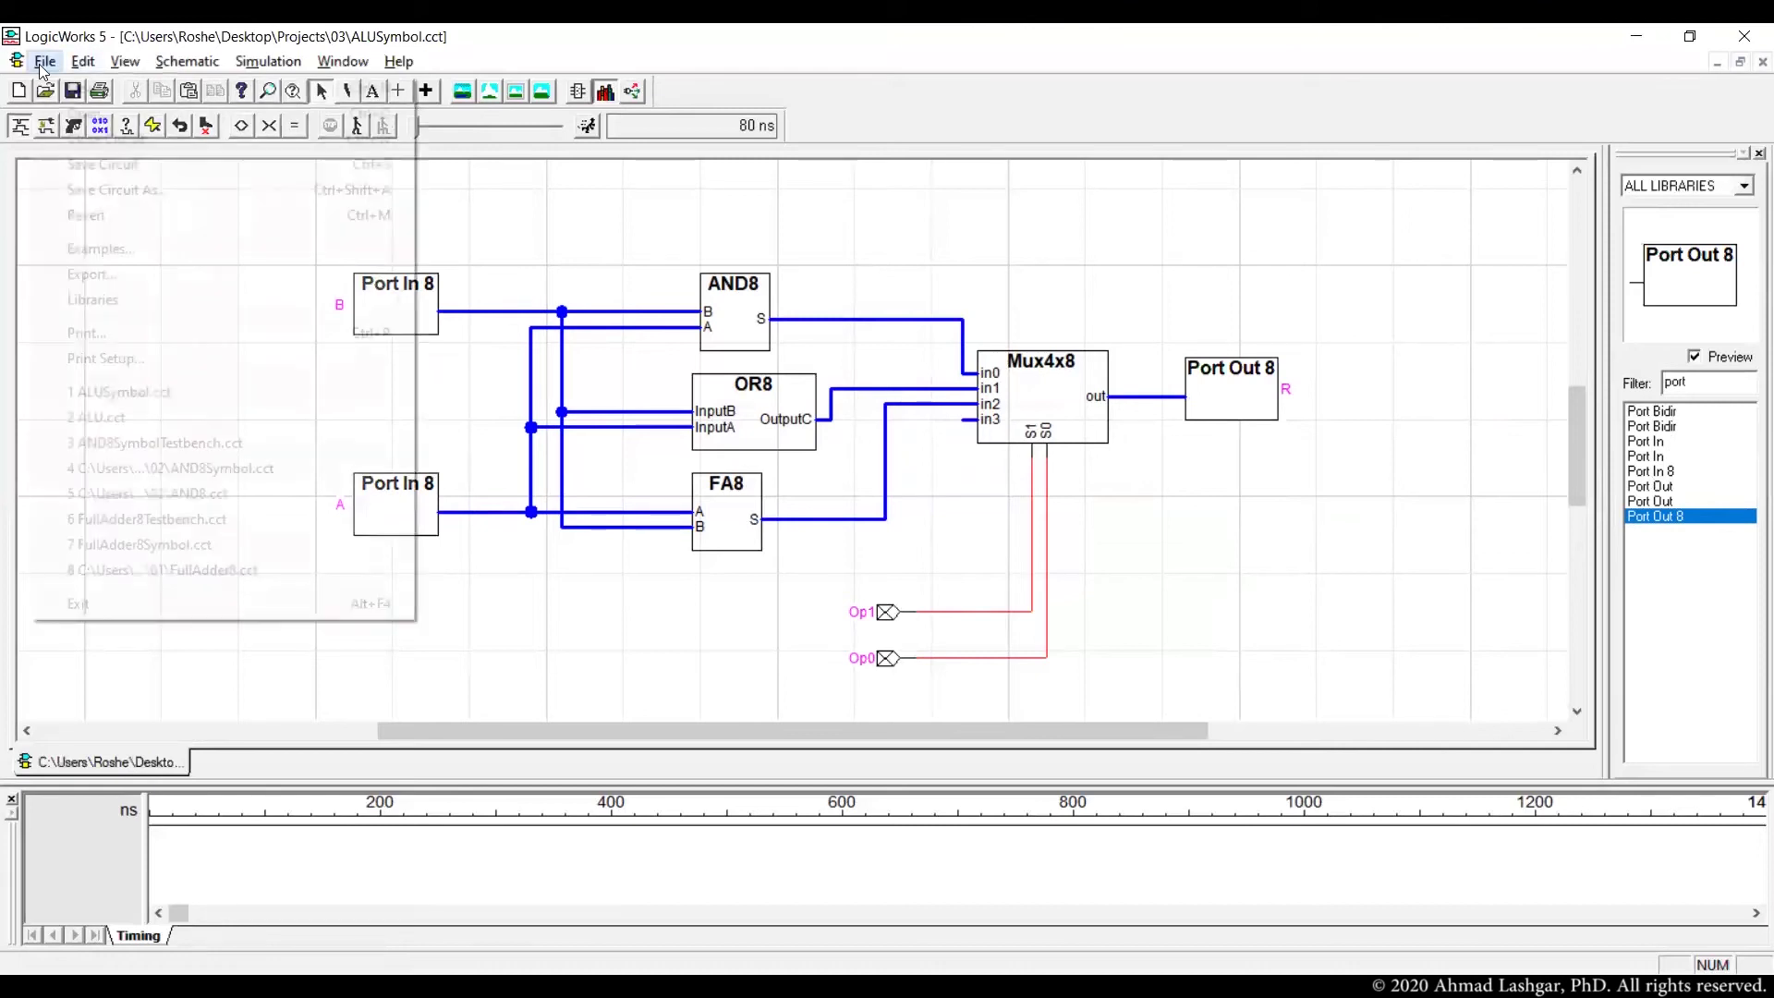
pyautogui.click(74, 91)
pyautogui.click(113, 222)
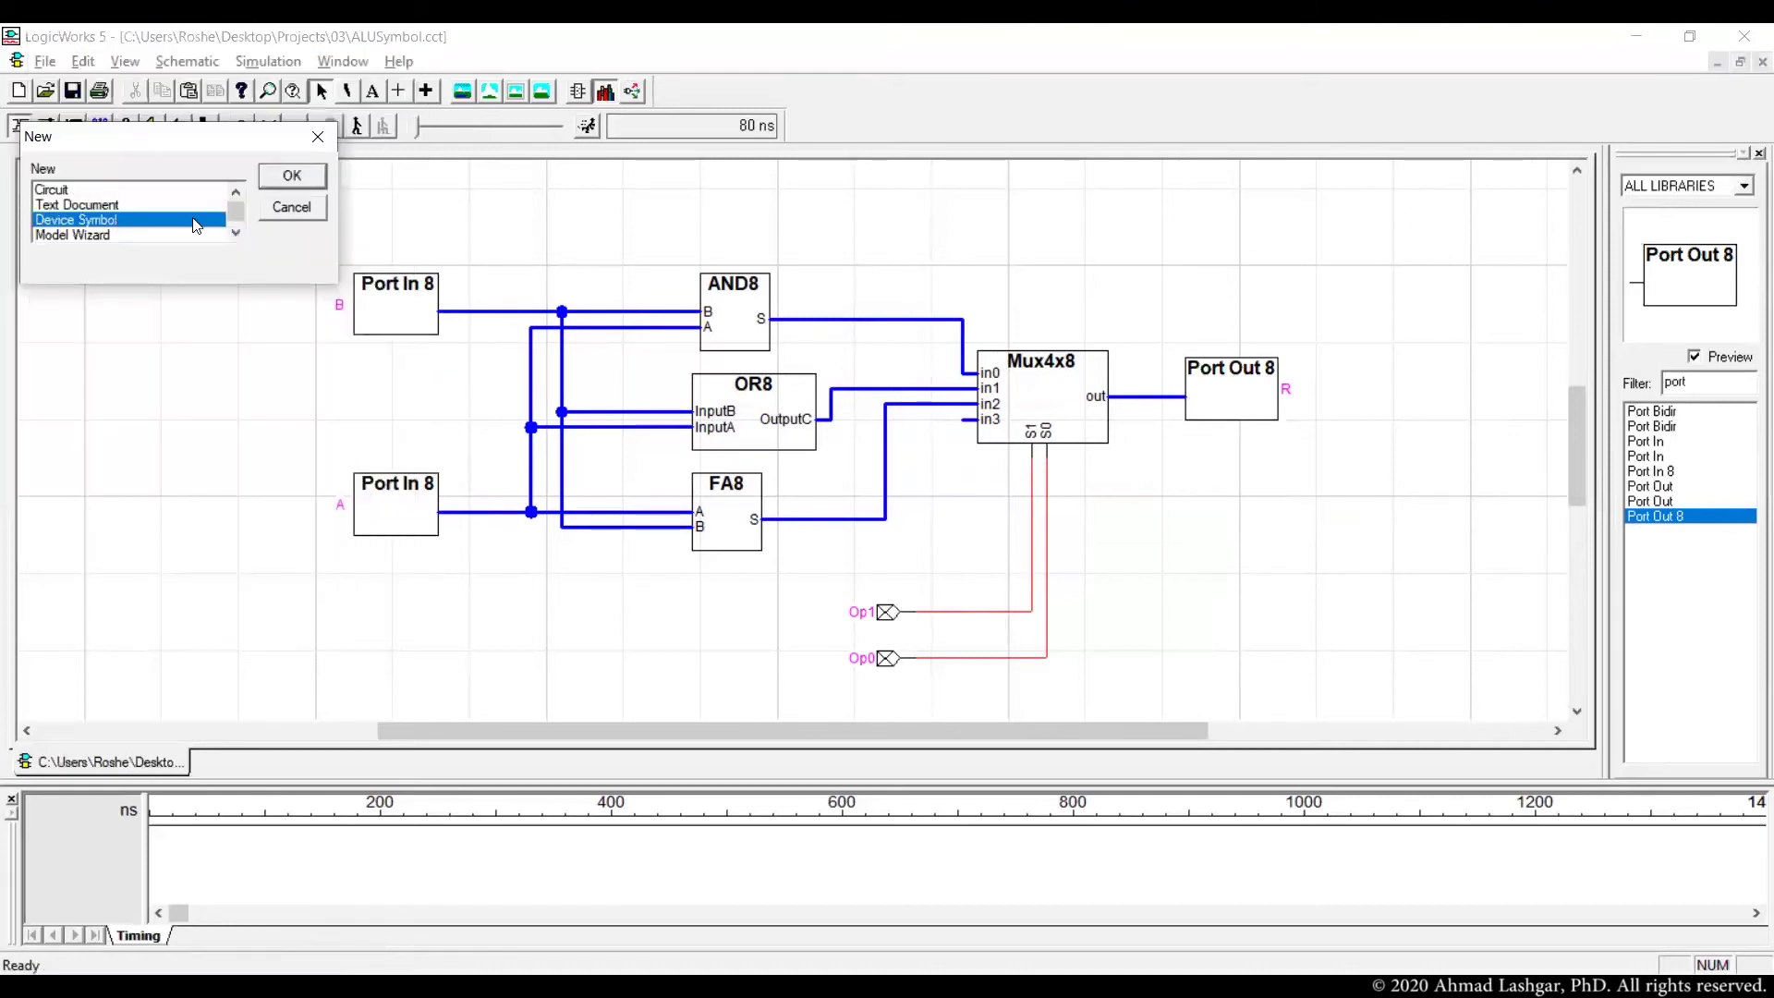
pyautogui.click(306, 180)
# Set the part type to a subcircuit symbol attached to the open circuit ALUSymbol.cct
pyautogui.click(259, 63)
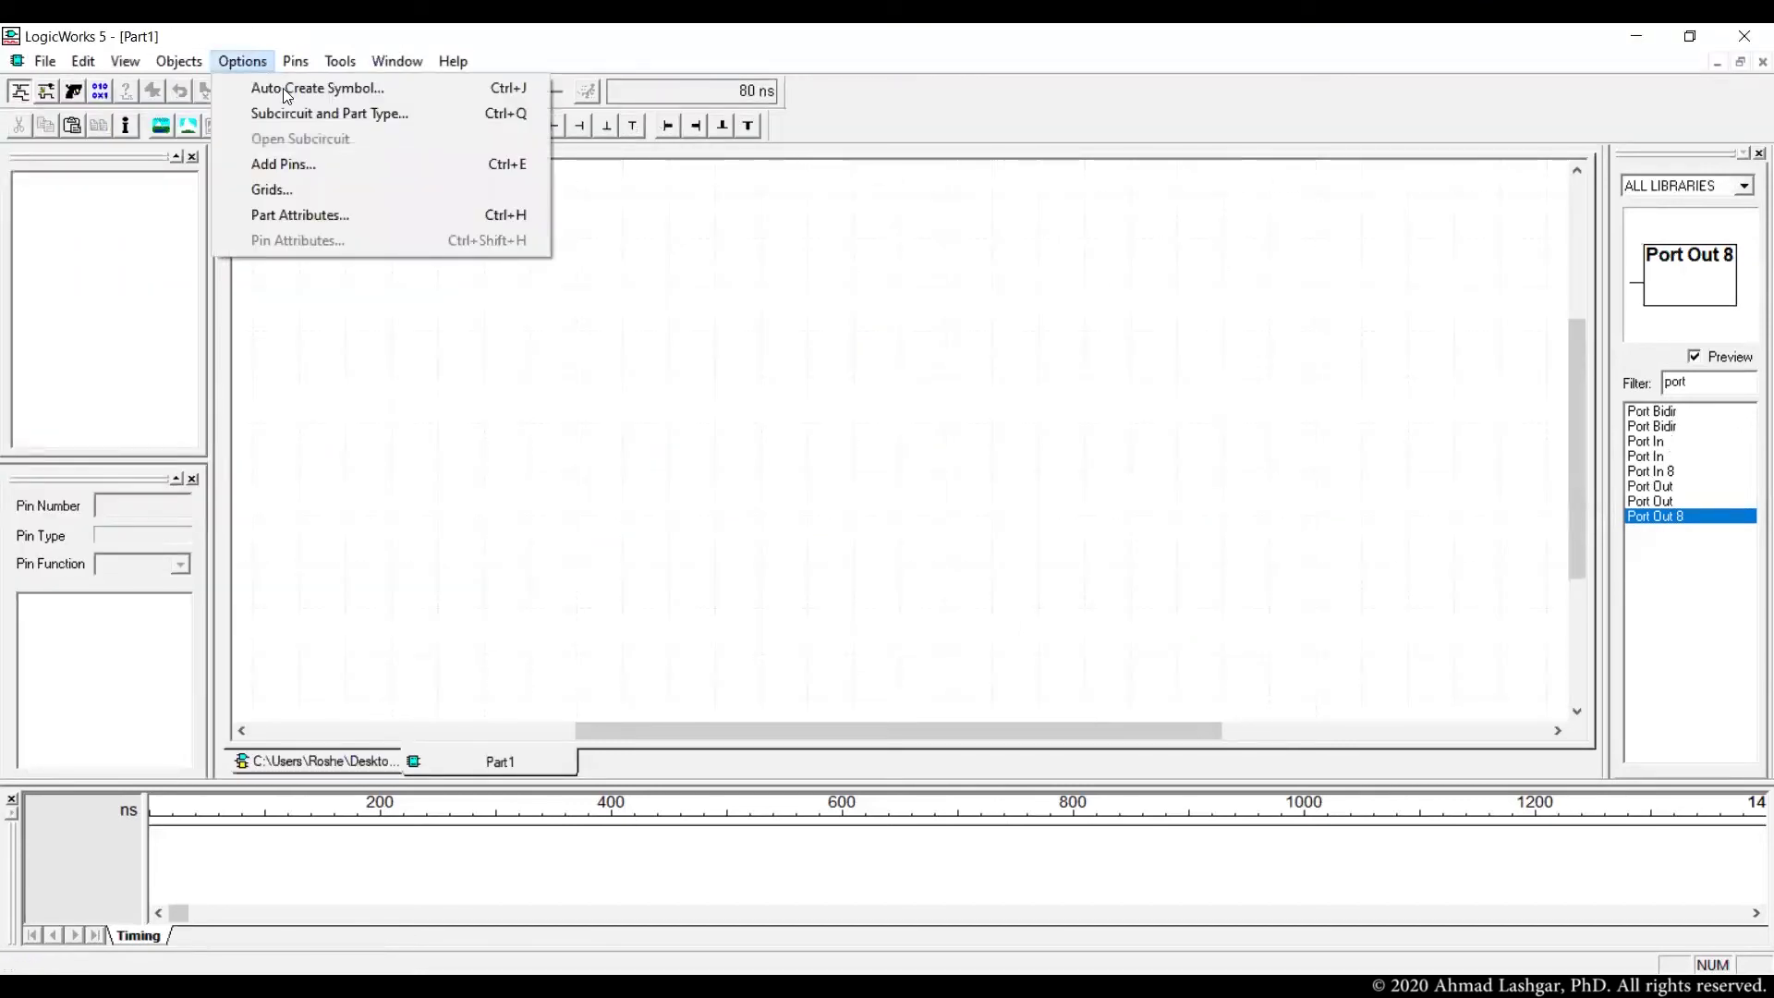
pyautogui.click(308, 114)
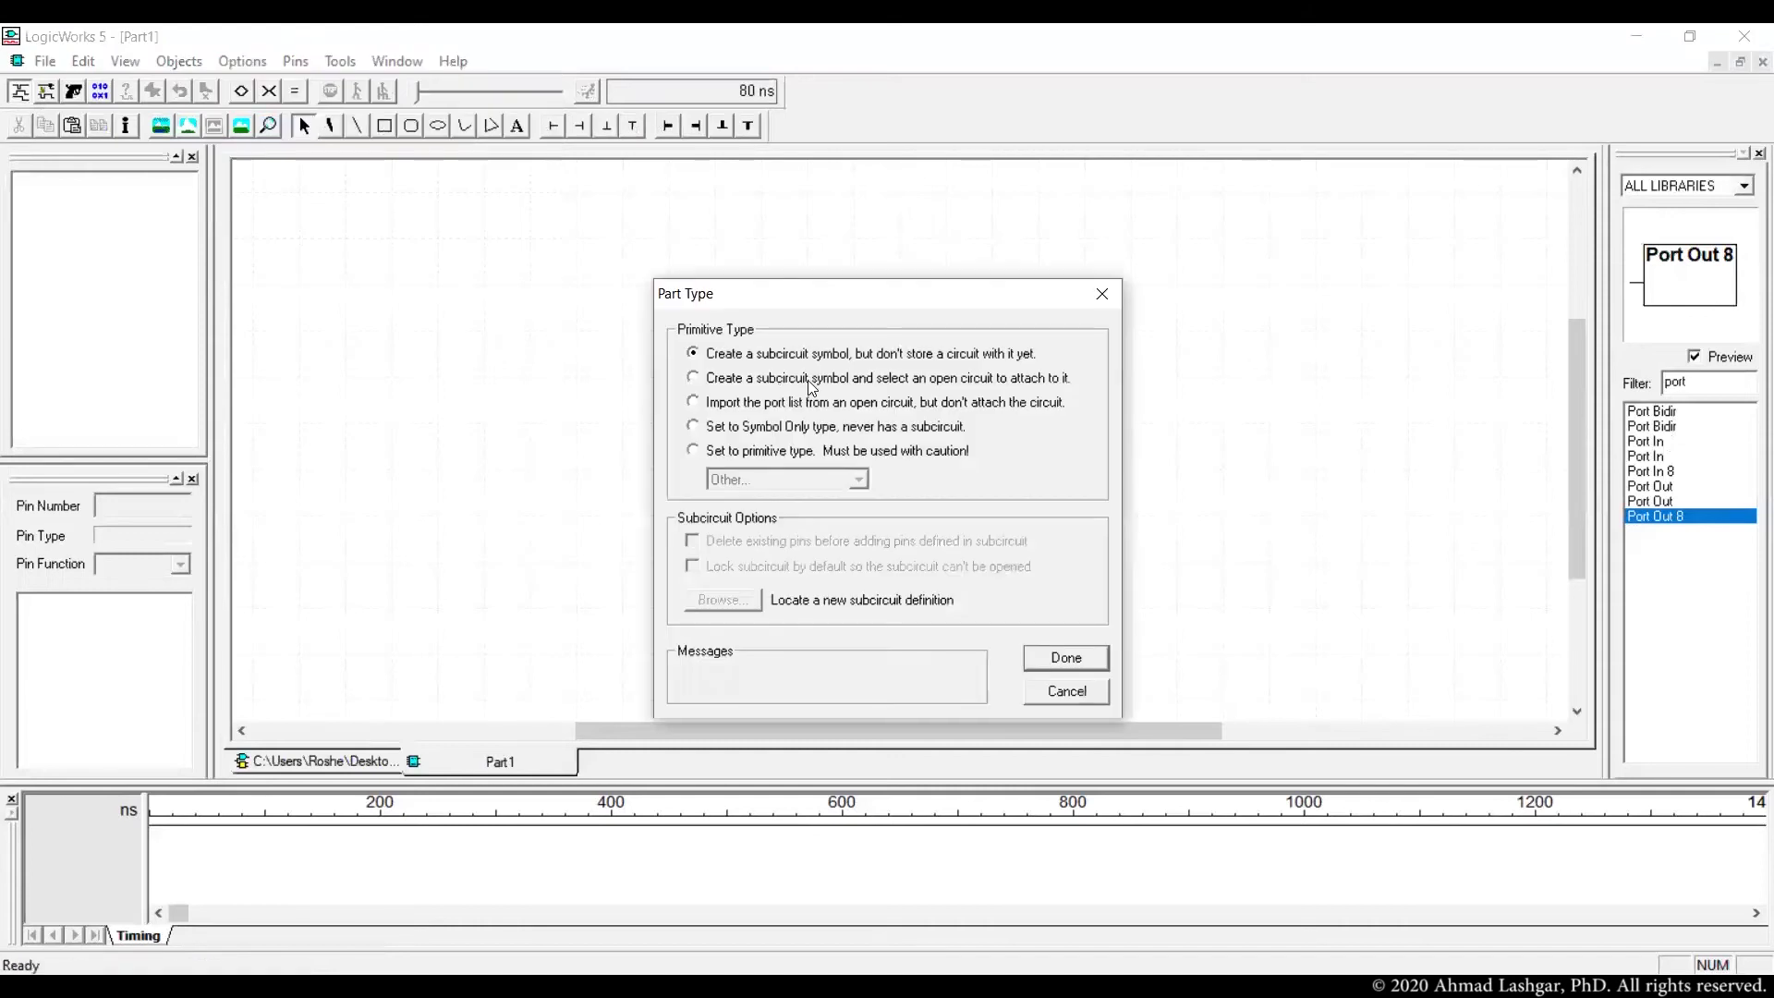
pyautogui.click(810, 379)
pyautogui.click(825, 447)
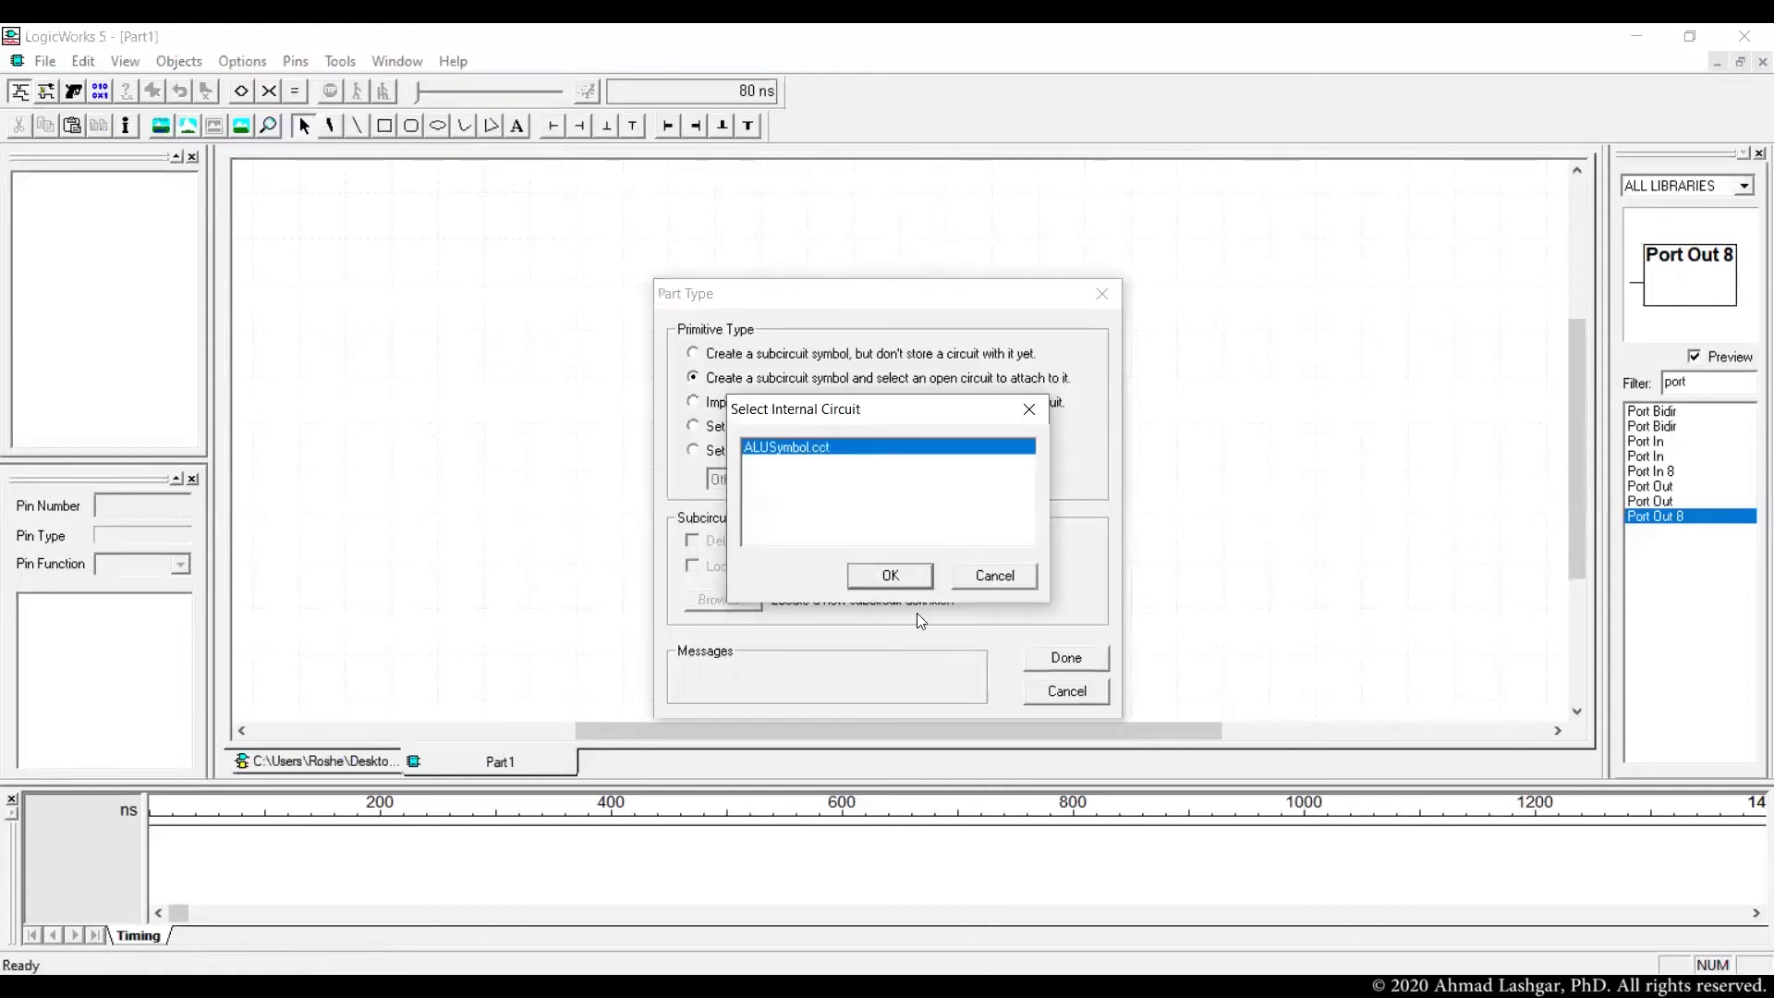
pyautogui.click(905, 580)
pyautogui.click(1068, 660)
# Enlarge the pin list and examine the imported B, A, Op1, Op0 and R pins with their internal bus pins
pyautogui.moveTo(101, 462); pyautogui.dragTo(92, 303)
pyautogui.click(46, 503)
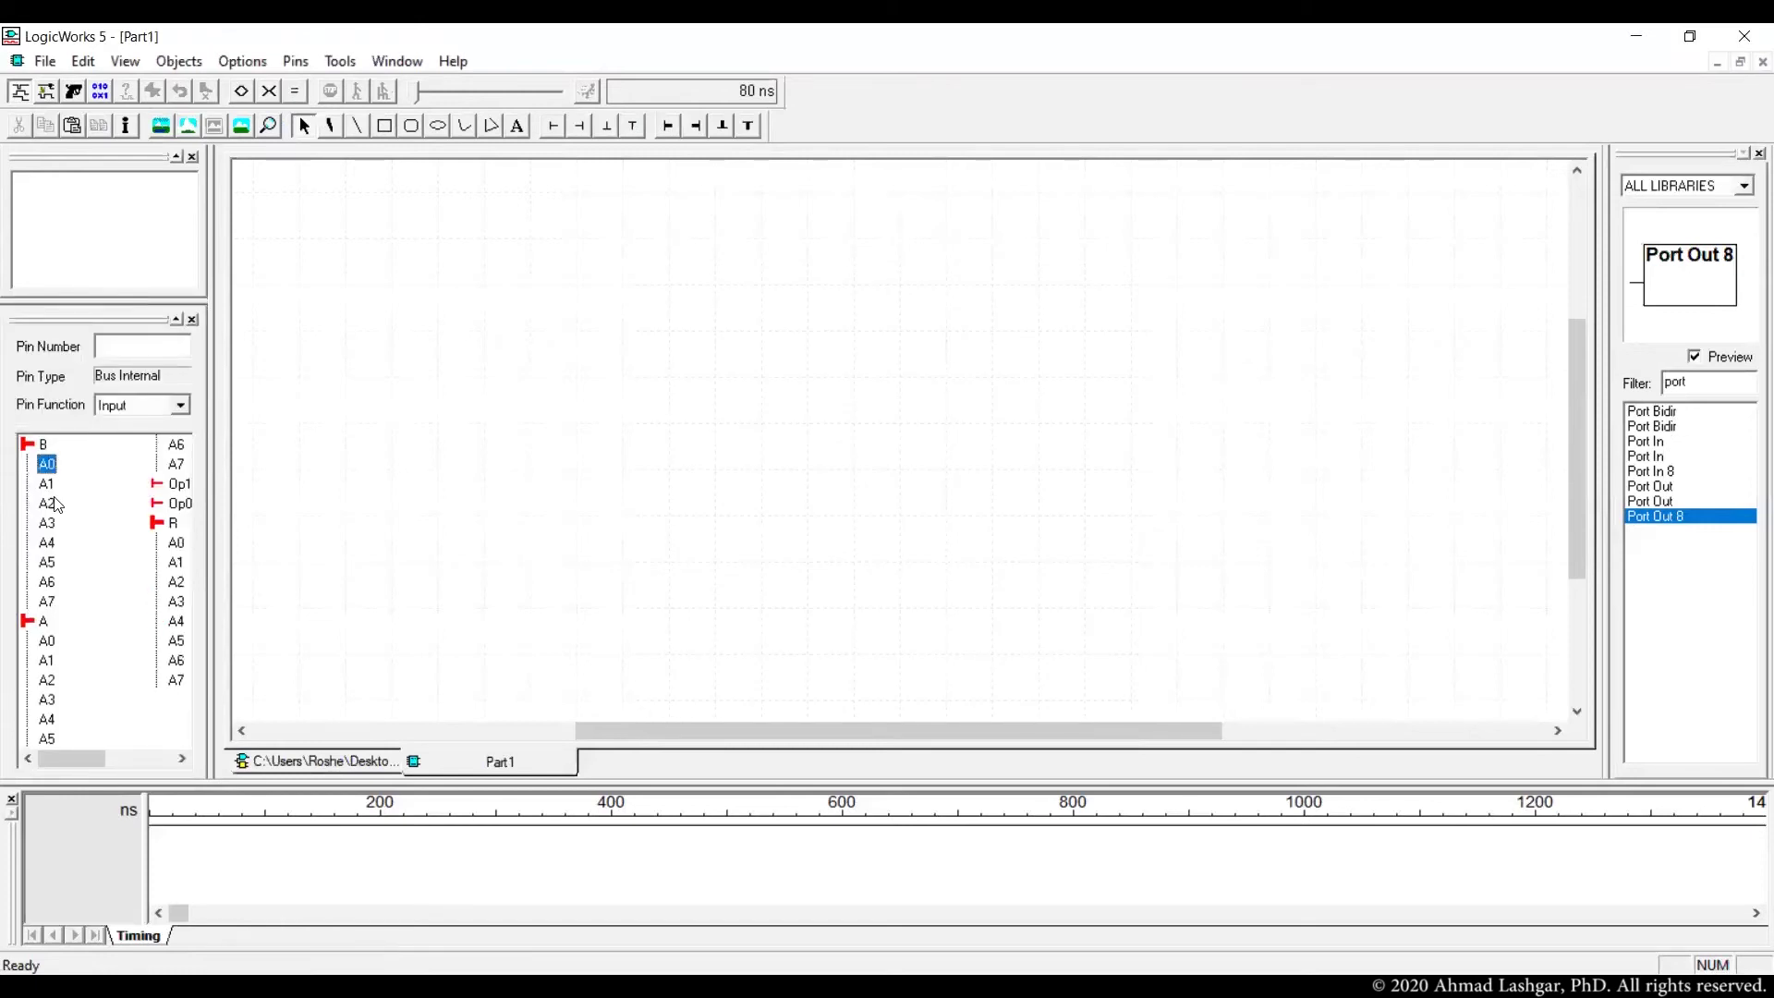
pyautogui.click(46, 660)
pyautogui.click(179, 501)
pyautogui.click(174, 564)
pyautogui.click(174, 598)
# Auto-create the symbol with R[A0..7] moved from the left pins to the right pins and the part name ALU
pyautogui.click(248, 62)
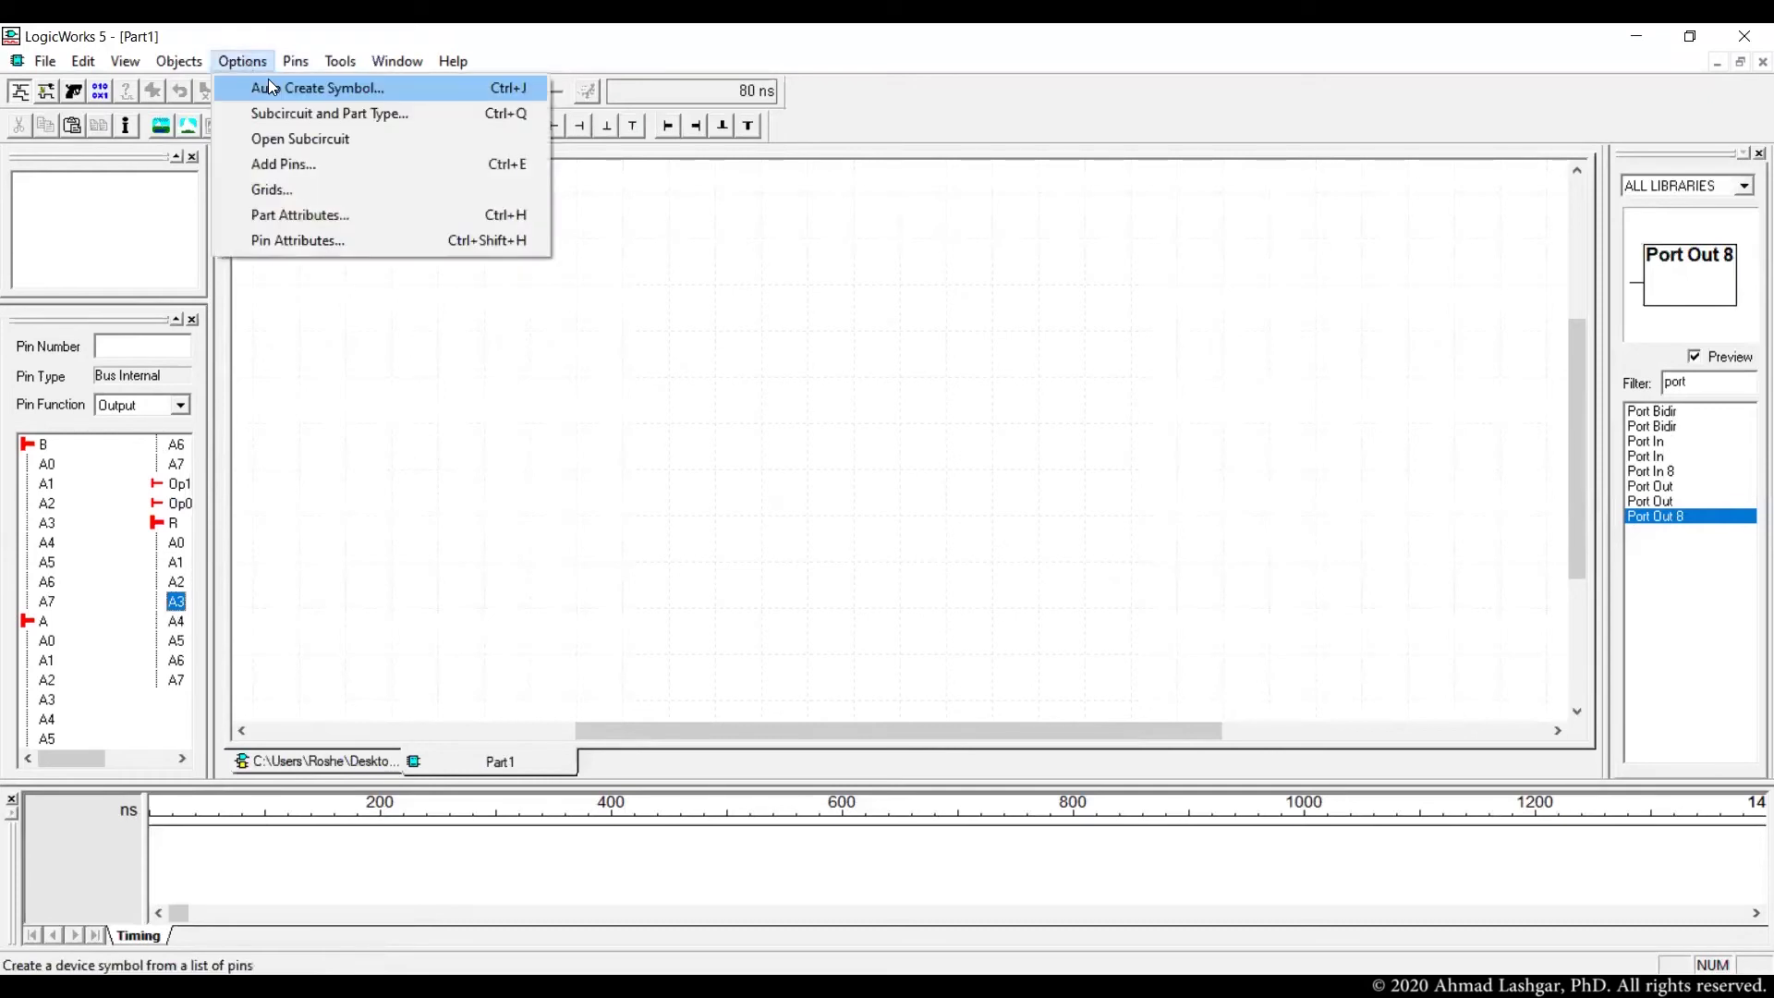
pyautogui.click(414, 83)
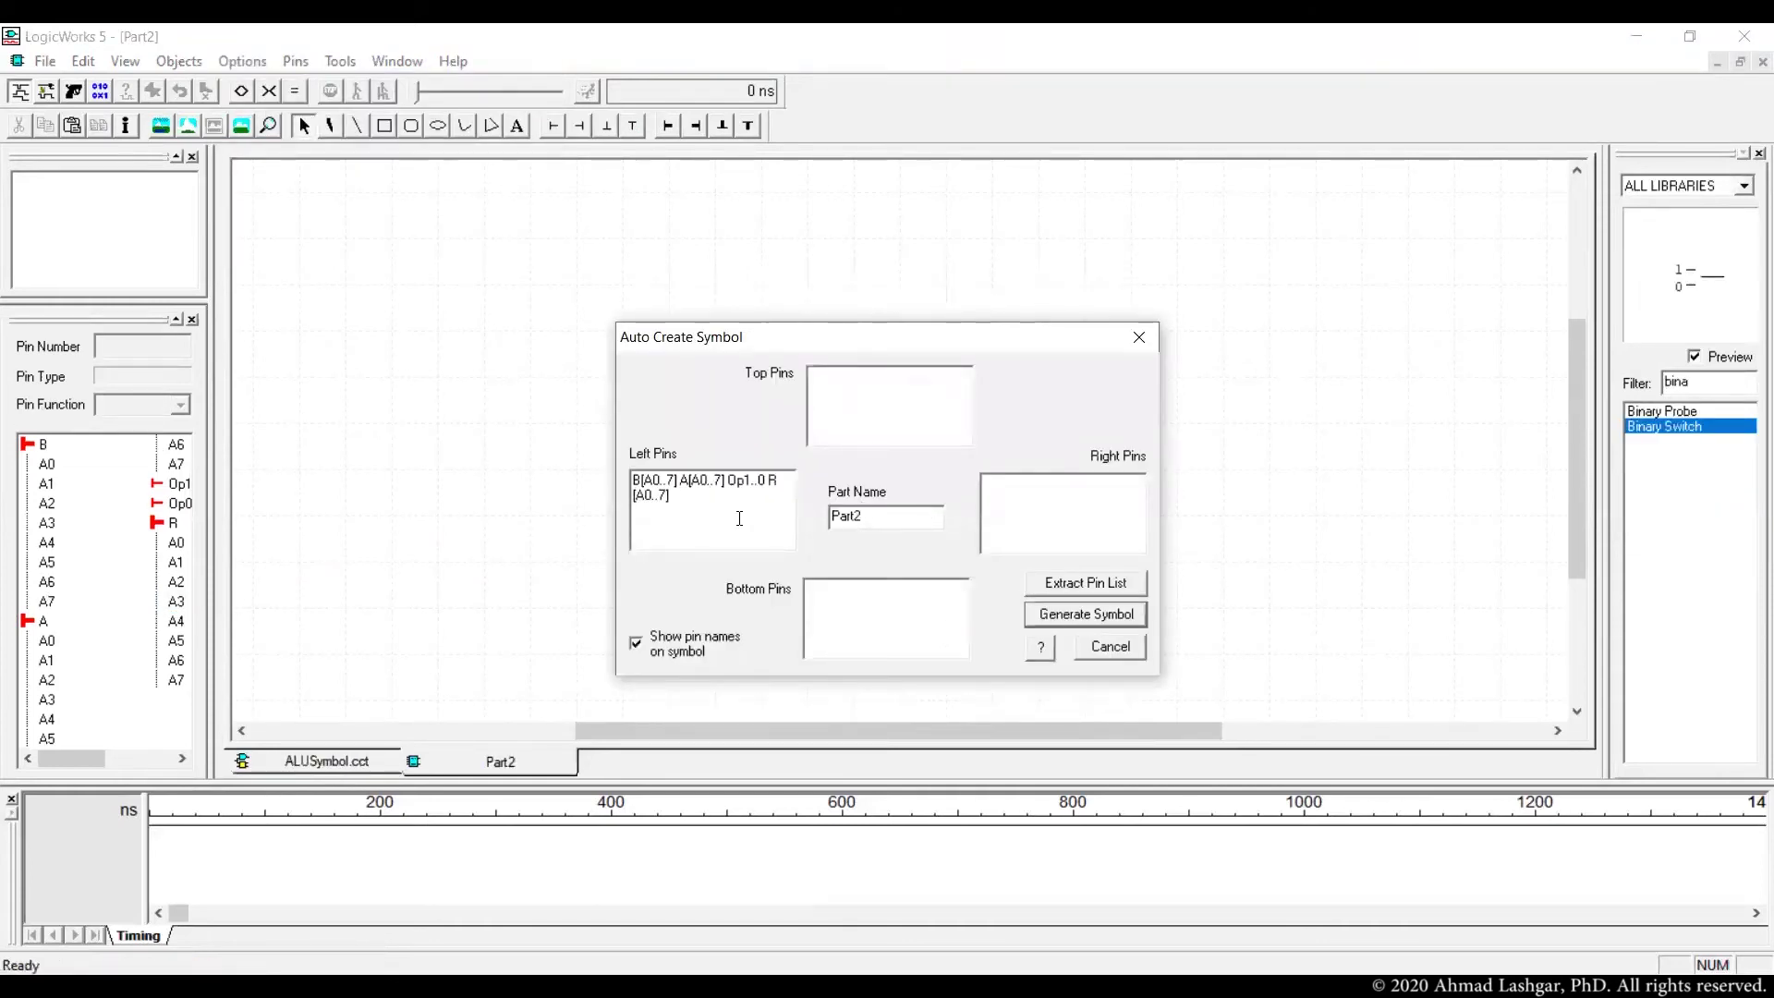
pyautogui.doubleClick(775, 480)
pyautogui.hotkey('ctrl', 'c')
pyautogui.press('Delete')
pyautogui.hotkey('ctrl', 'v')
pyautogui.moveTo(908, 510); pyautogui.dragTo(830, 515)
pyautogui.write('AL')
pyautogui.click(1086, 615)
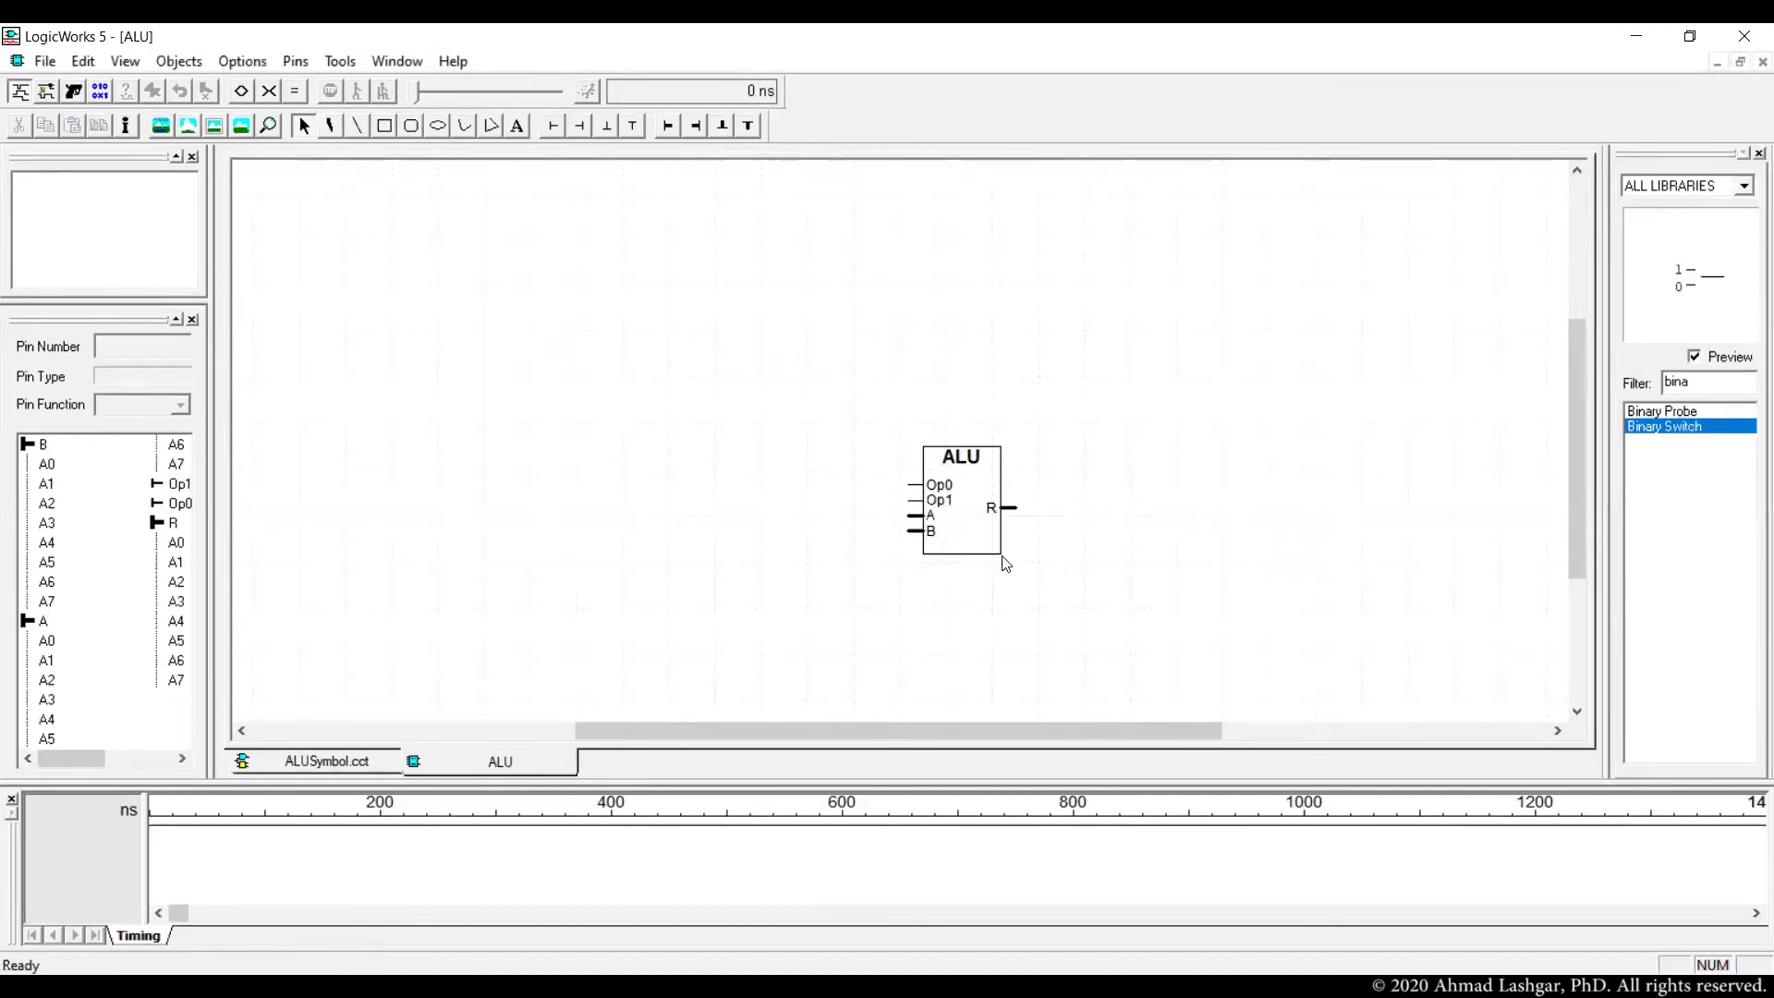
# Save the ALU part in the CPUProject.clf library and close its symbol window
pyautogui.hotkey('ctrl', 's')
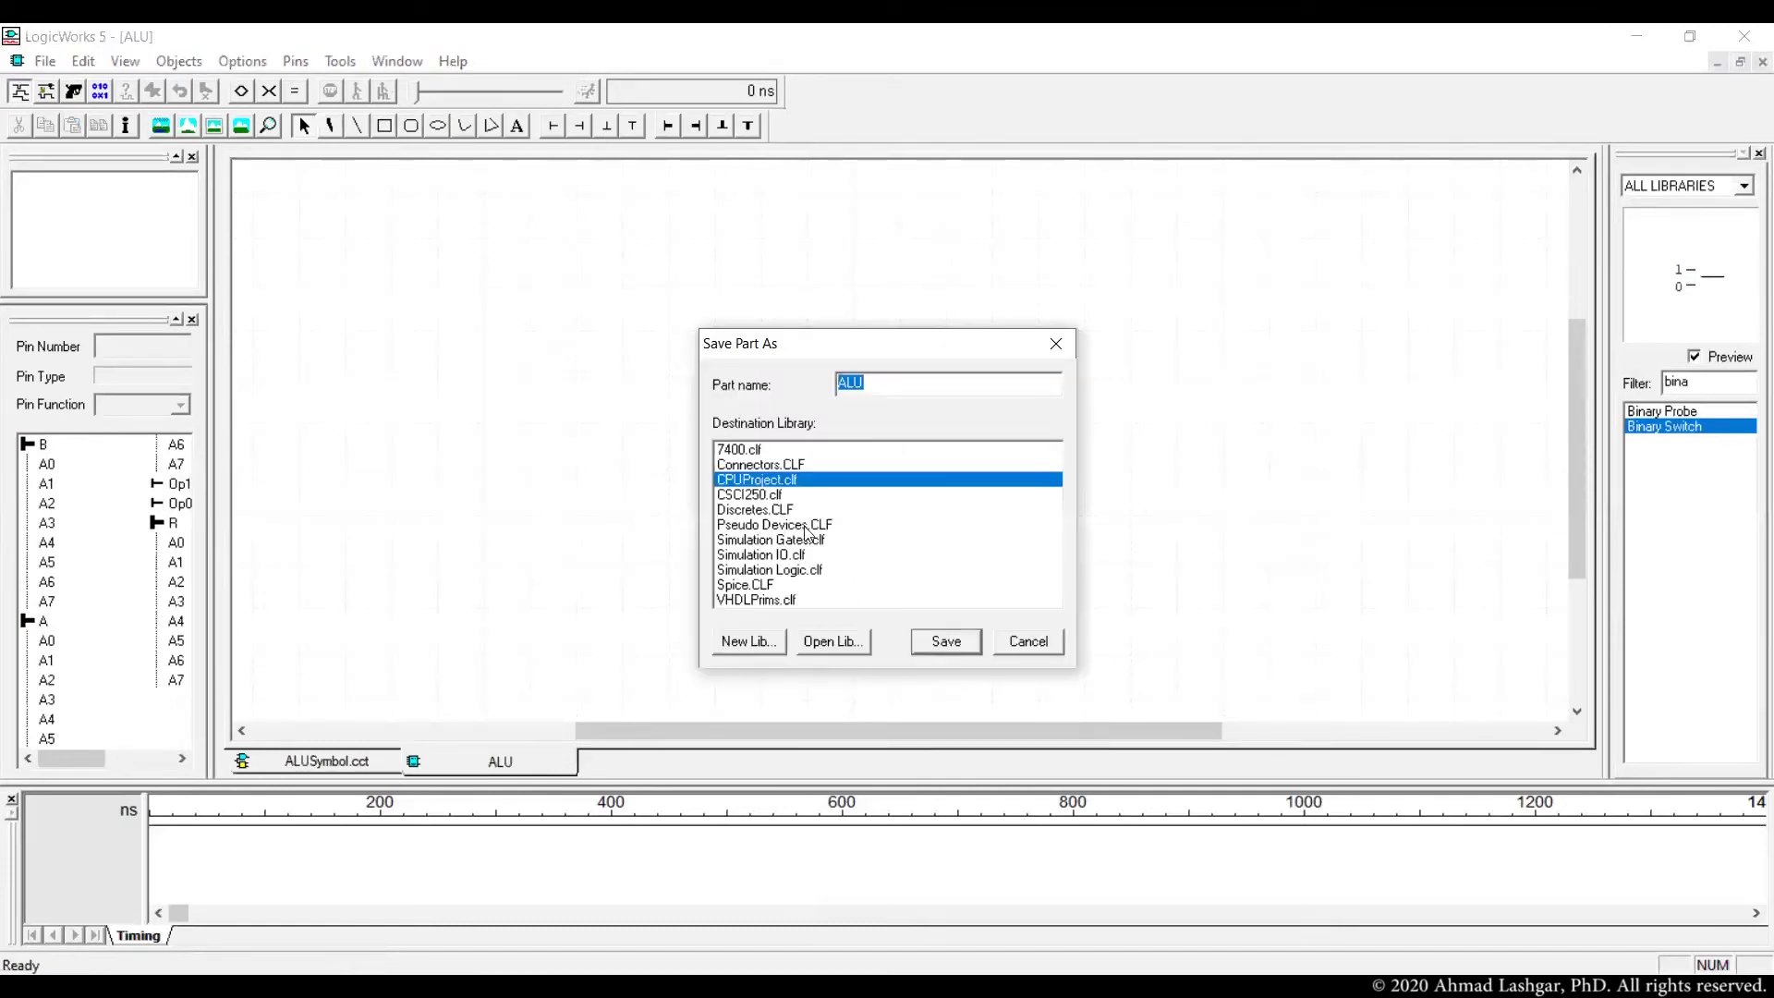
pyautogui.click(946, 642)
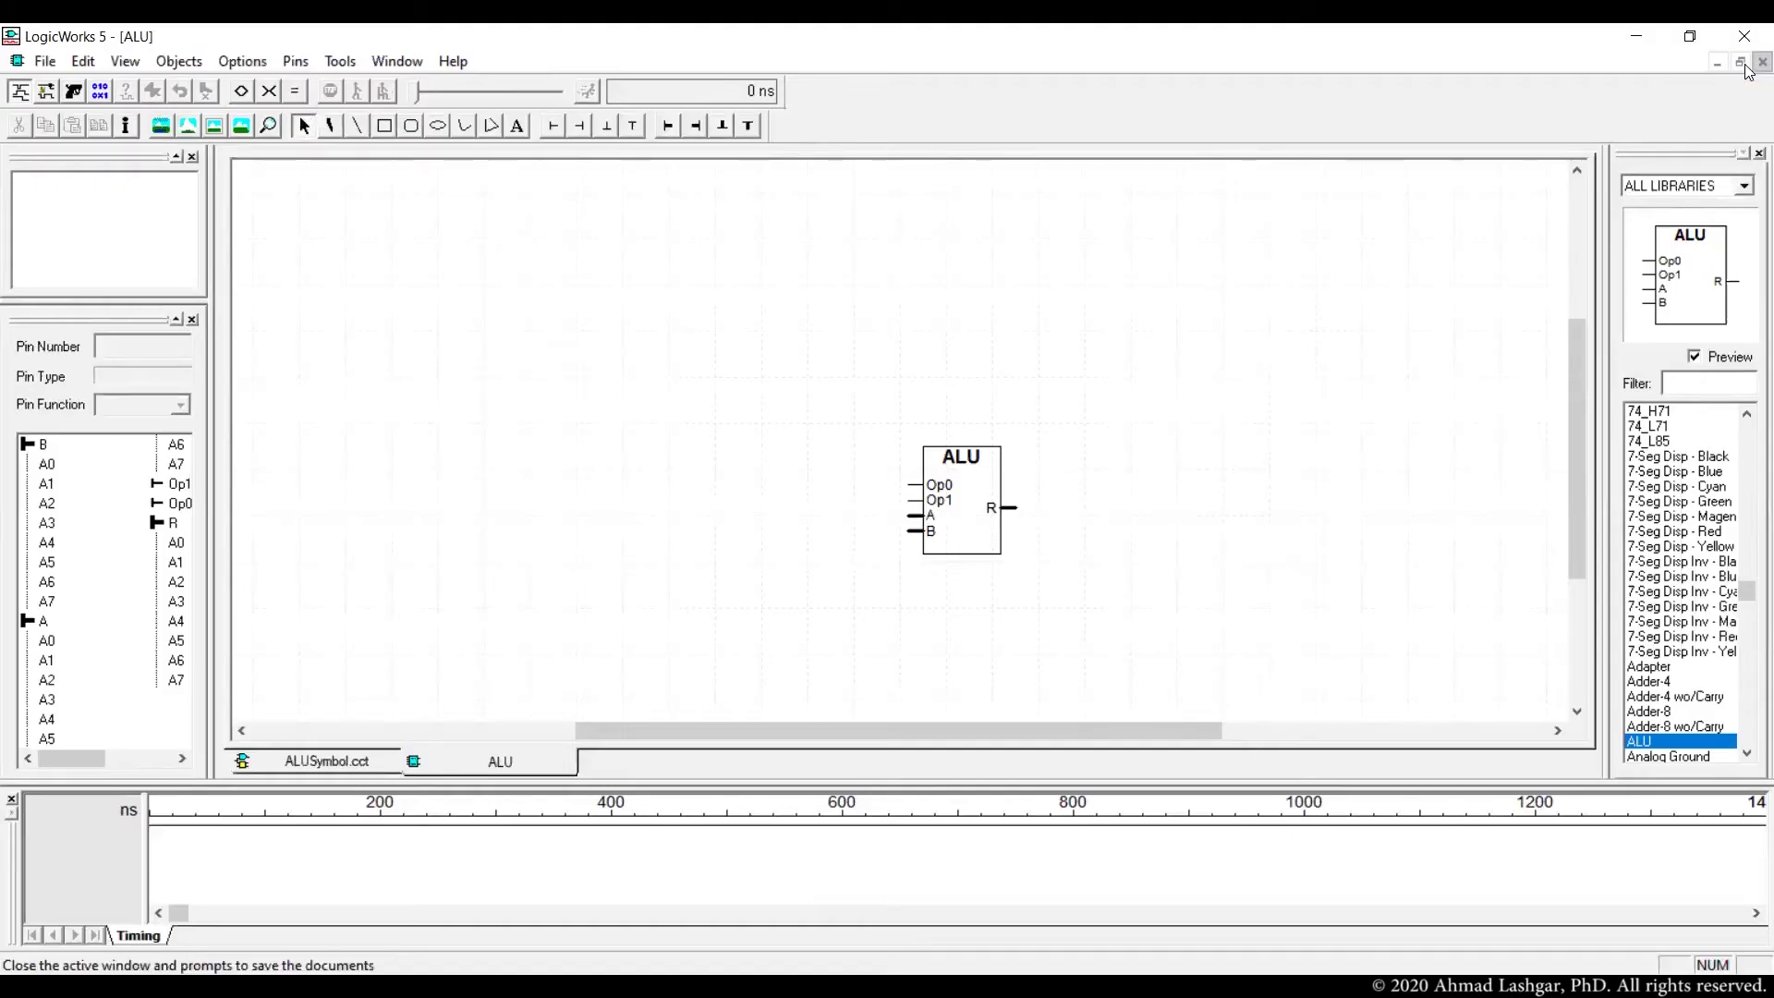
pyautogui.click(1761, 62)
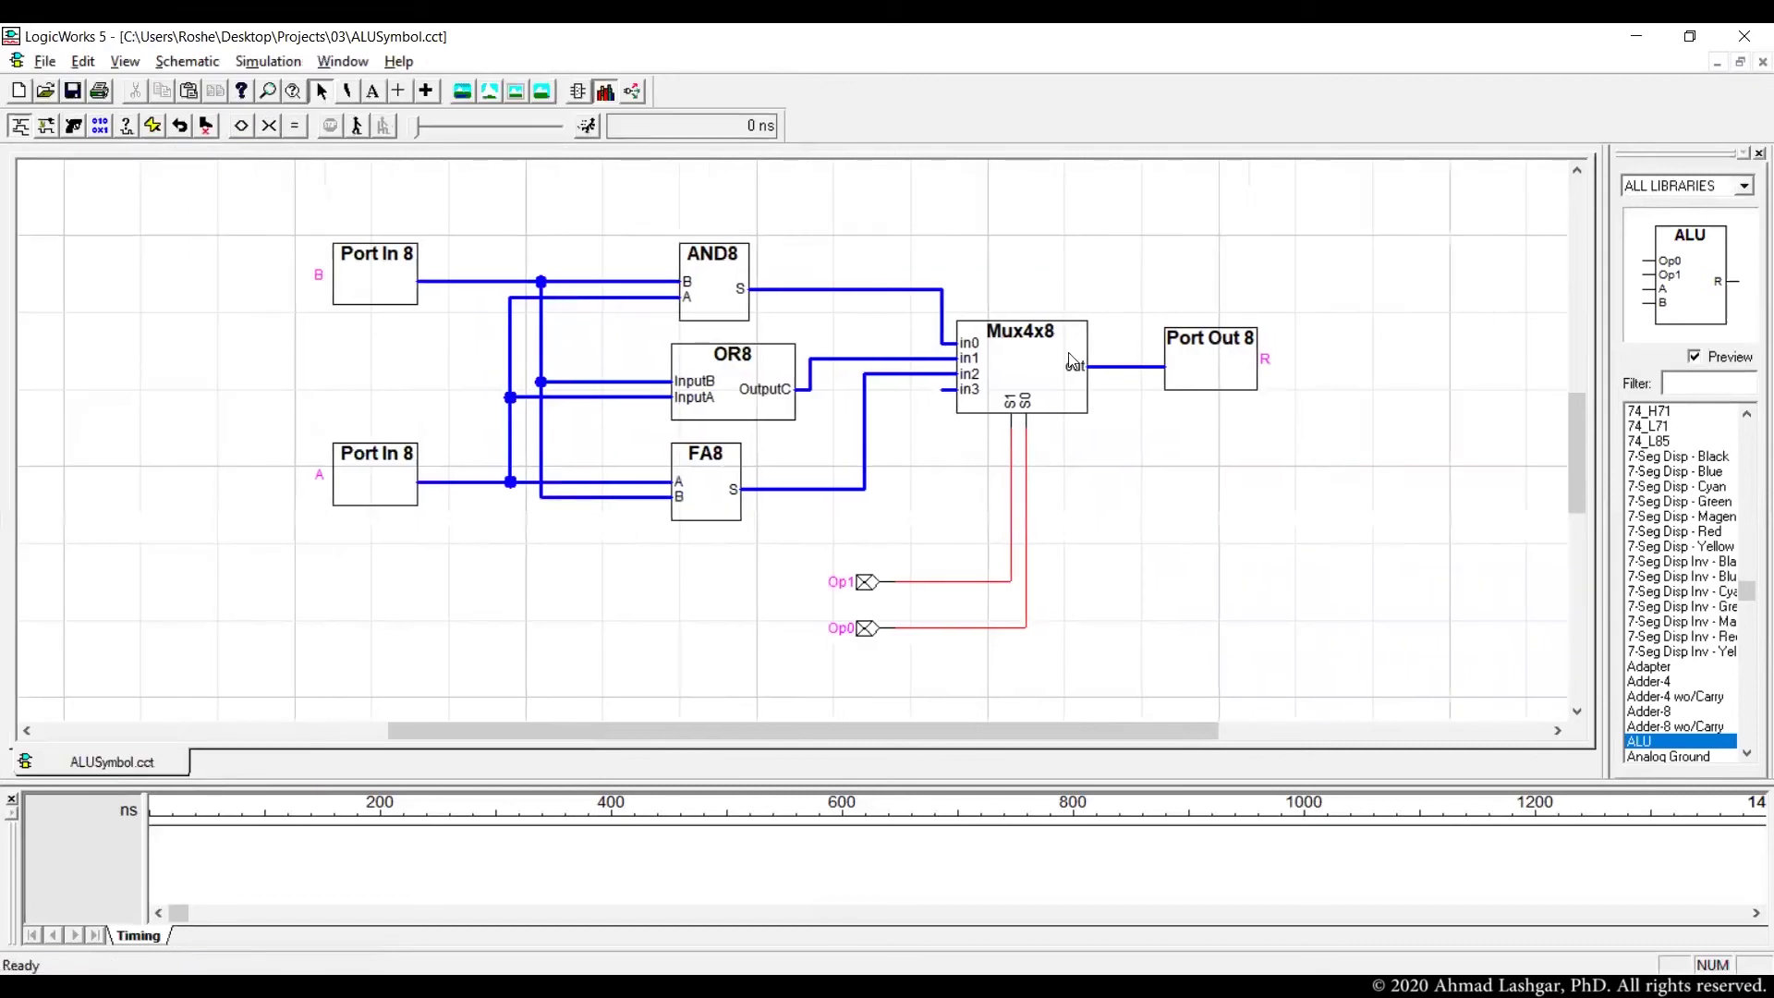
# Close ALUSymbol.cct and save its changes
pyautogui.click(1044, 353)
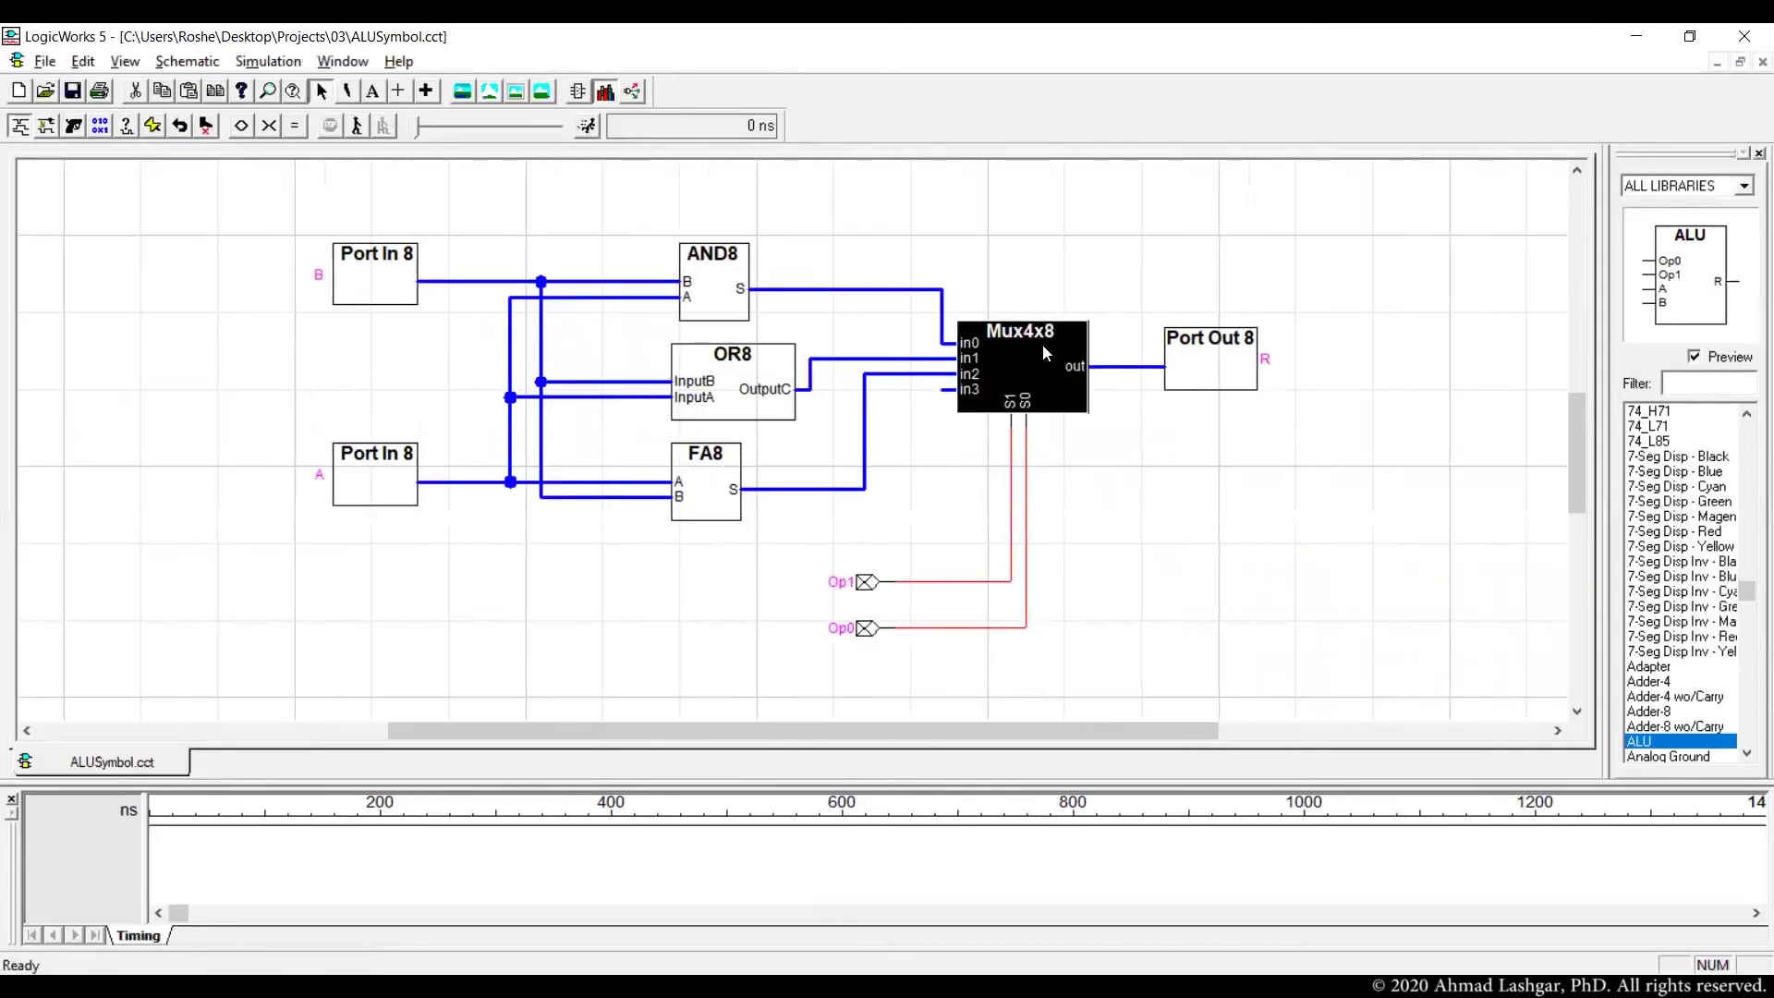
pyautogui.click(1762, 62)
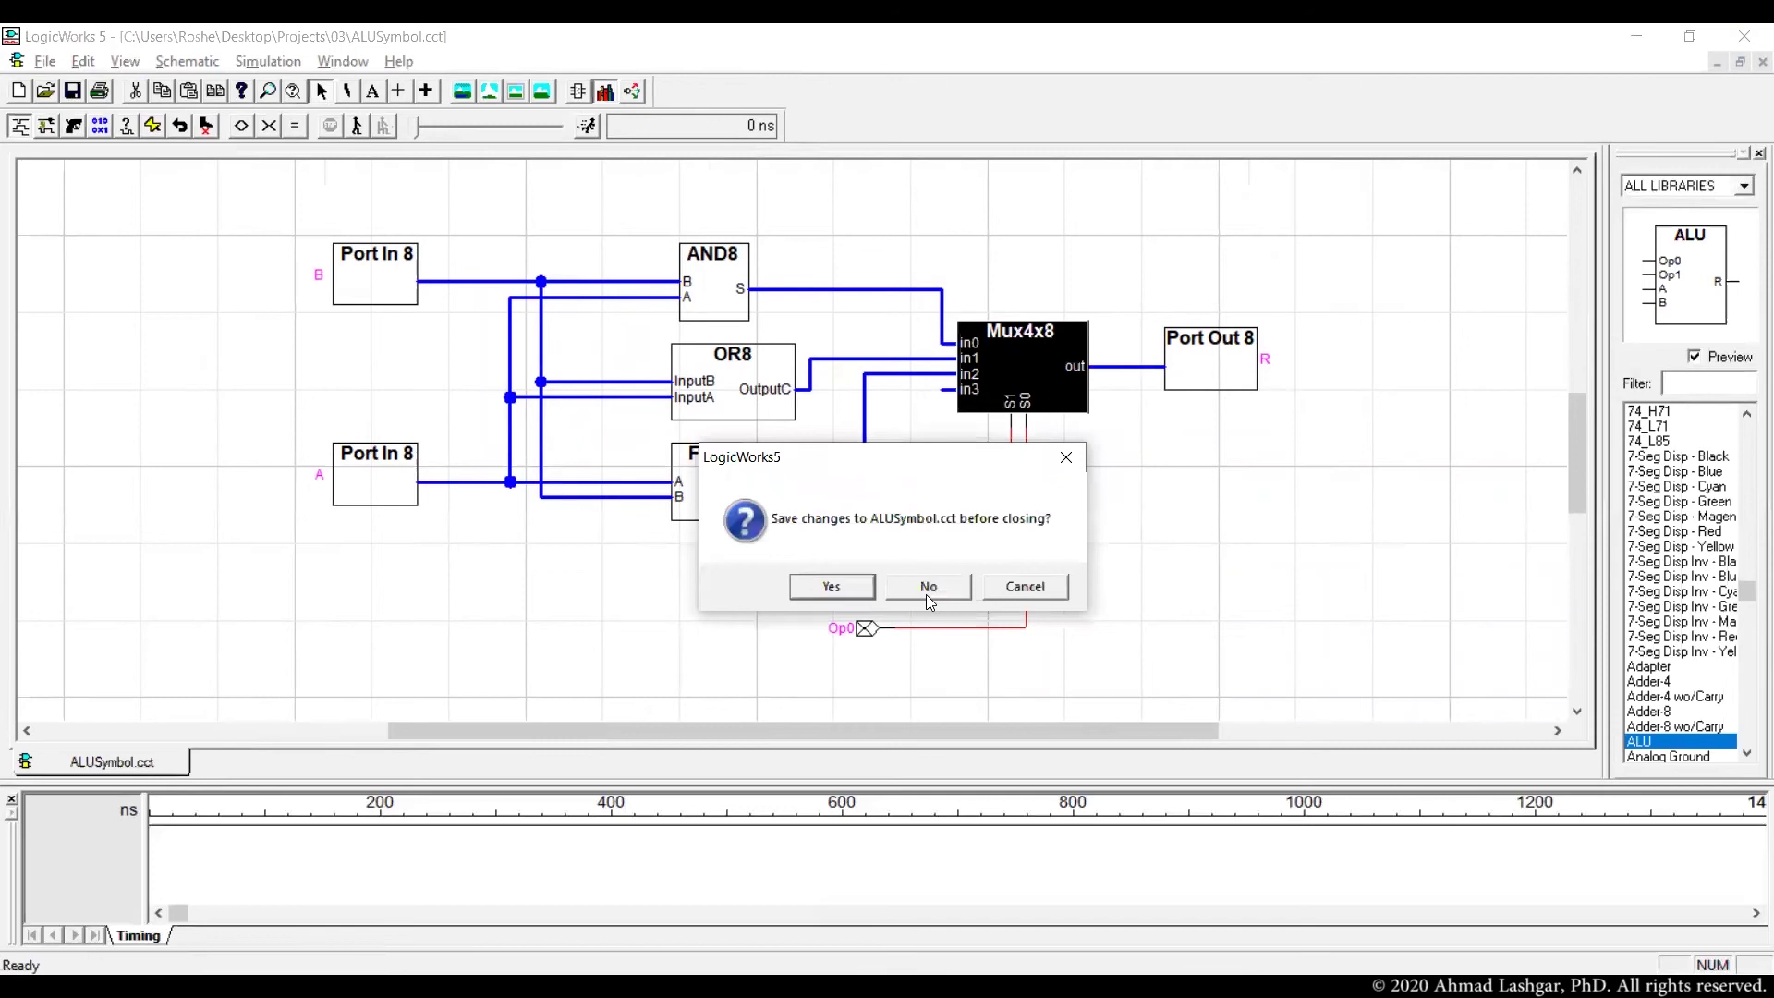
pyautogui.click(848, 580)
# Create a new circuit and place the ALU part near the centre of the sheet
pyautogui.click(20, 63)
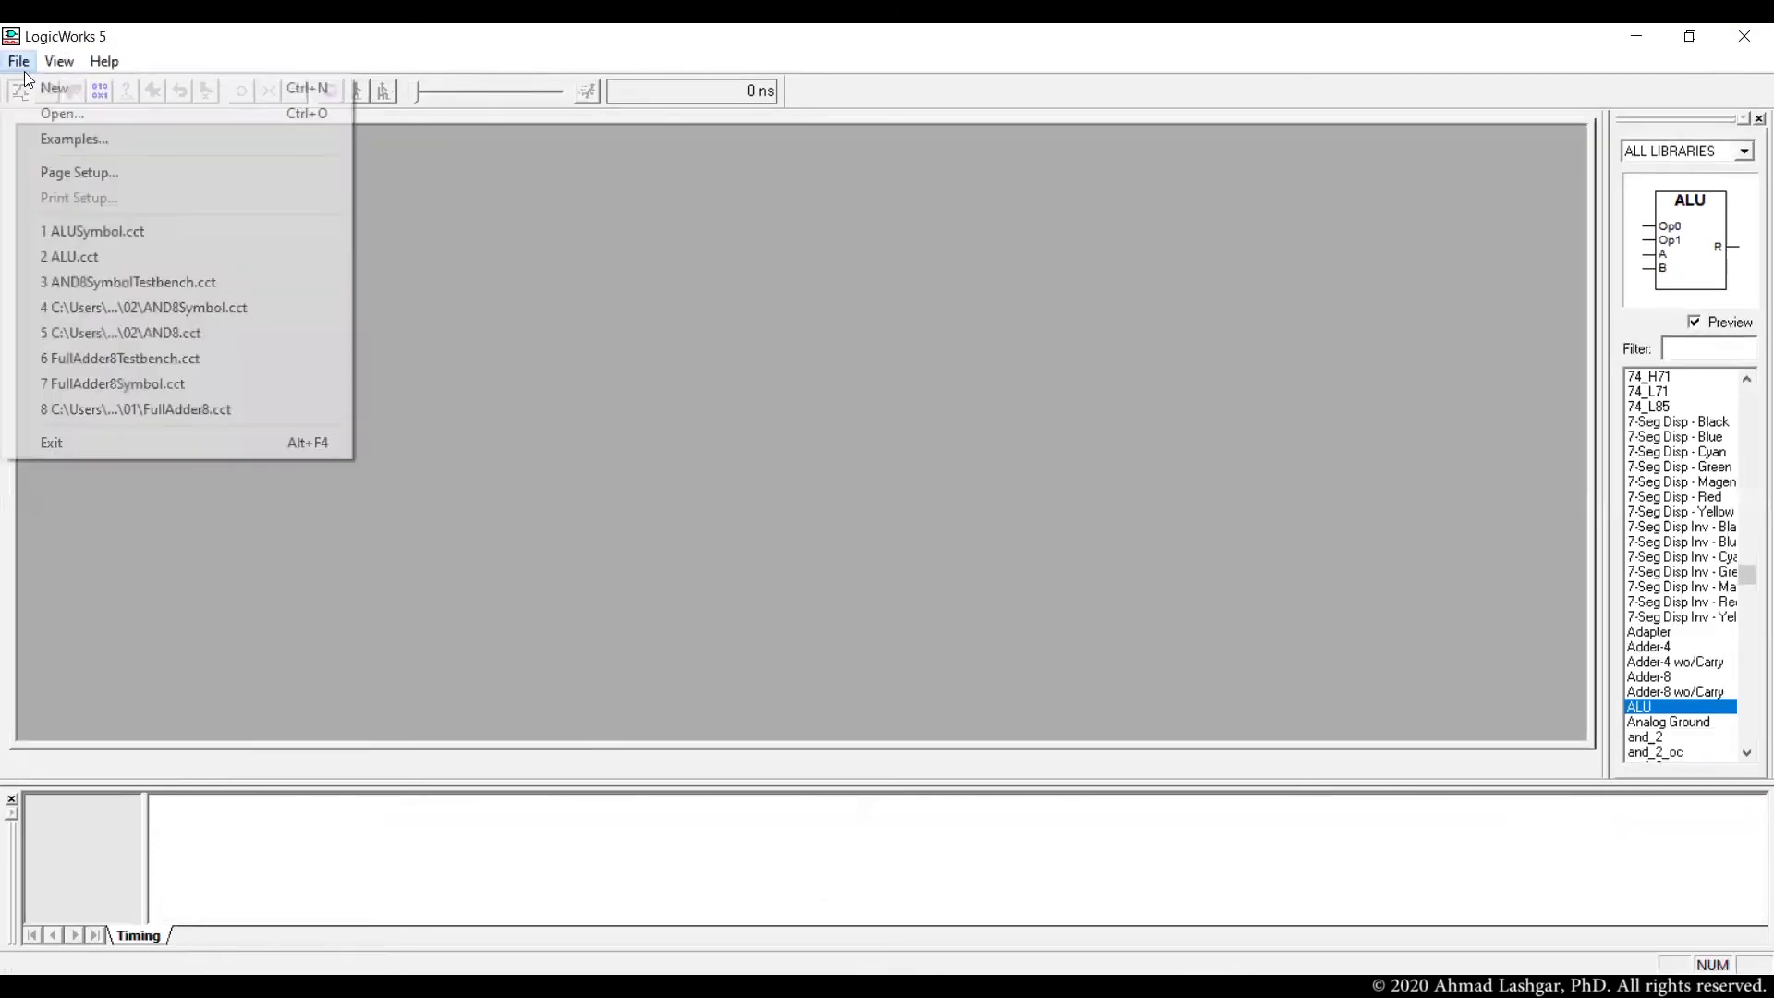
pyautogui.click(37, 85)
pyautogui.click(124, 220)
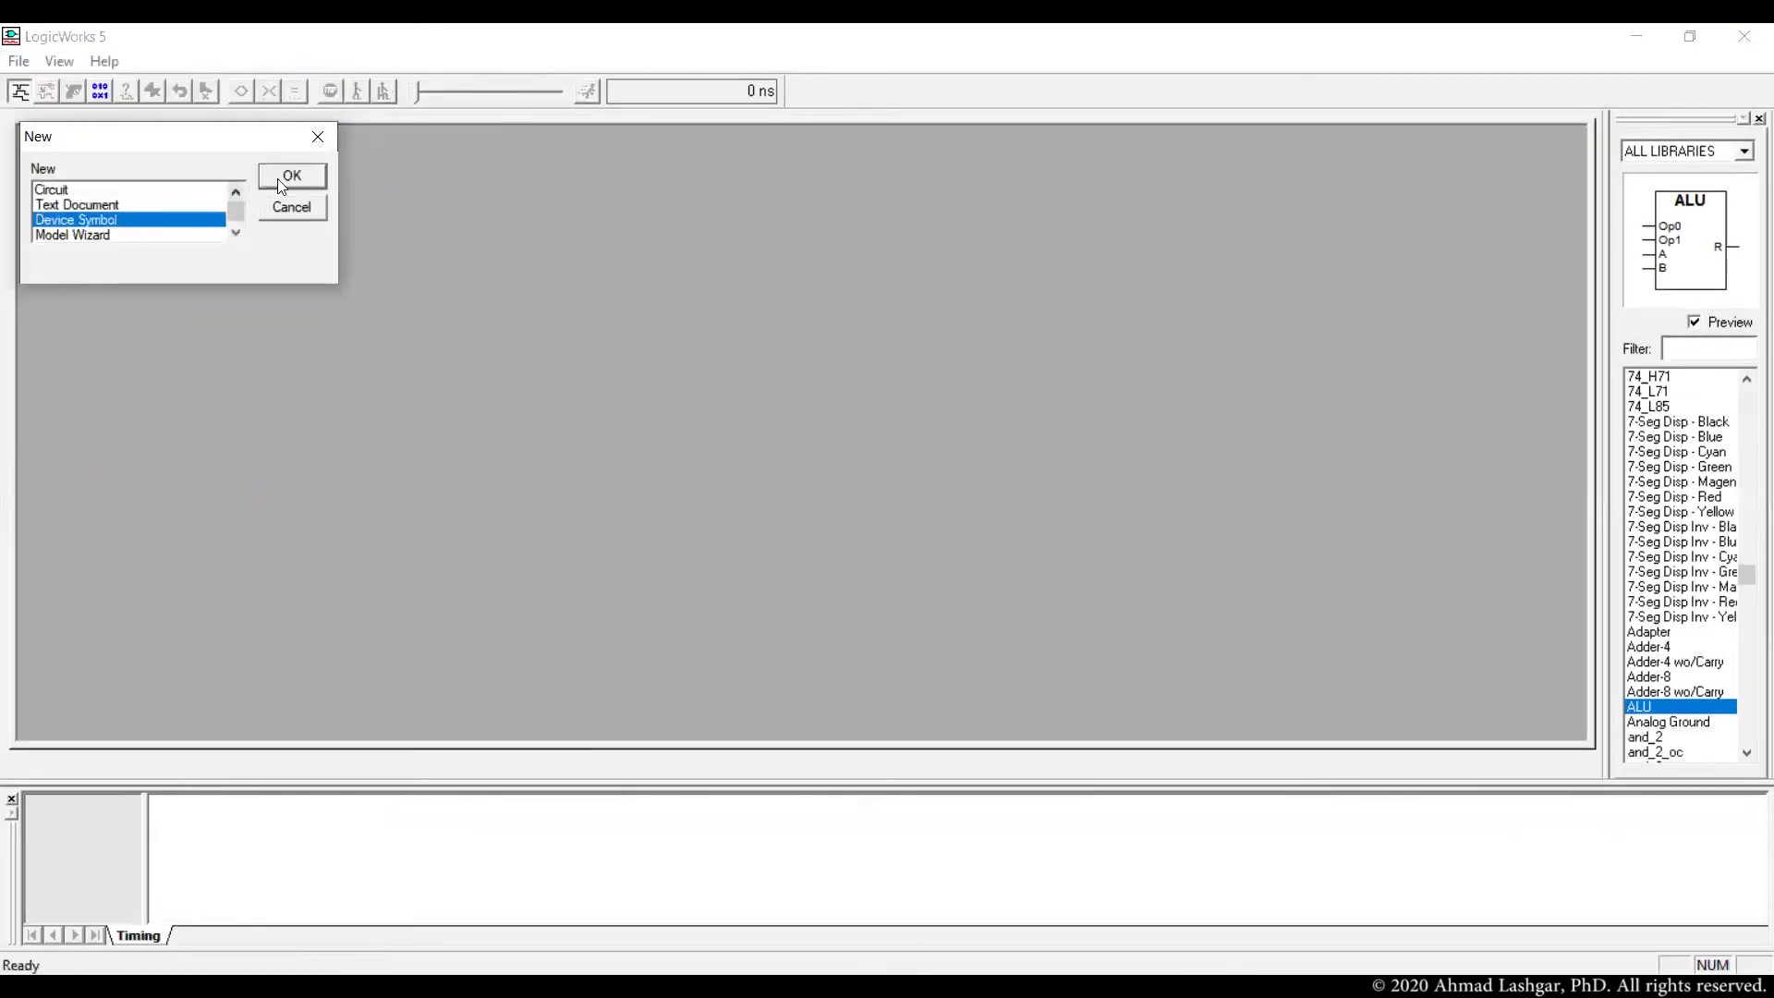
pyautogui.click(155, 190)
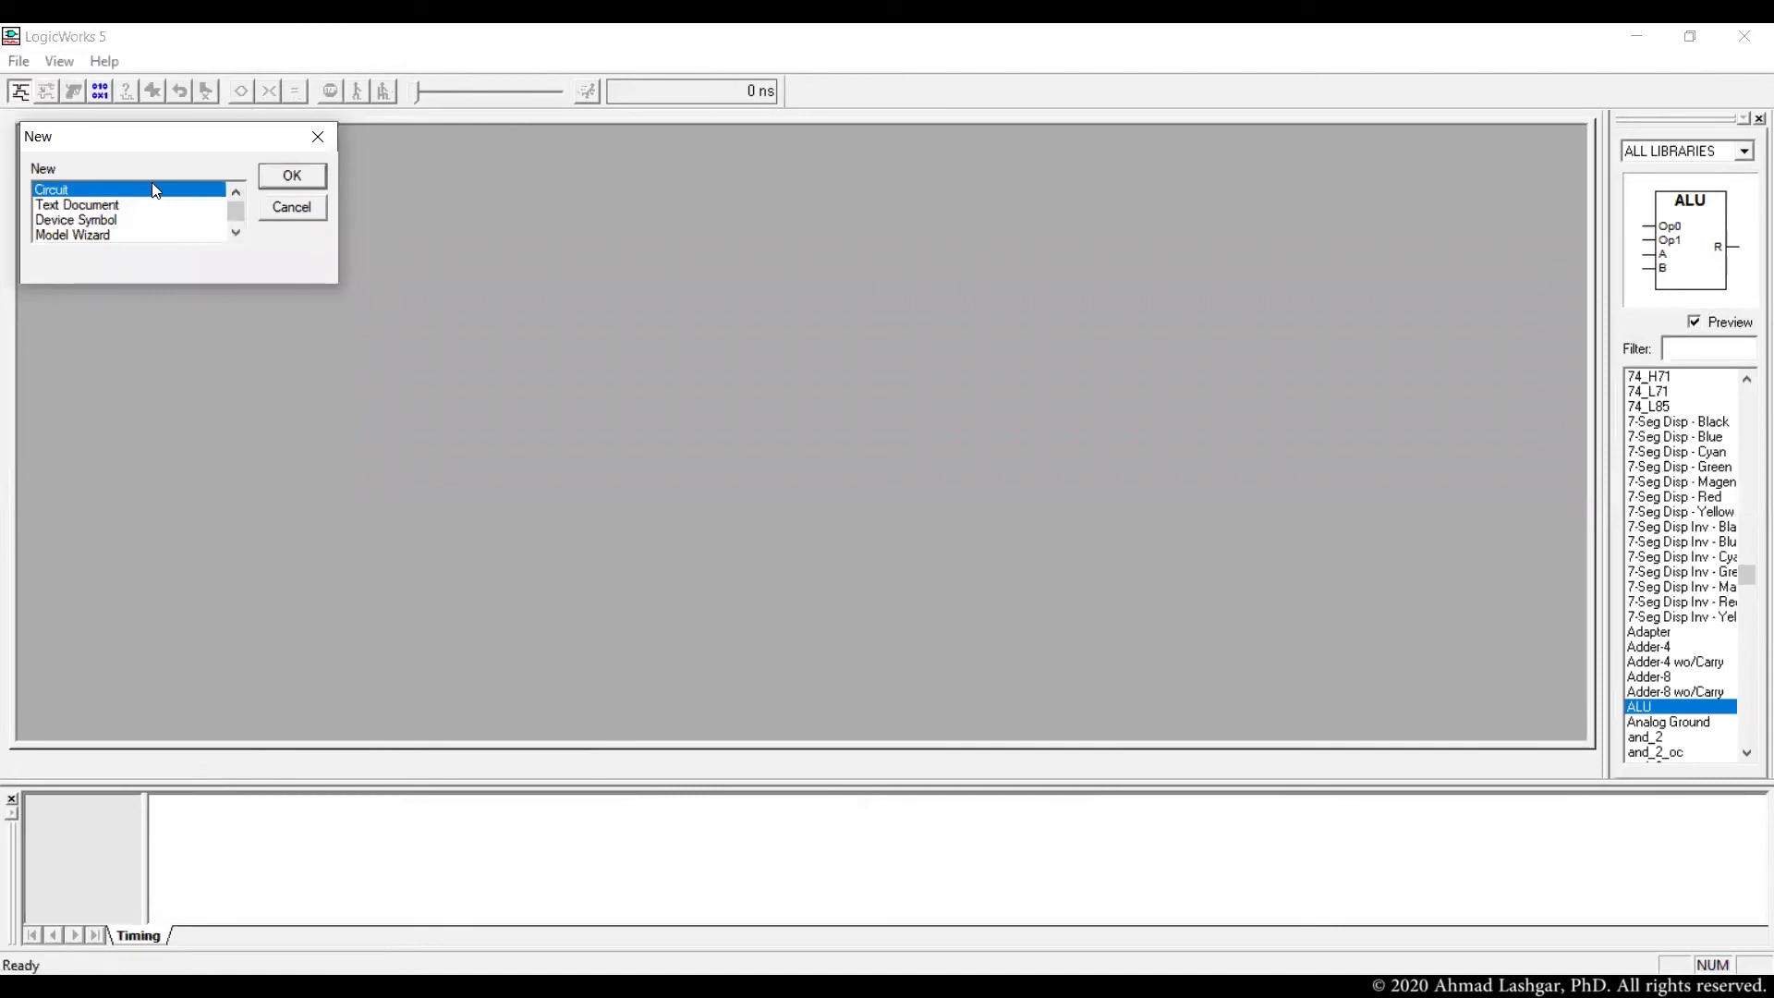
pyautogui.click(282, 186)
pyautogui.moveTo(1641, 751); pyautogui.dragTo(797, 379)
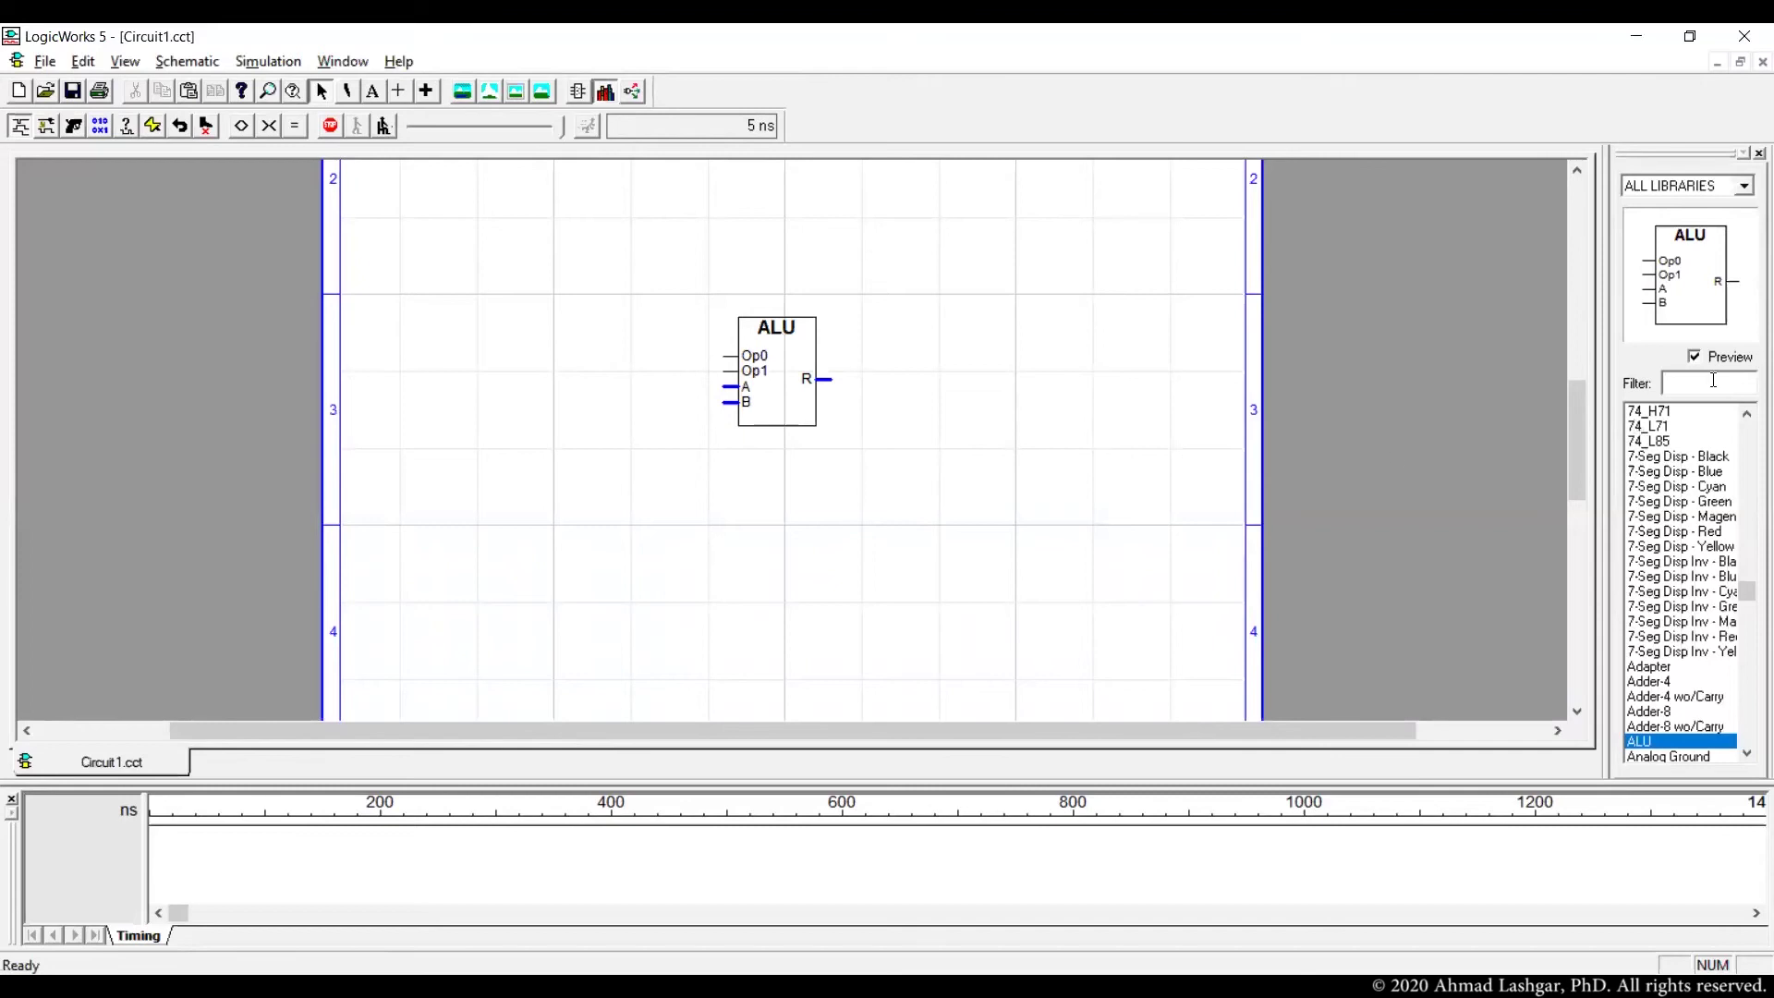
# Draw a bus from the ALU's B input down and to the left, and end it with an A7–A0 breakout
pyautogui.moveTo(726, 404)
pyautogui.mouseDown()
pyautogui.moveTo(720, 531)
pyautogui.moveTo(577, 525)
pyautogui.mouseUp()
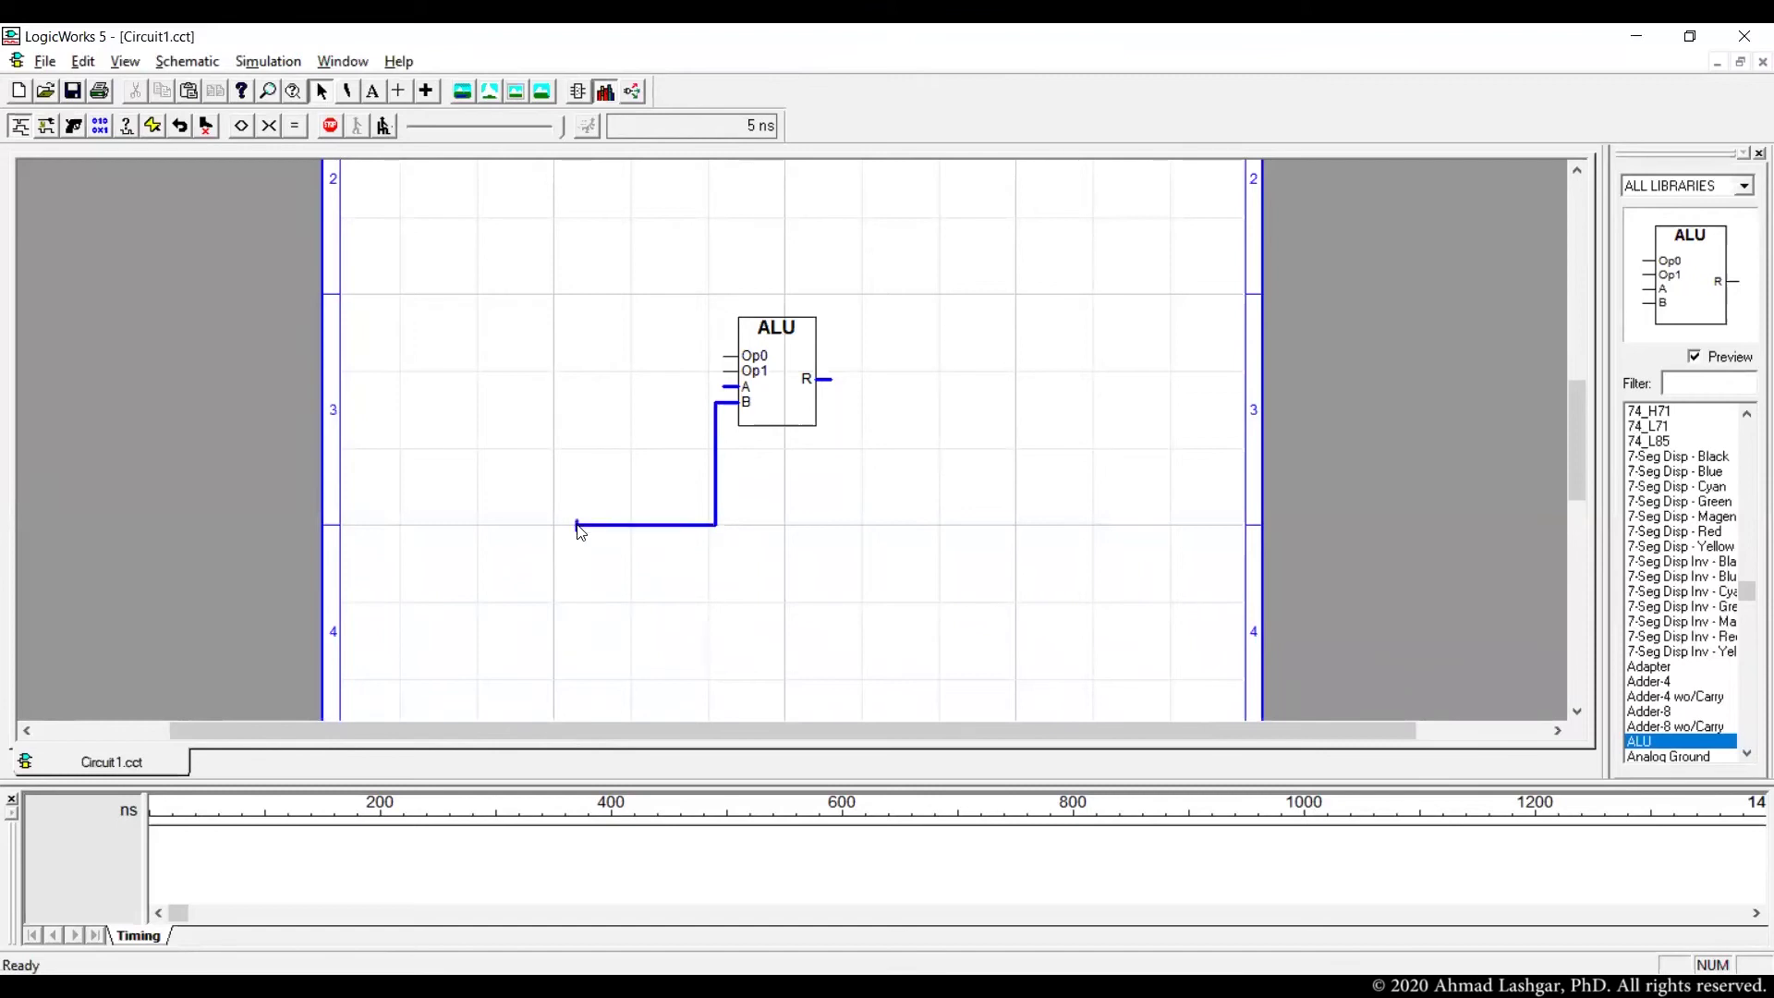
pyautogui.rightClick(590, 530)
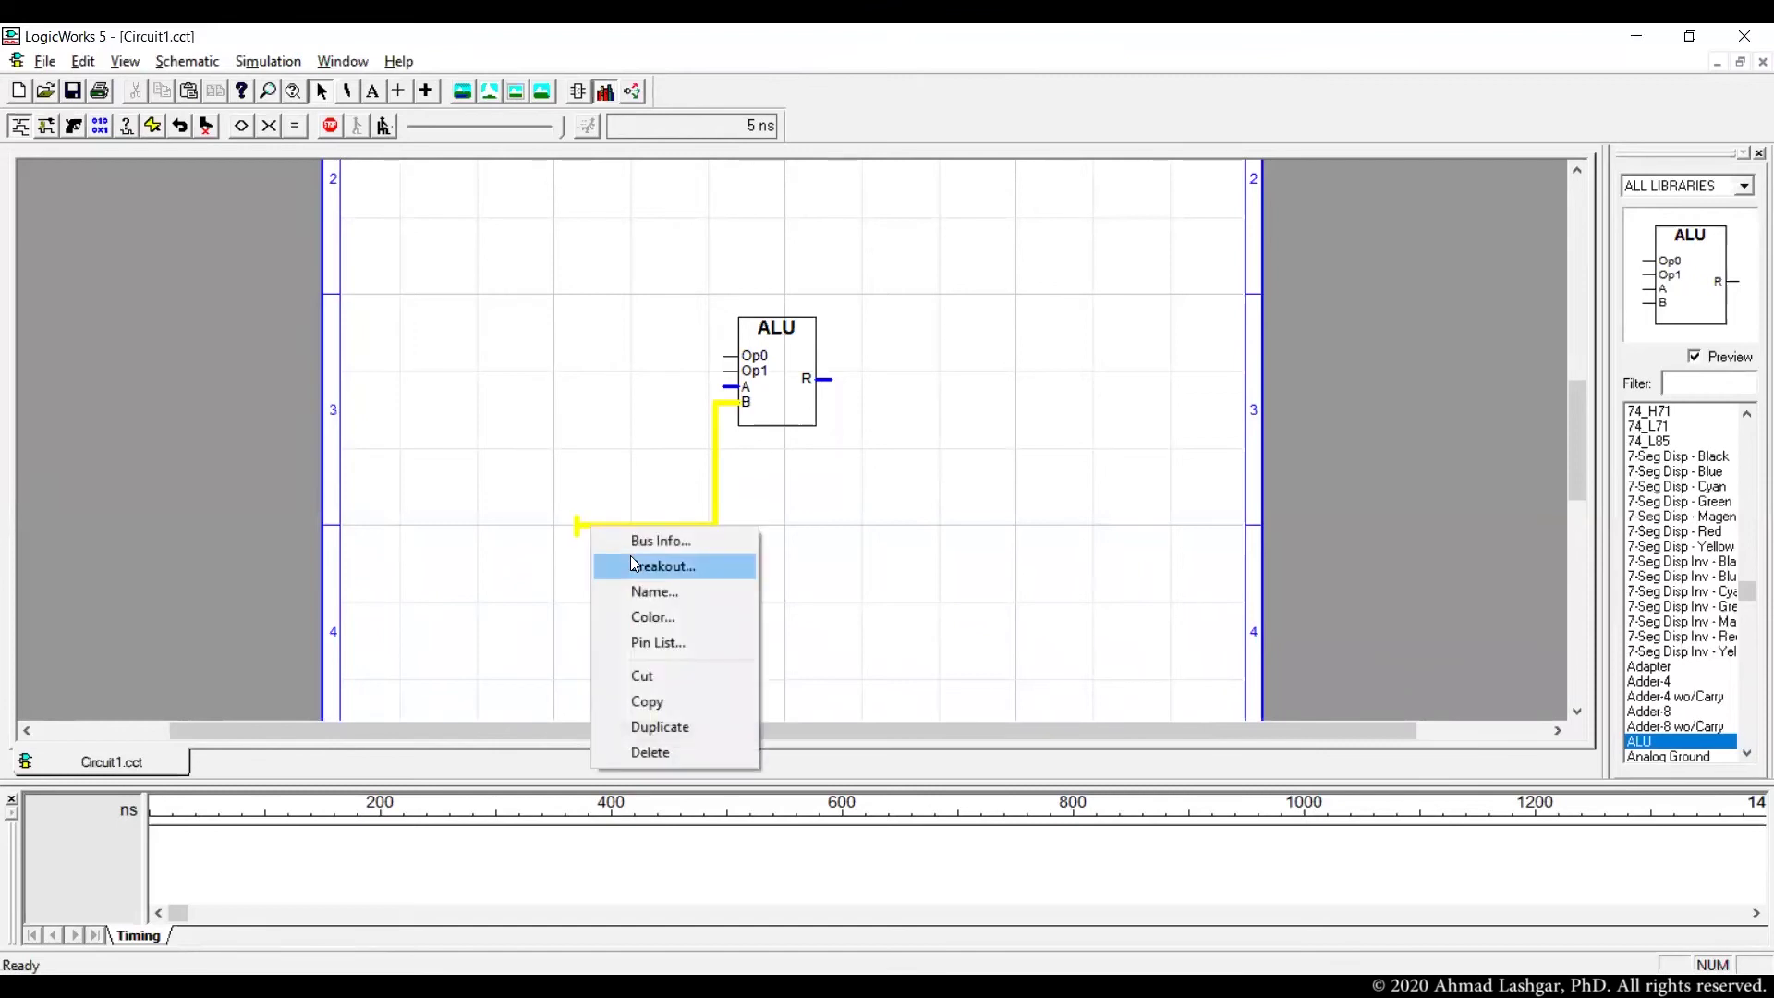
pyautogui.click(631, 556)
pyautogui.press('Return')
pyautogui.moveTo(576, 524); pyautogui.dragTo(559, 525)
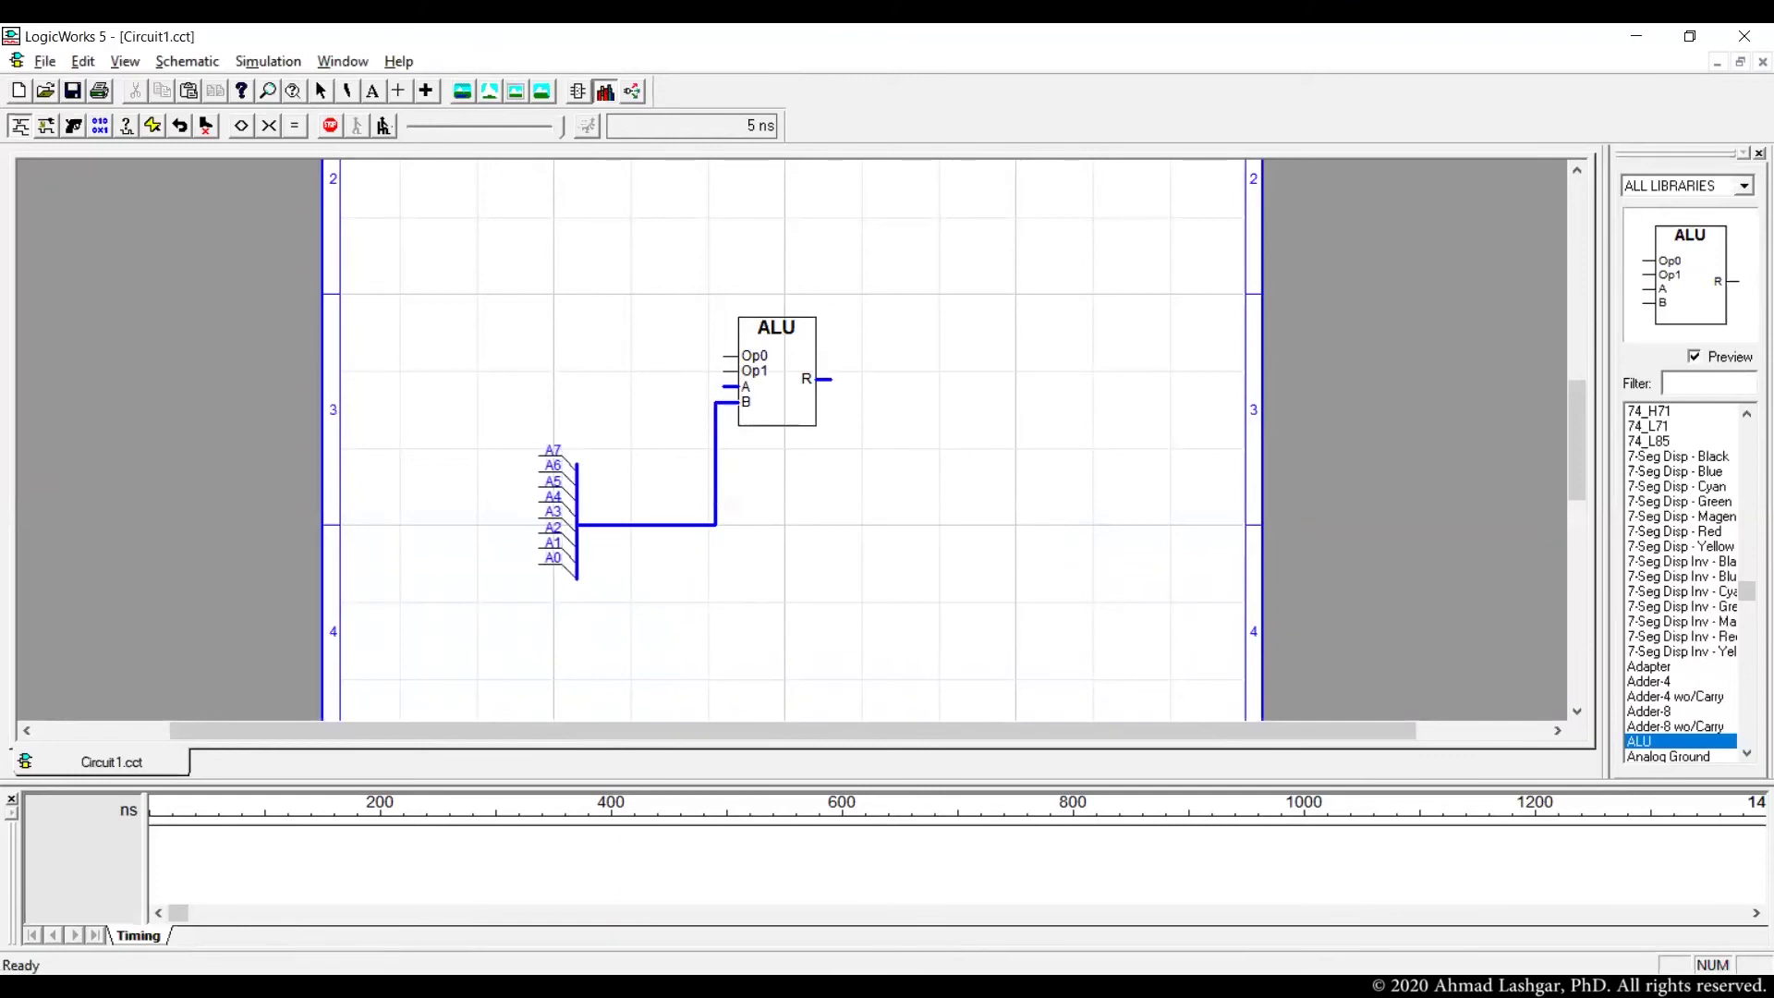
# Wire a second A7–A0 breakout above the first to the ALU's A input and shift the B bus segment slightly upward
pyautogui.click(577, 377)
pyautogui.press('space')
pyautogui.moveTo(725, 386); pyautogui.dragTo(576, 386)
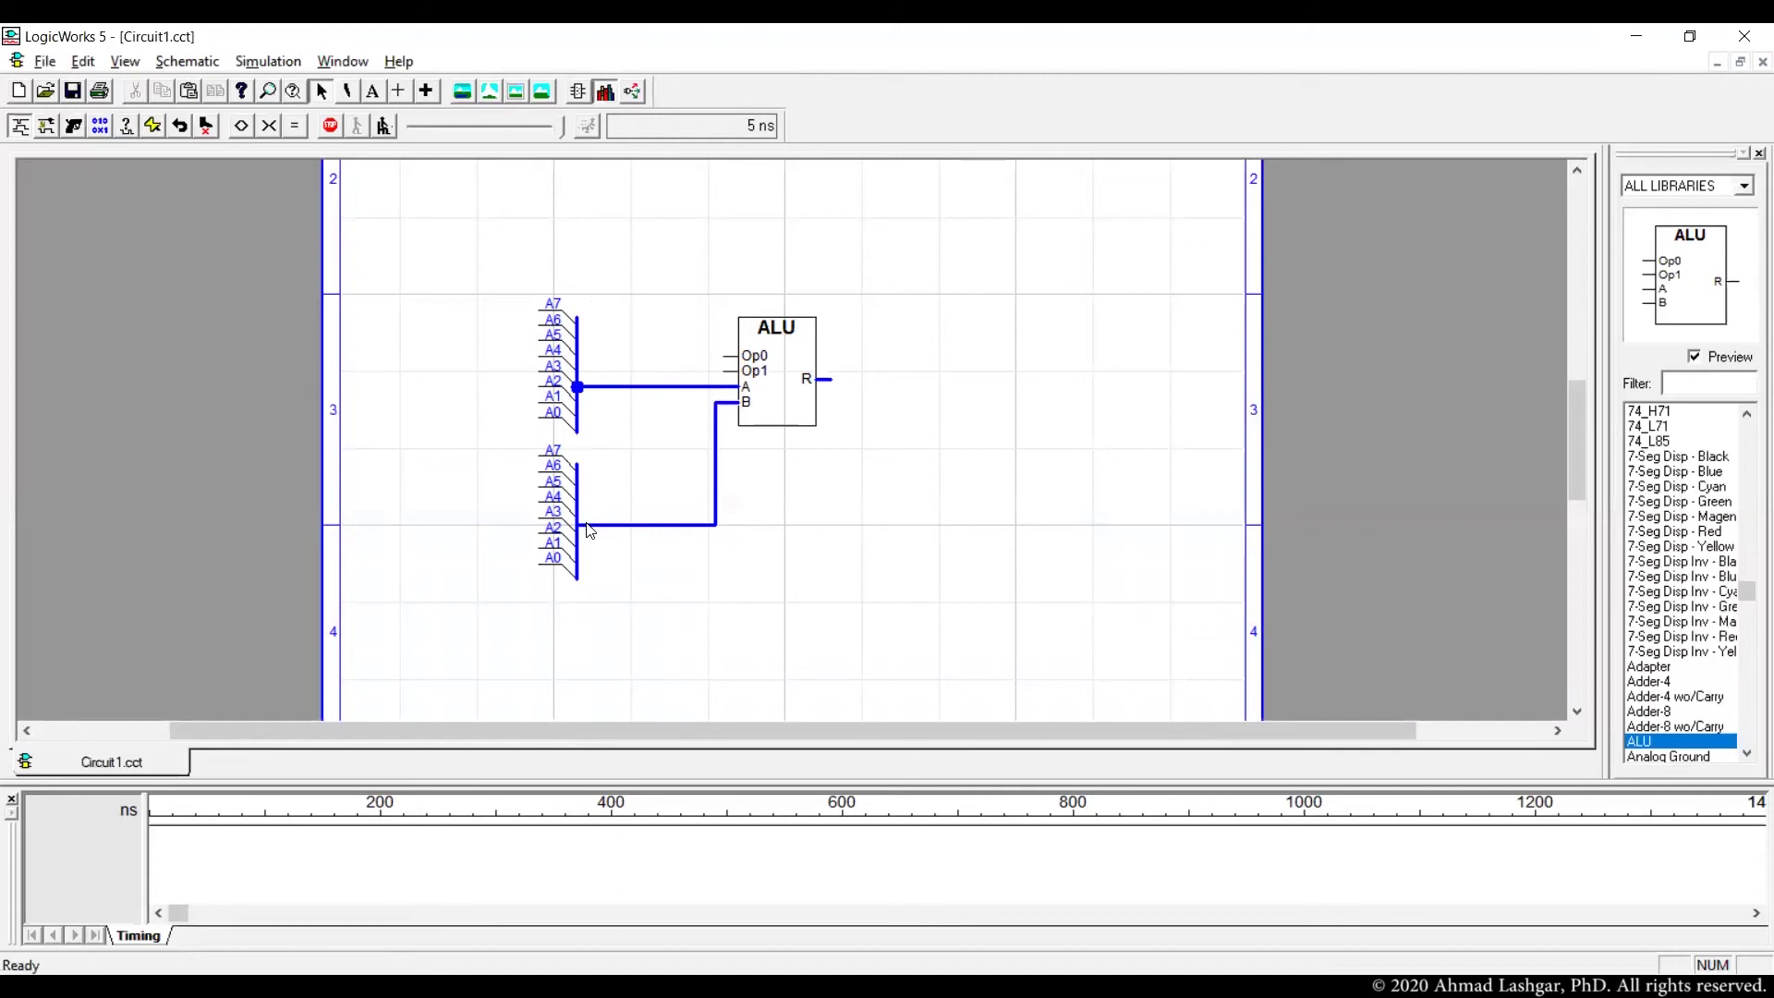
pyautogui.moveTo(592, 524); pyautogui.dragTo(591, 510)
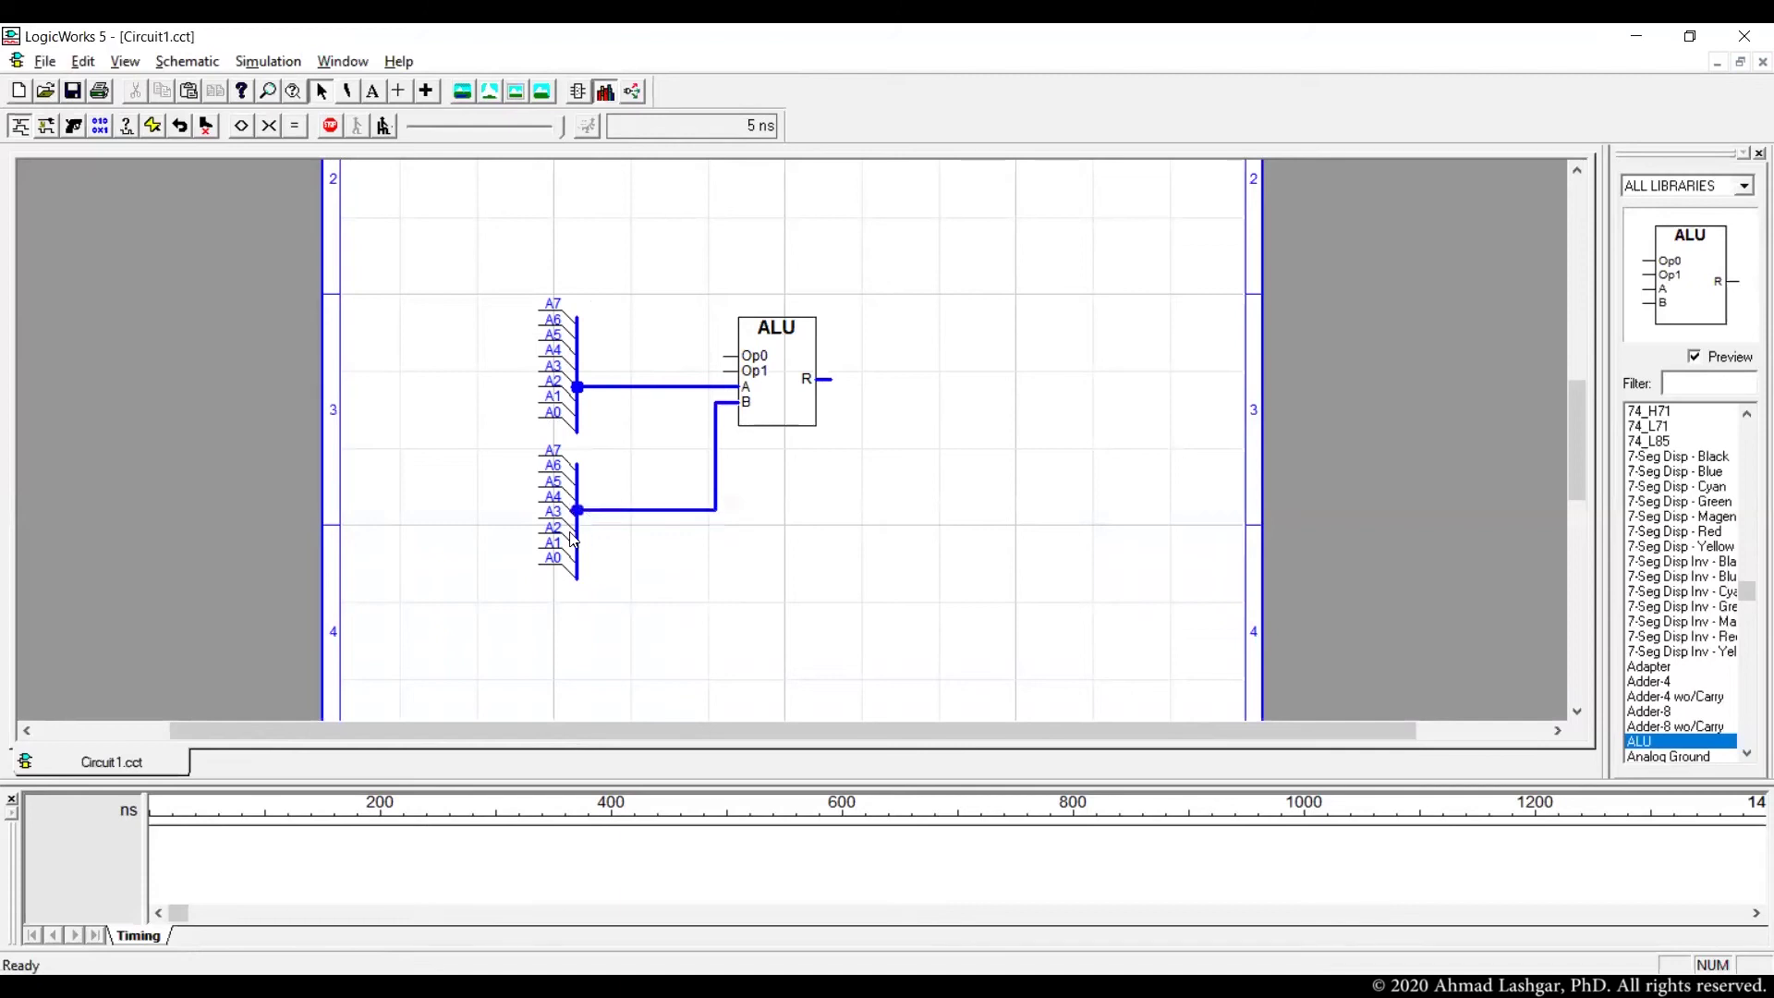
# Nudge the upper A7–A0 breakout to the left, away from the ALU, along with its bus
pyautogui.click(571, 540)
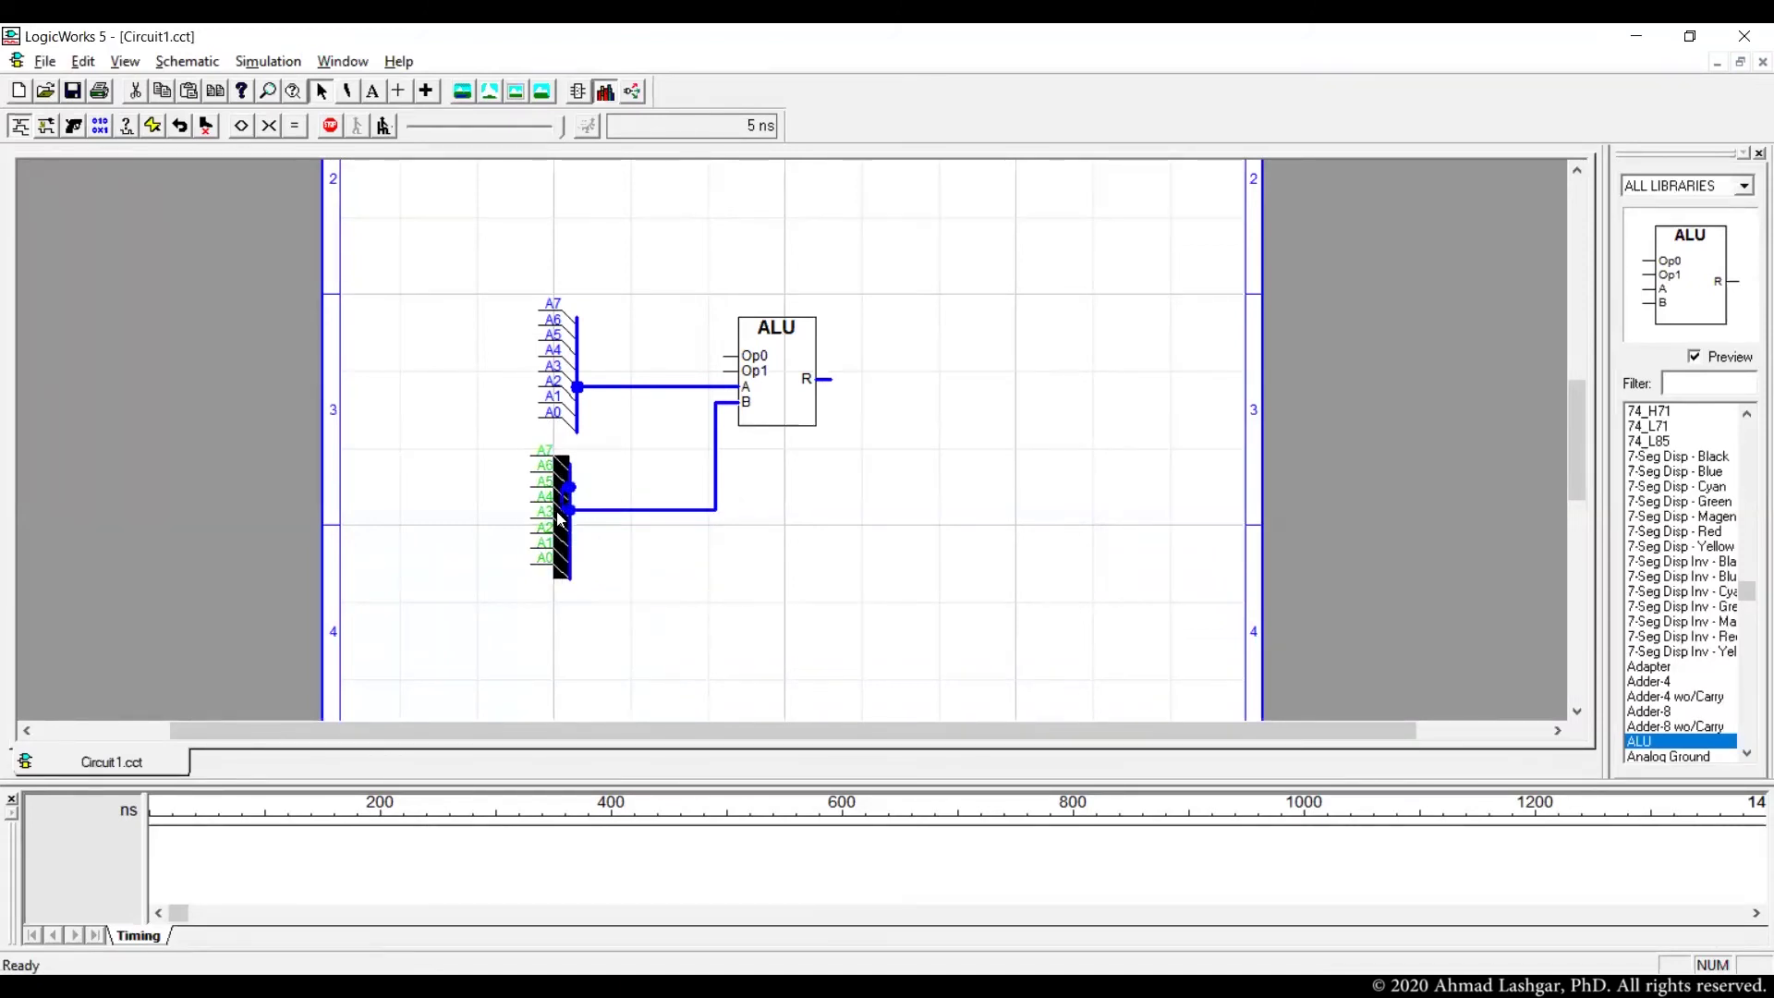
pyautogui.click(573, 392)
pyautogui.press('Left')
pyautogui.press('Left')
pyautogui.press('Left')
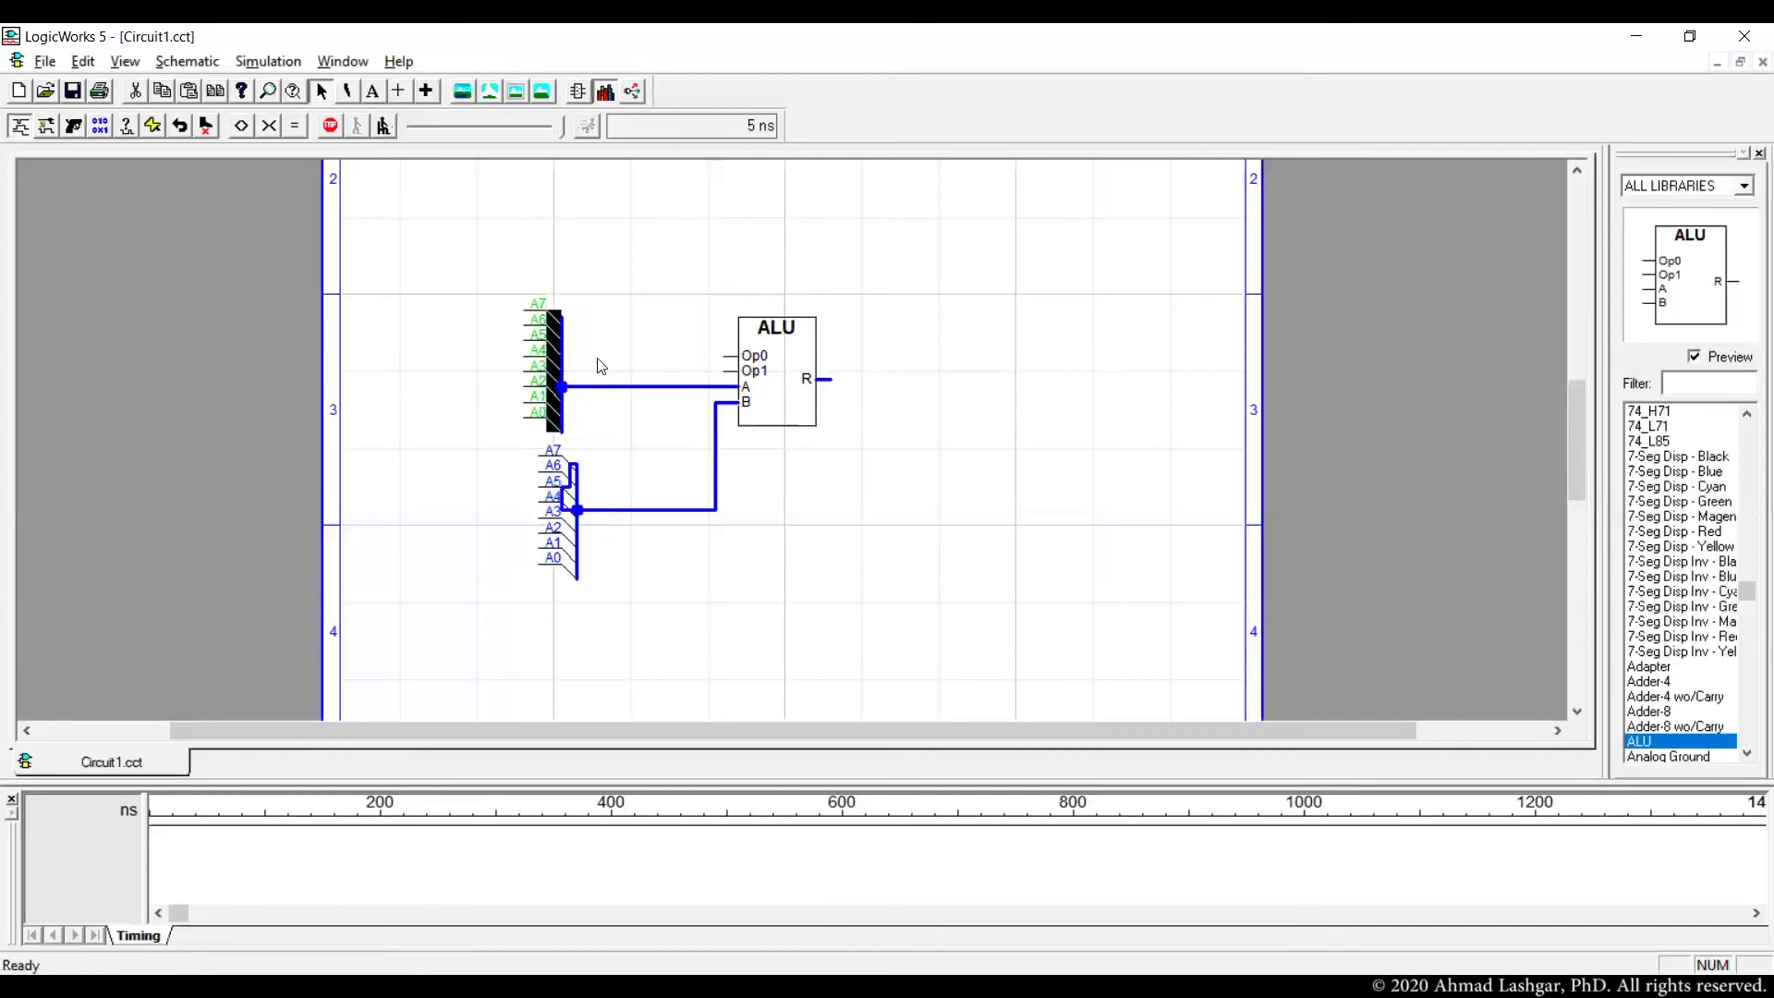
pyautogui.press('Right')
pyautogui.press('Right')
pyautogui.press('Right')
pyautogui.press('Left')
pyautogui.press('Left')
pyautogui.press('Left')
pyautogui.click(598, 365)
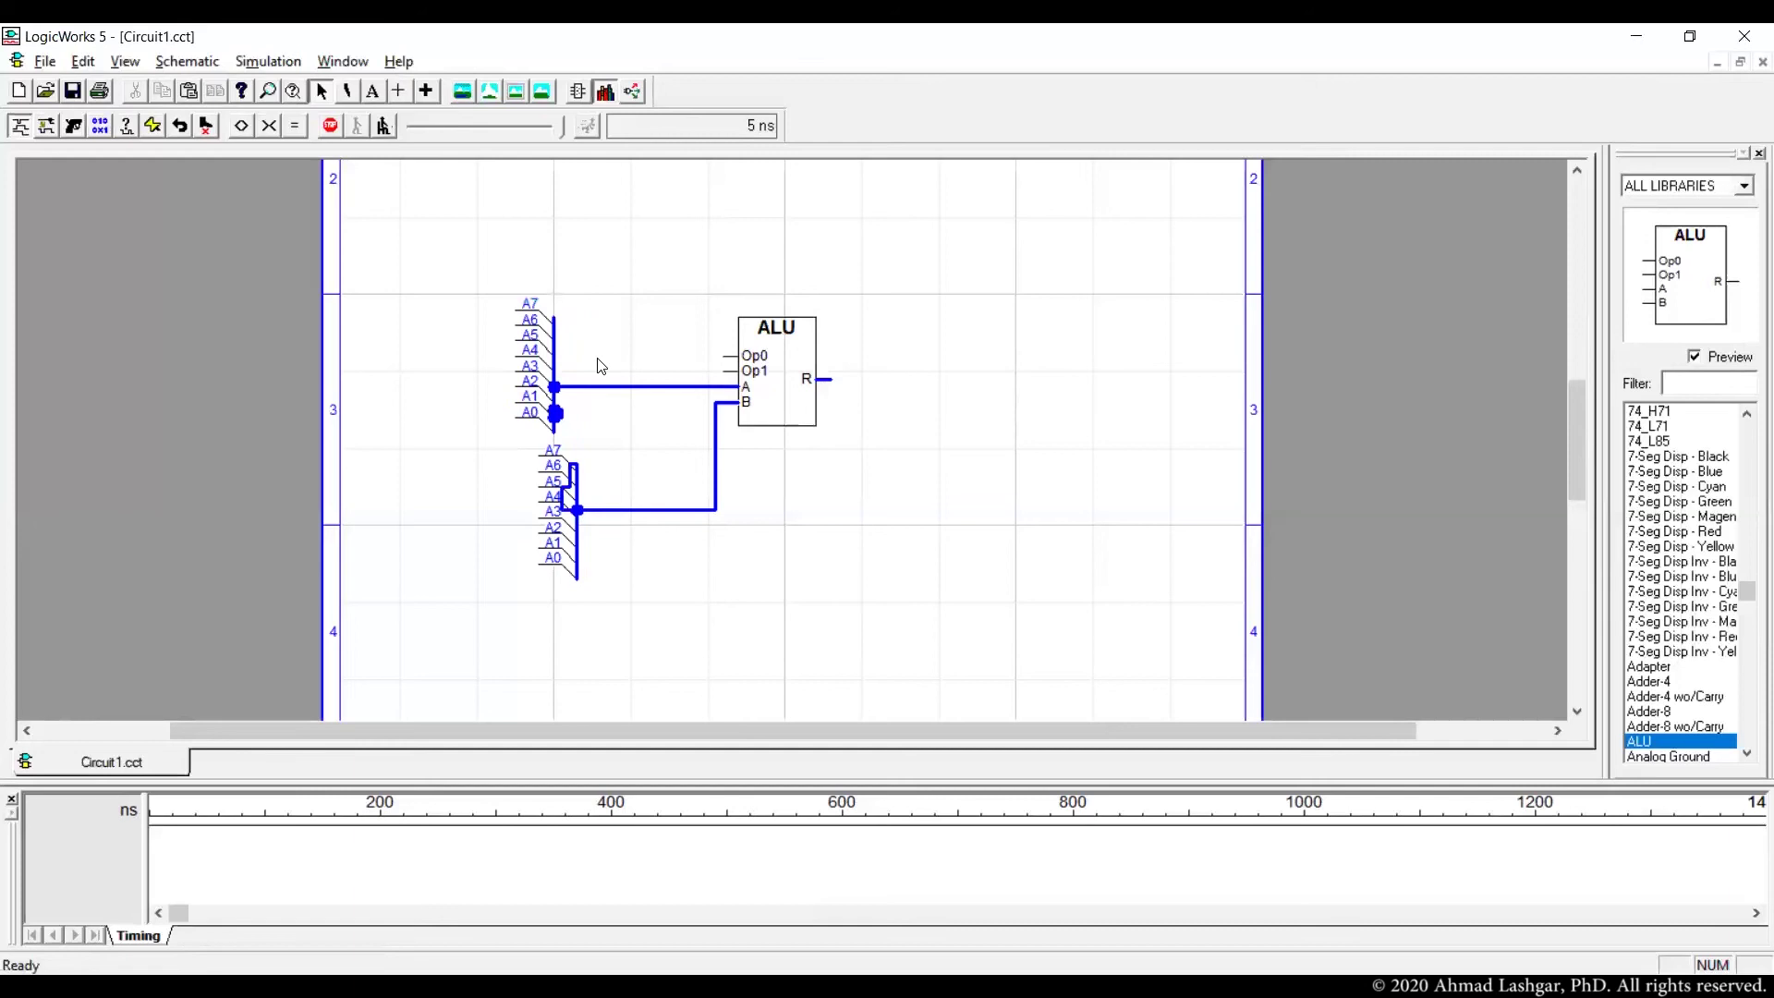
# Nudge the lower A7–A0 breakout to the left and clear the stray bus loop near its upper end
pyautogui.click(572, 543)
pyautogui.press('Left')
pyautogui.press('Left')
pyautogui.click(570, 482)
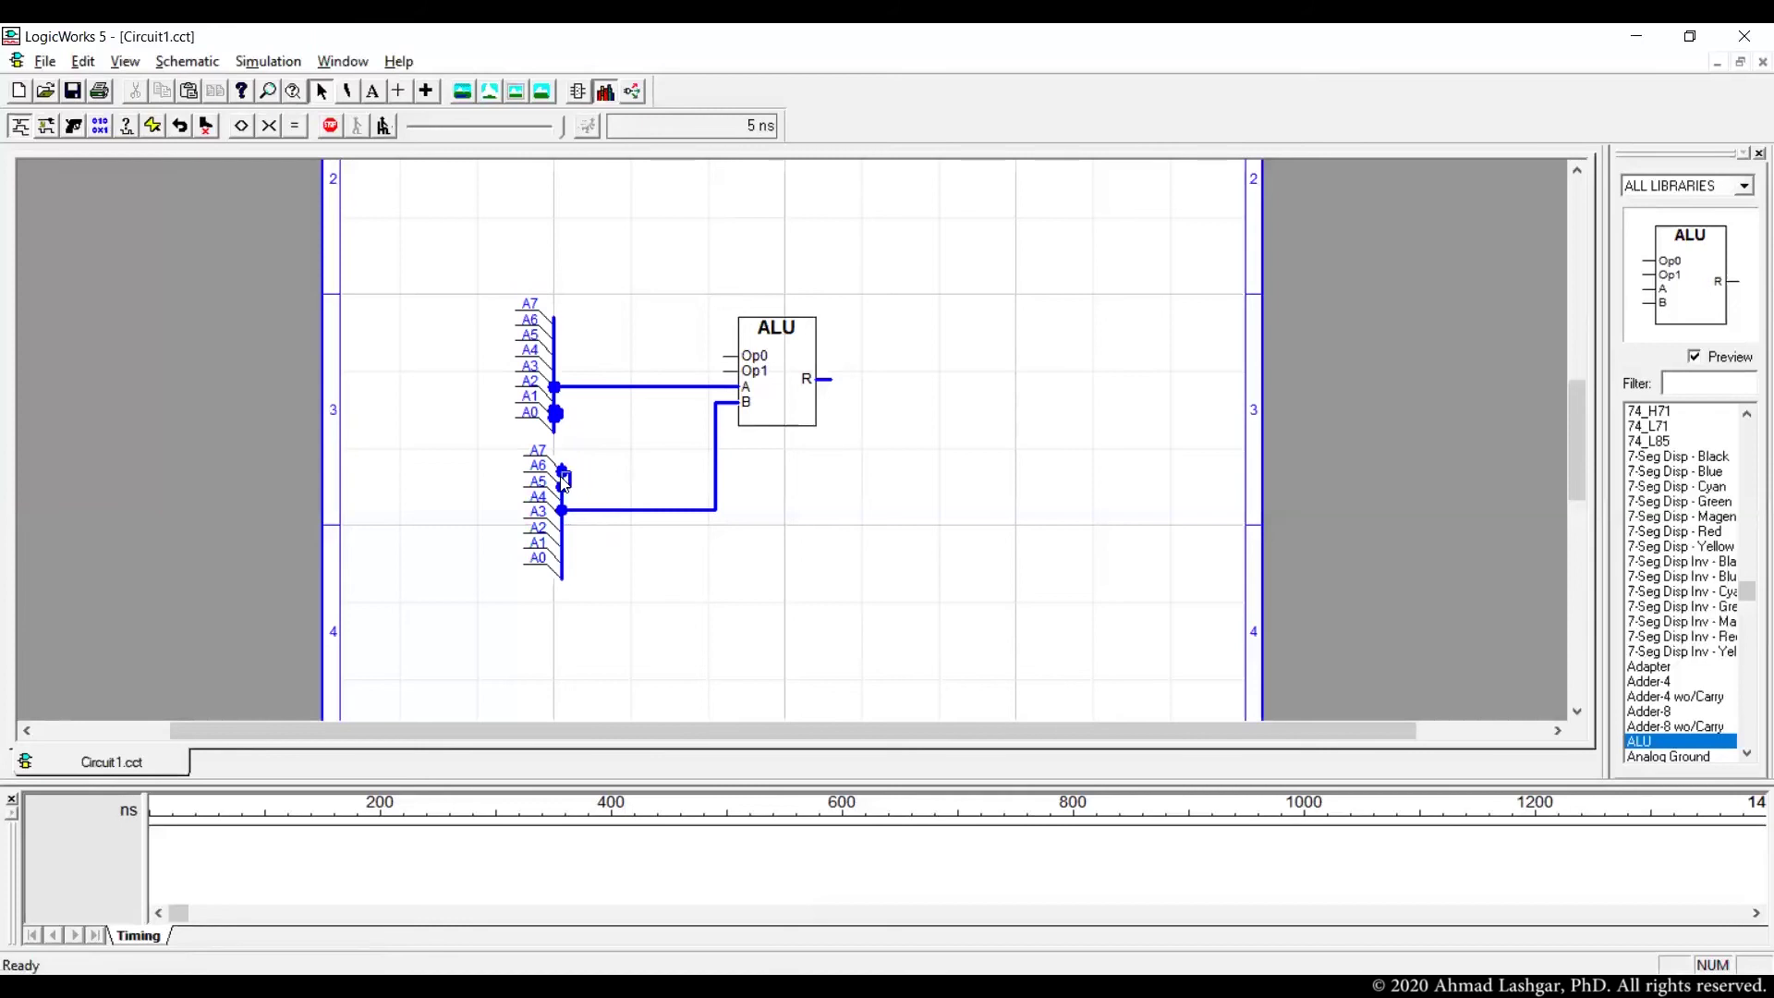
# Clear the stray bus segments at the upper breakout and redraw its bus to the ALU's A input
pyautogui.click(555, 414)
pyautogui.click(580, 430)
pyautogui.click(556, 415)
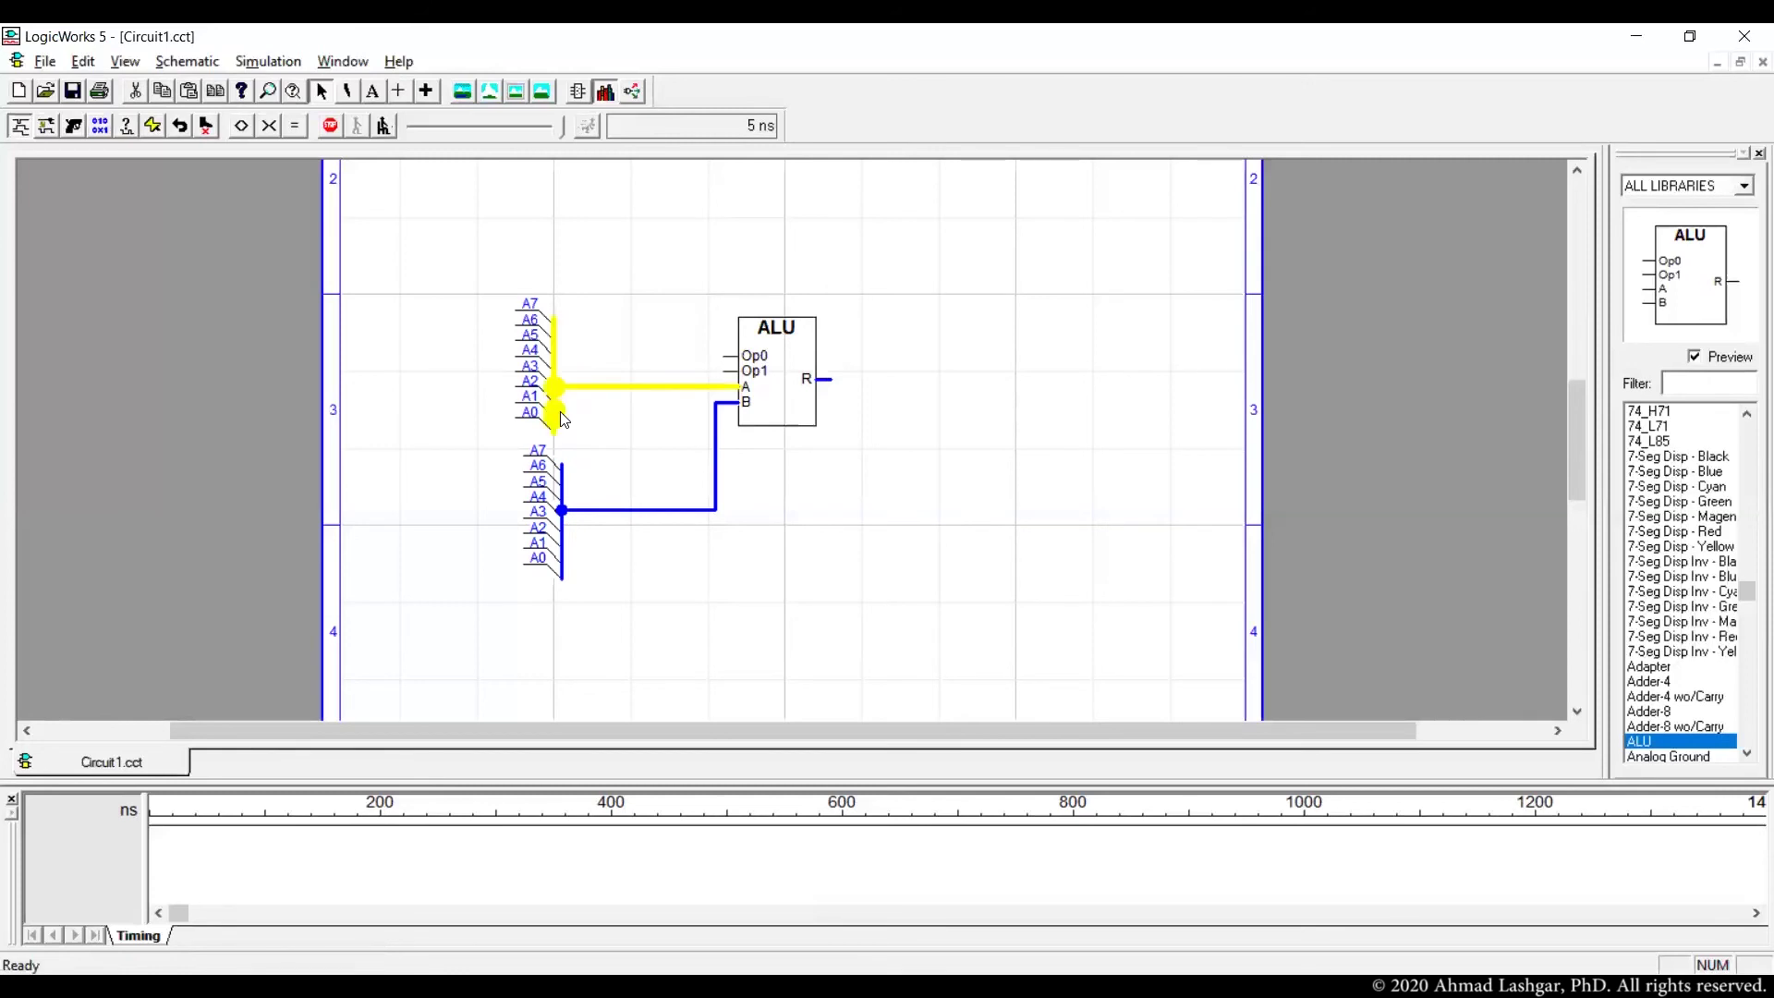
pyautogui.click(570, 418)
pyautogui.moveTo(734, 386); pyautogui.dragTo(555, 388)
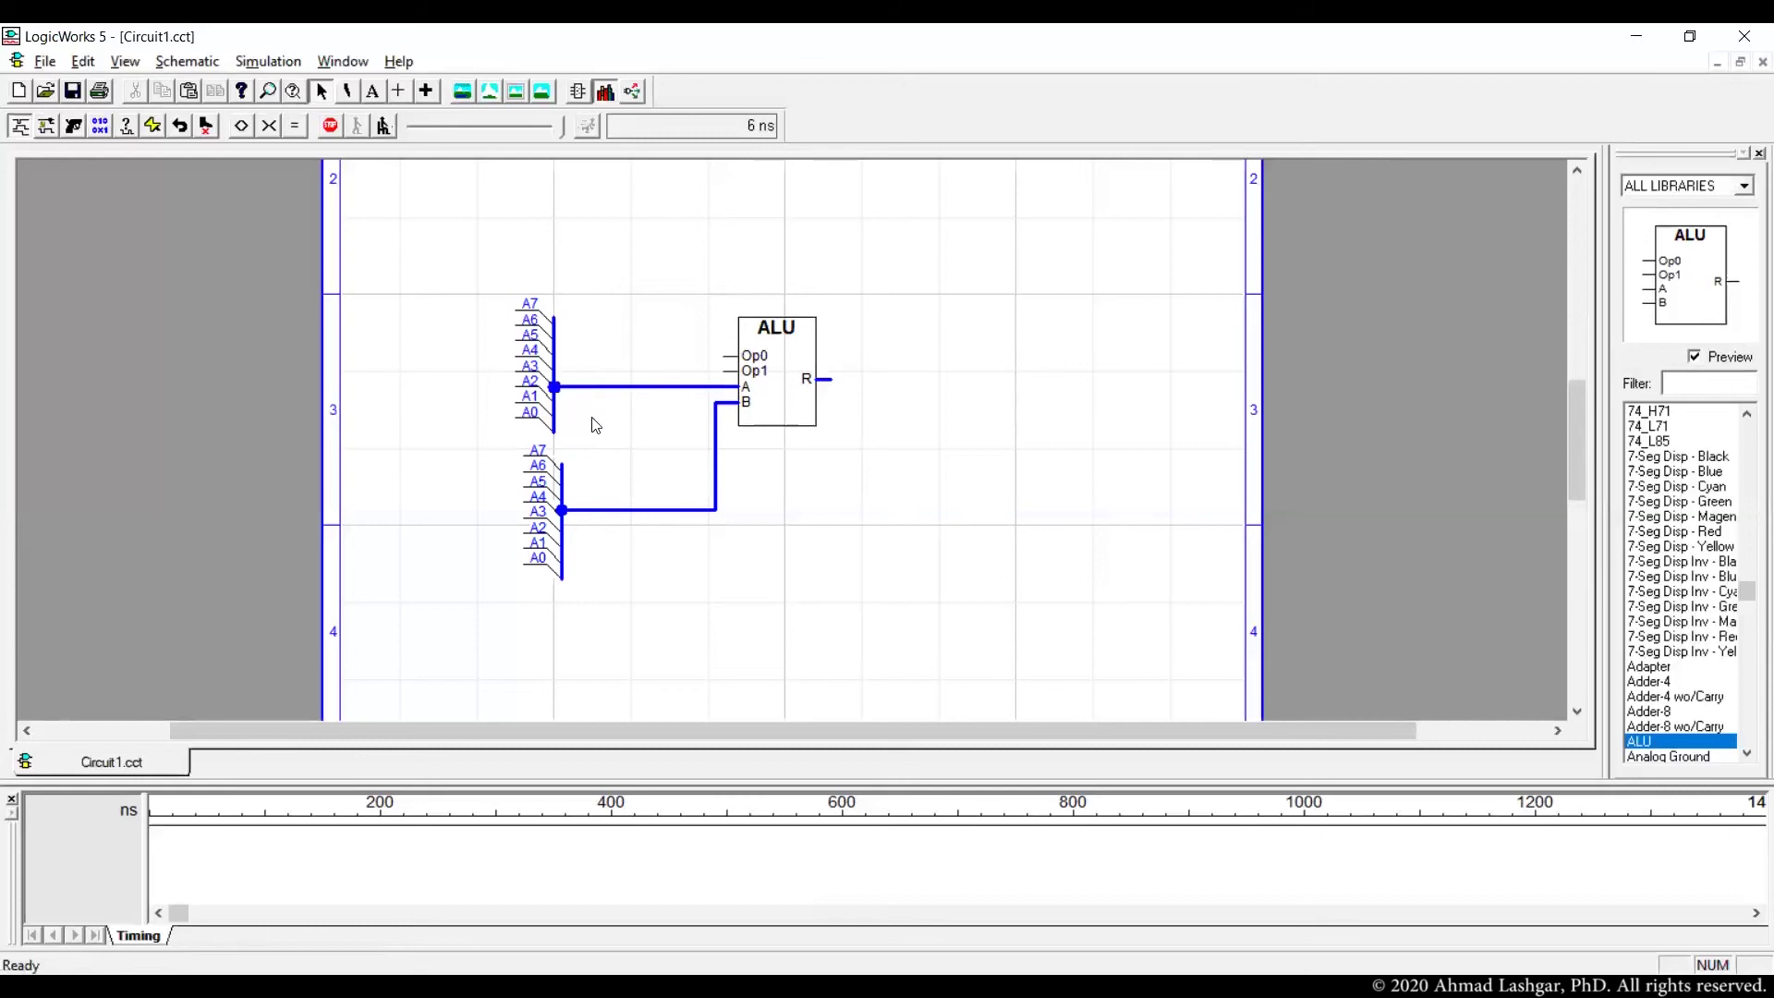
# Draw signal wires from the ALU's Op0 and Op1 inputs down below the lower breakout, ending to the left
pyautogui.moveTo(728, 357)
pyautogui.mouseDown()
pyautogui.moveTo(653, 407)
pyautogui.moveTo(709, 639)
pyautogui.moveTo(693, 651)
pyautogui.mouseUp()
pyautogui.moveTo(729, 372)
pyautogui.mouseDown()
pyautogui.moveTo(657, 487)
pyautogui.moveTo(665, 658)
pyautogui.moveTo(662, 626)
pyautogui.mouseUp()
pyautogui.moveTo(662, 625); pyautogui.dragTo(625, 669)
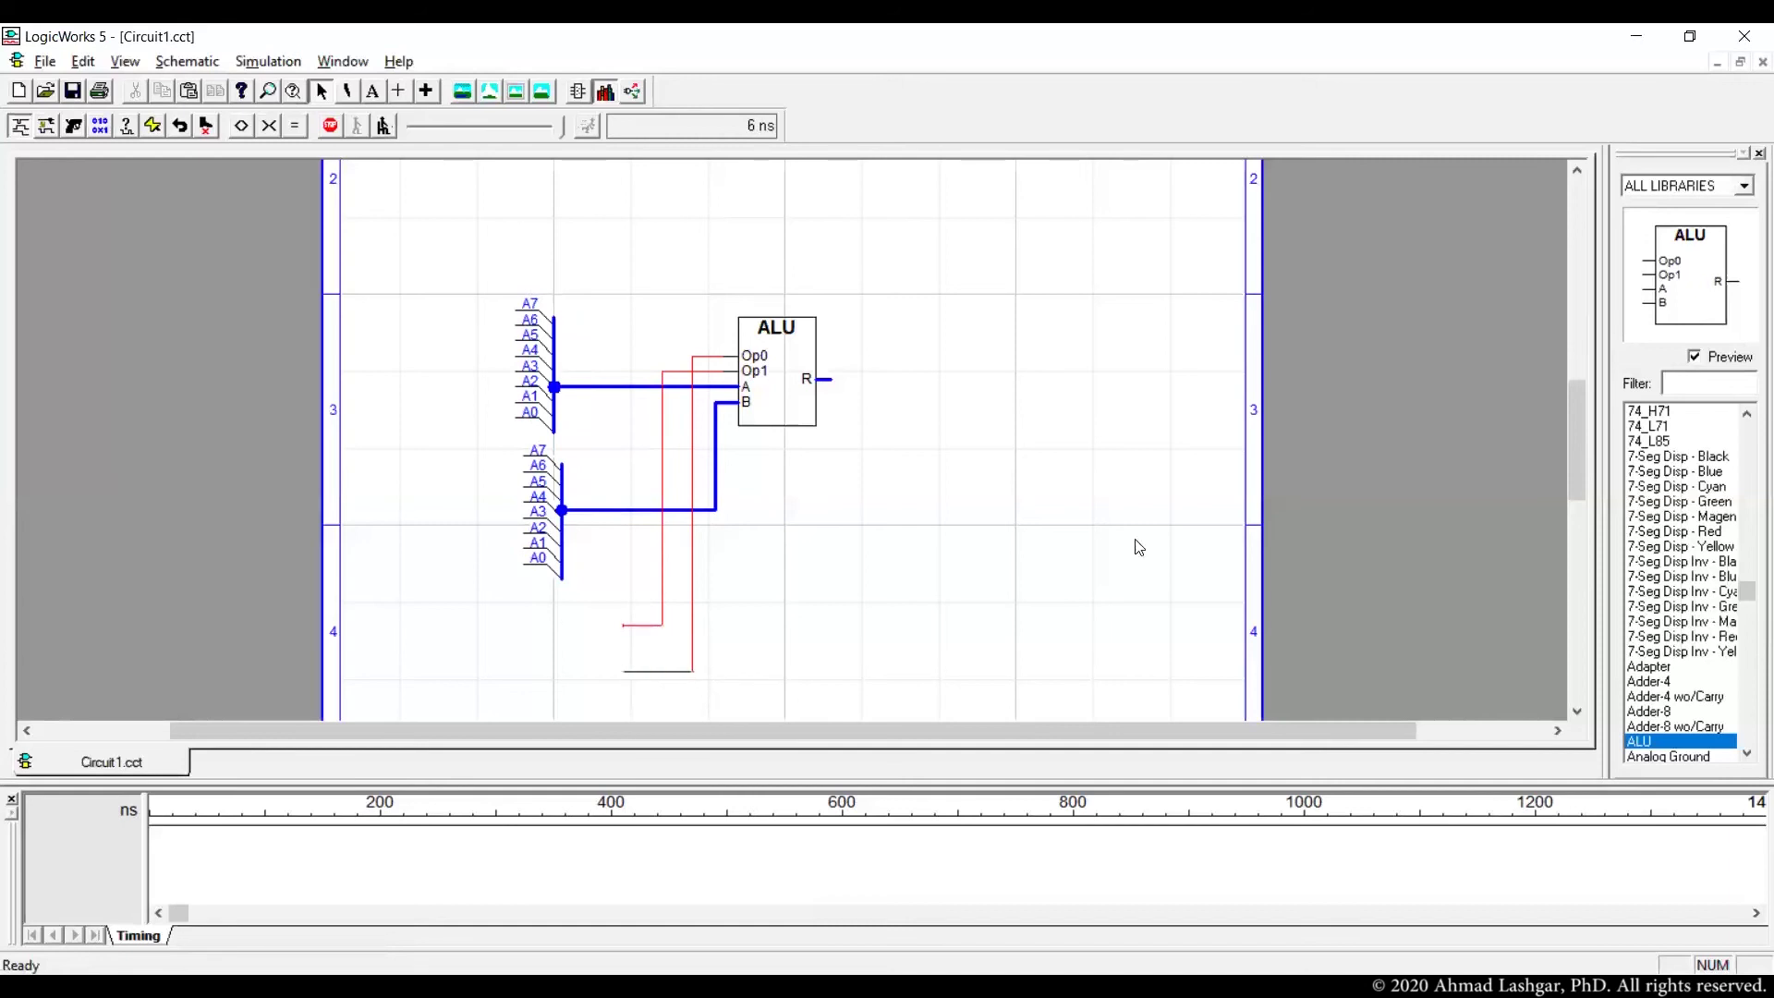
# Place a Binary Switch from the library, flip it horizontally and connect it to the end of the Op1 wire
pyautogui.click(1694, 378)
pyautogui.write('binary')
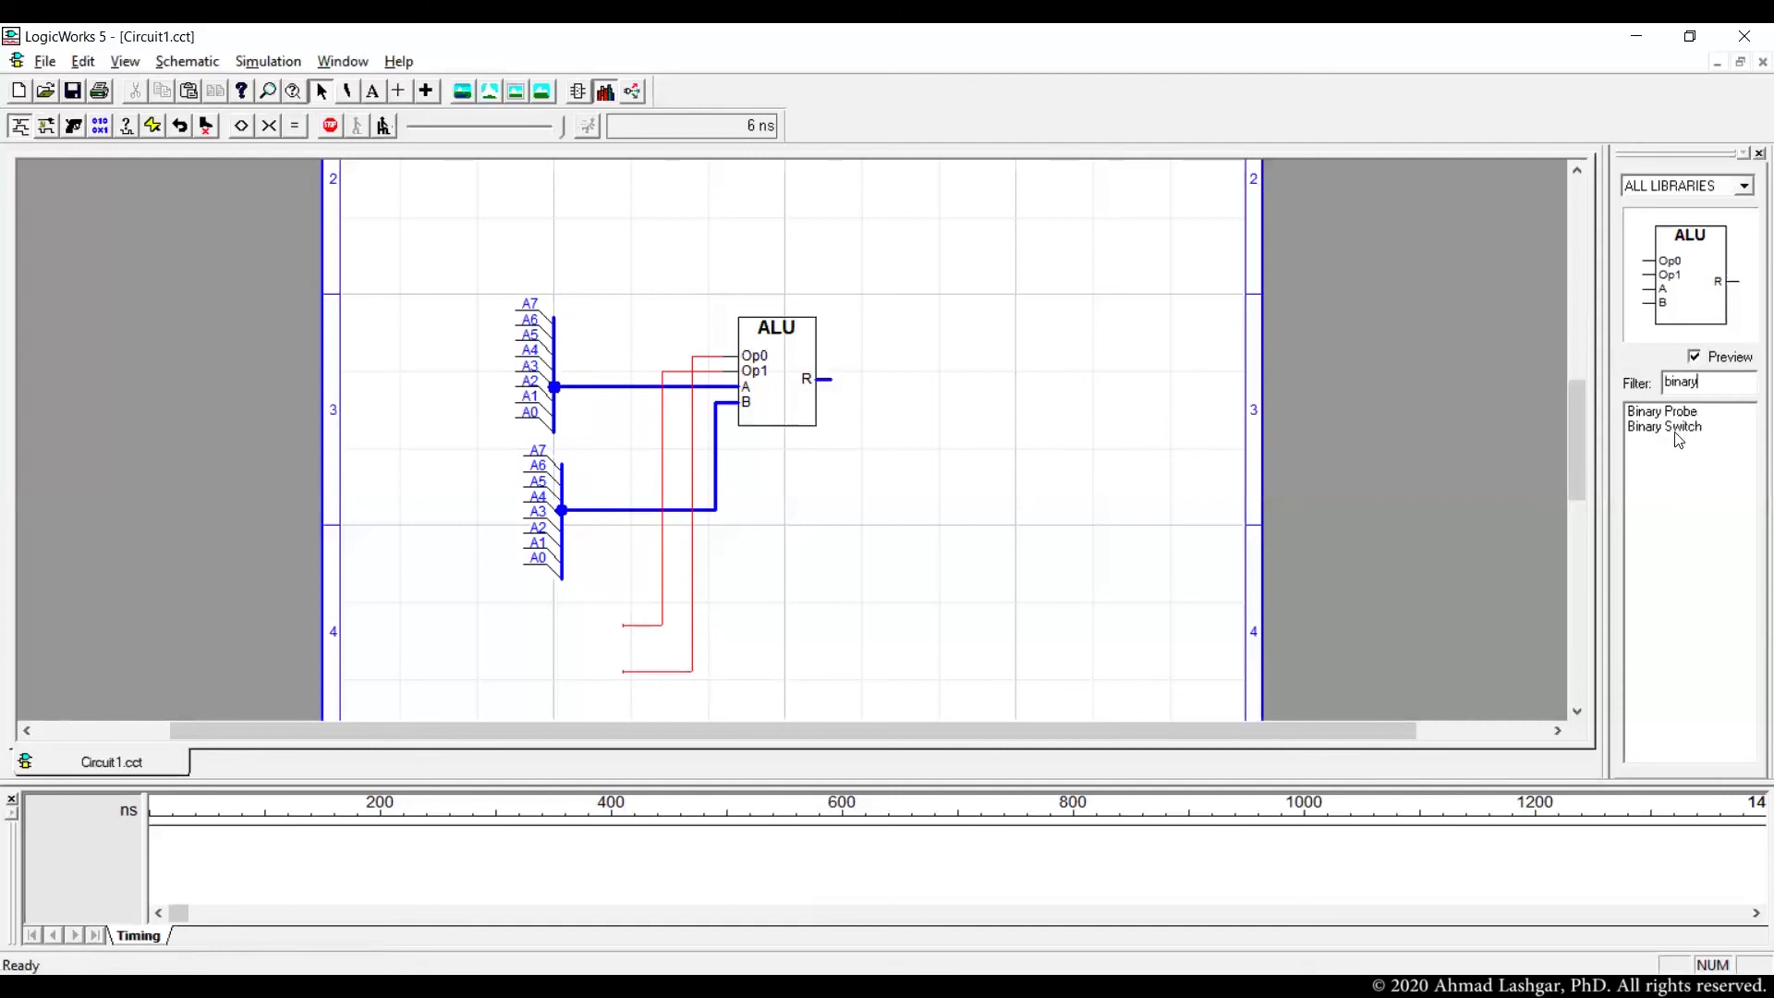
pyautogui.click(1663, 426)
pyautogui.click(571, 632)
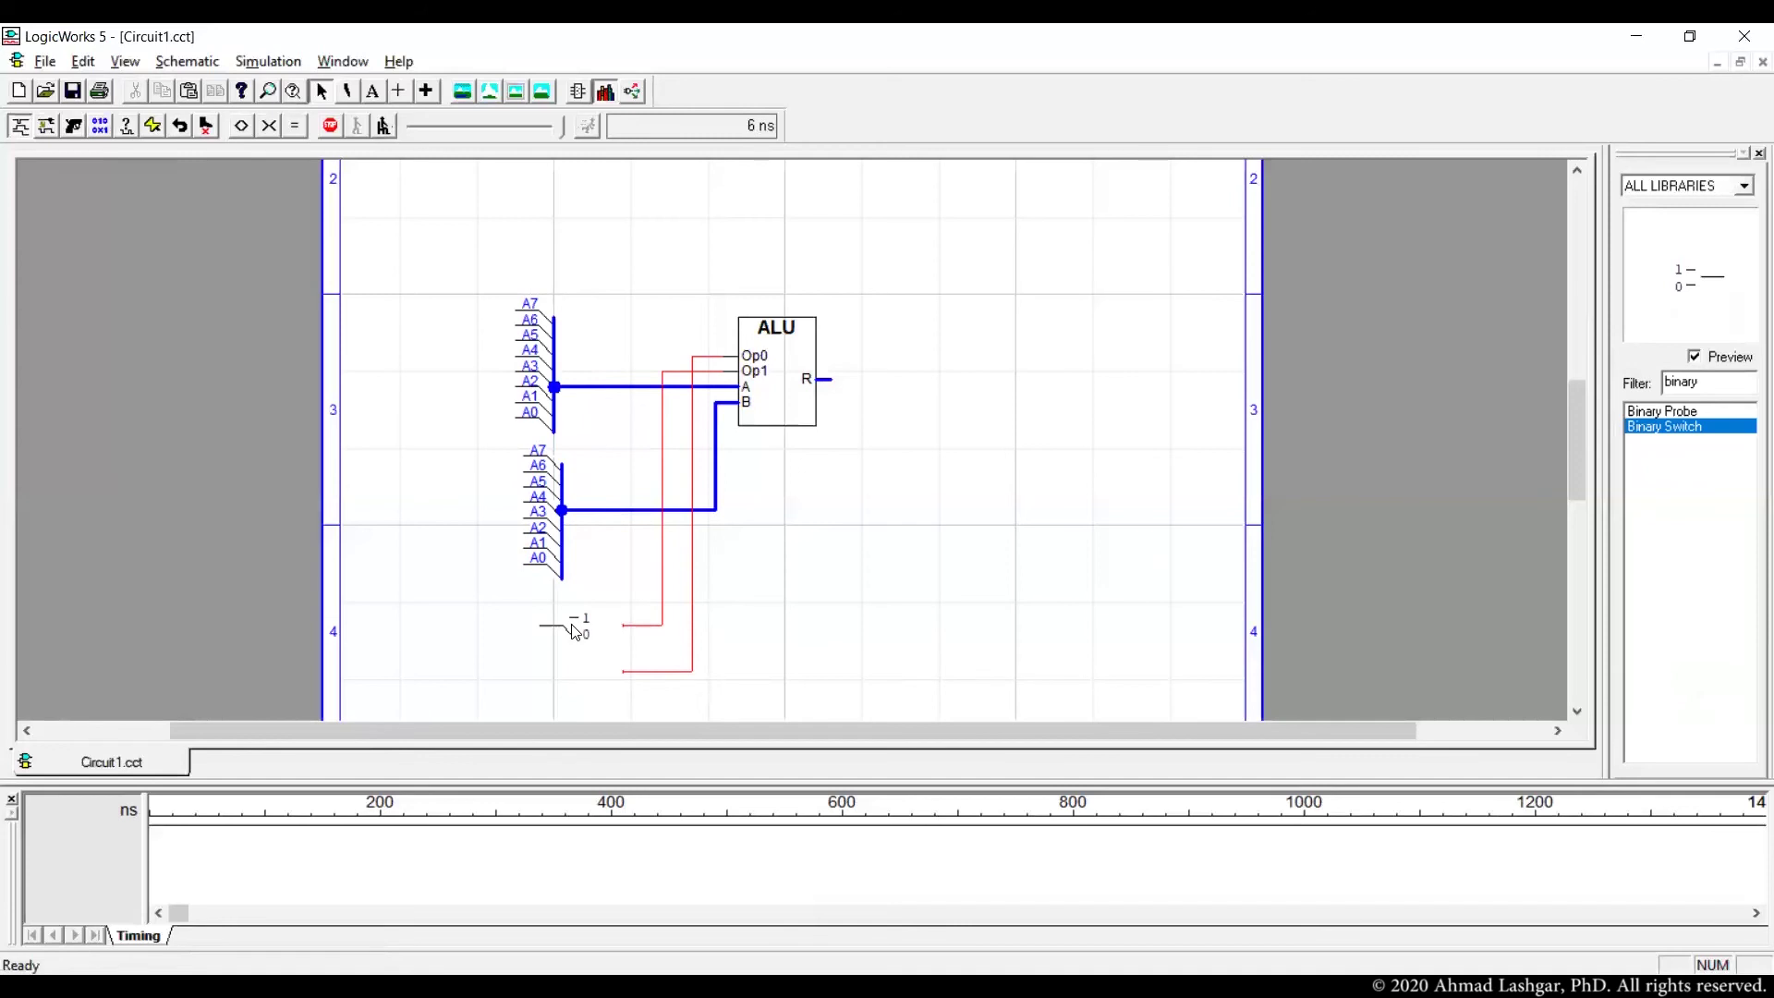
pyautogui.rightClick(572, 624)
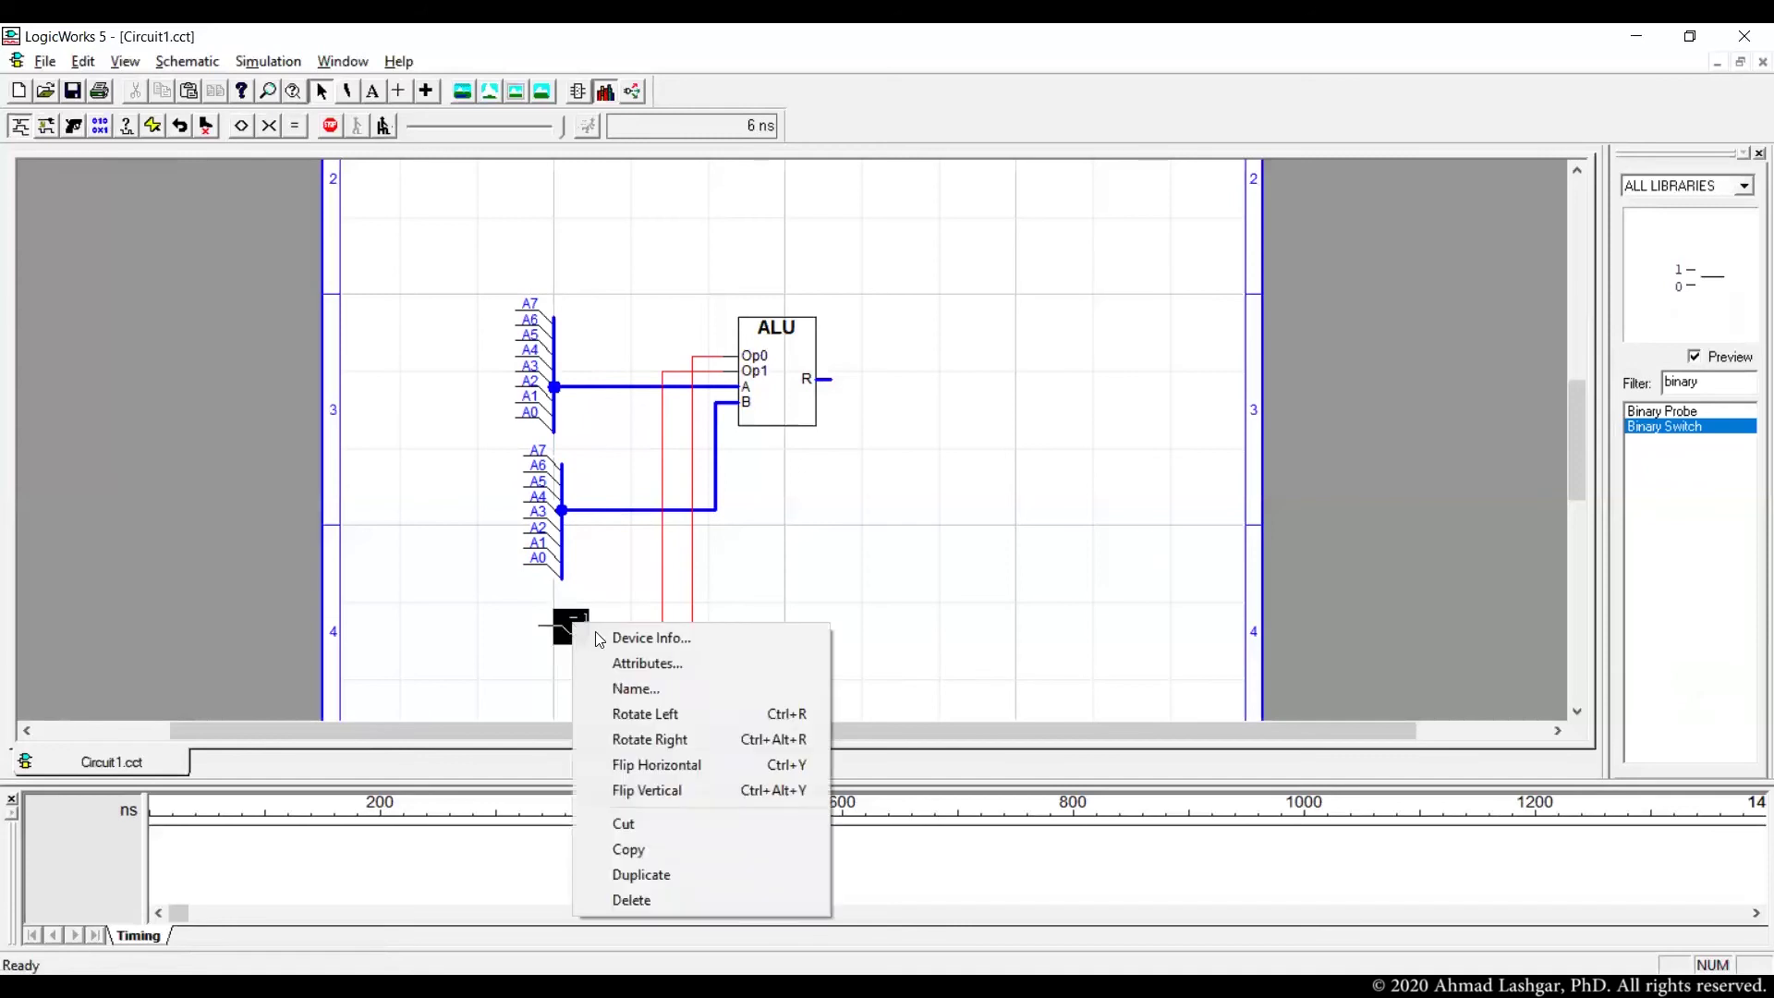
pyautogui.click(700, 760)
pyautogui.press('Right')
pyautogui.press('Right')
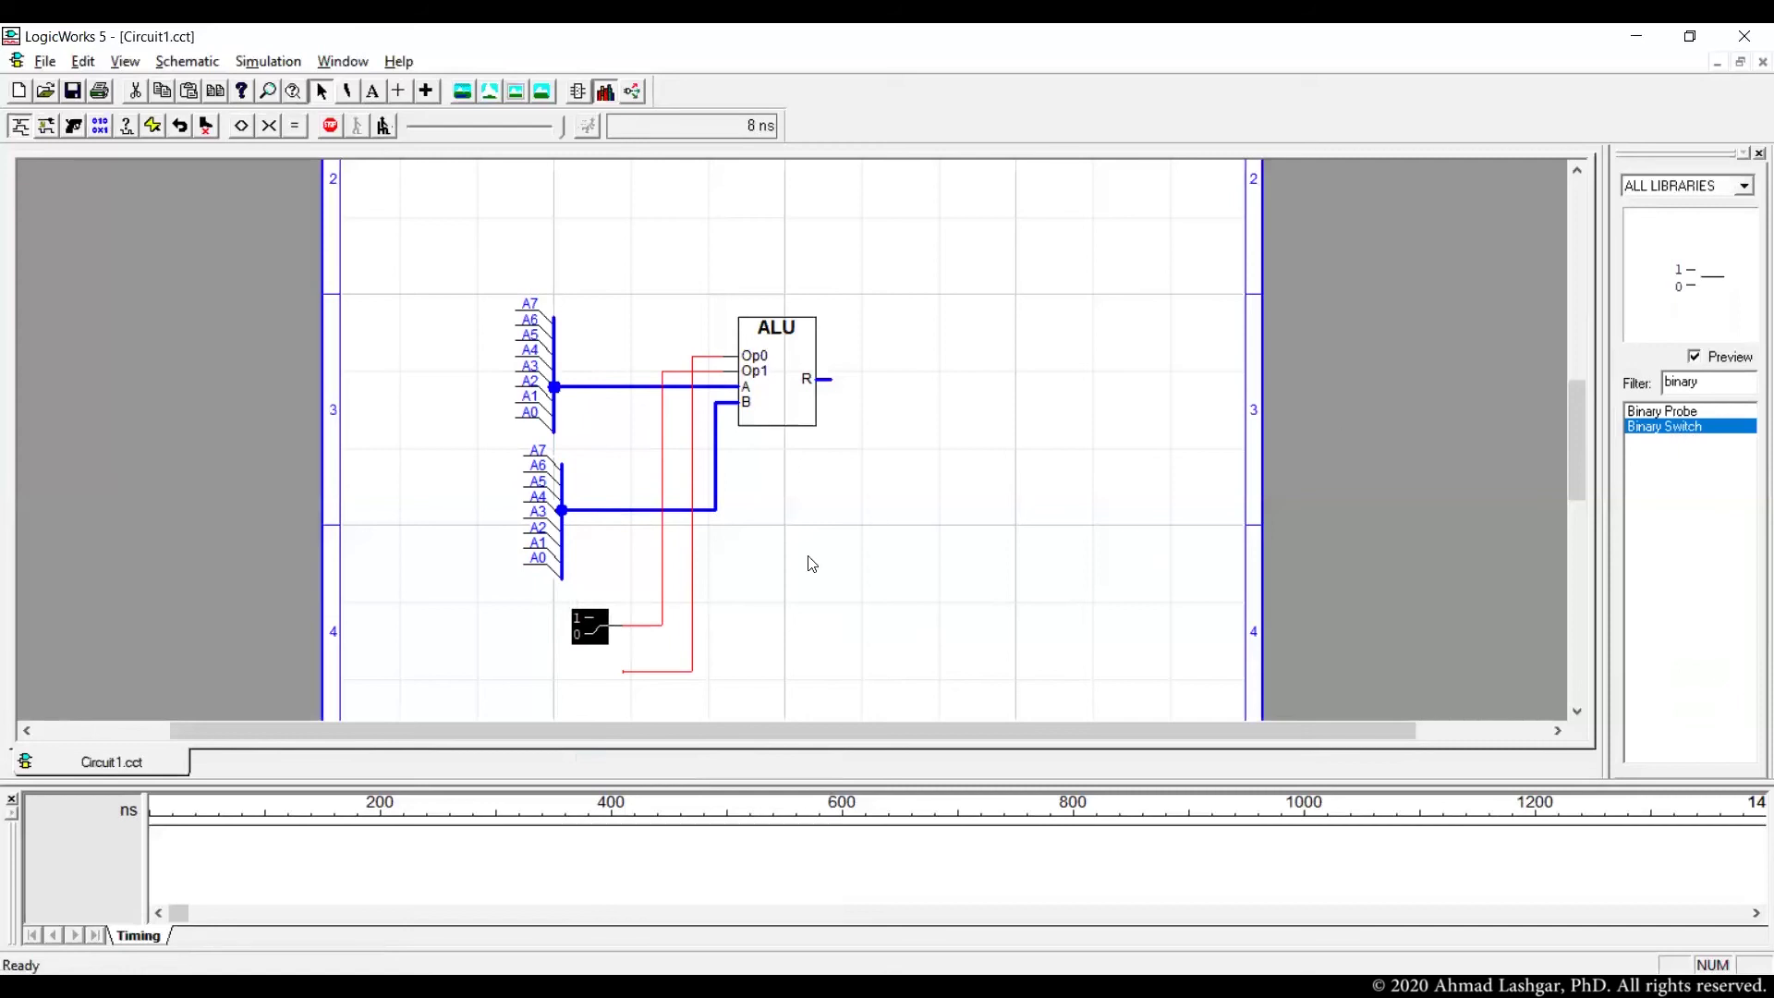
# Duplicate the binary switch and place the copy at the end of the Op0 wire
pyautogui.hotkey('ctrl', 'd')
pyautogui.click(596, 673)
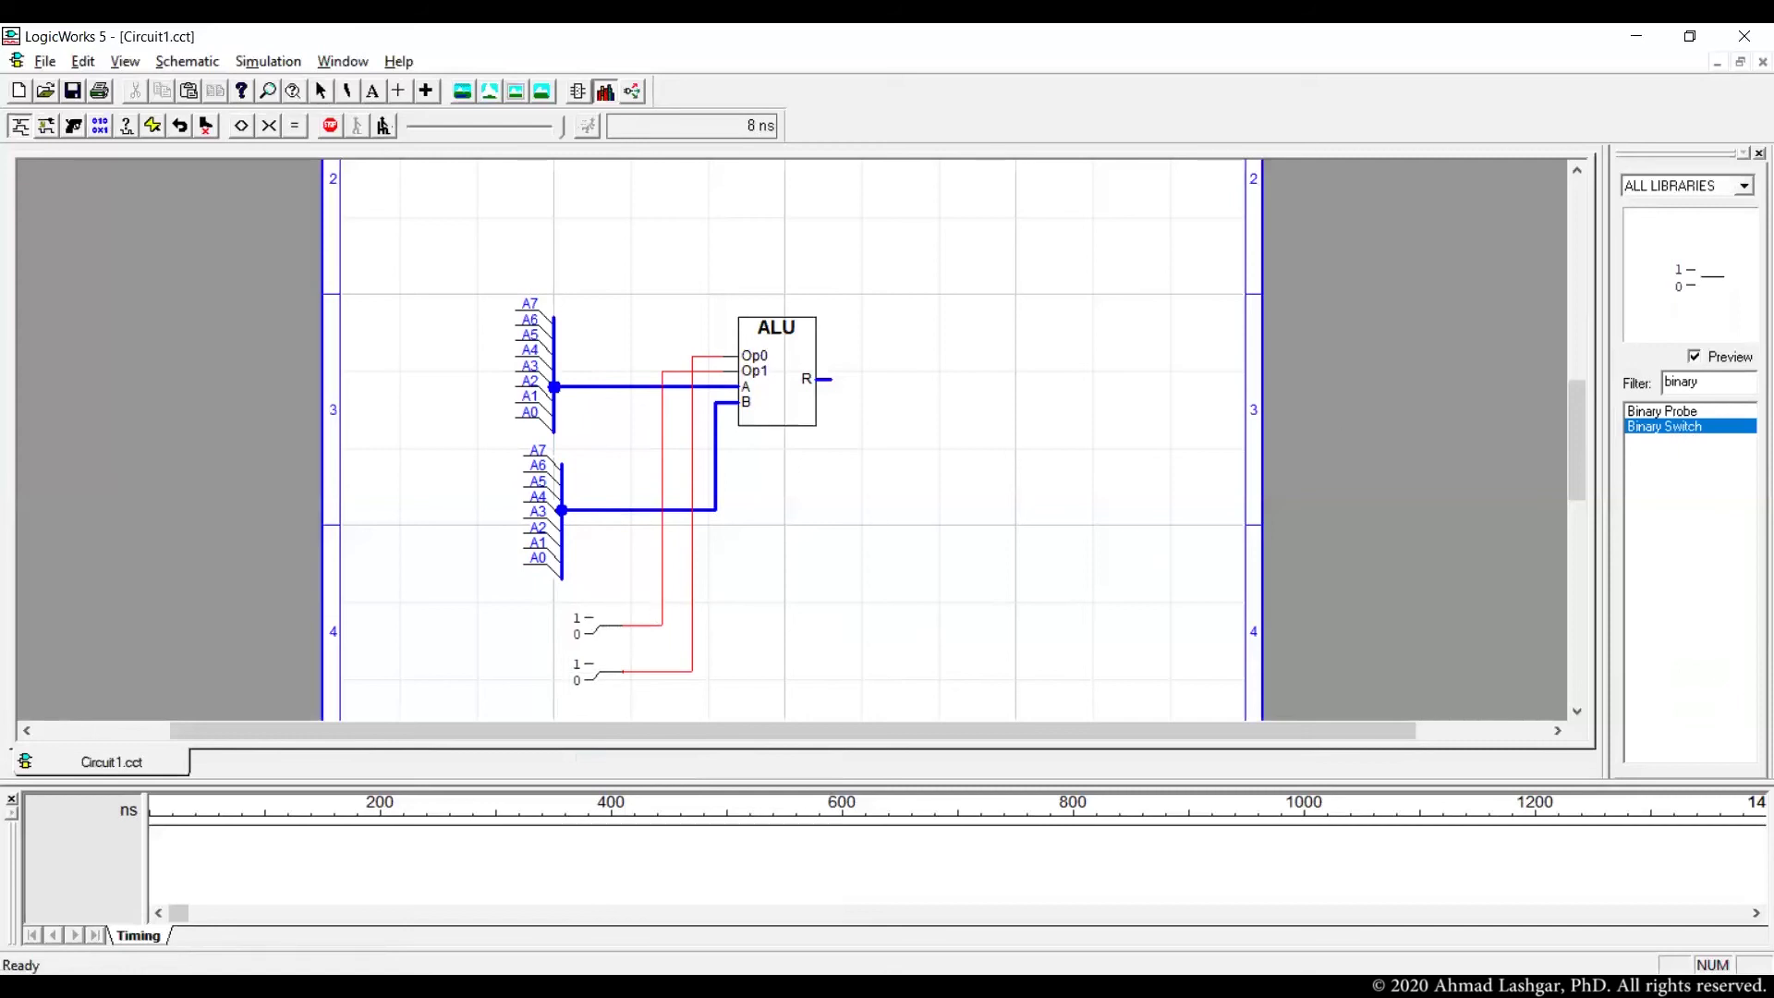
pyautogui.press('Escape')
# Stop the simulation and attach four Hex Keyboard wo/STB devices, one each to A7–A4 and A3–A0 of both breakouts
pyautogui.click(331, 125)
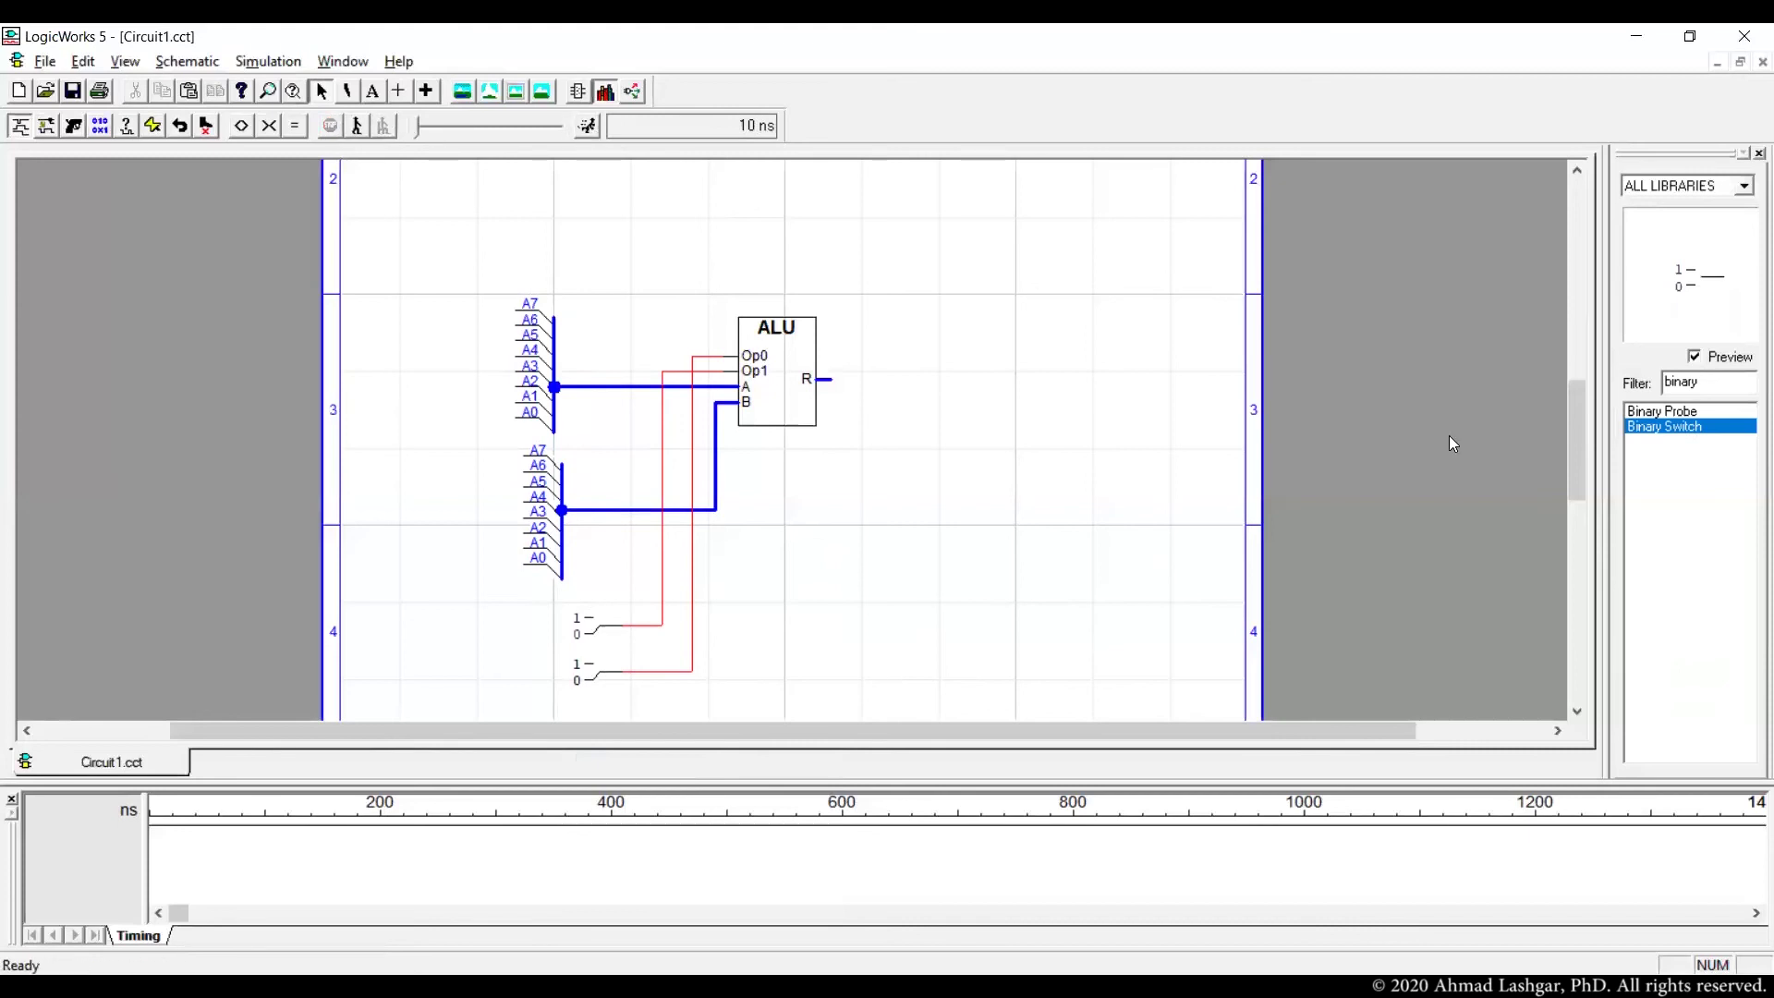
pyautogui.write('hex')
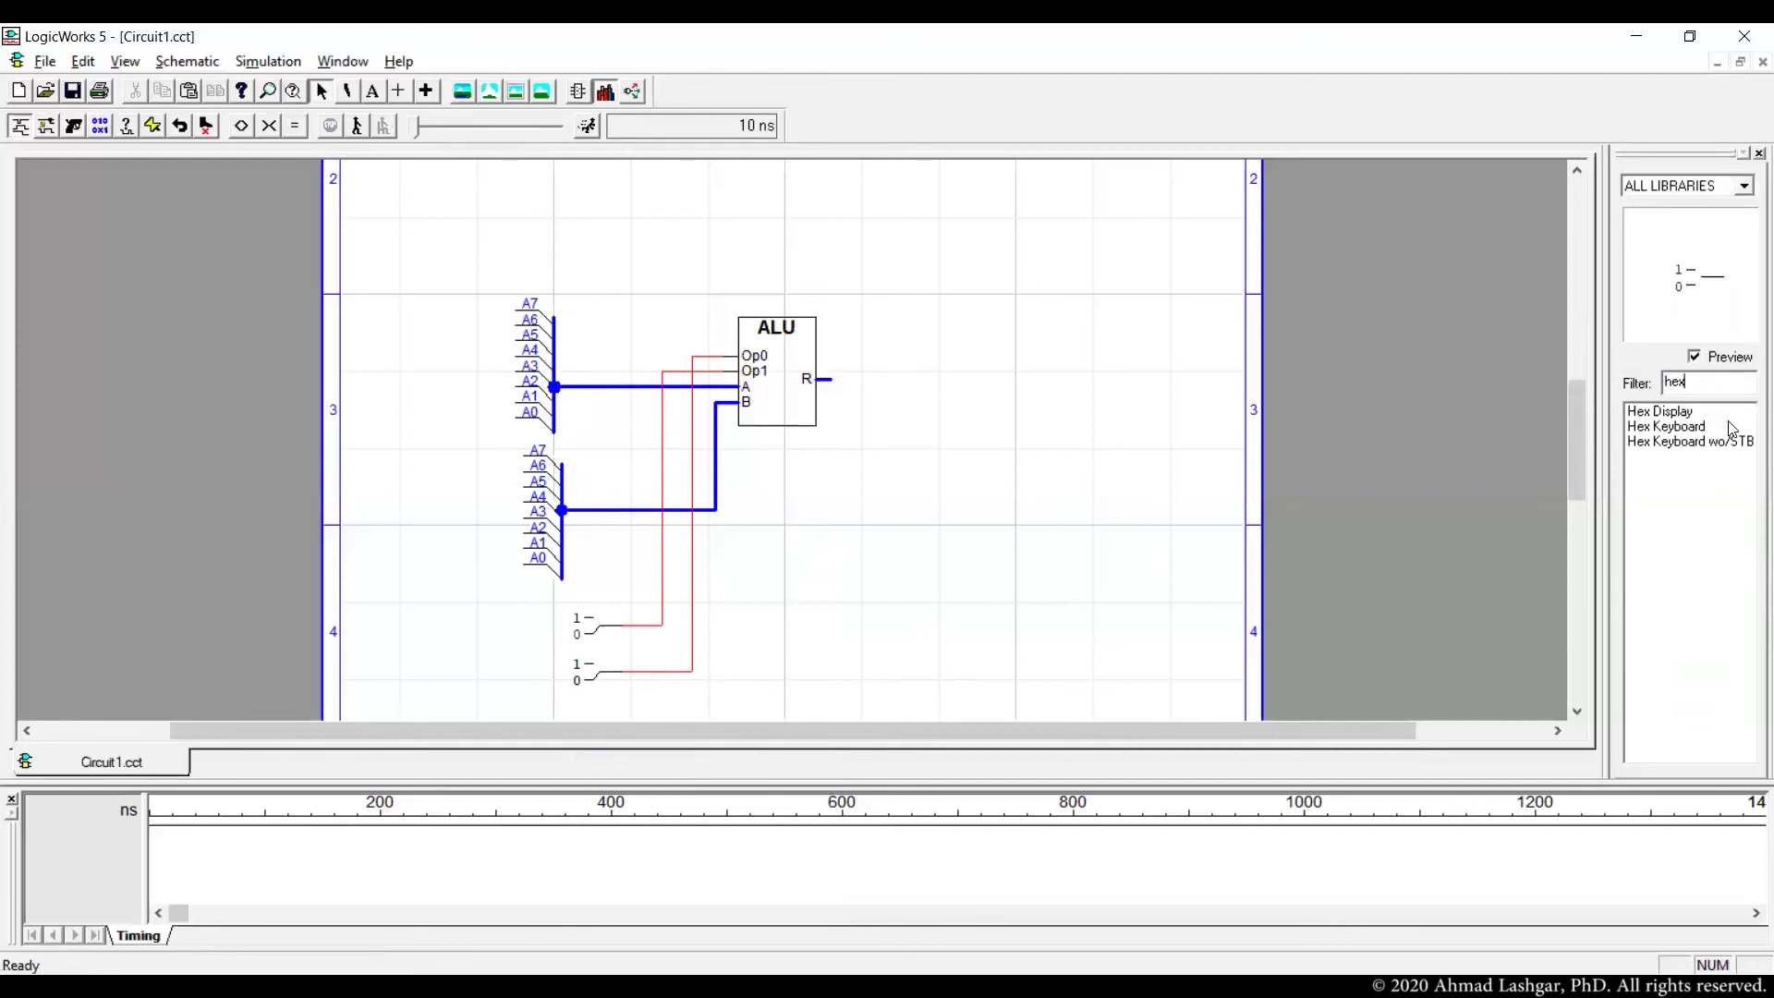
pyautogui.click(1714, 442)
pyautogui.click(484, 343)
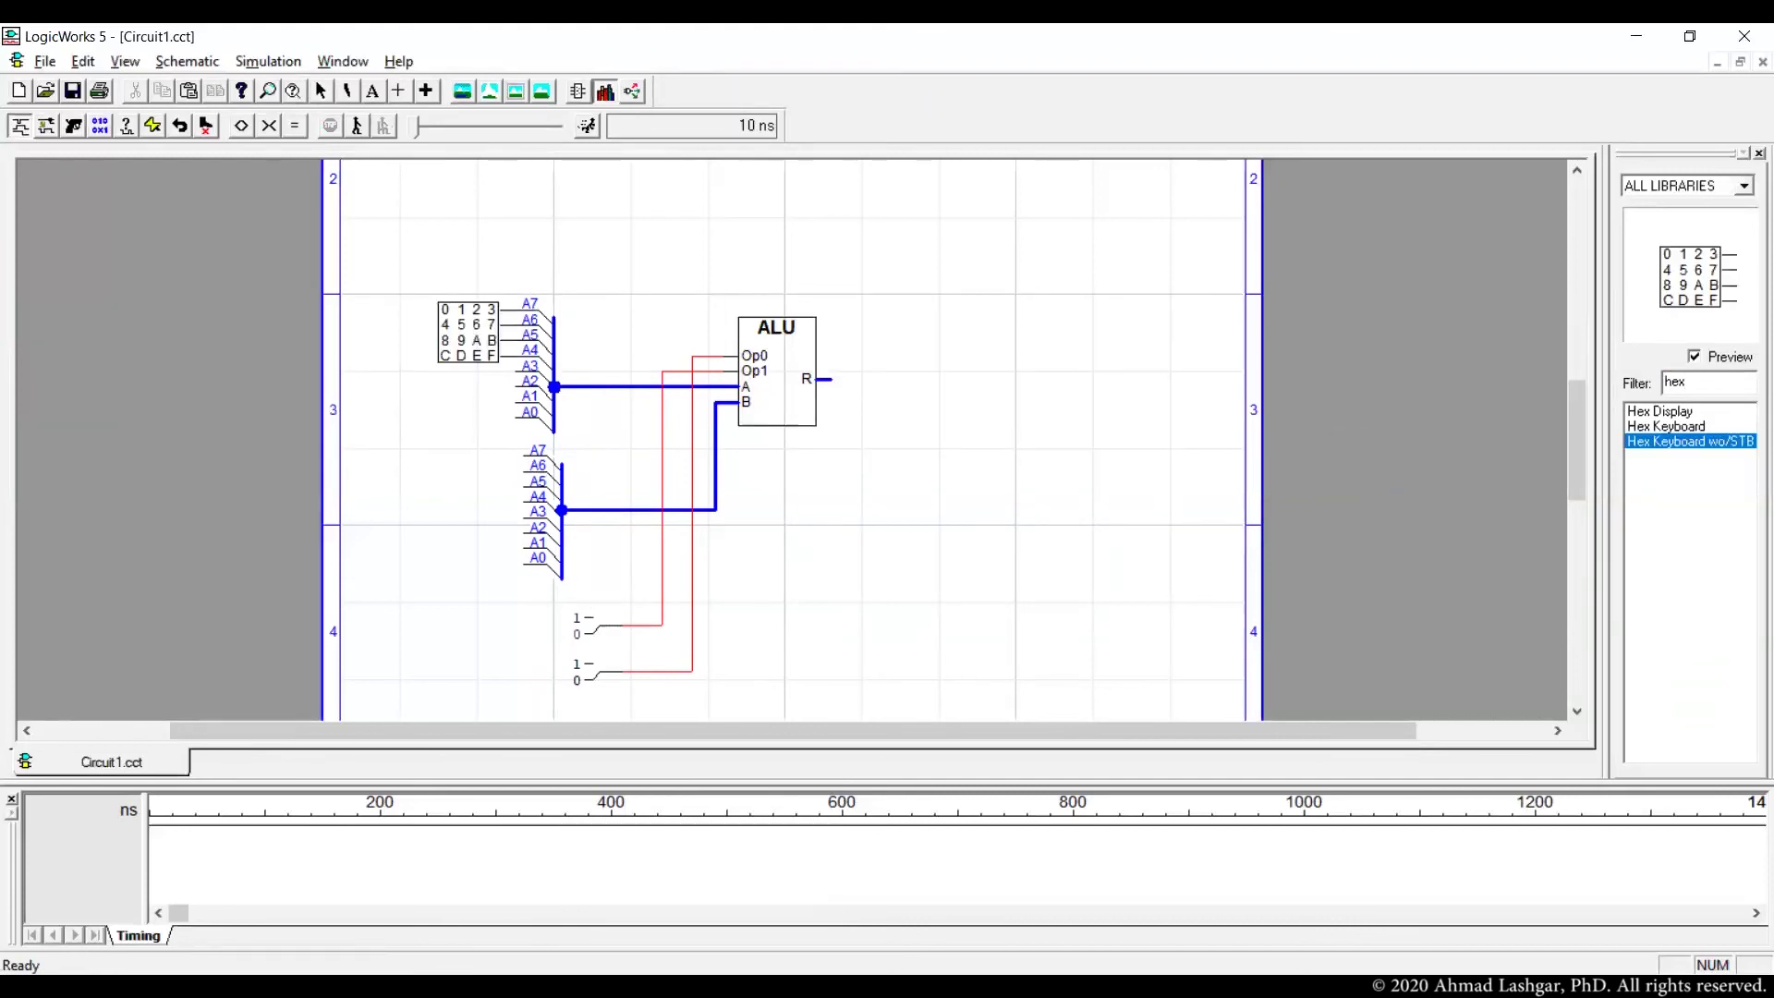
pyautogui.press('Escape')
pyautogui.moveTo(481, 384); pyautogui.dragTo(531, 400)
pyautogui.hotkey('ctrl', 'c')
pyautogui.hotkey('ctrl', 'v')
pyautogui.click(485, 406)
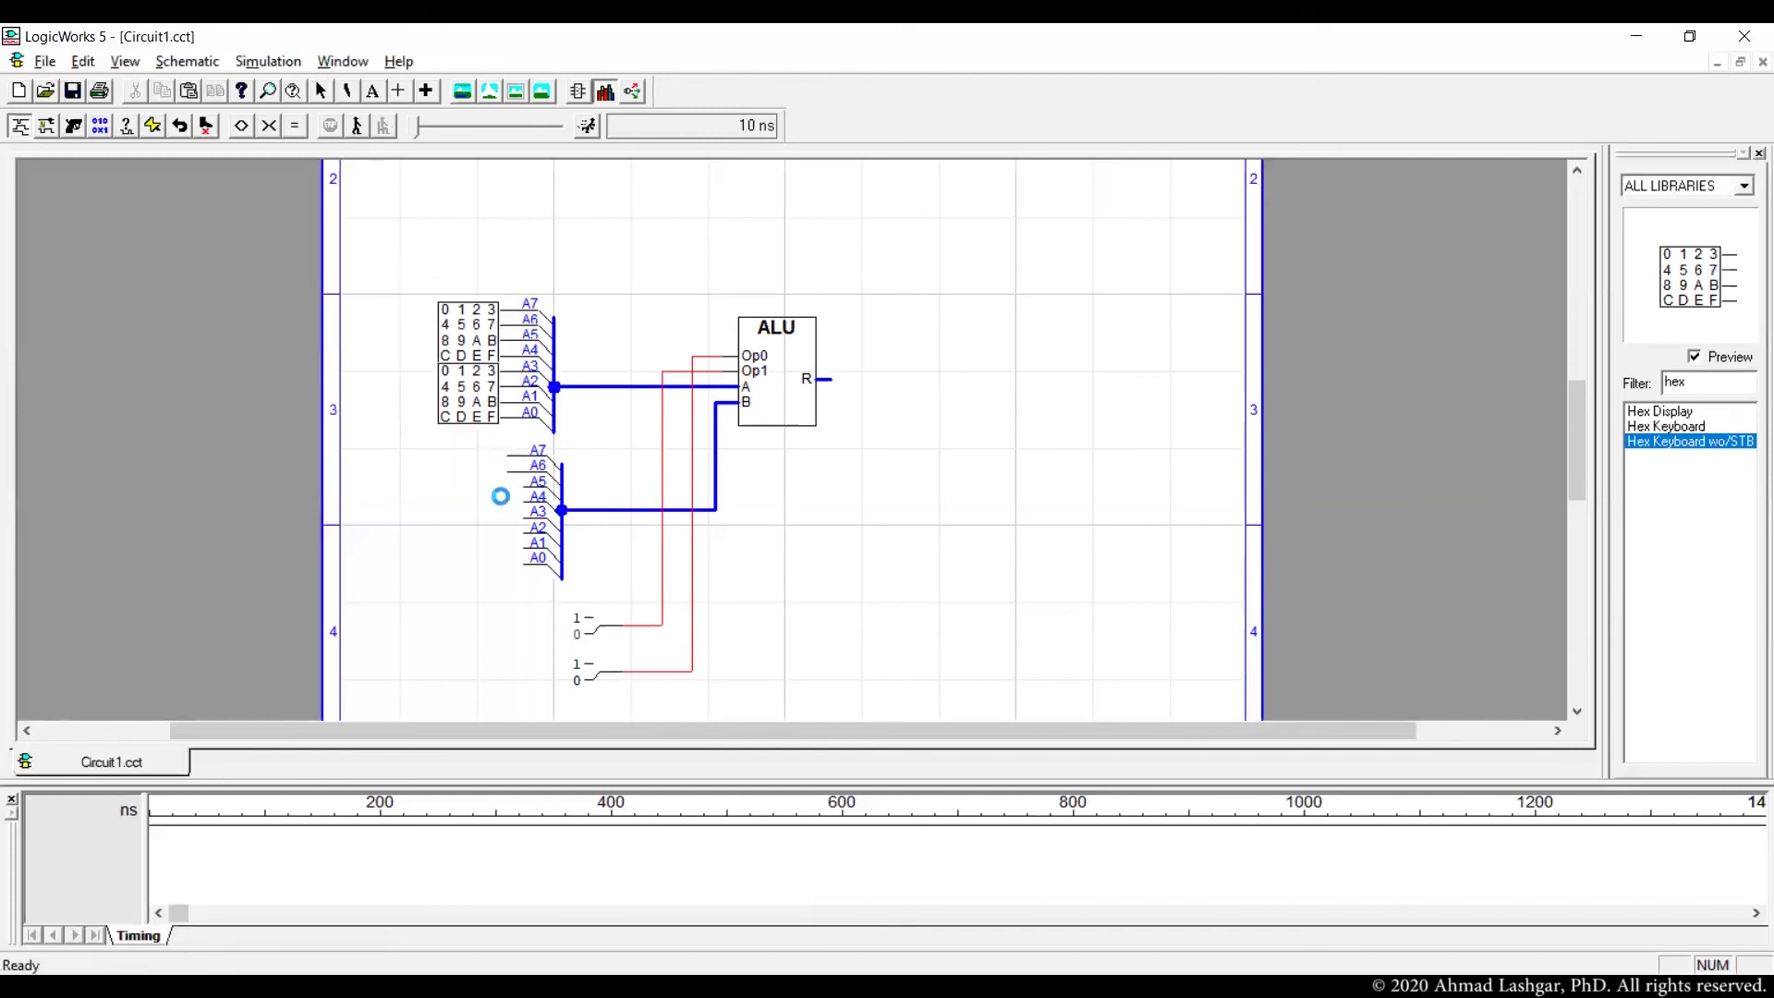
pyautogui.click(476, 540)
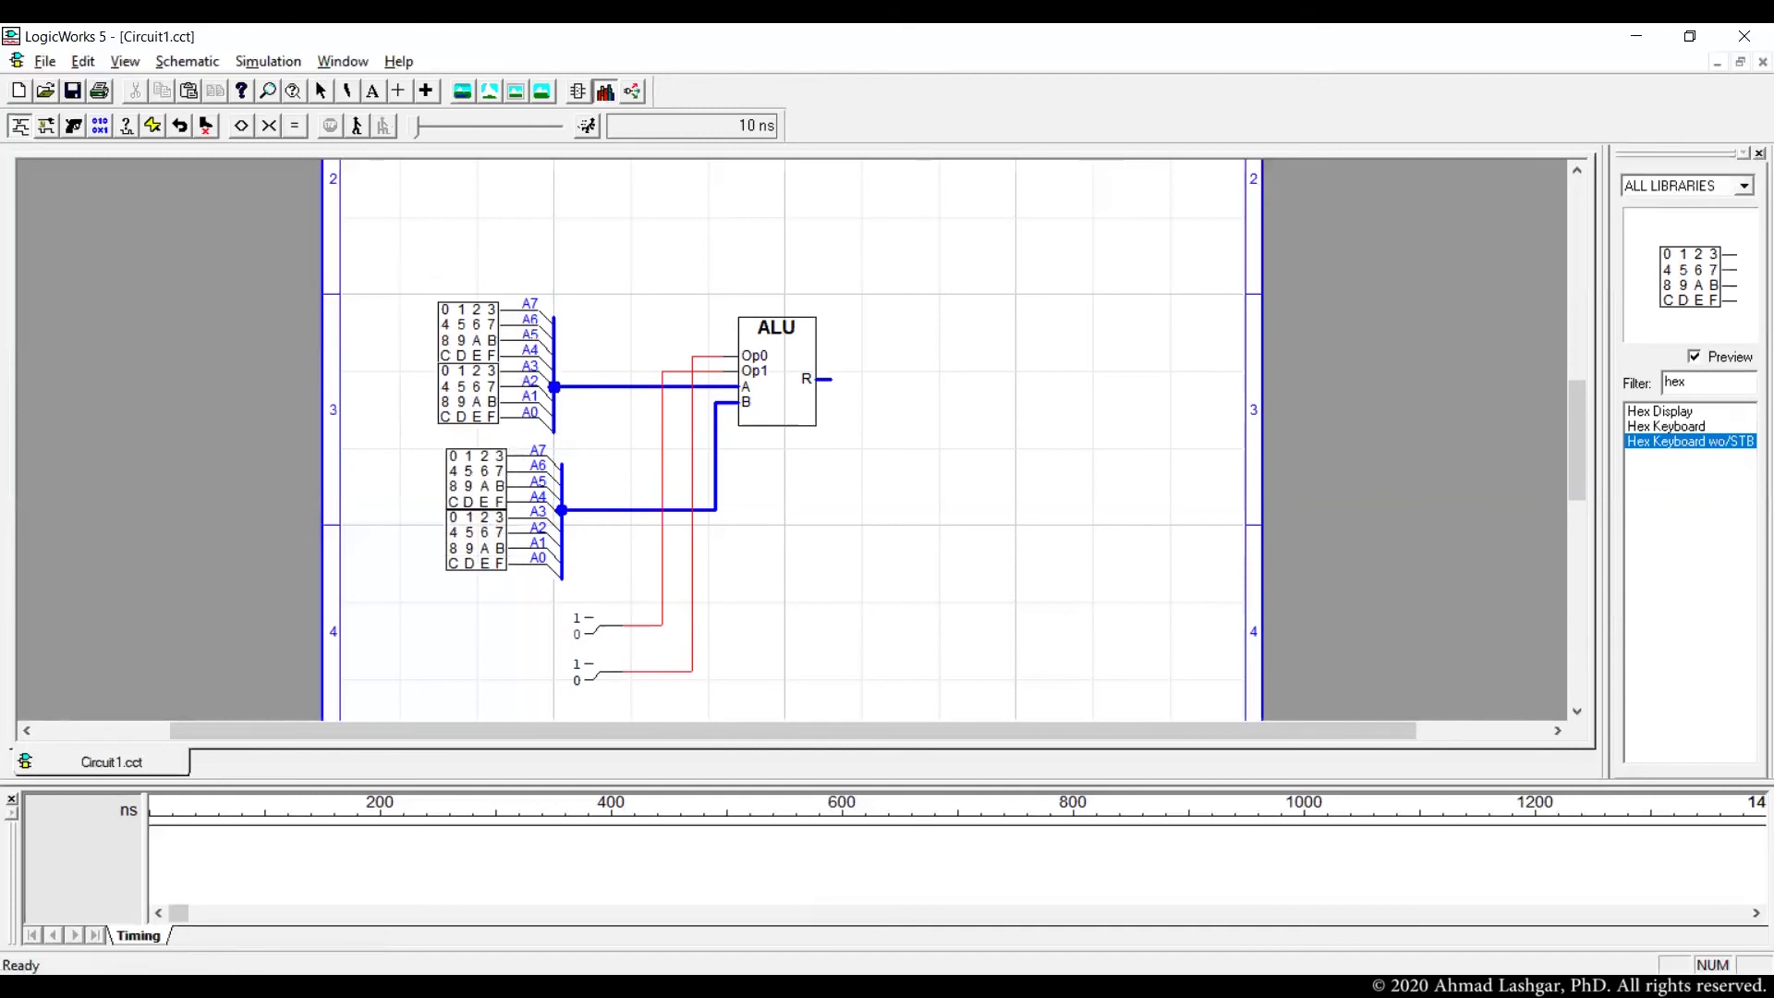
pyautogui.press('Escape')
# Nudge all four hex keyboards slightly to the left, away from the breakout pins
pyautogui.moveTo(421, 256); pyautogui.dragTo(512, 596)
pyautogui.press('Left')
pyautogui.press('Left')
pyautogui.press('Left')
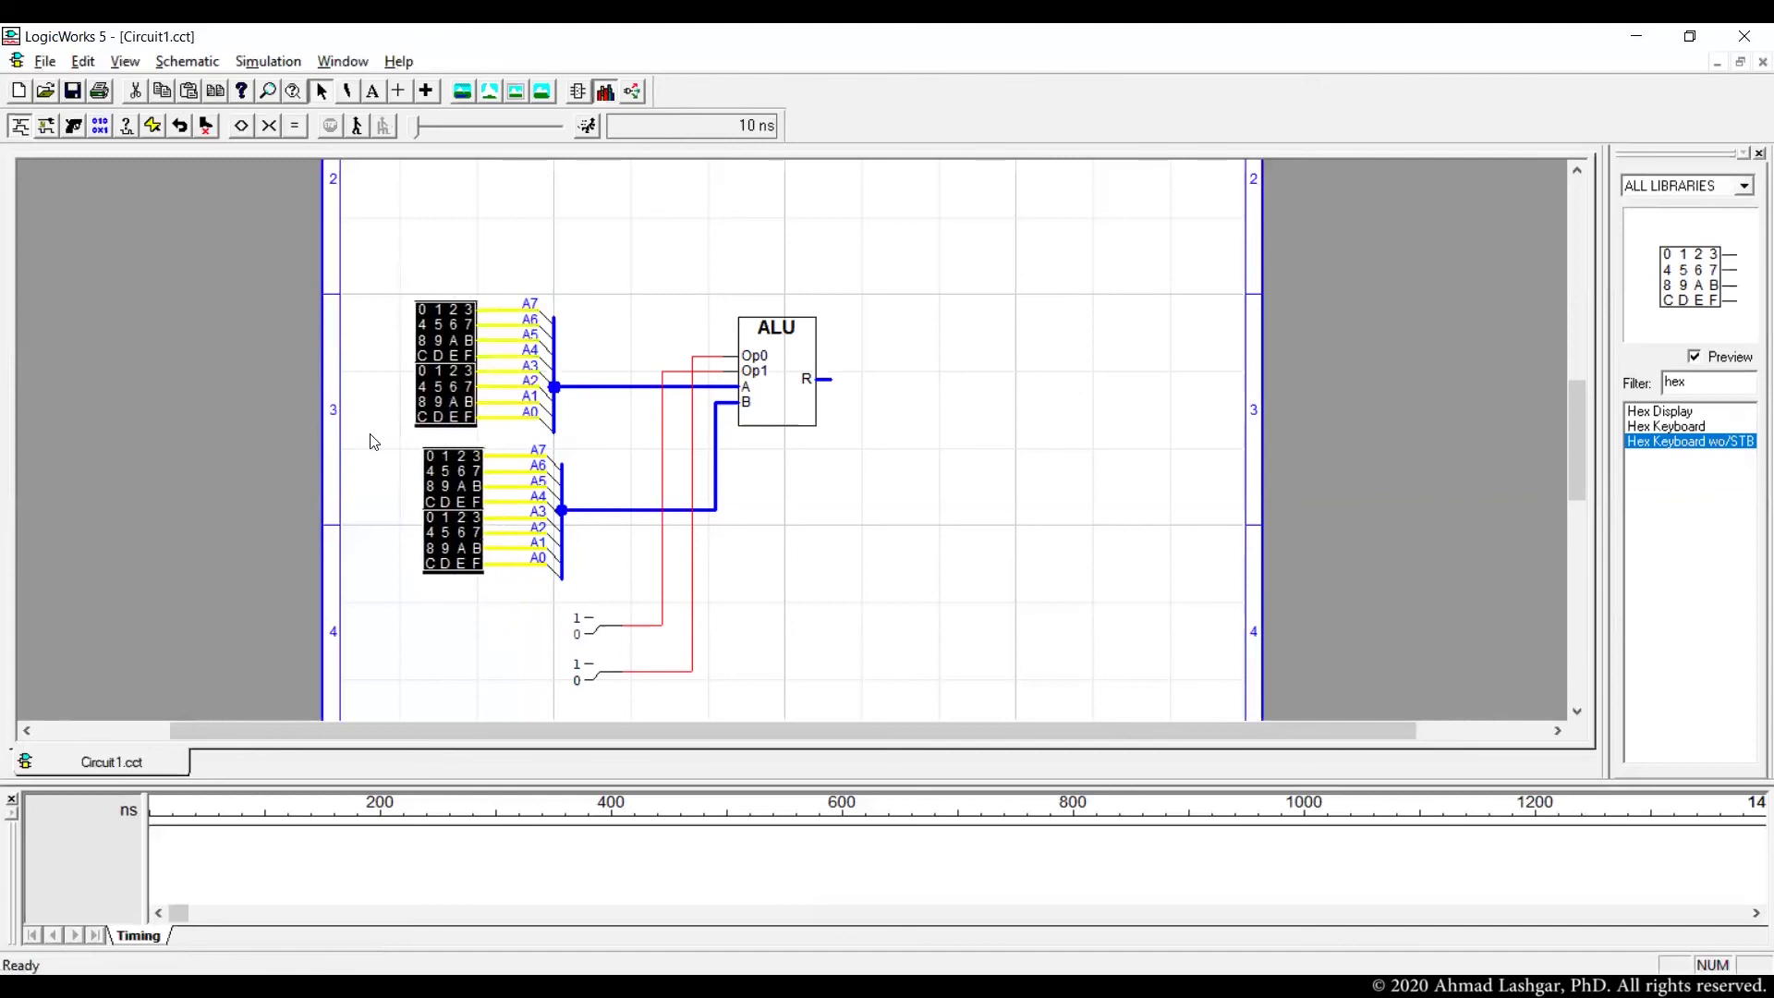
pyautogui.press('Right')
pyautogui.press('Right')
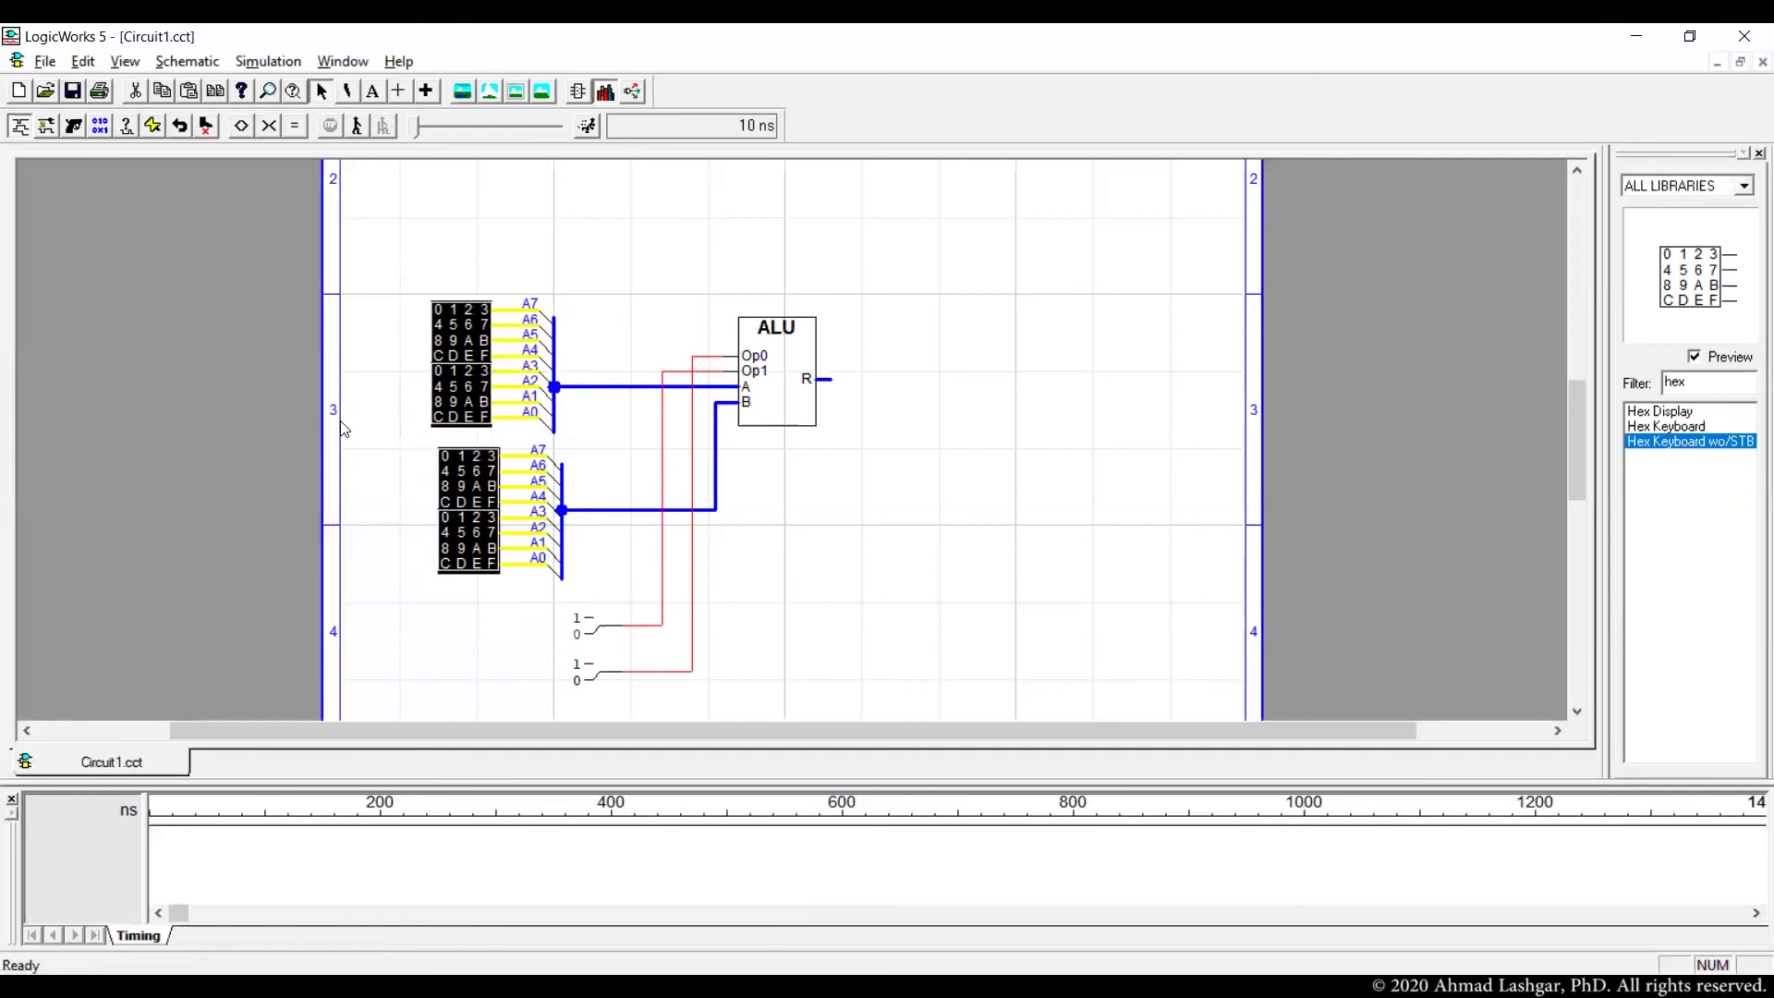
pyautogui.press('Left')
pyautogui.click(352, 429)
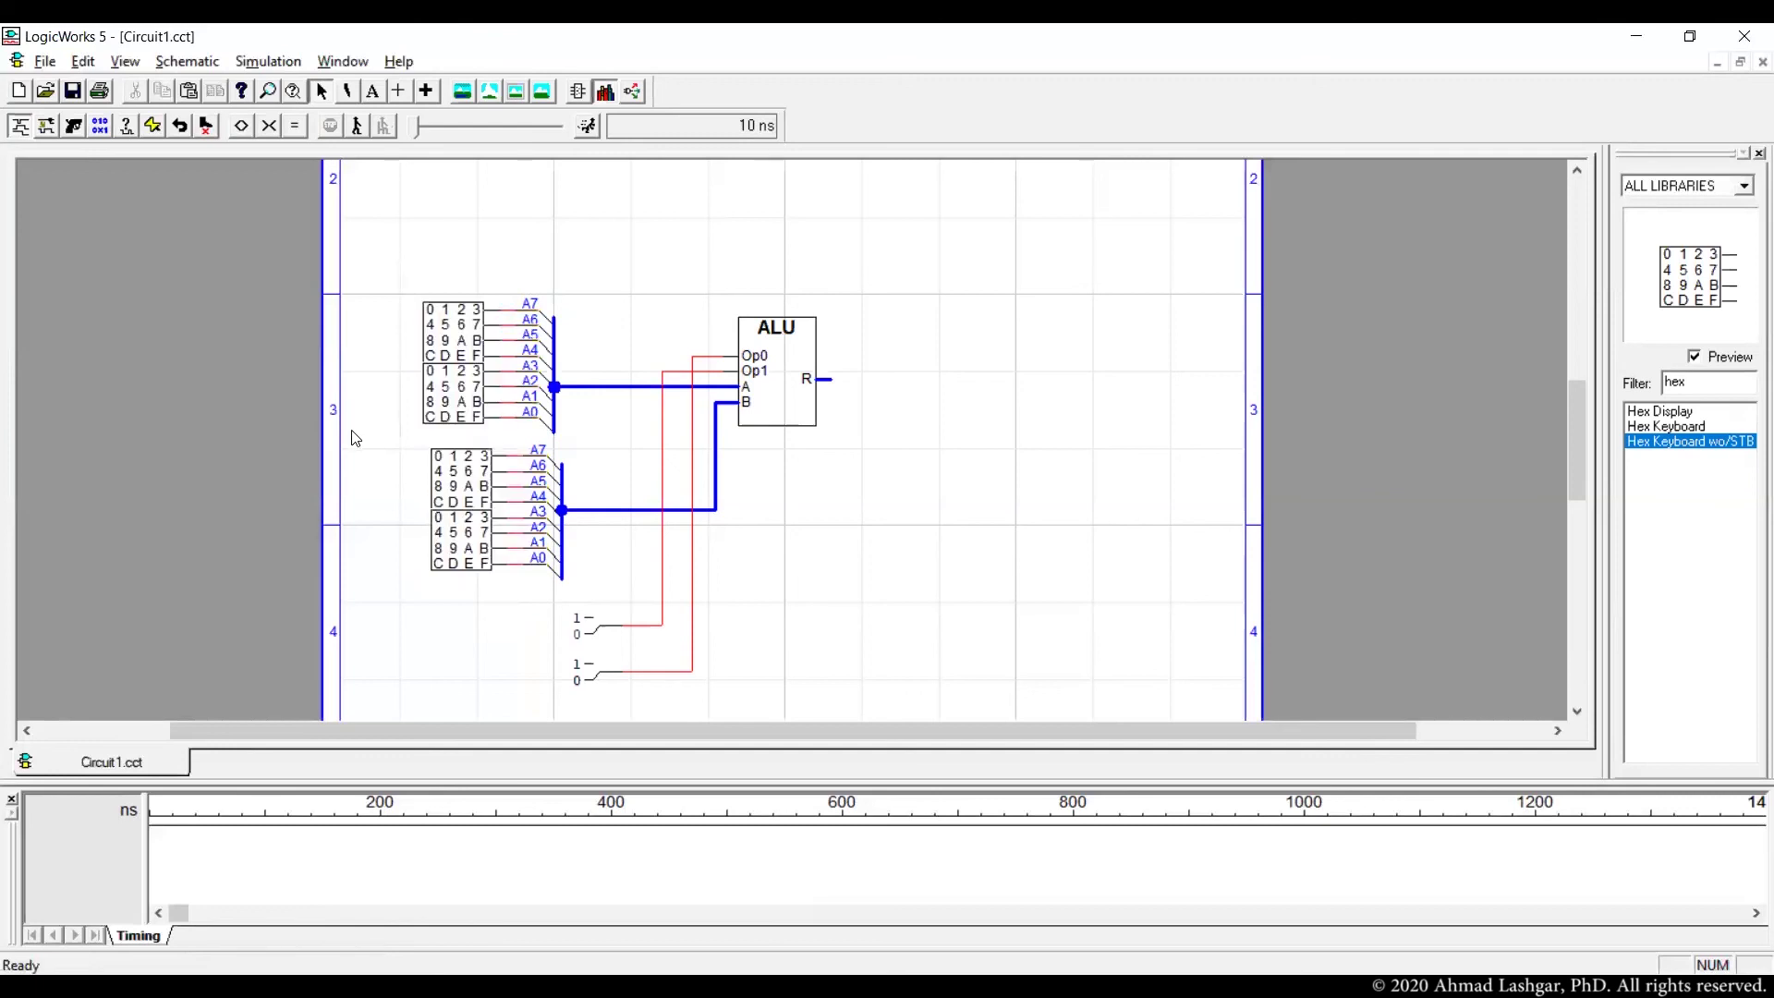
# Run the simulation at full speed and show the signal values on the wires and buses
pyautogui.click(588, 125)
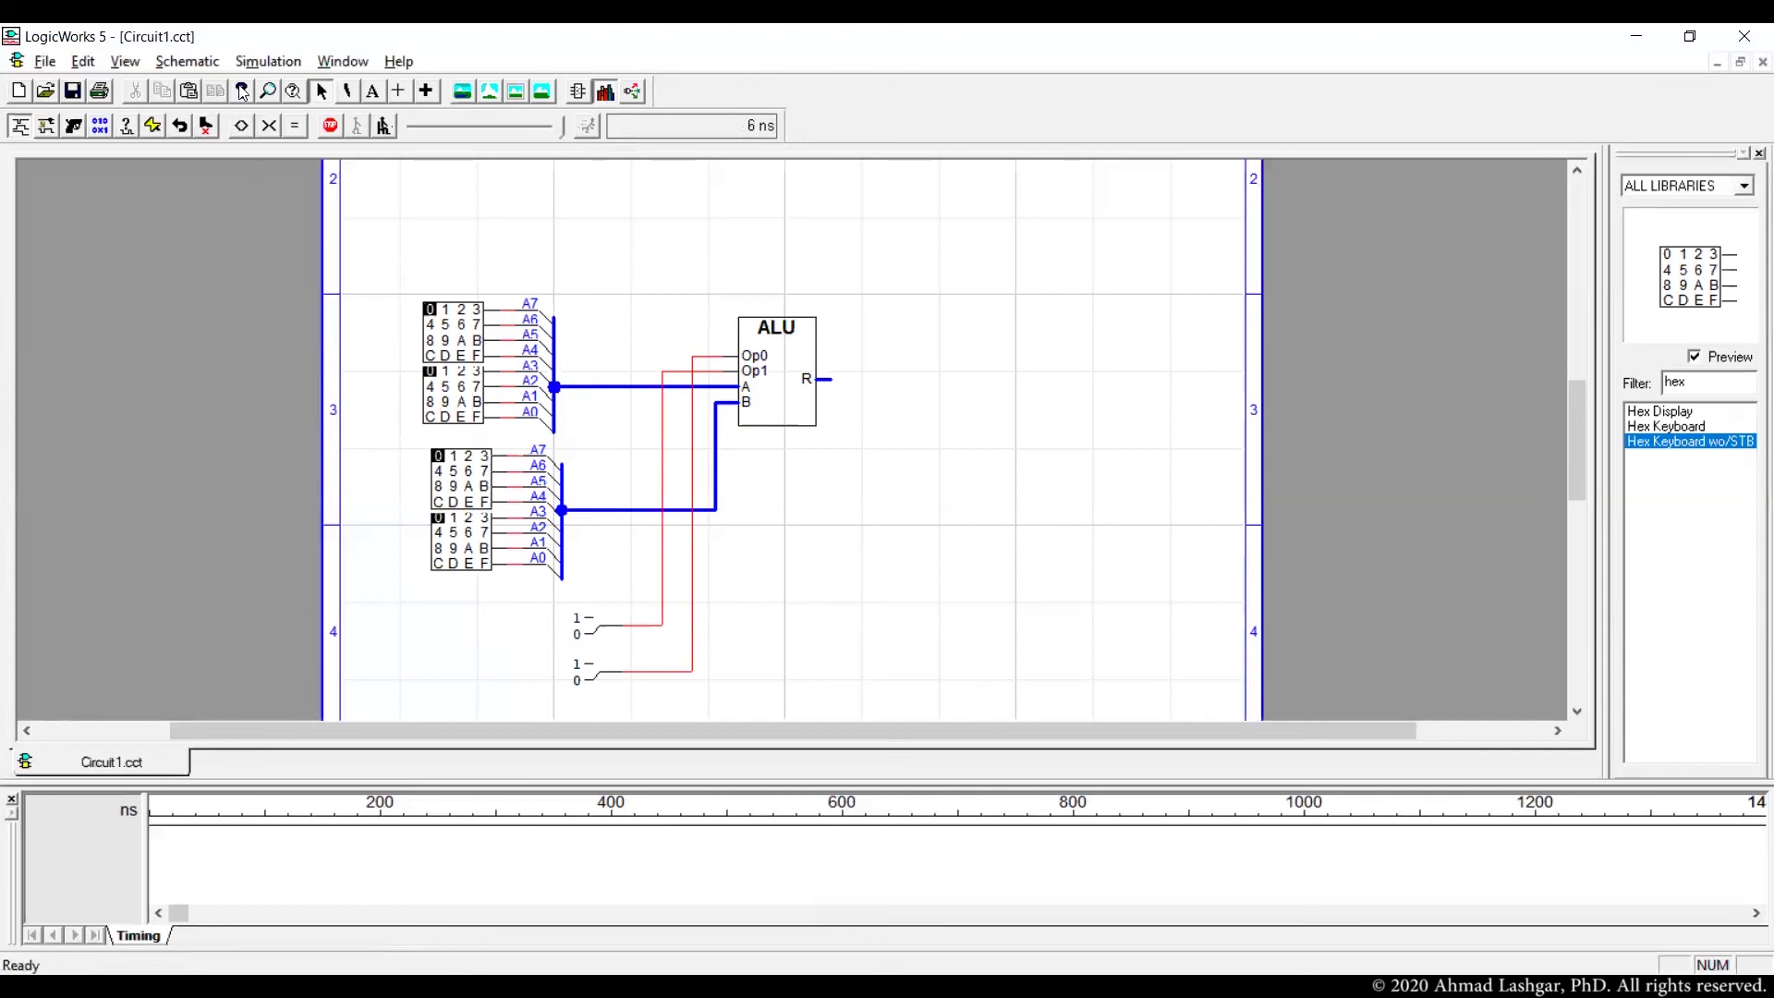
pyautogui.click(268, 61)
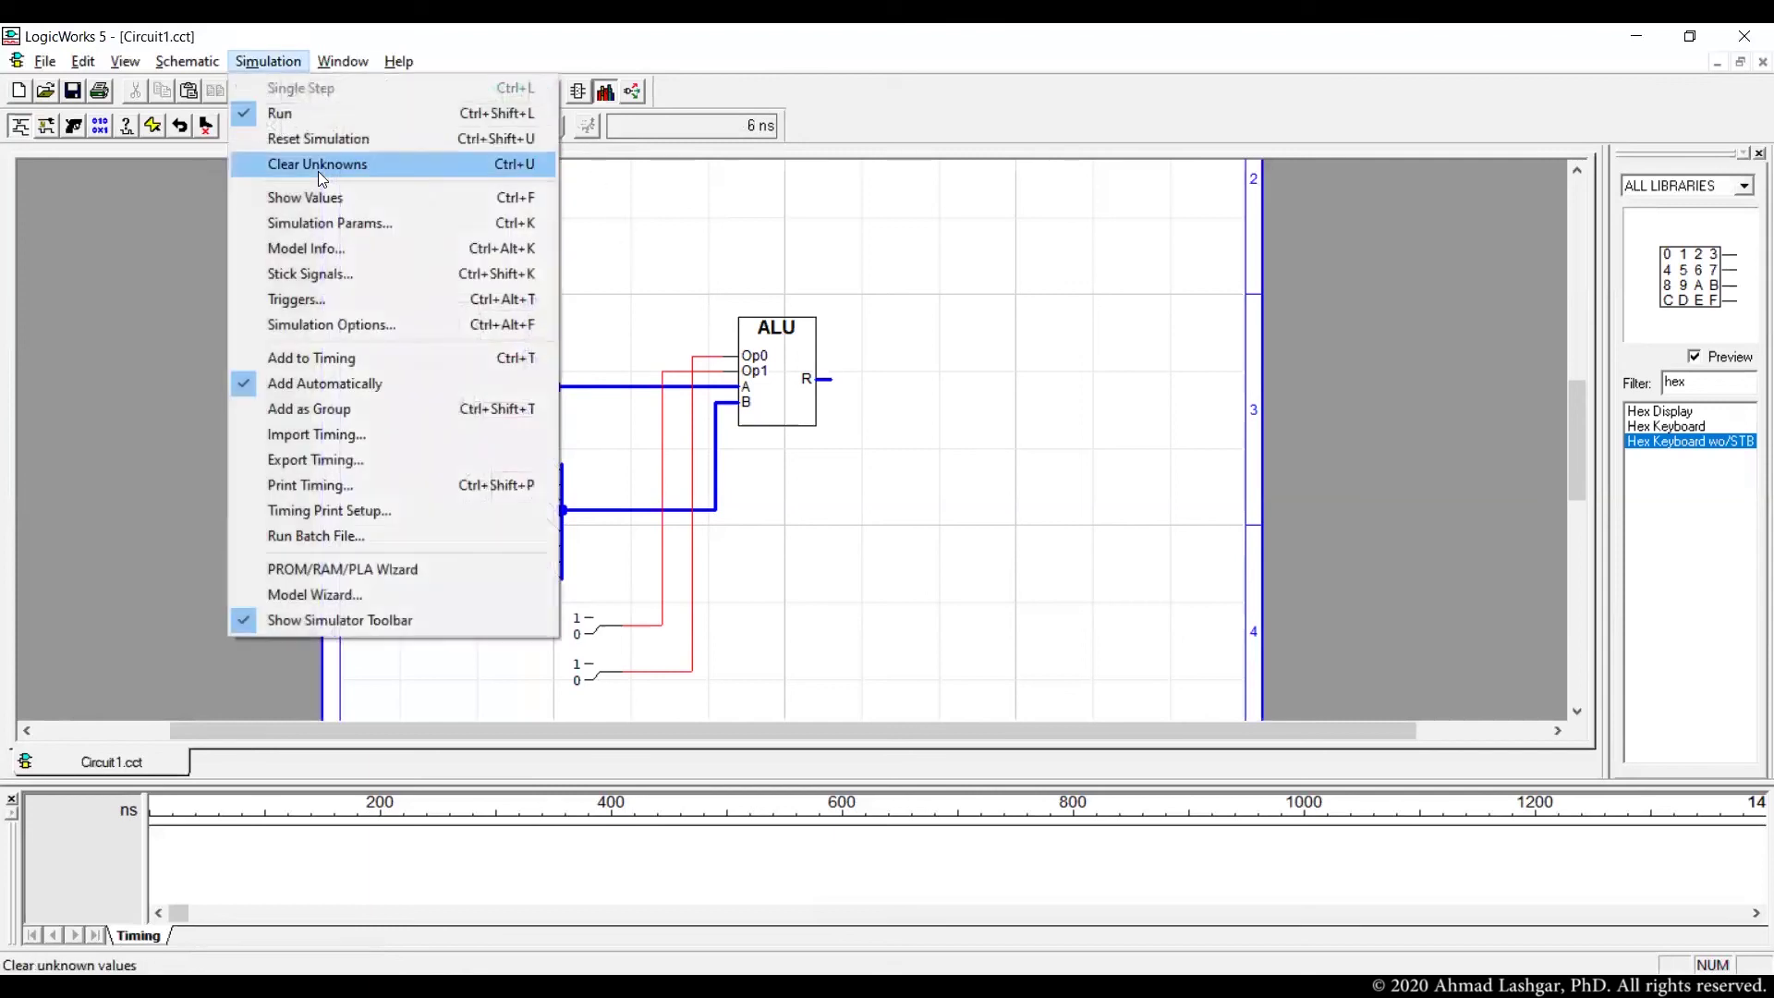
pyautogui.click(414, 197)
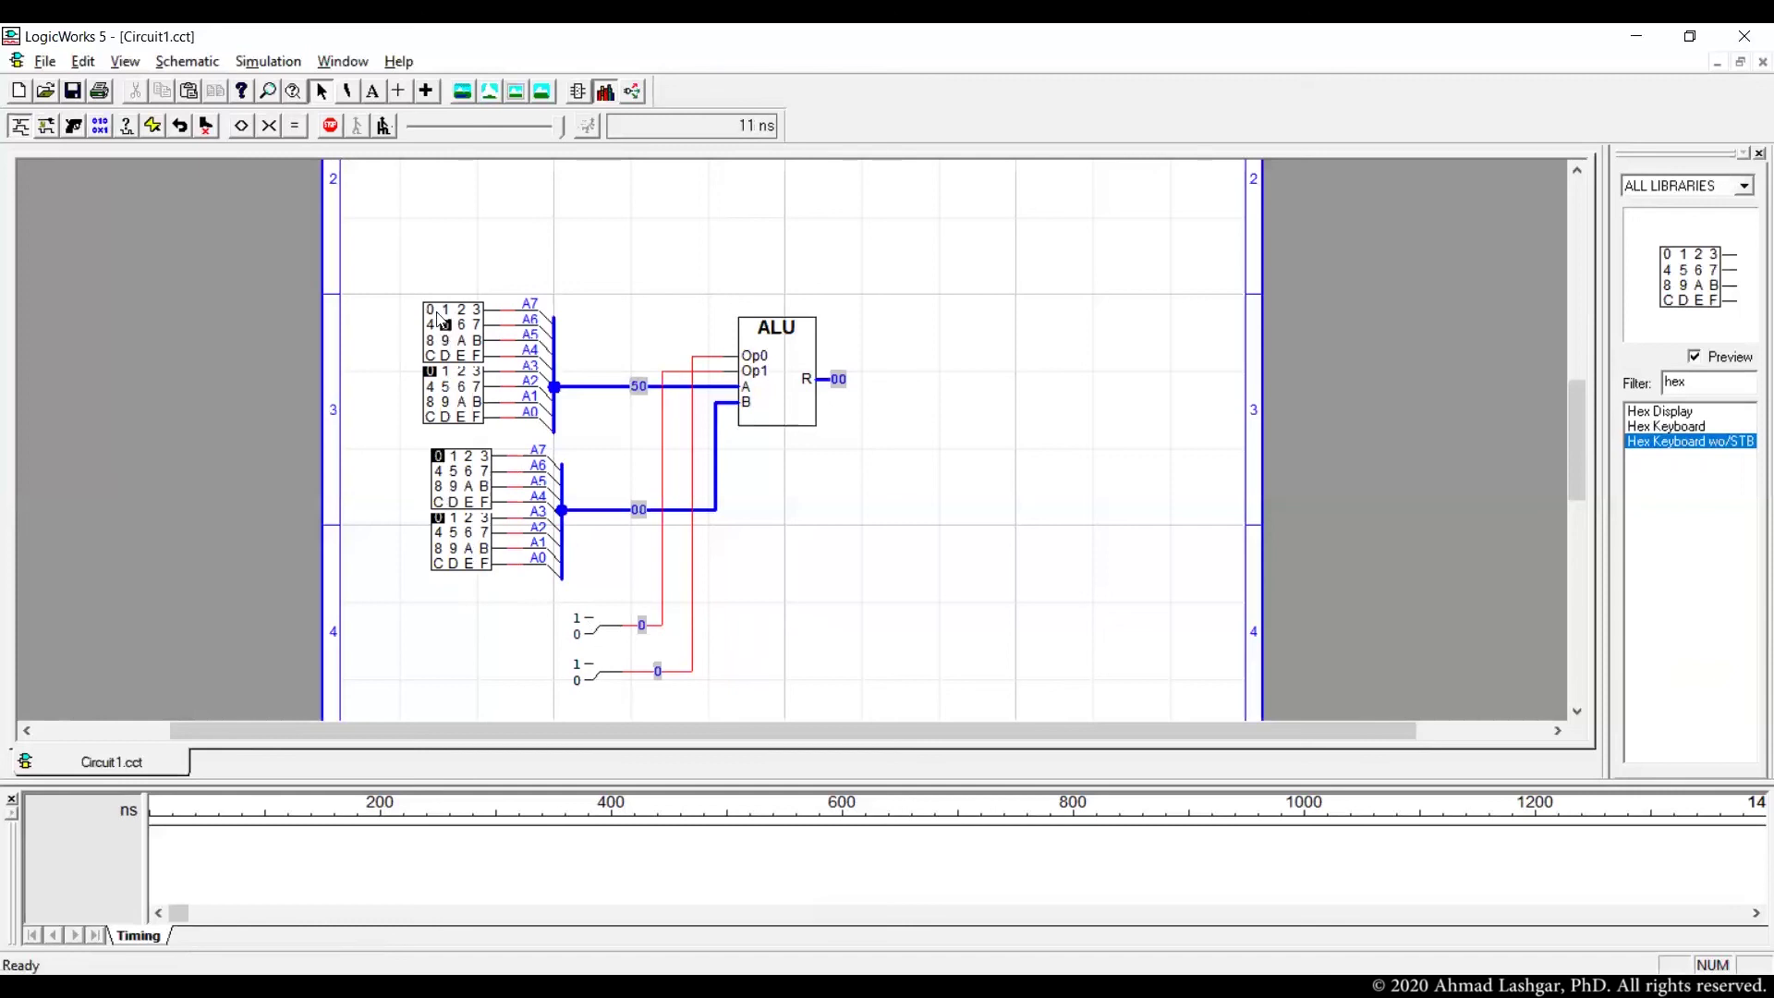
# Test the ALU with both Op switches at 0, applying A = 05 with B = FF, and A = 0F with B = 00
pyautogui.click(446, 387)
pyautogui.click(486, 503)
pyautogui.click(486, 565)
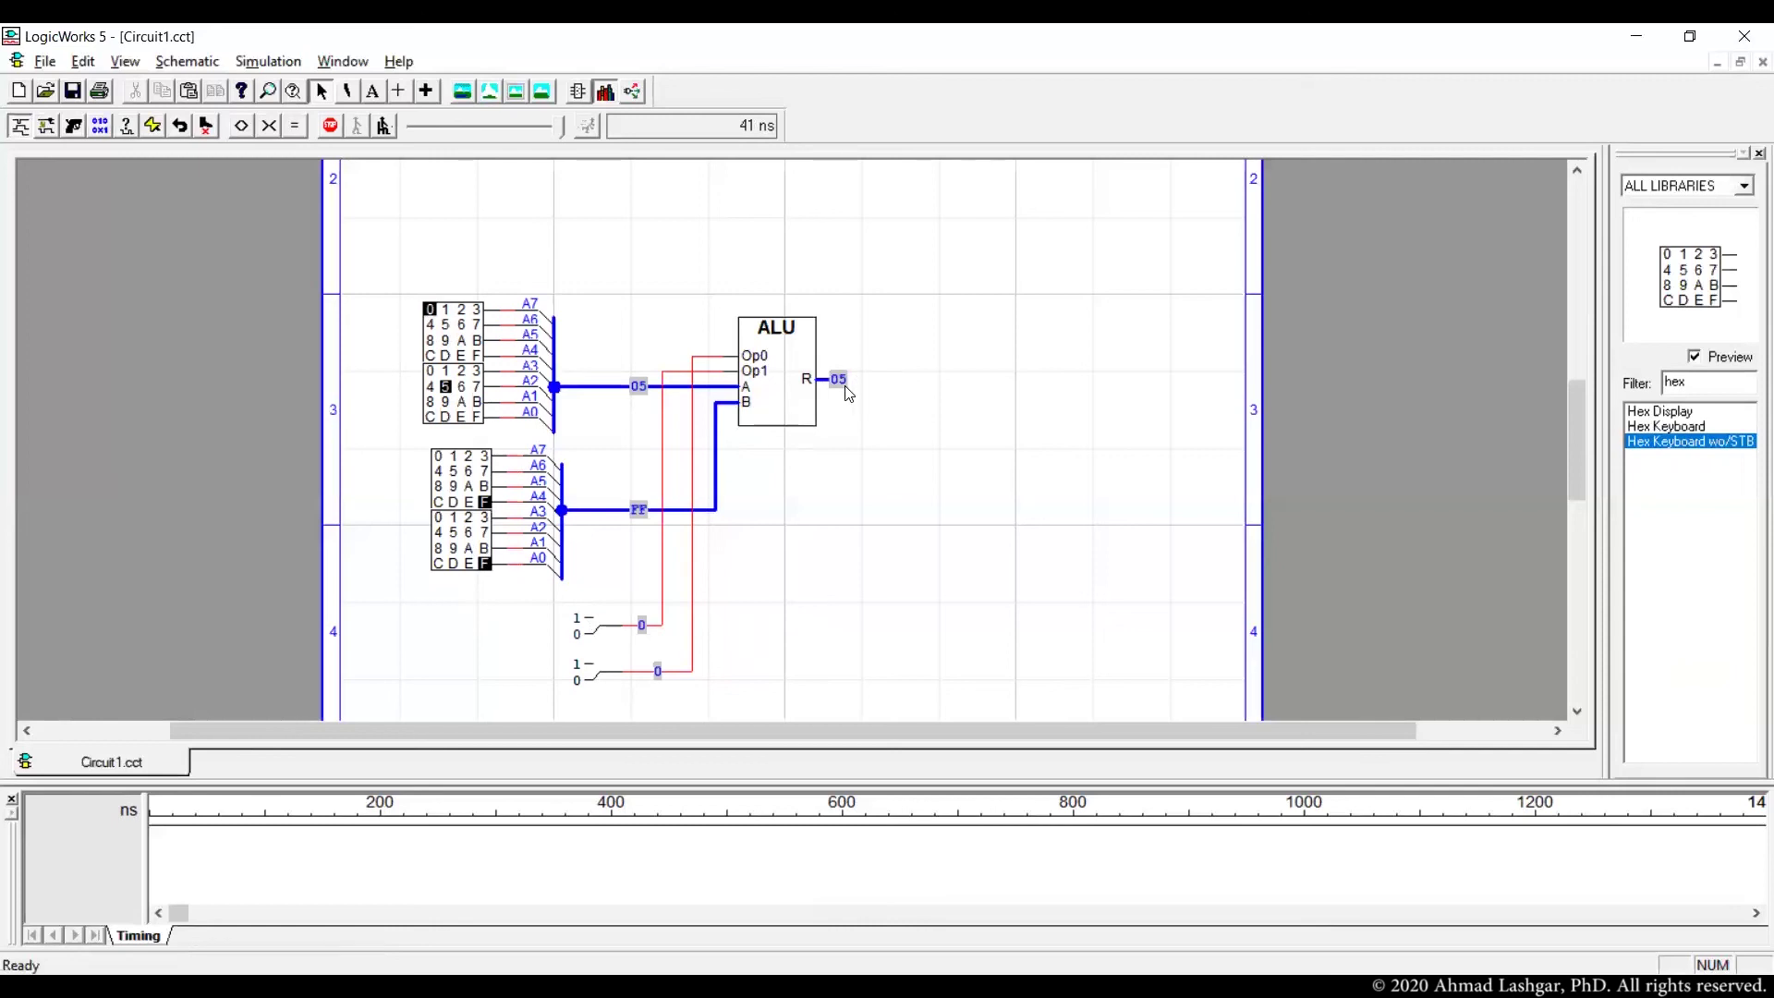
pyautogui.click(476, 357)
pyautogui.click(430, 310)
pyautogui.click(475, 417)
pyautogui.click(438, 456)
pyautogui.click(440, 519)
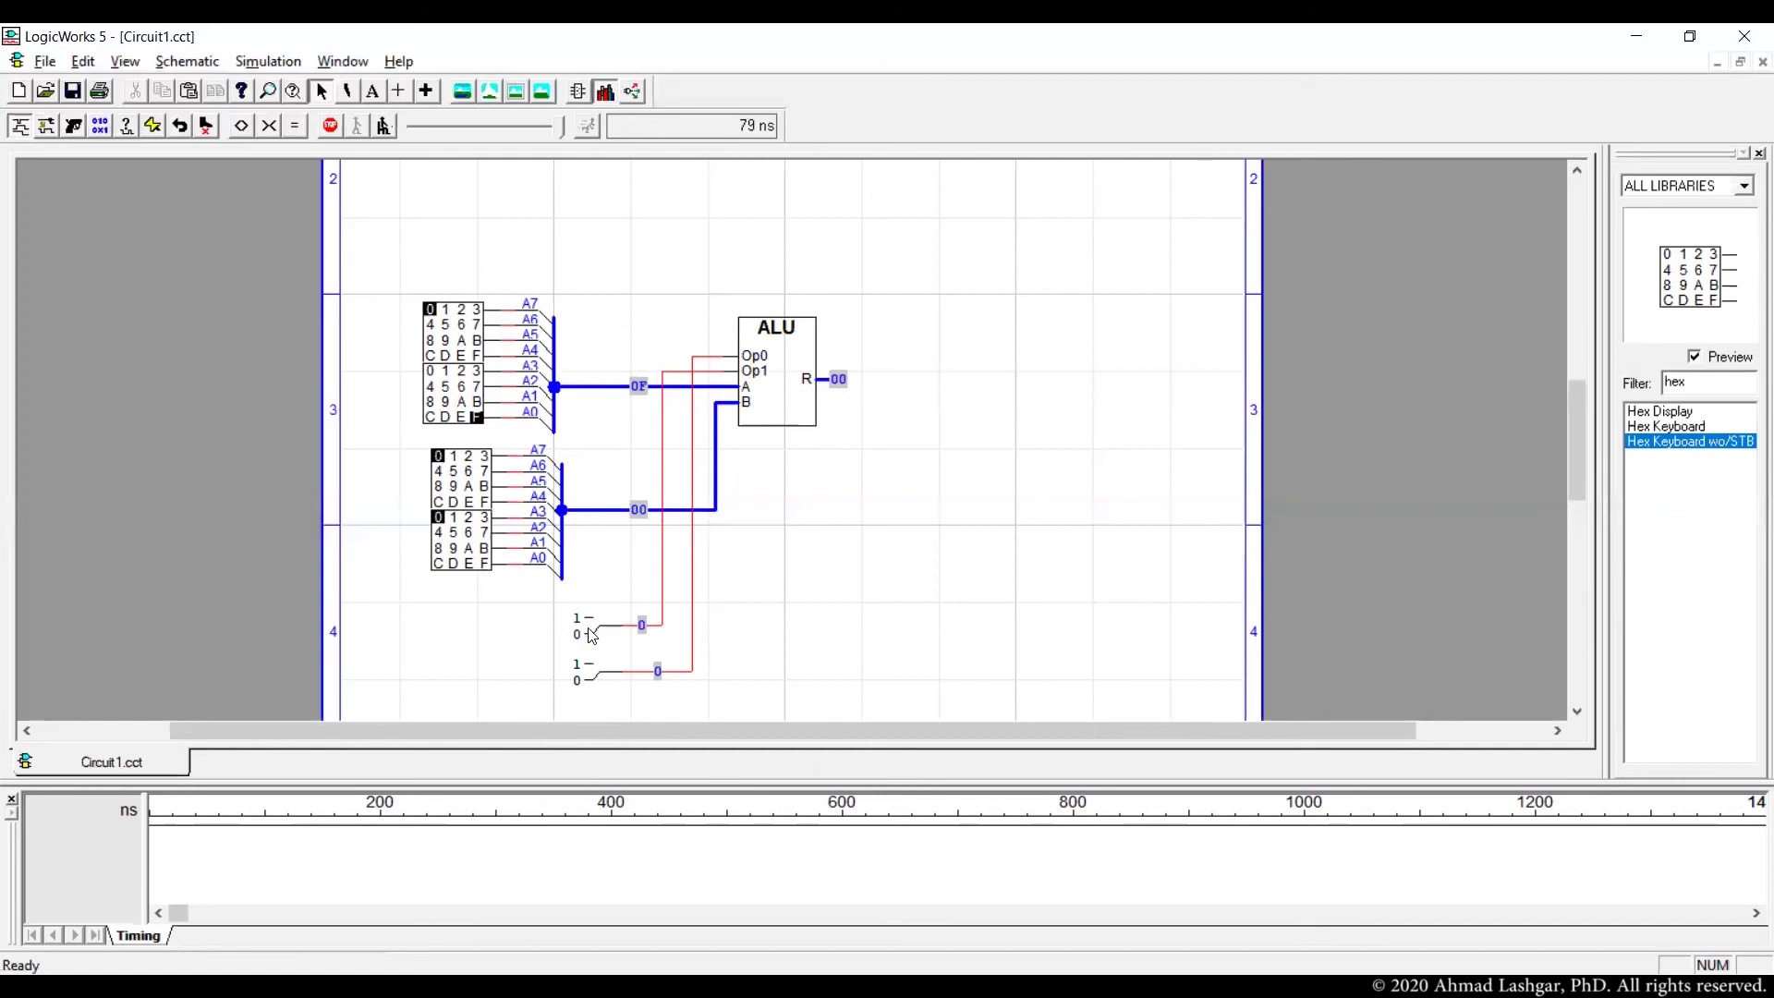
# Test A = 01 with B = 0F, first with Op0 at 1 and Op1 at 0, and again with Op1 at 1 and Op0 at 0
pyautogui.click(594, 678)
pyautogui.click(446, 371)
pyautogui.click(484, 564)
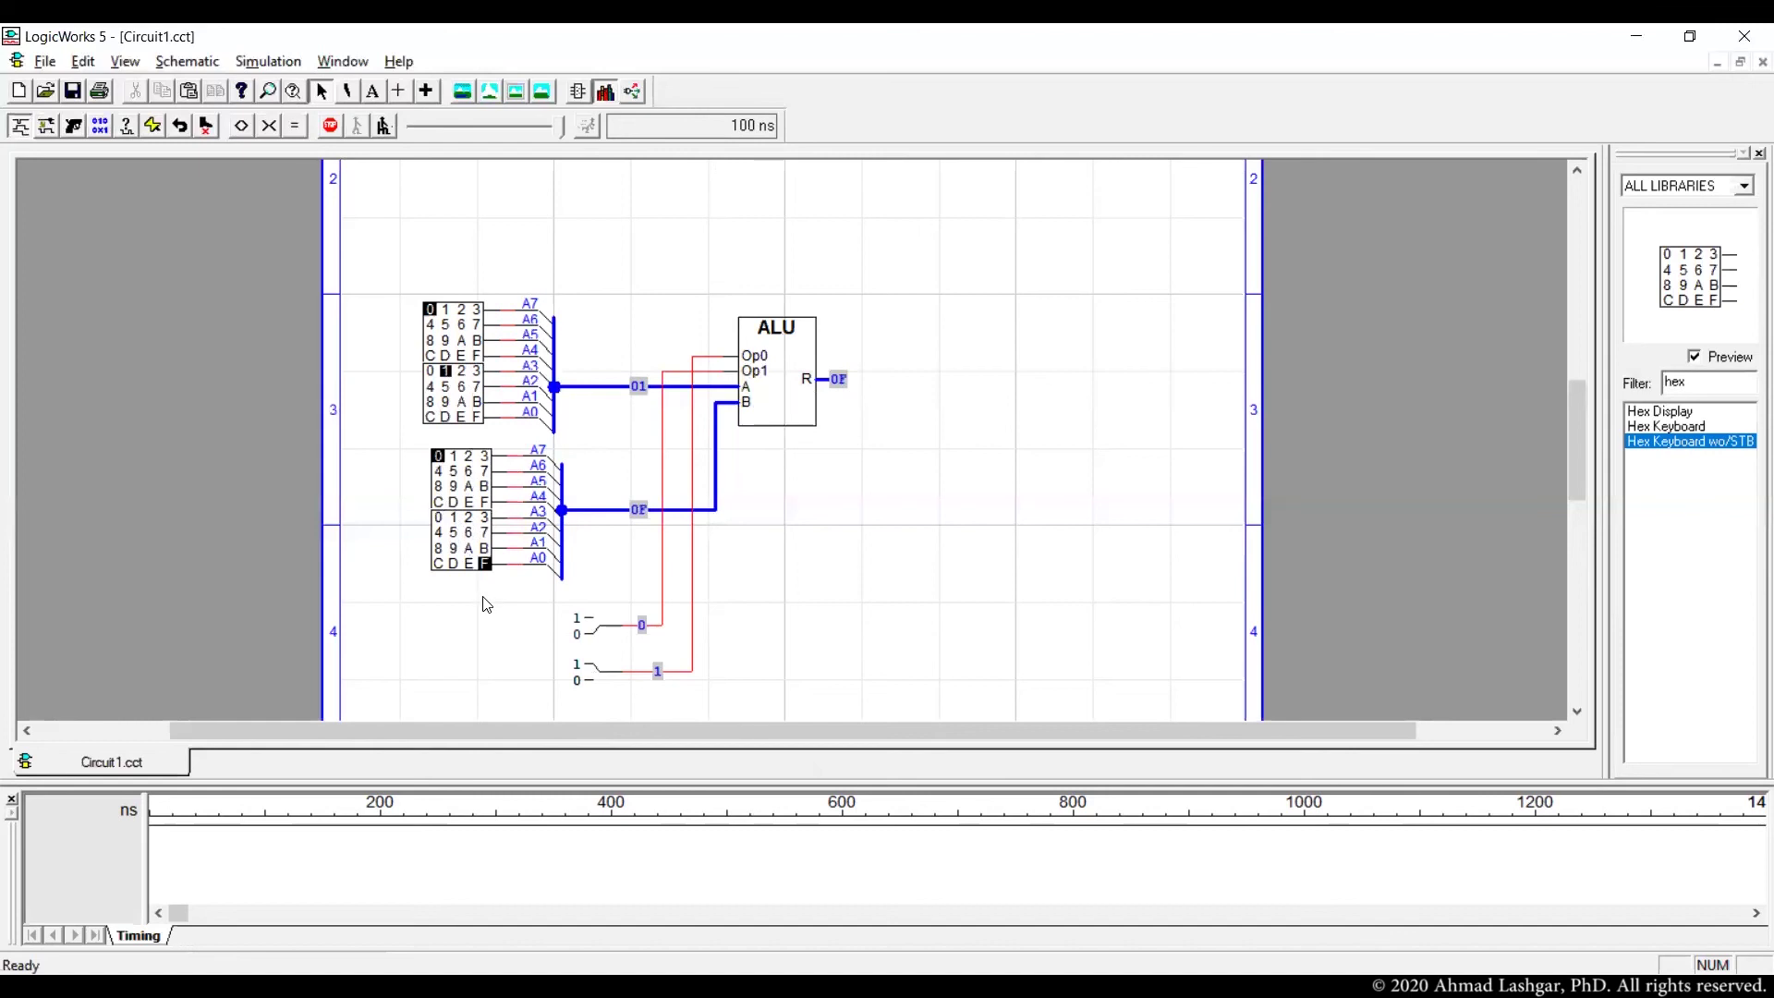
pyautogui.click(591, 632)
# Save the test circuit as ALUTestbench in the 03 folder
pyautogui.hotkey('ctrl', 's')
pyautogui.write('ALUTestbench')
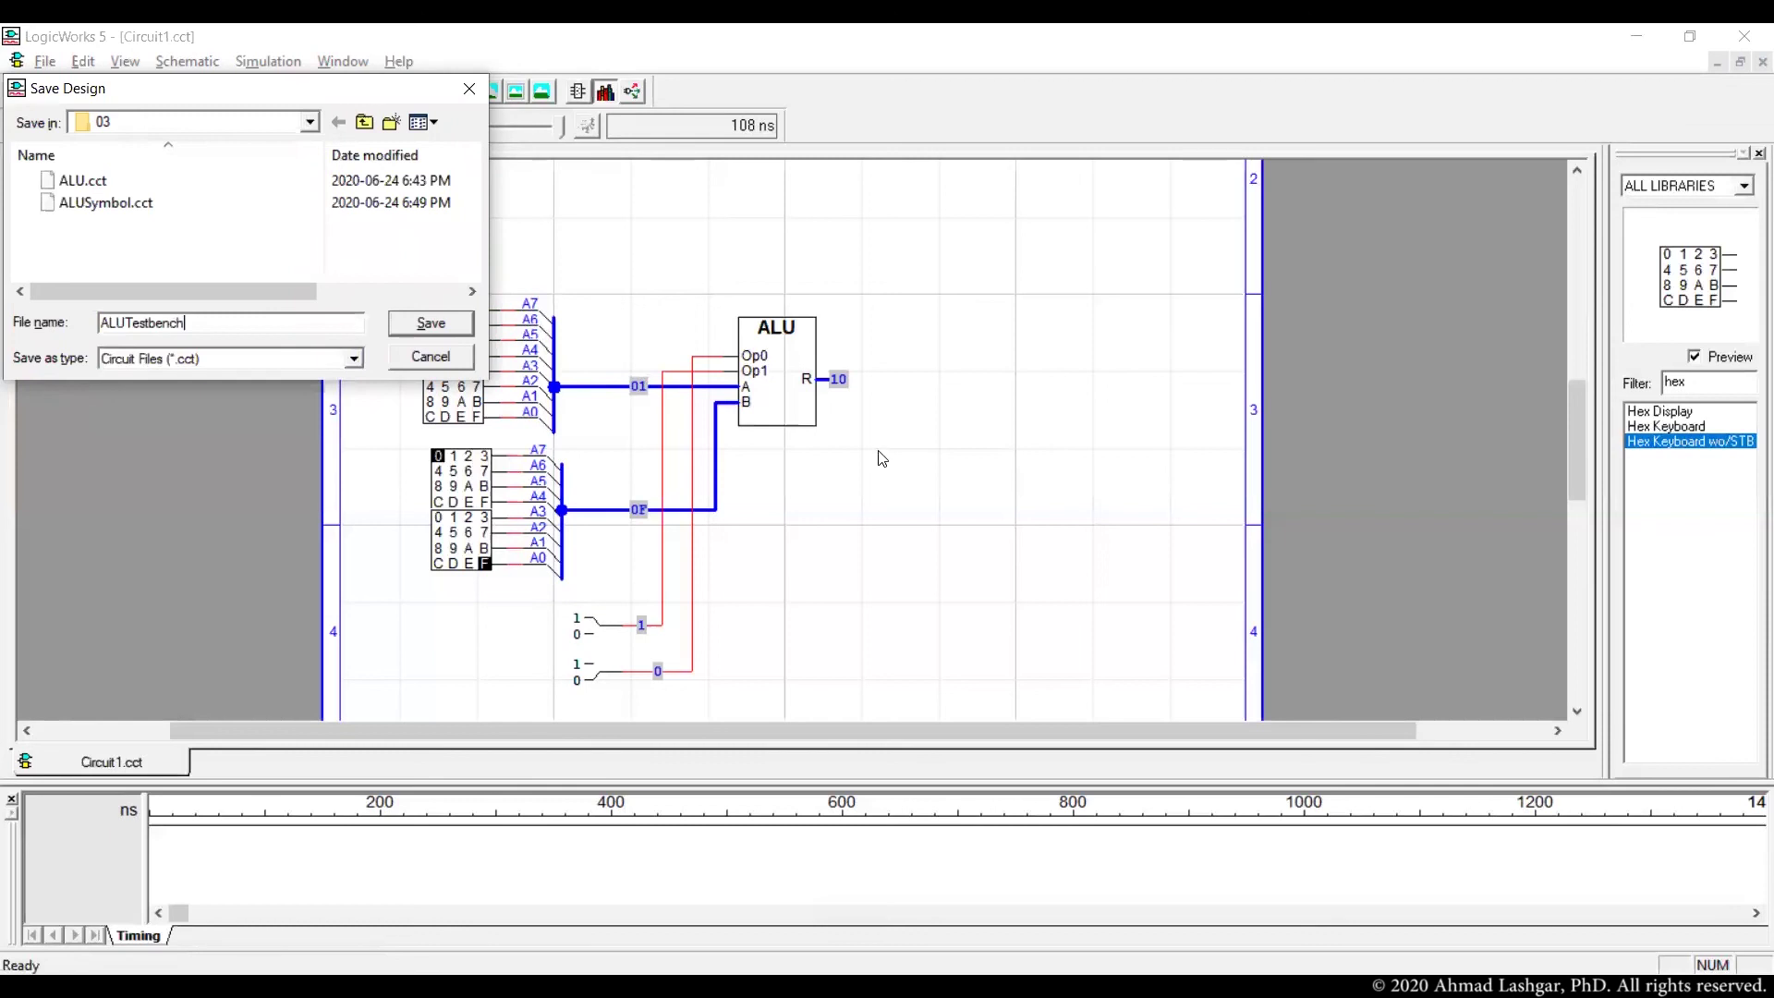
pyautogui.press('Return')
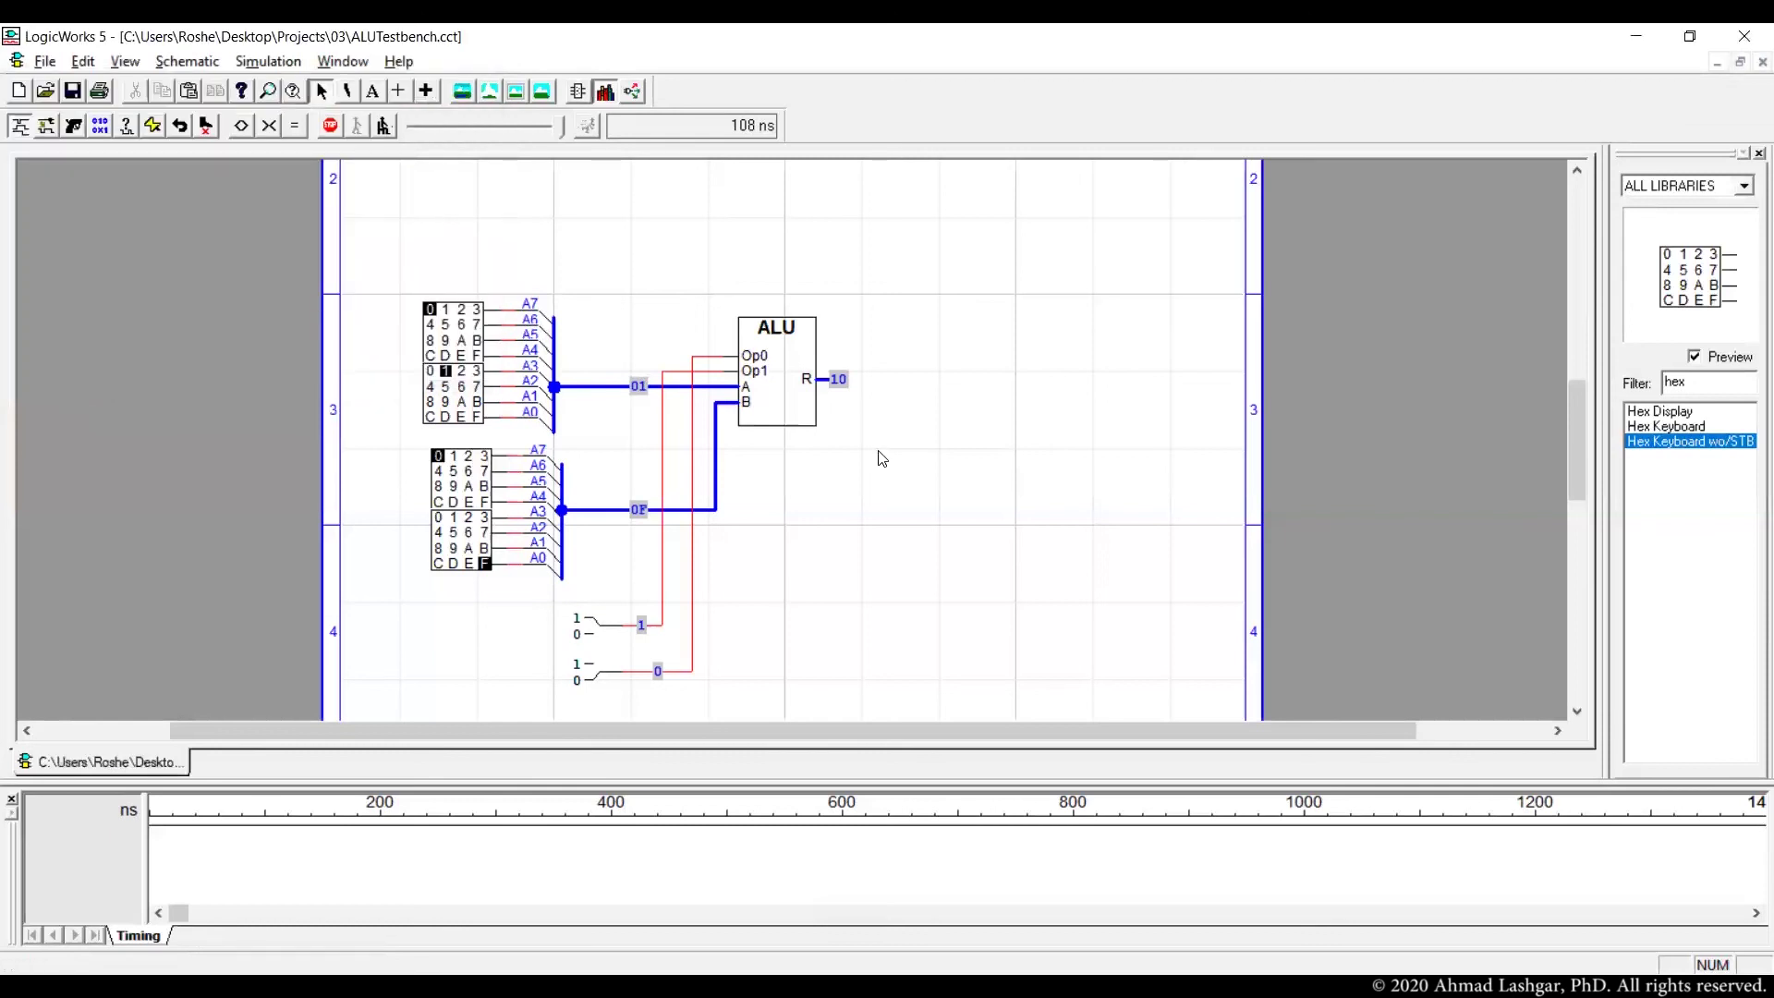